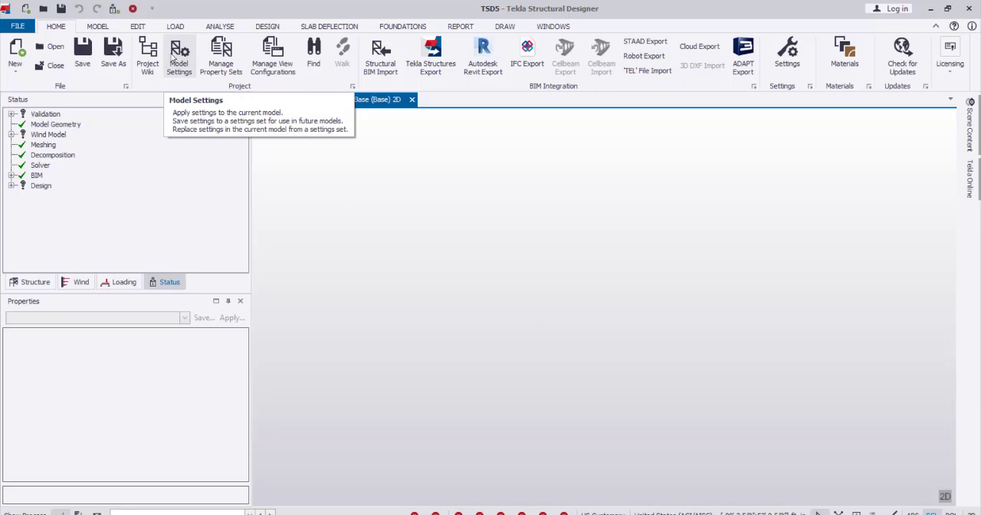
In the model settings, choose United States (ACI/AISC) as the head code for the design codes.
{"action": "left_click", "coordinate": [178, 58]}
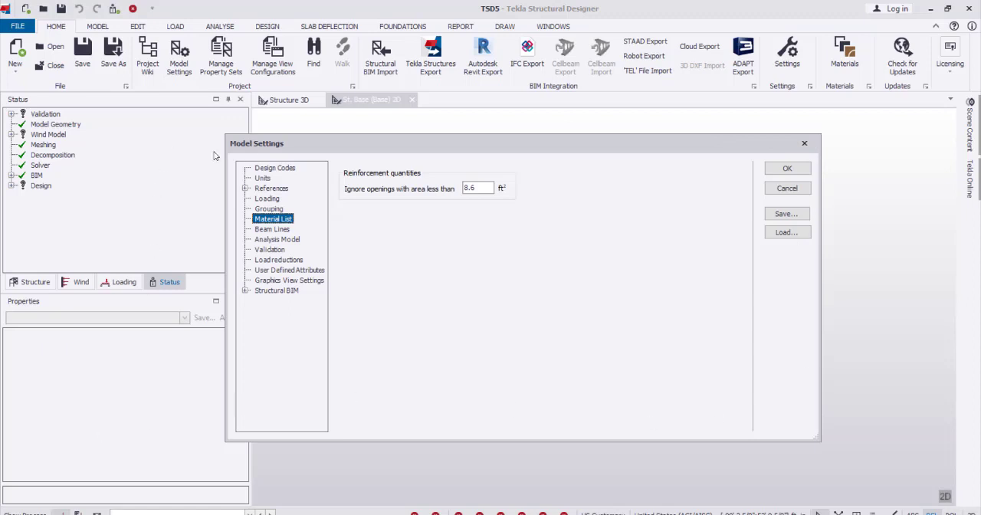
{"action": "left_click", "coordinate": [278, 169]}
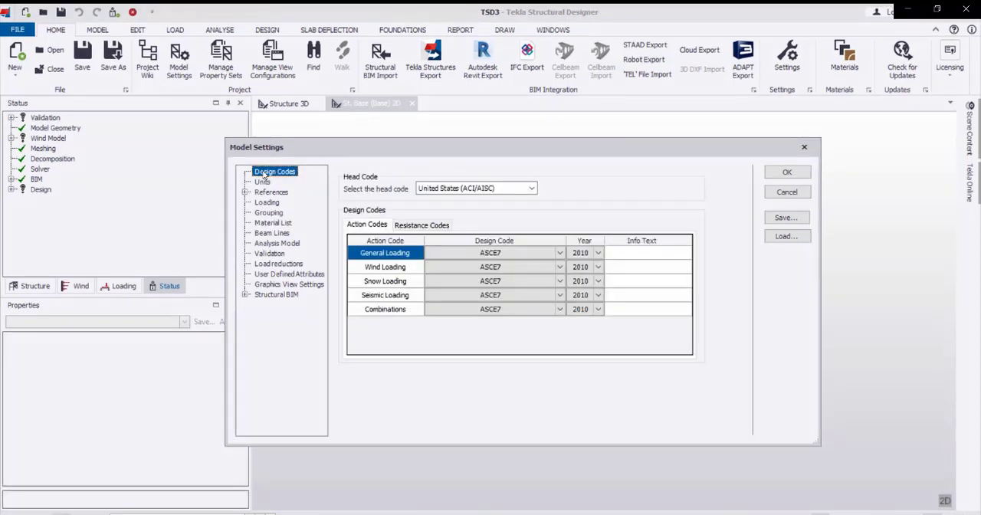
{"action": "left_click", "coordinate": [531, 189]}
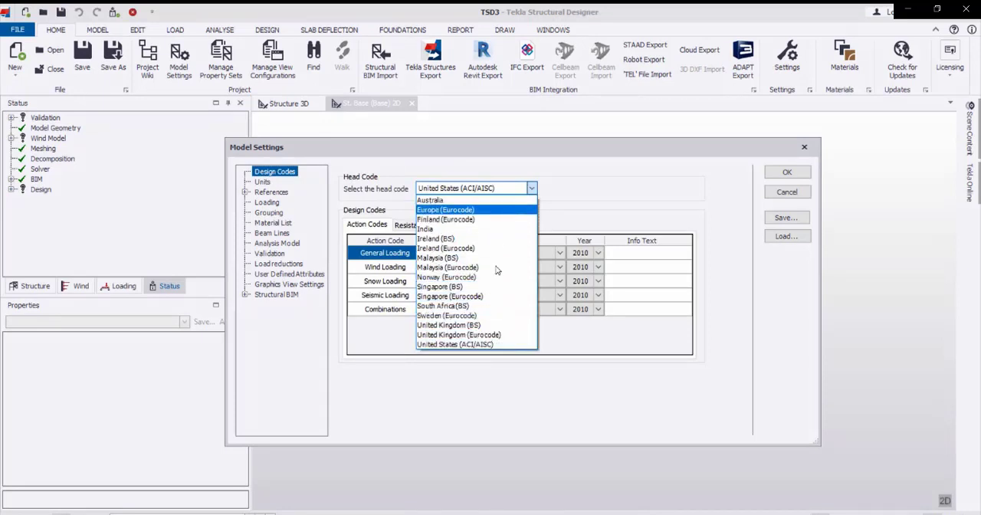
{"action": "left_click", "coordinate": [488, 345]}
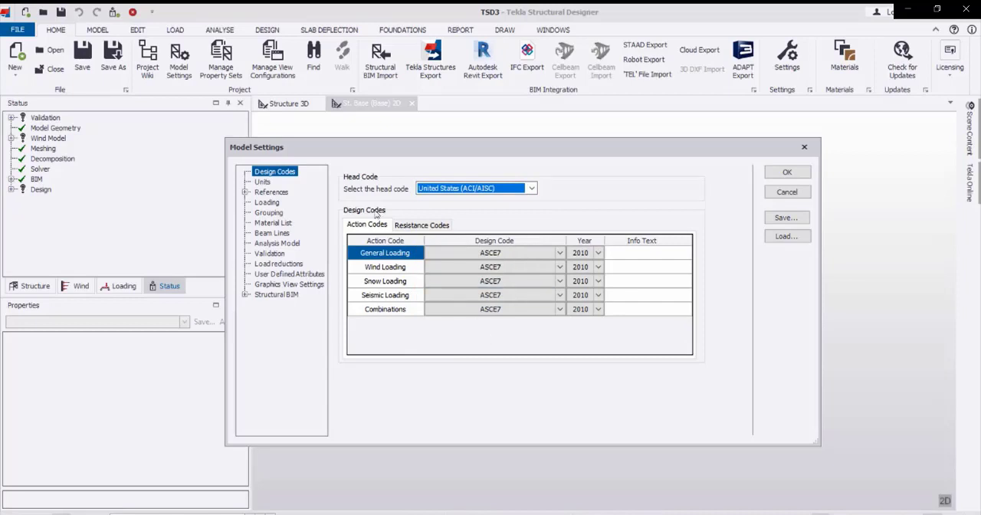
Set the model's unit system to Metric and accept the model settings.
{"action": "left_click", "coordinate": [270, 182]}
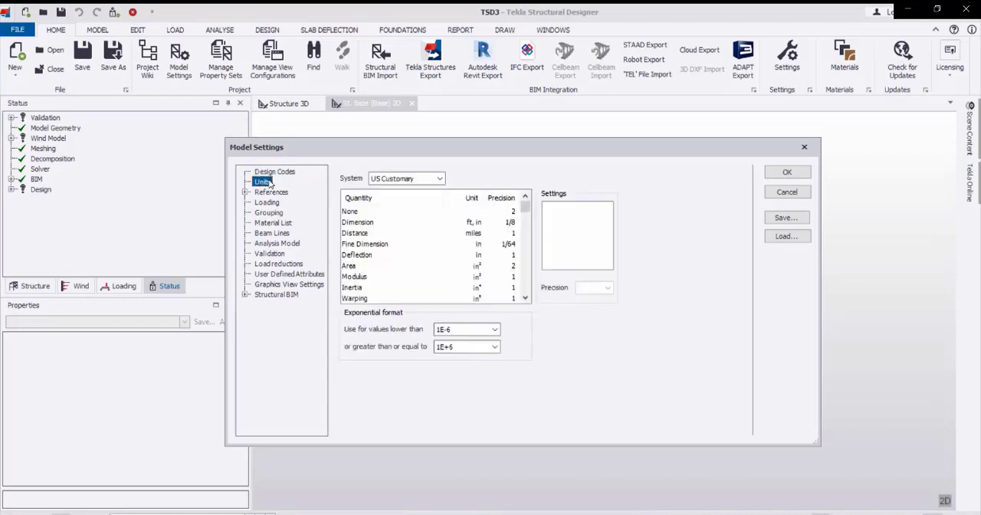
{"action": "left_click", "coordinate": [426, 181]}
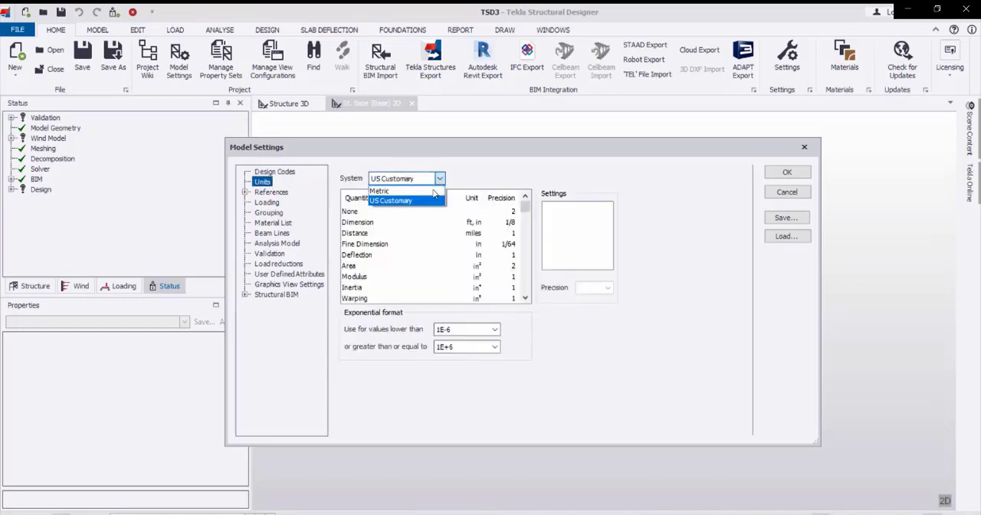
{"action": "left_click", "coordinate": [432, 191]}
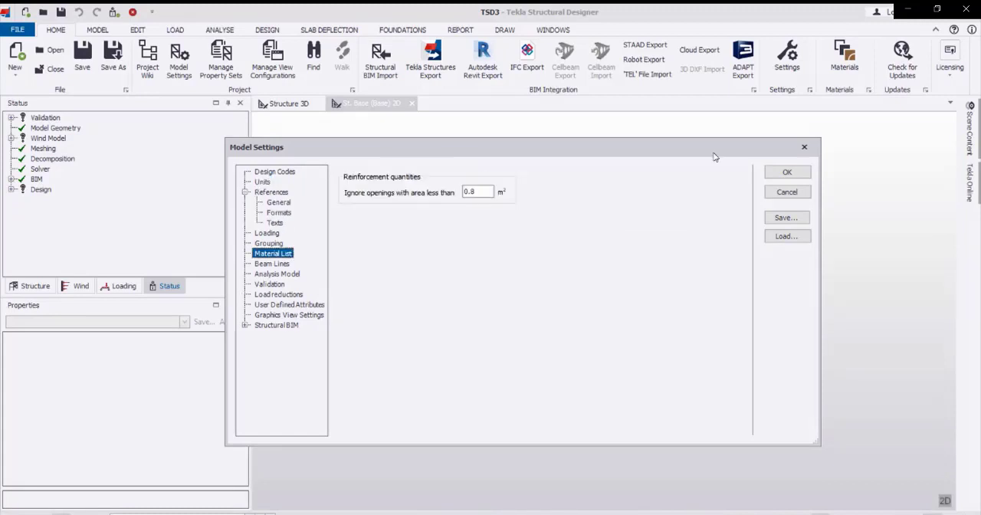
{"action": "left_click", "coordinate": [786, 173]}
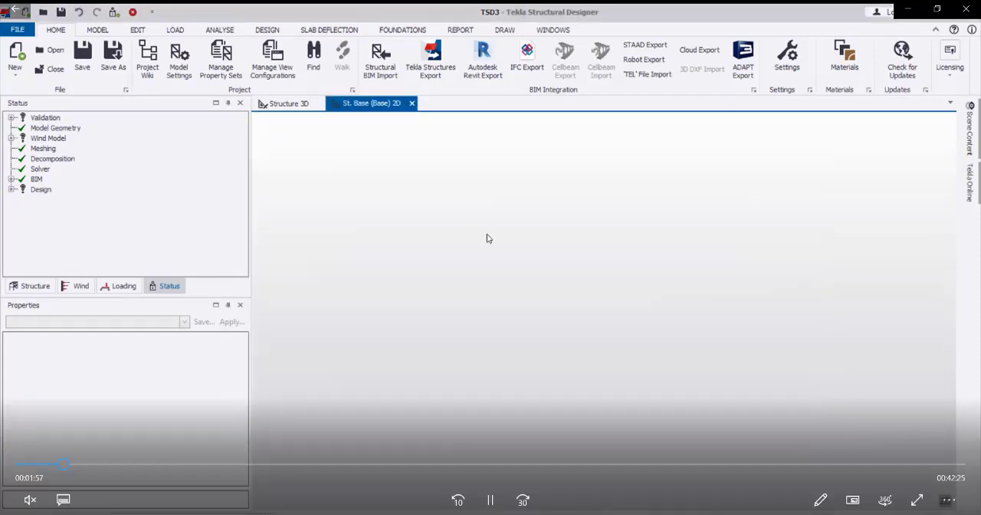
Start a rectangular grid with the Rectangular Wizard and set its grid color to light violet-blue.
{"action": "right_click", "coordinate": [102, 34]}
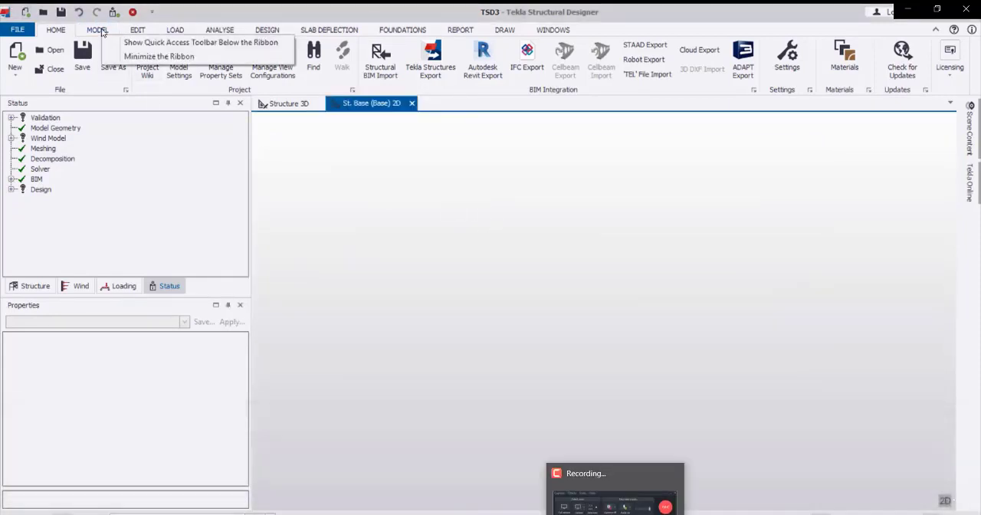
{"action": "left_click", "coordinate": [102, 32]}
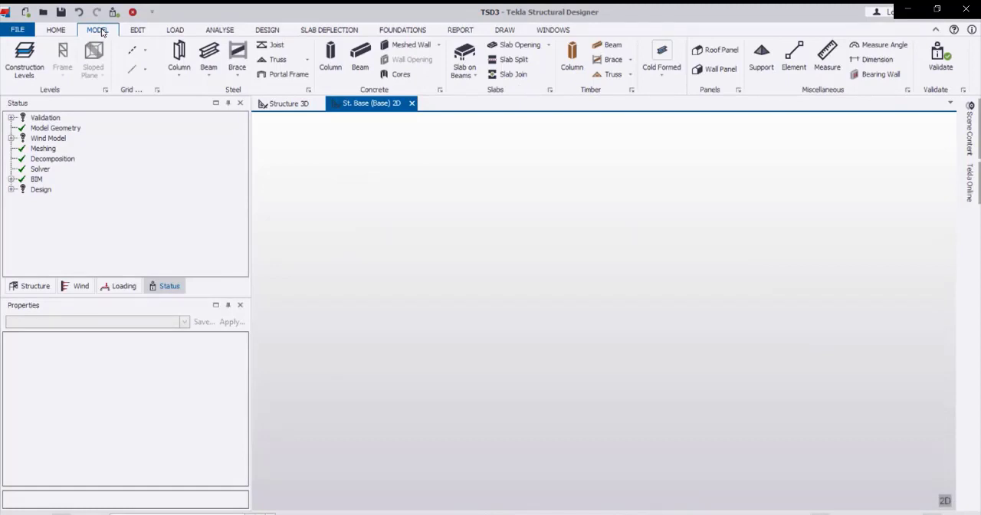
{"action": "left_click", "coordinate": [146, 51]}
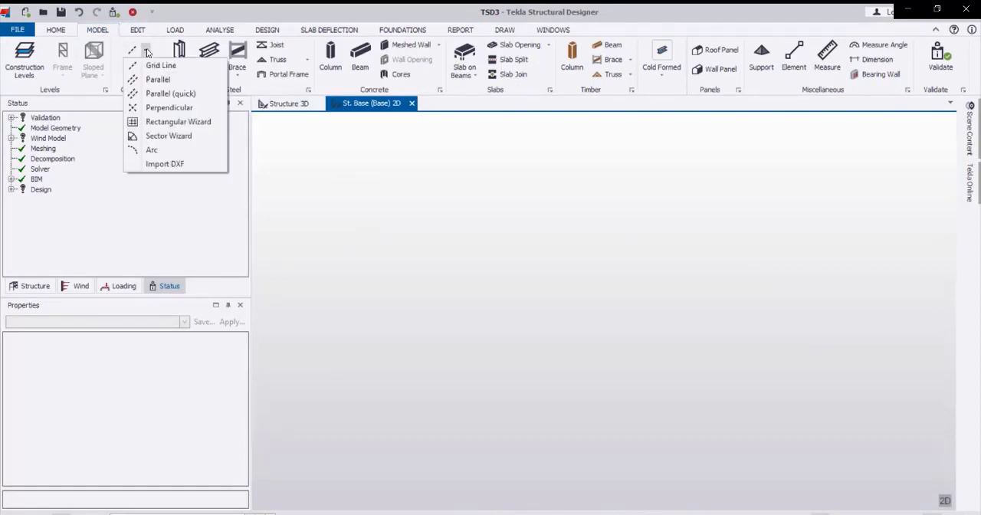
{"action": "left_click", "coordinate": [157, 124]}
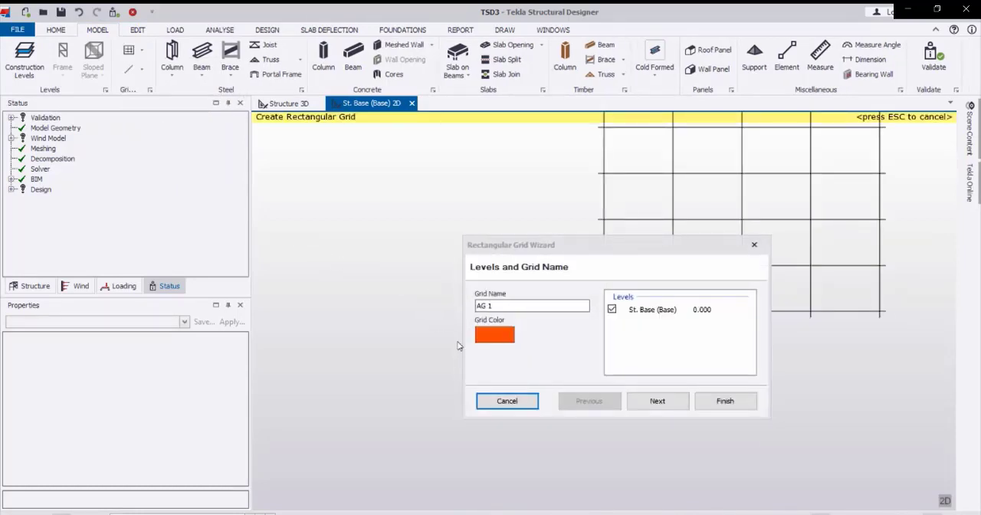
{"action": "left_click", "coordinate": [496, 337]}
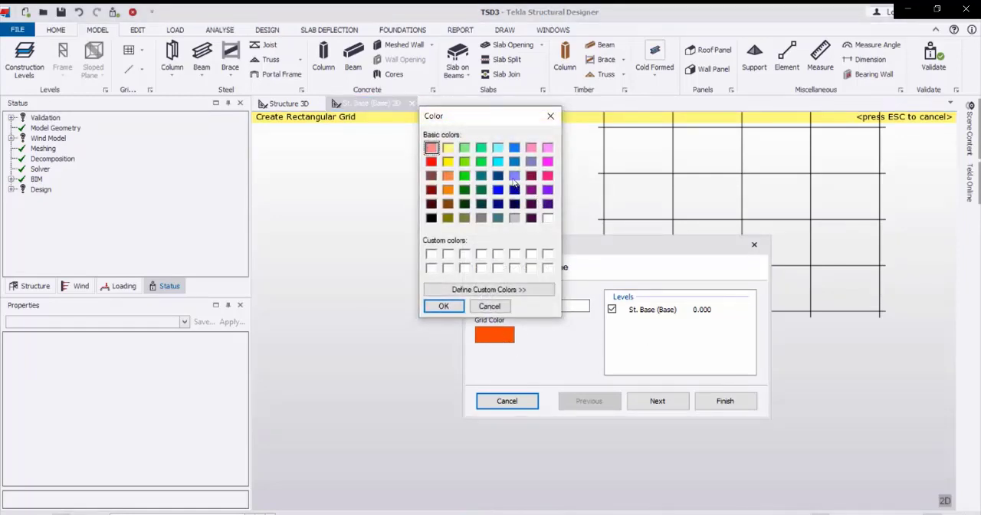
{"action": "left_click", "coordinate": [513, 177]}
{"action": "left_click", "coordinate": [443, 306]}
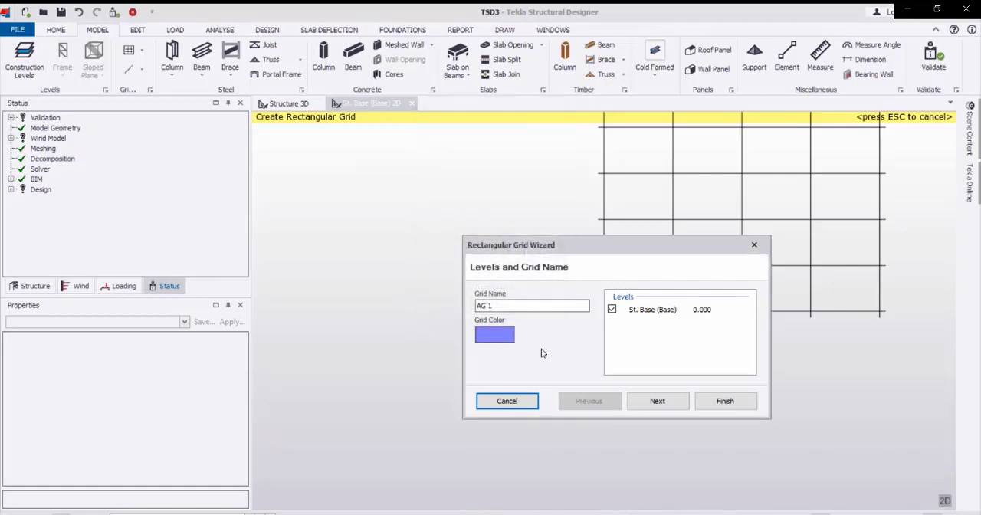
Keep the base level and the 0.000, 0.000 origin, and set the X direction extents to 5 regular bays of 6.000 m.
{"action": "left_click", "coordinate": [651, 404]}
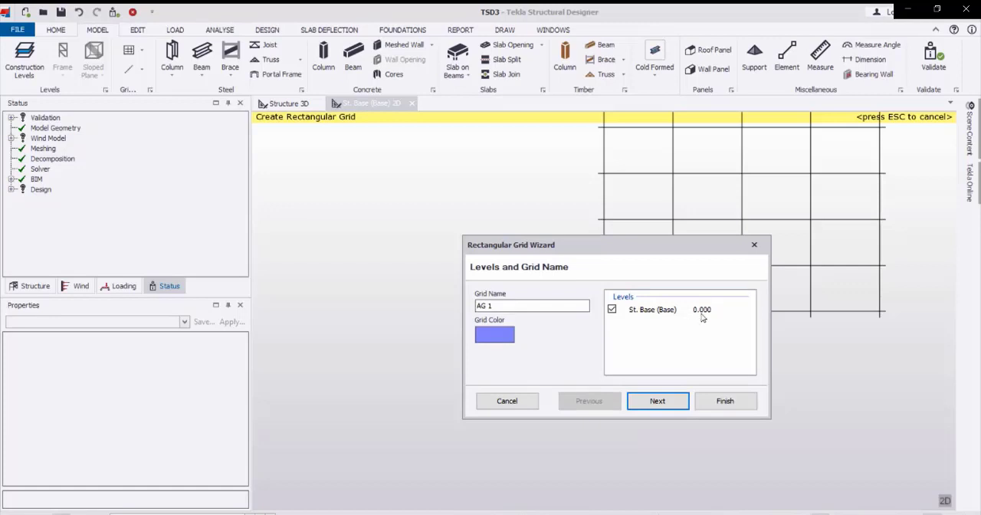
{"action": "left_click", "coordinate": [657, 403]}
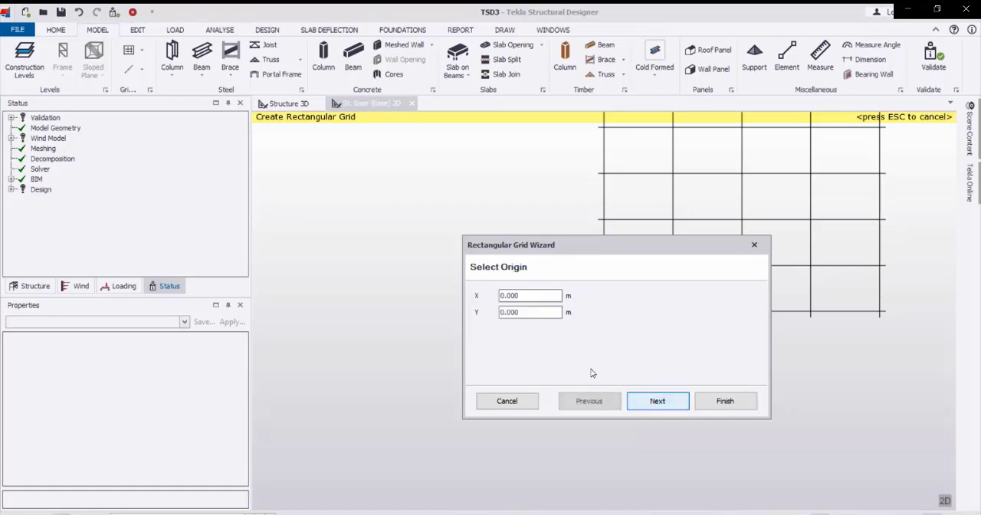
{"action": "left_click", "coordinate": [652, 406]}
{"action": "left_click", "coordinate": [661, 406]}
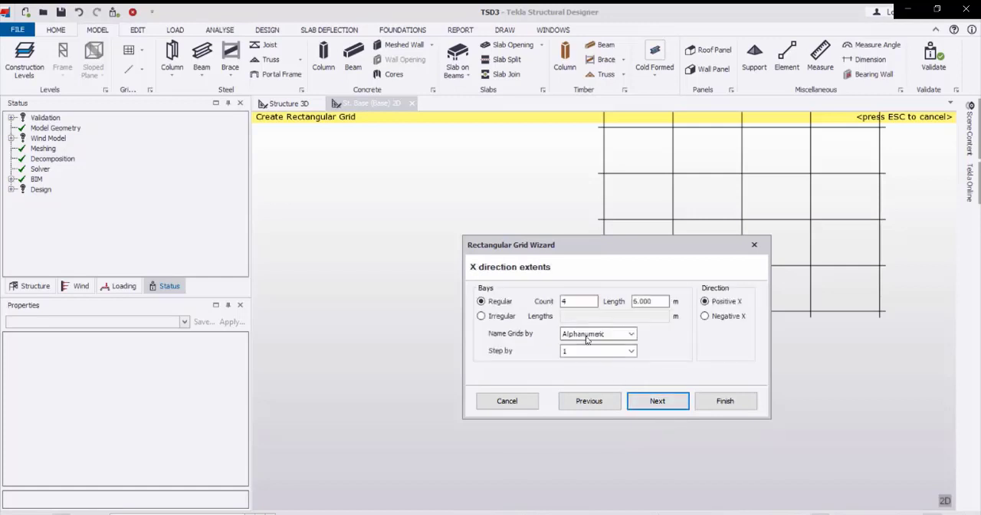
{"action": "double_click", "coordinate": [571, 301]}
{"action": "type", "text": "5"}
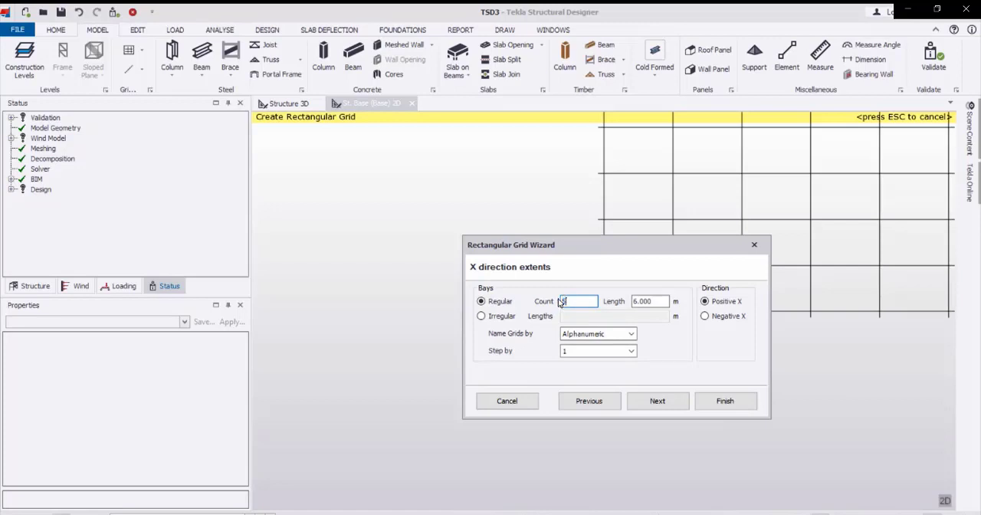
{"action": "double_click", "coordinate": [661, 301]}
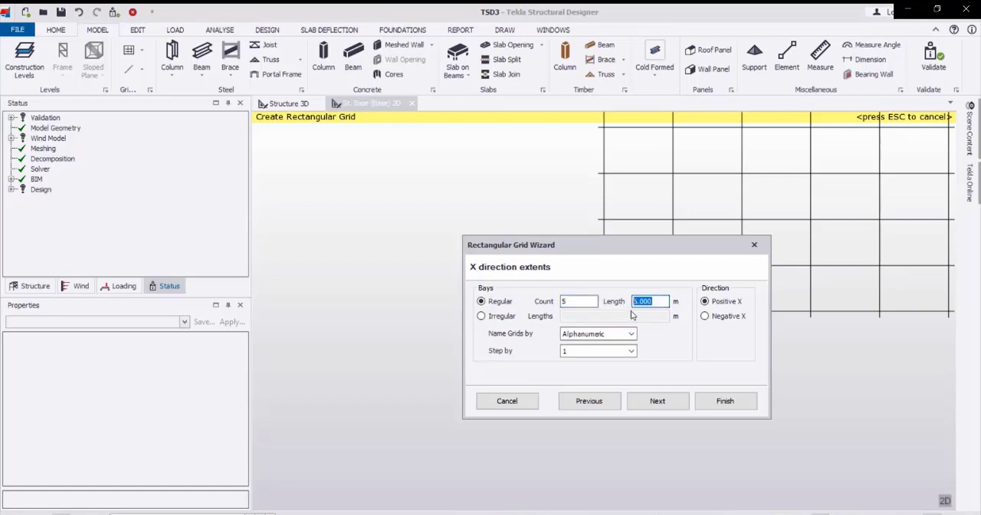
{"action": "left_click", "coordinate": [651, 304]}
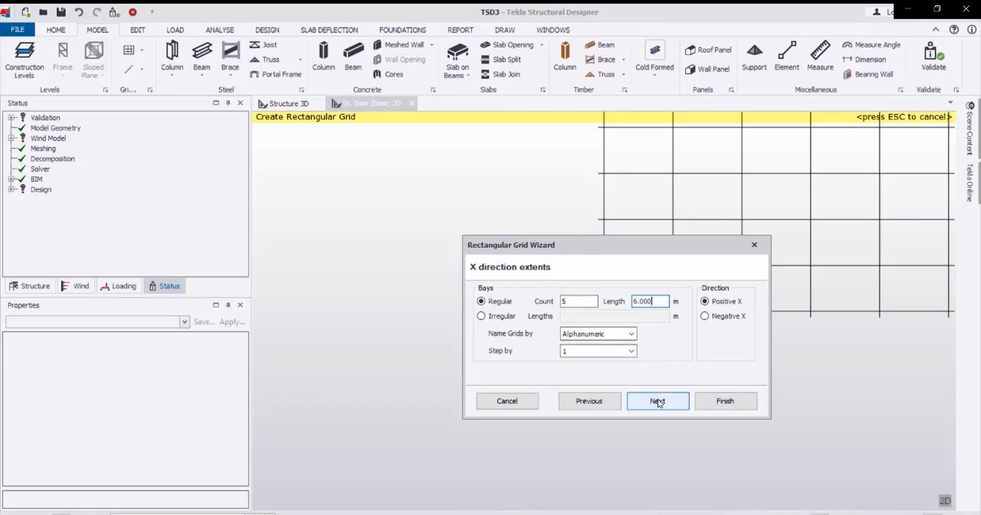
{"action": "left_click", "coordinate": [659, 404]}
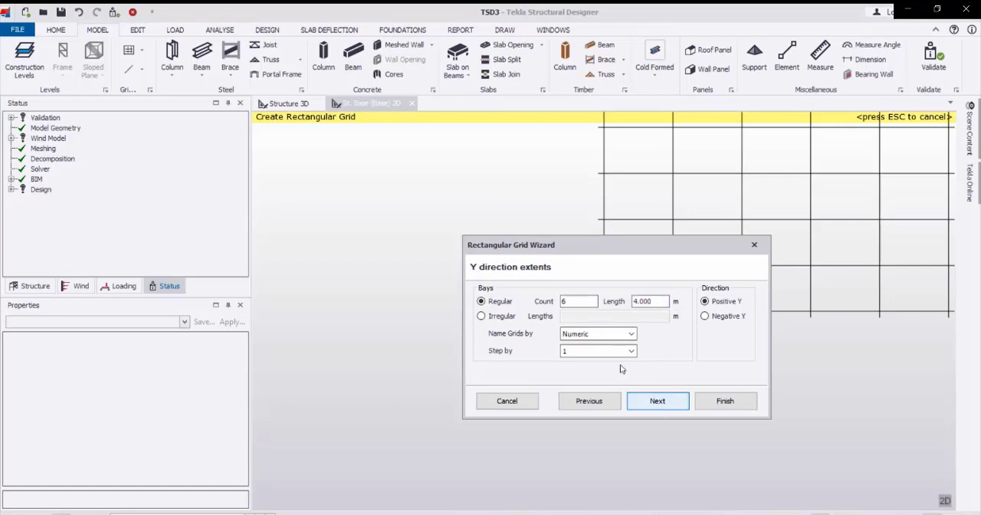
Set the grid's Y direction extents to 2 regular bays of 7.5 m.
{"action": "double_click", "coordinate": [573, 302]}
{"action": "type", "text": "3"}
{"action": "key", "text": "Tab"}
{"action": "double_click", "coordinate": [574, 302]}
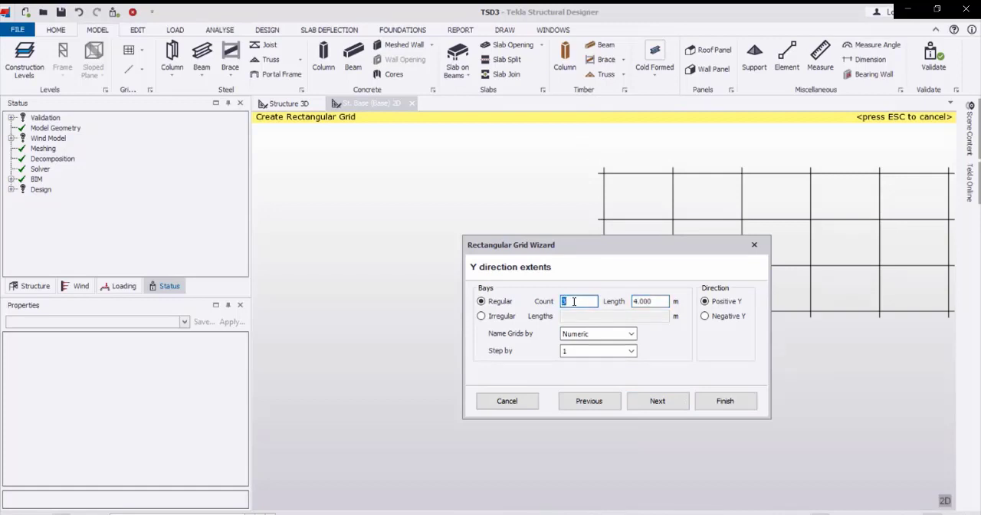
{"action": "type", "text": "2"}
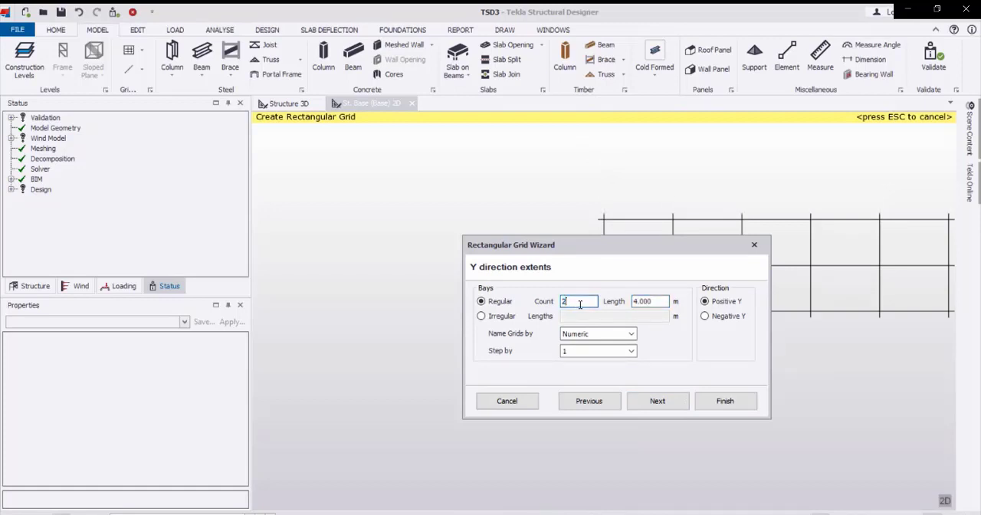
{"action": "double_click", "coordinate": [652, 301]}
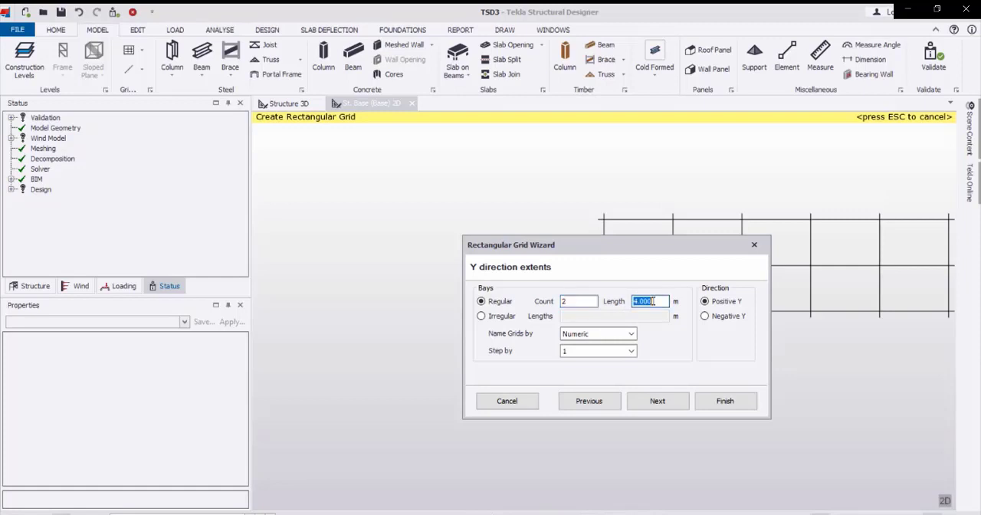
{"action": "type", "text": "7."}
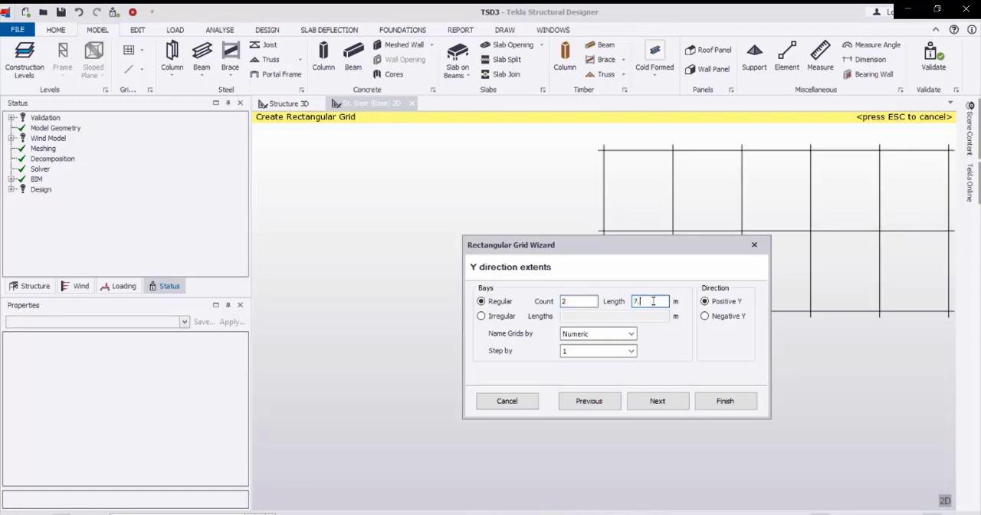
{"action": "type", "text": "5"}
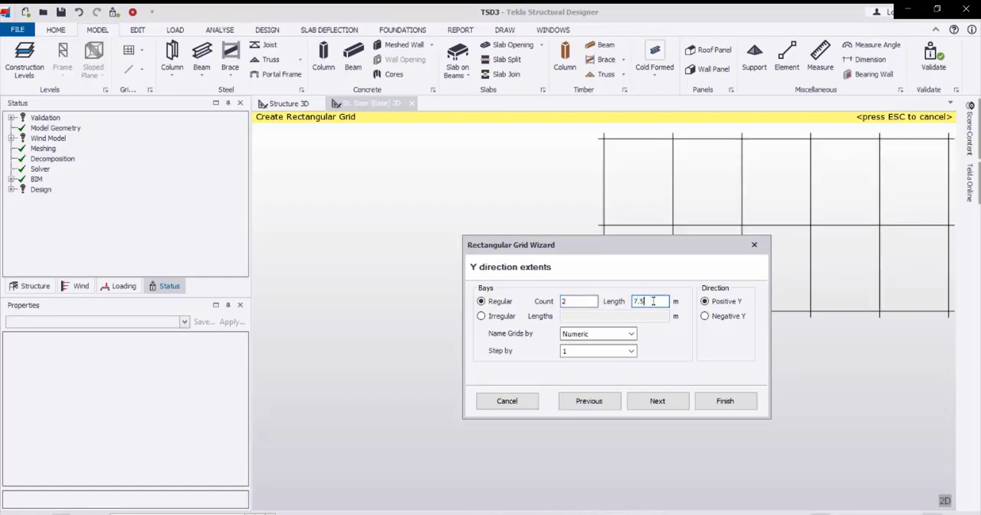
Create the grid with 0° rotation and a 90° axis angle relative to the X axis.
{"action": "left_click", "coordinate": [657, 401]}
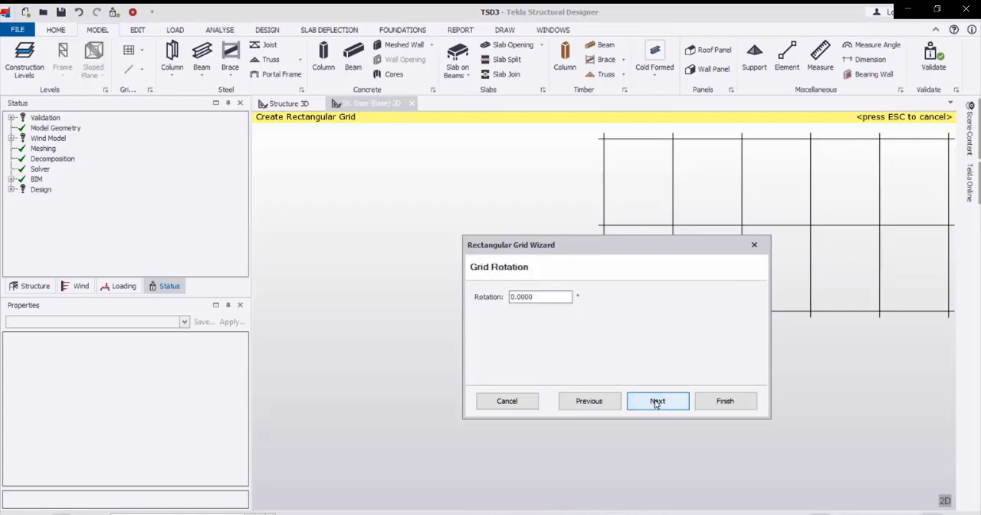
{"action": "left_click", "coordinate": [656, 403]}
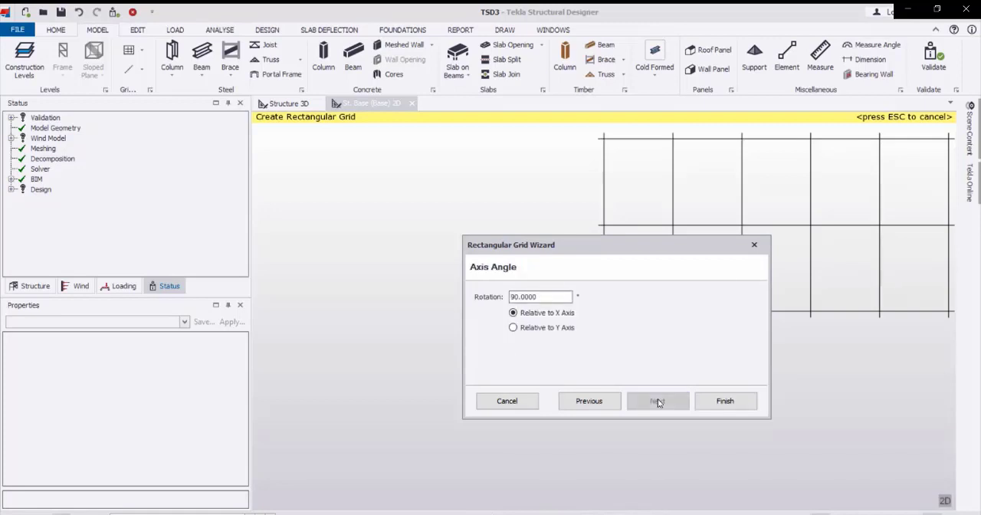
{"action": "left_click", "coordinate": [725, 401]}
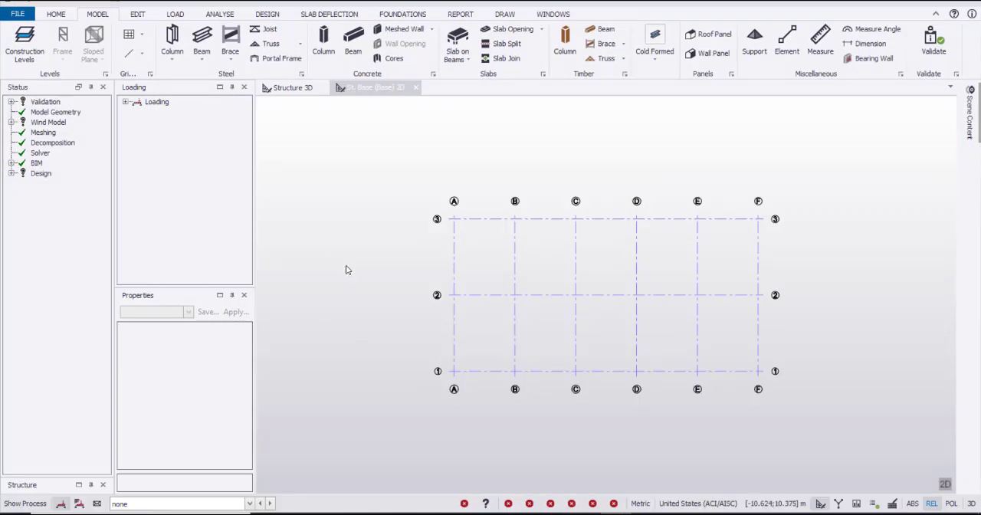
Place a steel portal frame along grid line A, from its intersection with line 1 to line 3.
{"action": "left_click", "coordinate": [274, 59]}
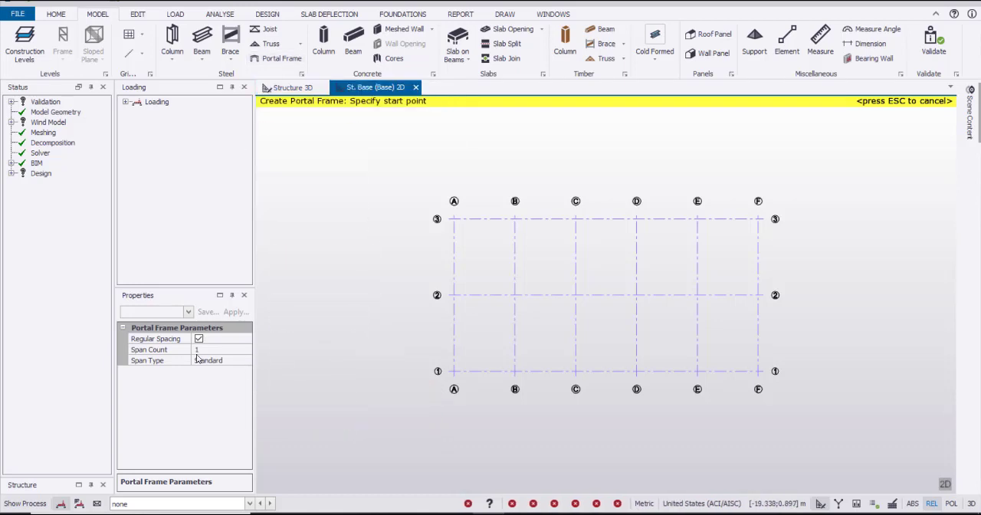
{"action": "left_click", "coordinate": [454, 372]}
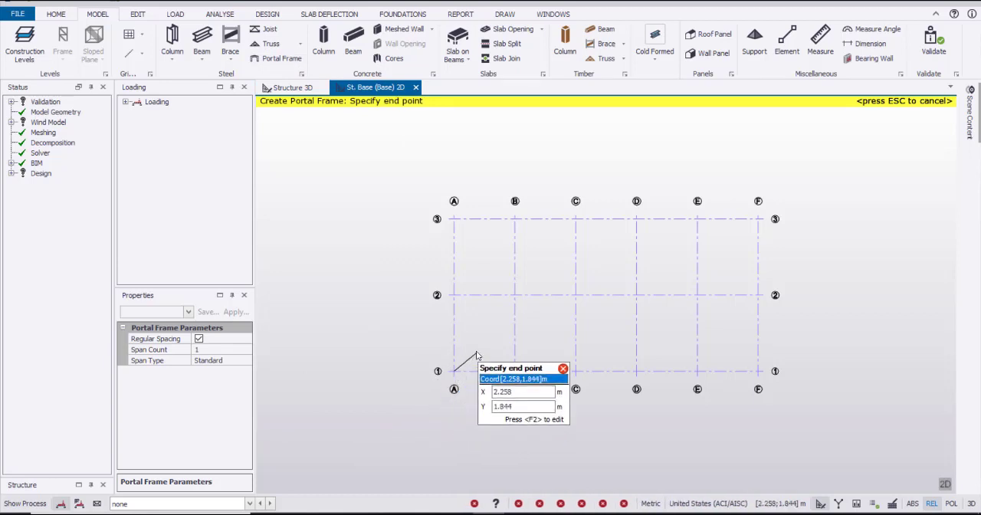
{"action": "left_click", "coordinate": [454, 220]}
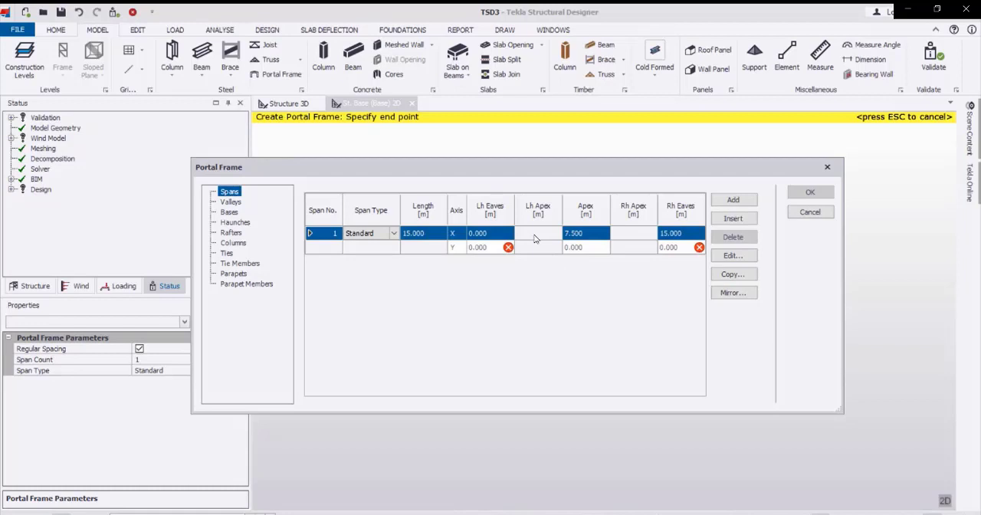
Keep span 1 of the portal frame as the Standard type and set its left-hand eaves level to 5 m.
{"action": "left_click", "coordinate": [394, 233]}
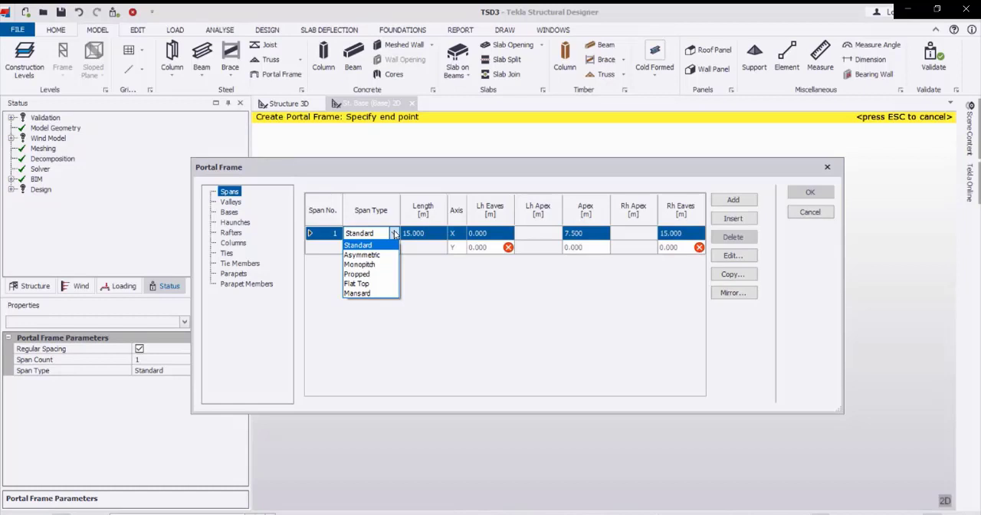
{"action": "left_click", "coordinate": [394, 233]}
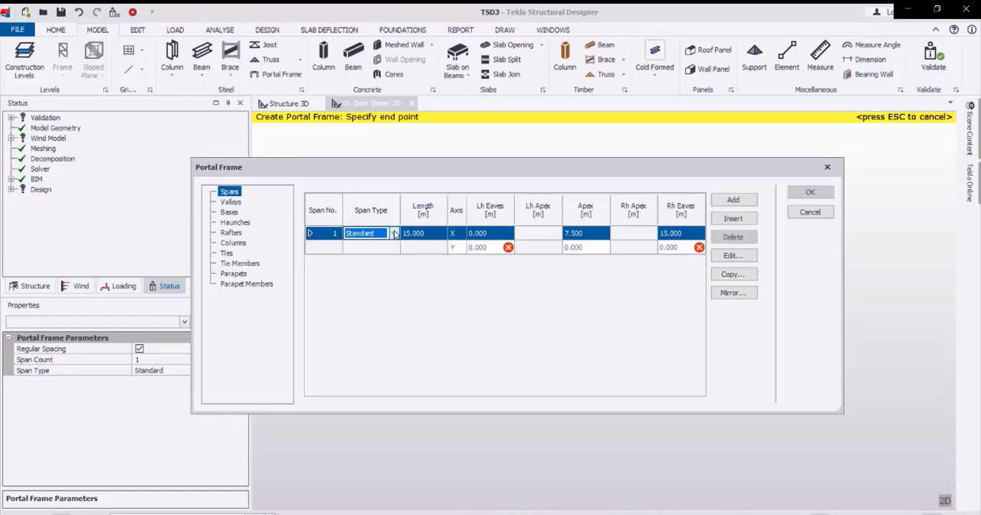
{"action": "left_click", "coordinate": [734, 257]}
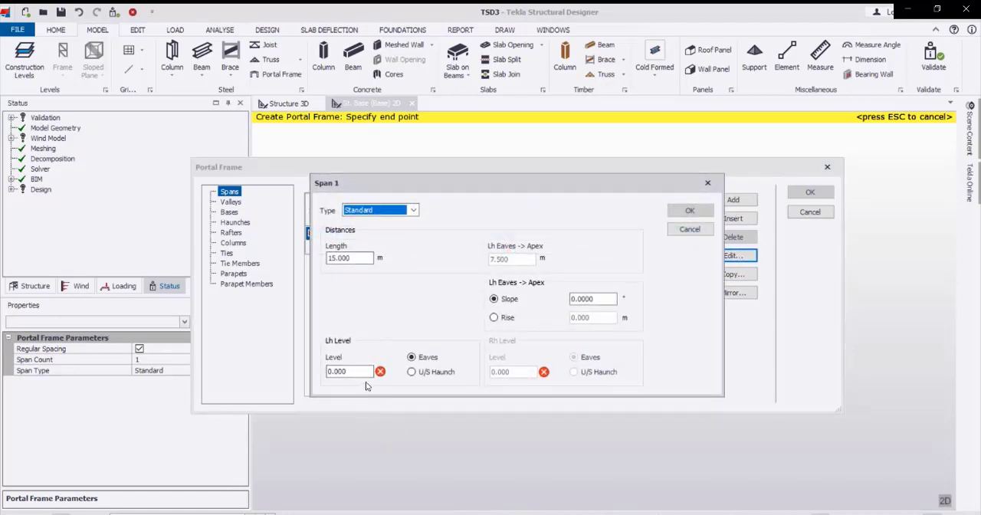
{"action": "left_click_drag", "start_coordinate": [359, 372], "coordinate": [327, 373]}
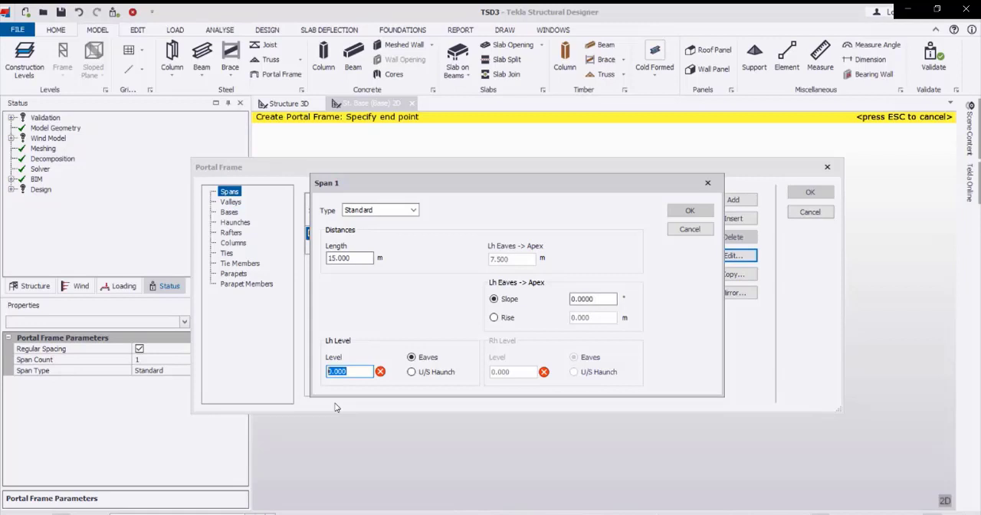
{"action": "type", "text": "5"}
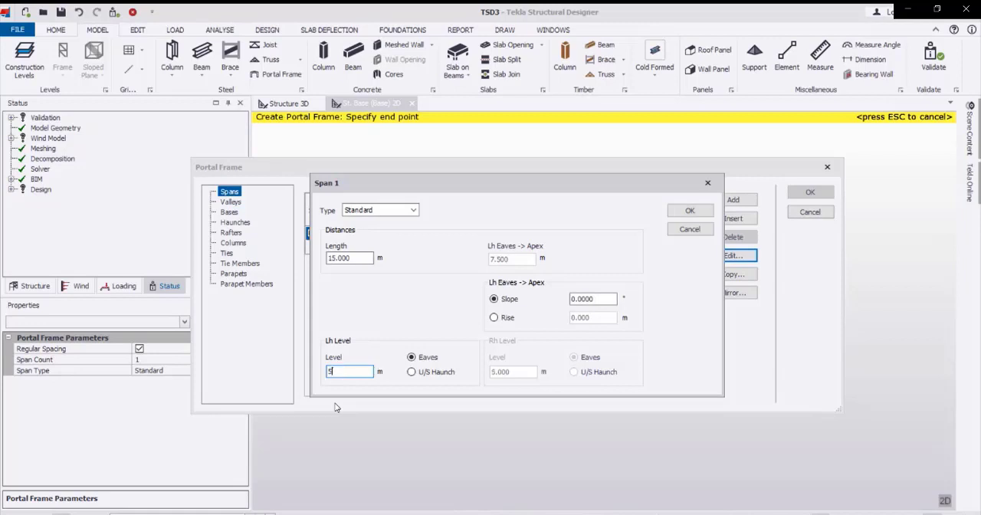
Define span 1's eaves-to-apex geometry by rise instead of slope, with a rise of 1 m, and accept the span settings.
{"action": "left_click", "coordinate": [495, 318]}
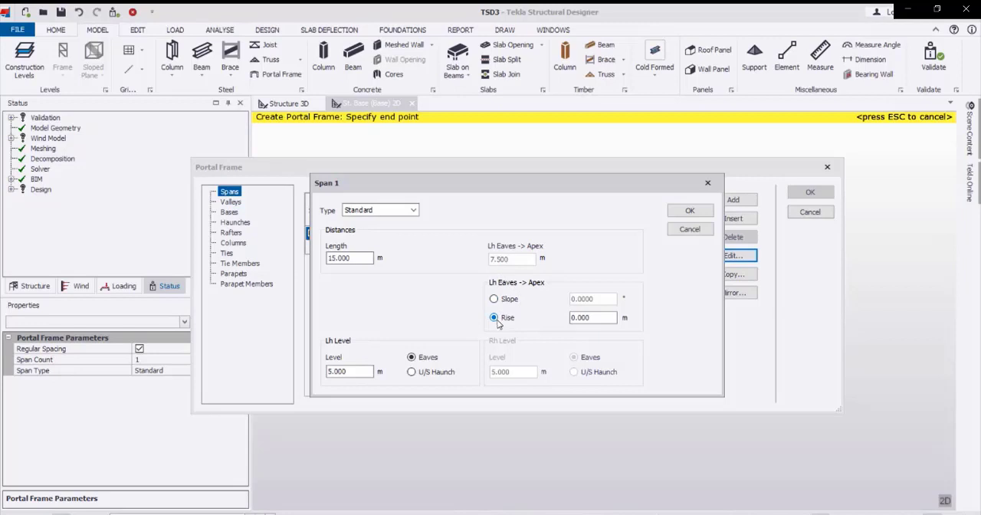
{"action": "double_click", "coordinate": [601, 318]}
{"action": "type", "text": ".75"}
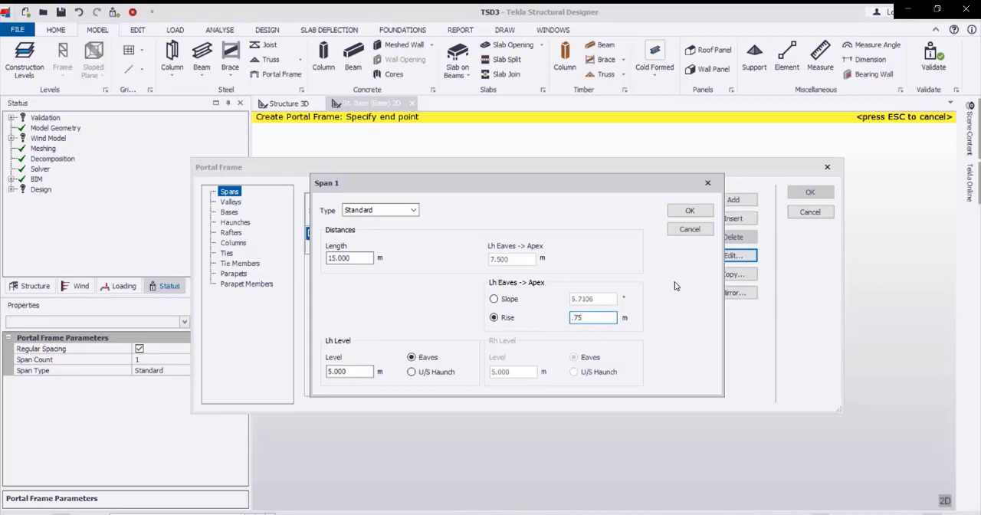
{"action": "double_click", "coordinate": [592, 320]}
{"action": "type", "text": "1"}
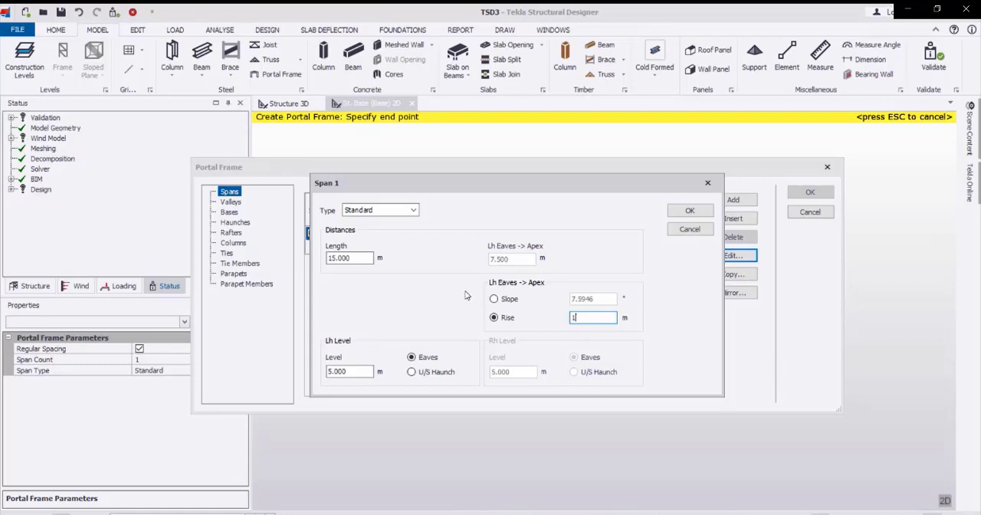
{"action": "left_click", "coordinate": [687, 212]}
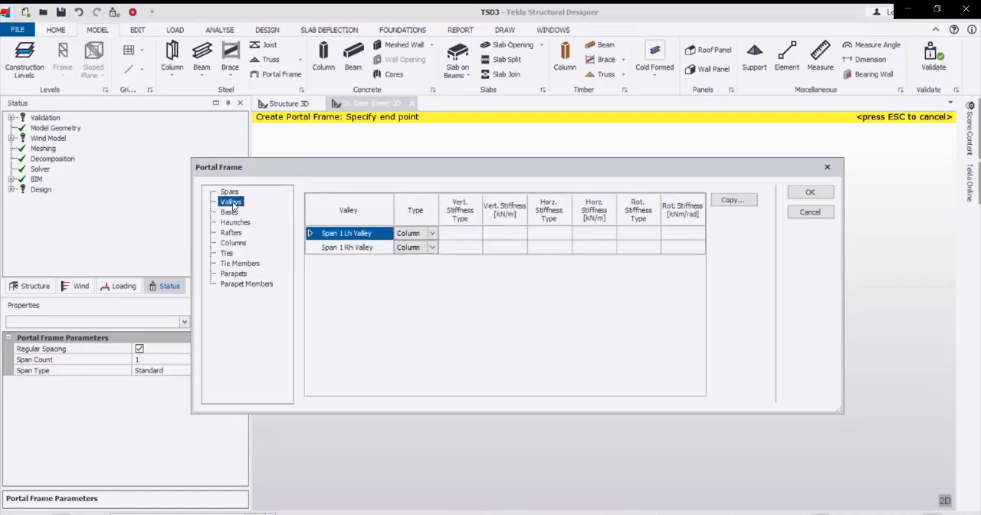
Set the base level of both span 1 columns to 0 m, keeping the bases pinned.
{"action": "left_click", "coordinate": [230, 213]}
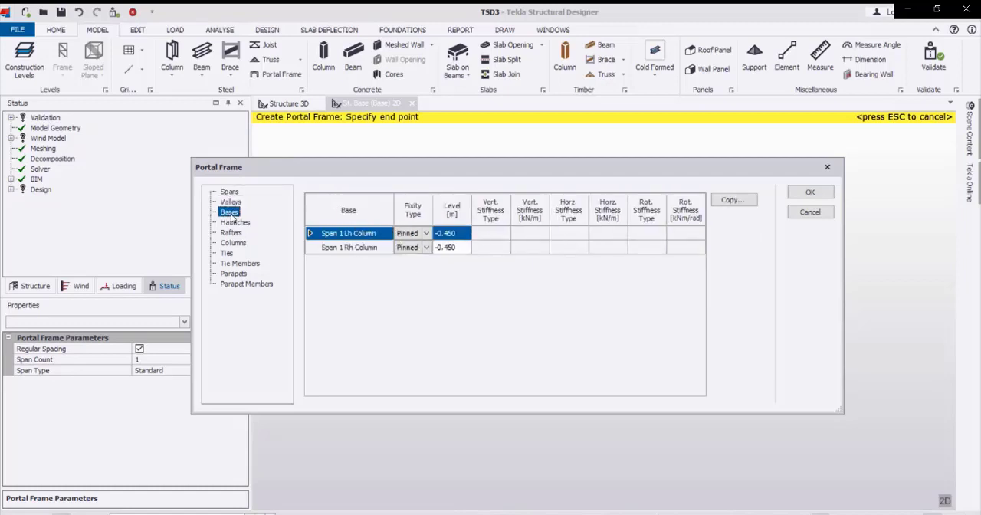
{"action": "left_click", "coordinate": [462, 233]}
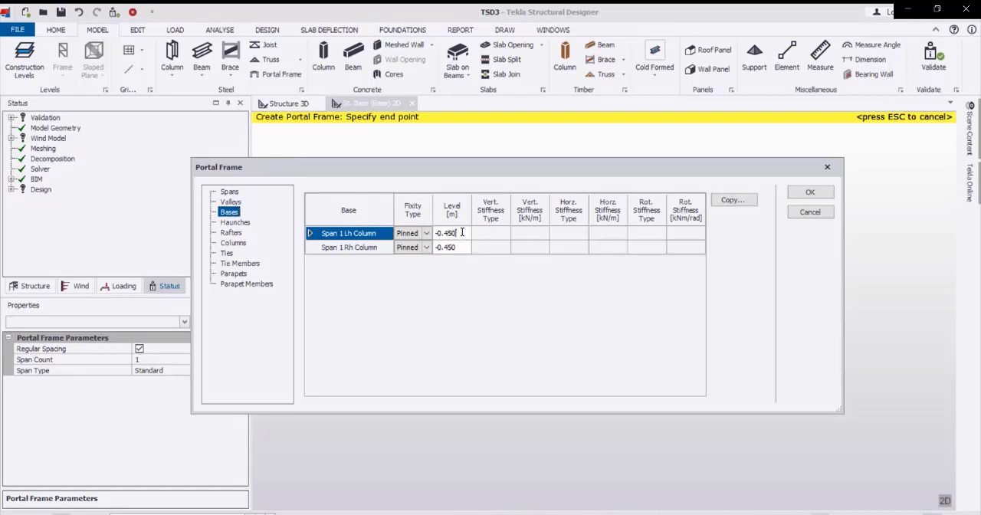
{"action": "type", "text": "0"}
{"action": "left_click", "coordinate": [462, 248]}
{"action": "right_click", "coordinate": [462, 246]}
{"action": "left_click", "coordinate": [462, 246]}
{"action": "key", "text": "BackSpace"}
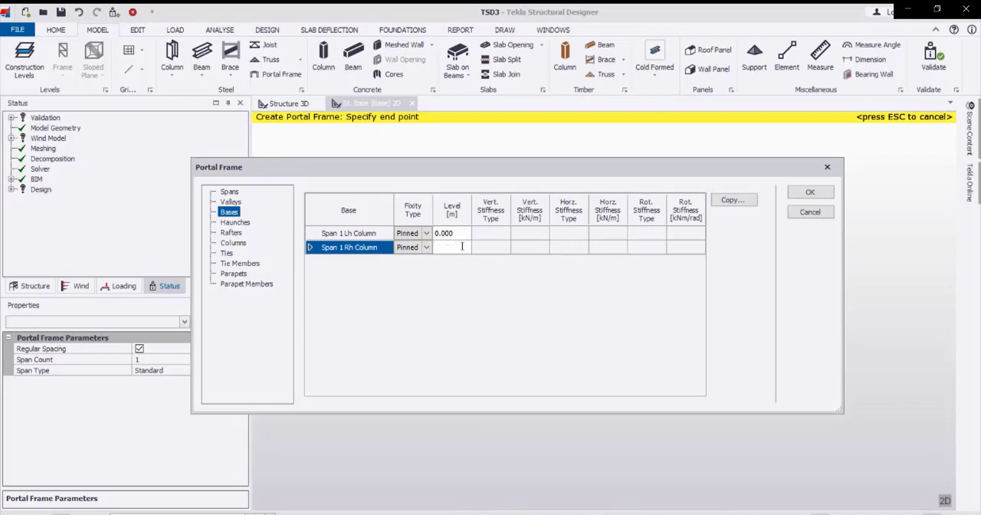
{"action": "type", "text": "0"}
{"action": "key", "text": "Return"}
Review the haunches, keep the W 410x53 rafters and W 250x89 columns, and create the portal frame.
{"action": "left_click", "coordinate": [235, 222]}
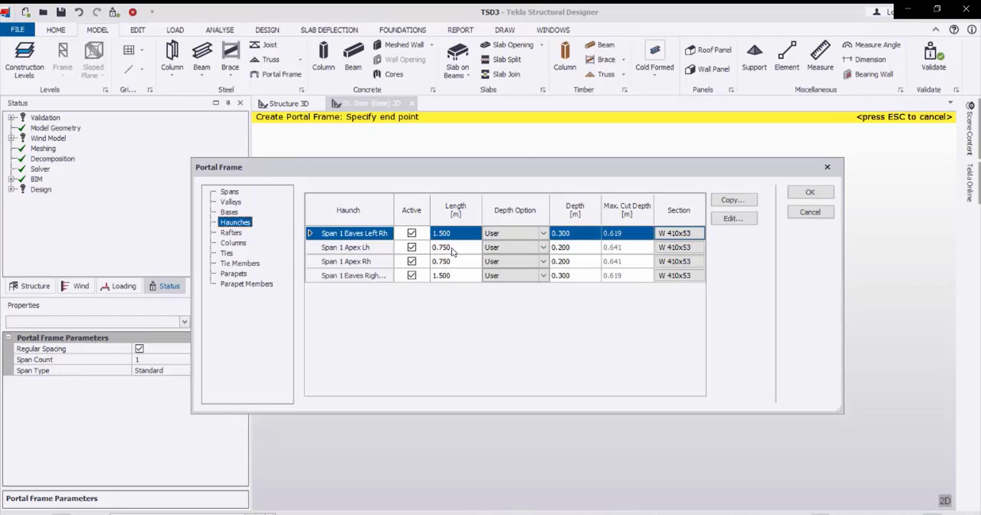
{"action": "left_click", "coordinate": [452, 248]}
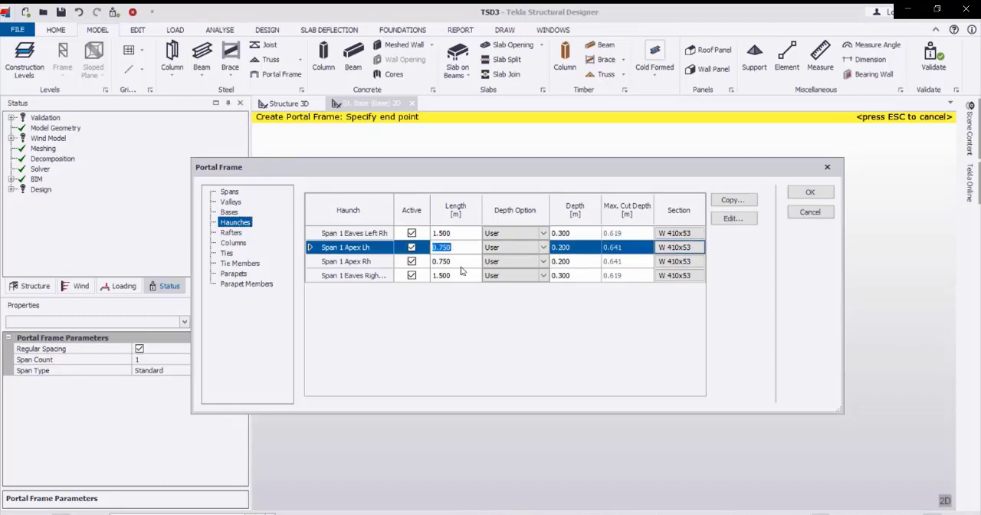
{"action": "left_click", "coordinate": [457, 262]}
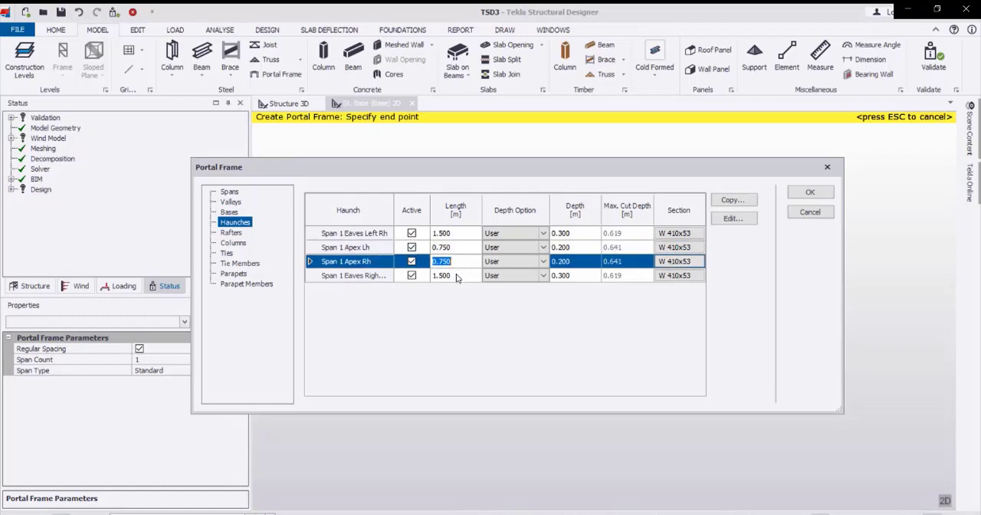
{"action": "left_click", "coordinate": [456, 276]}
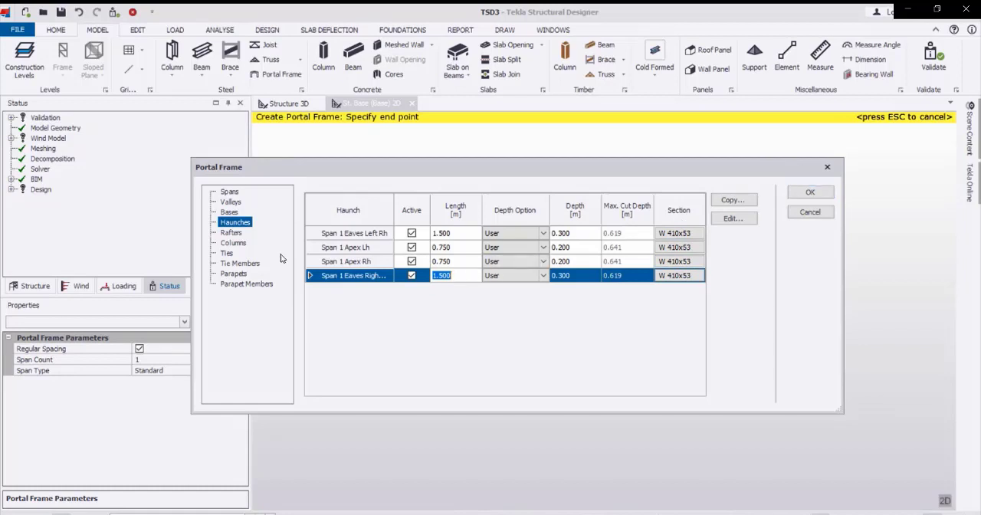
{"action": "left_click", "coordinate": [231, 233]}
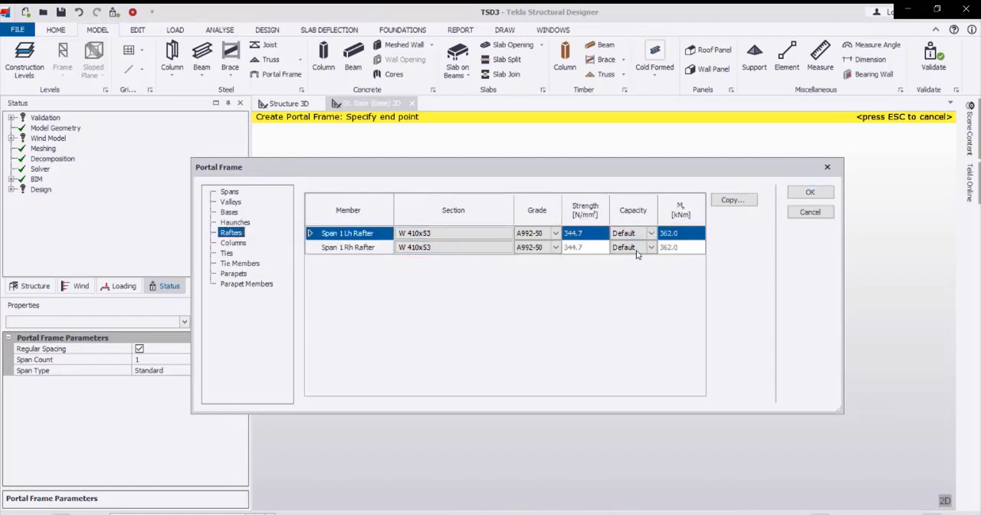
{"action": "double_click", "coordinate": [493, 234]}
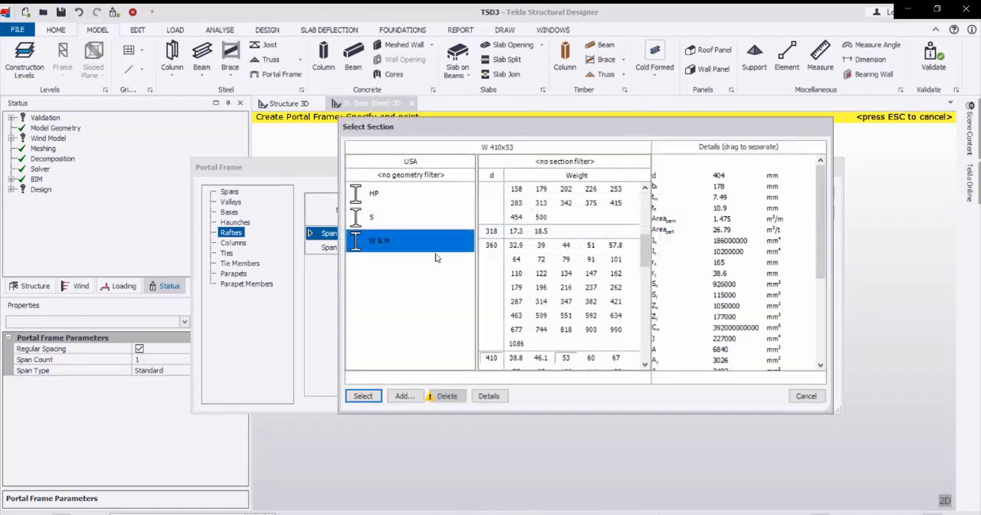
{"action": "left_click", "coordinate": [811, 400]}
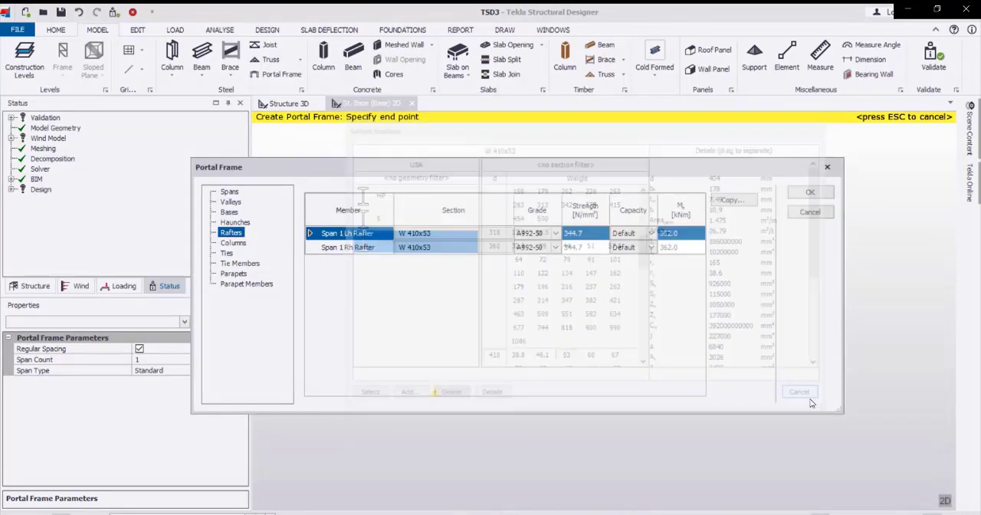
{"action": "left_click", "coordinate": [364, 248]}
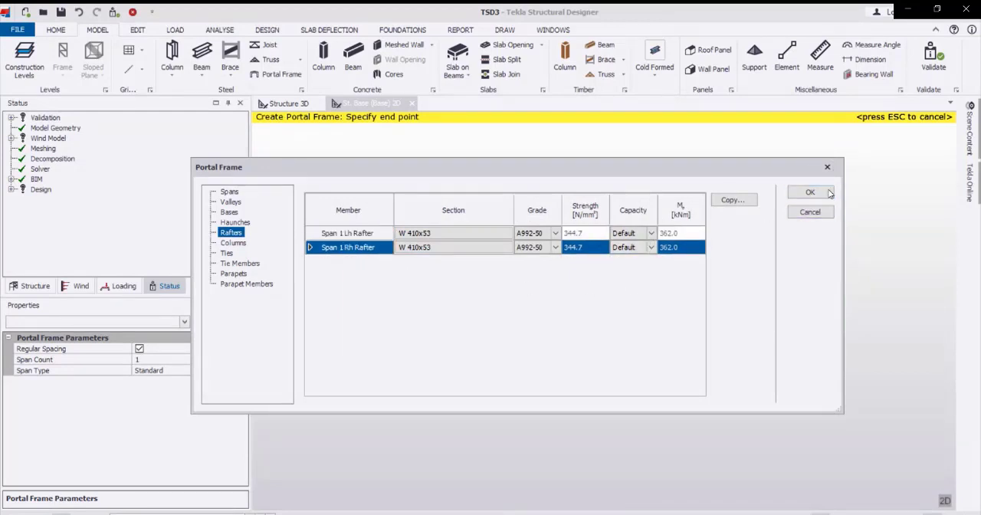
{"action": "left_click", "coordinate": [233, 243]}
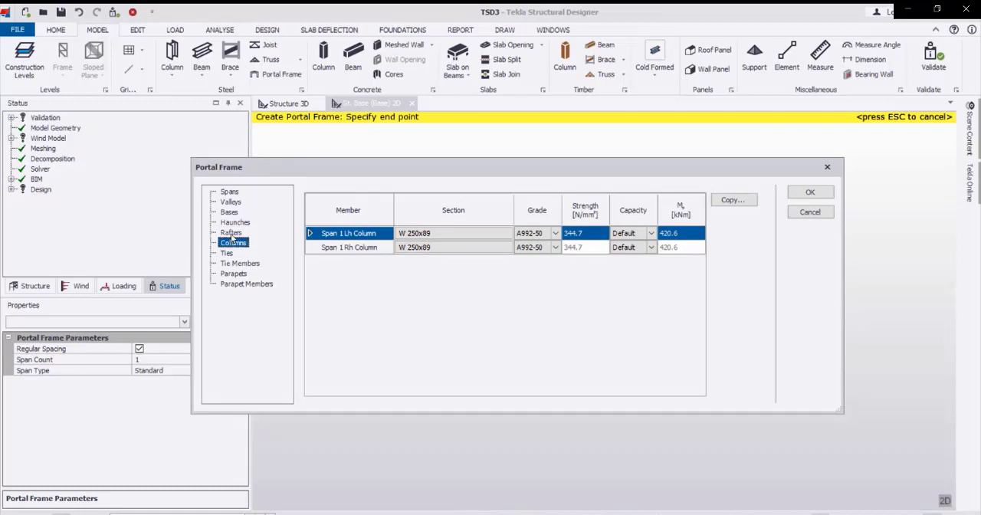
{"action": "left_click", "coordinate": [231, 233]}
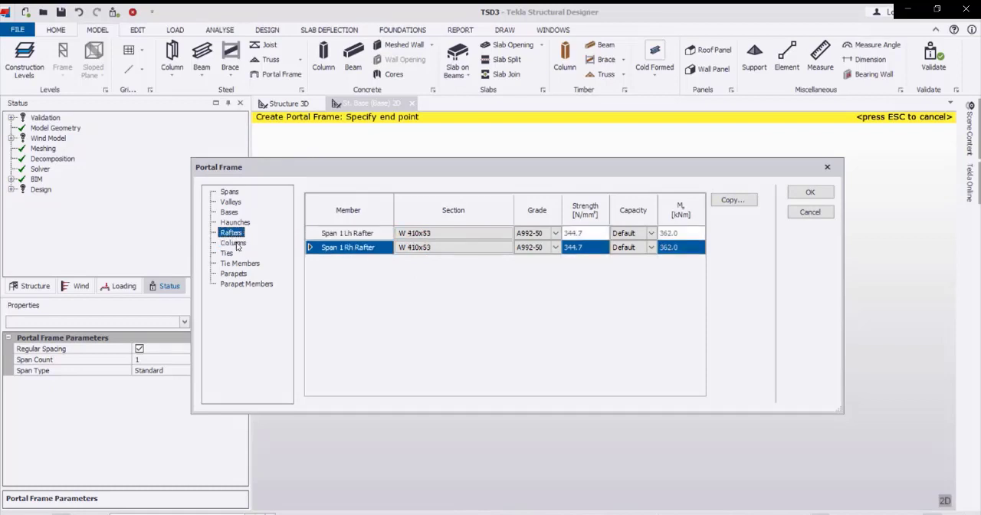
{"action": "left_click", "coordinate": [235, 243]}
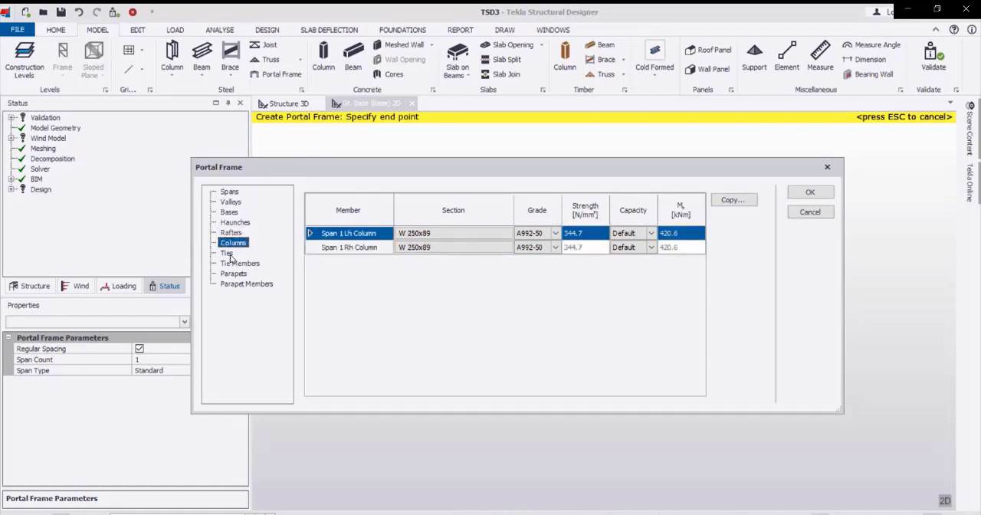
{"action": "left_click", "coordinate": [801, 194]}
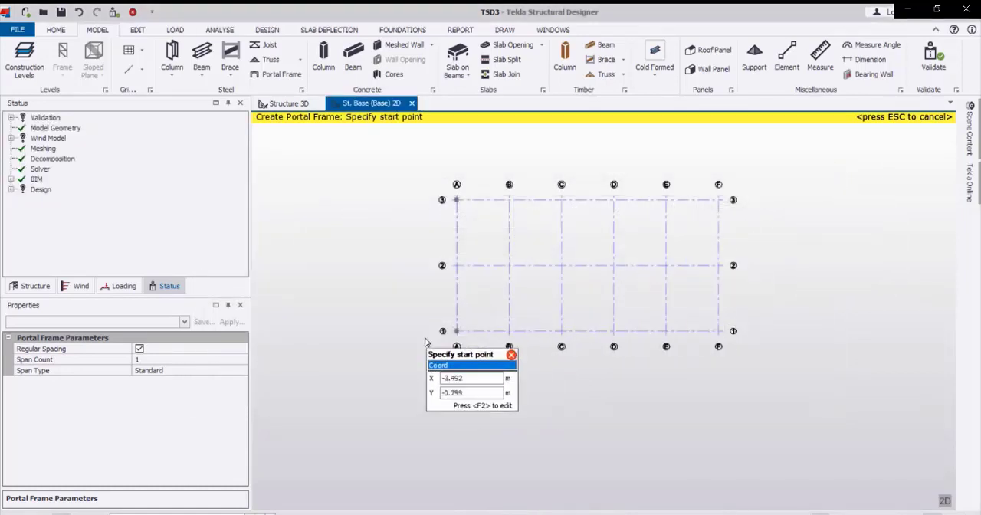
Examine the portal frame in the 3D structure view, including its eaves haunch at the column and its overall shape.
{"action": "left_click", "coordinate": [288, 103]}
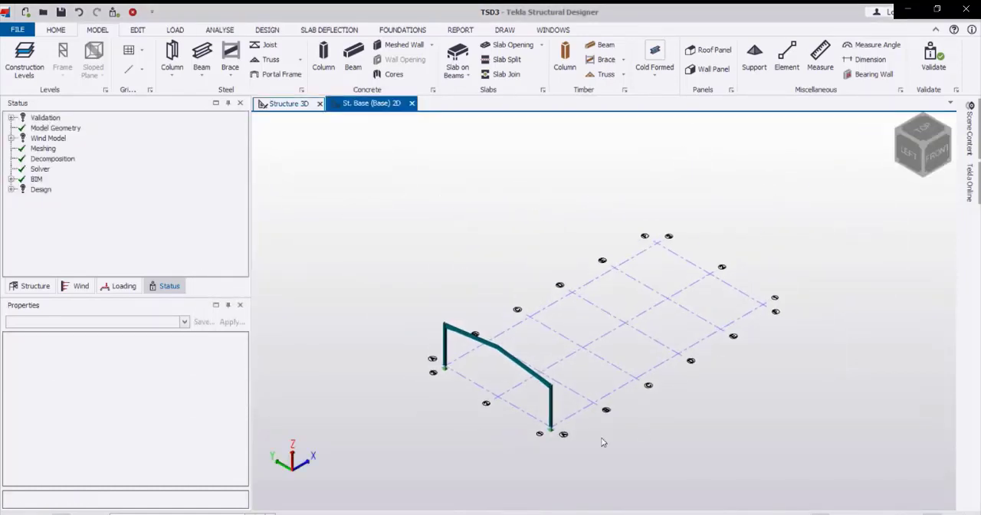
{"action": "scroll", "coordinate": [529, 376], "scroll_direction": "up", "scroll_amount": 5}
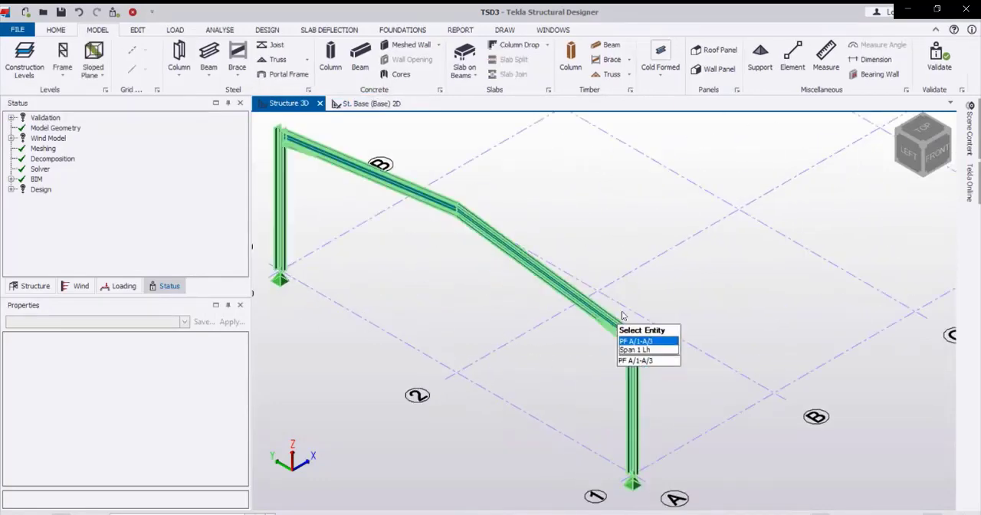
{"action": "scroll", "coordinate": [630, 351], "scroll_direction": "up", "scroll_amount": 6}
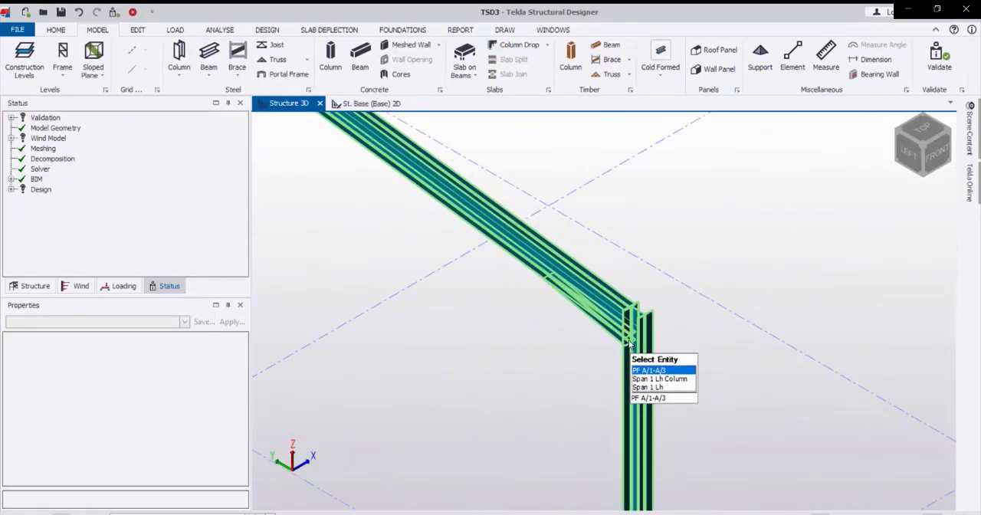
{"action": "scroll", "coordinate": [659, 333], "scroll_direction": "down", "scroll_amount": 5}
{"action": "scroll", "coordinate": [573, 314], "scroll_direction": "down", "scroll_amount": 2}
{"action": "right_click_drag", "start_coordinate": [526, 323], "coordinate": [284, 273]}
{"action": "middle_click_drag", "start_coordinate": [459, 274], "coordinate": [506, 342]}
{"action": "scroll", "coordinate": [537, 376], "scroll_direction": "down", "scroll_amount": 4}
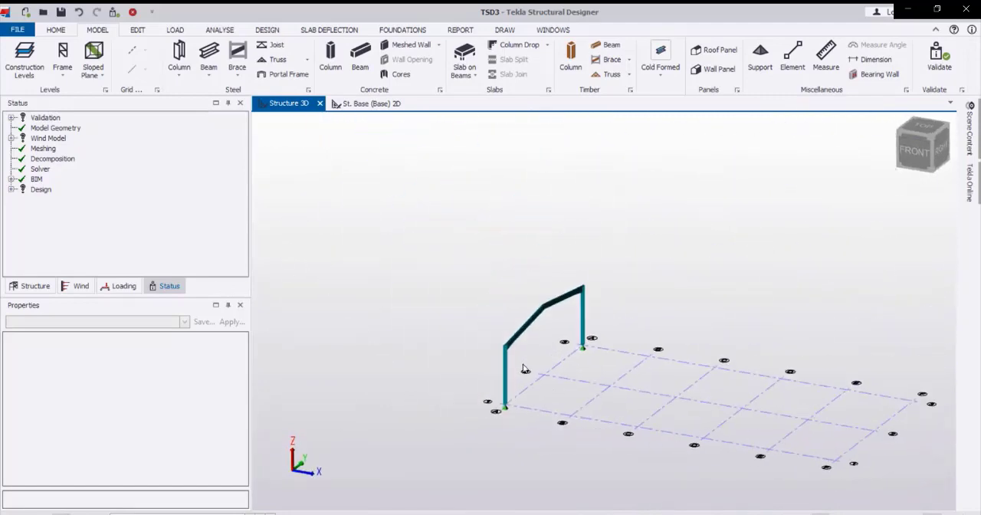
{"action": "right_click_drag", "start_coordinate": [523, 366], "coordinate": [792, 346]}
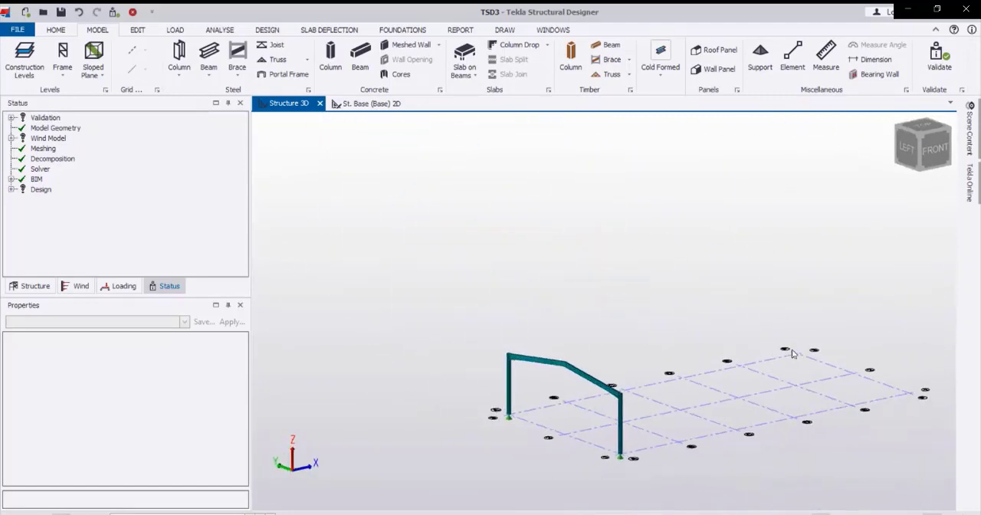
{"action": "scroll", "coordinate": [618, 424], "scroll_direction": "up", "scroll_amount": 3}
{"action": "scroll", "coordinate": [663, 360], "scroll_direction": "down", "scroll_amount": 2}
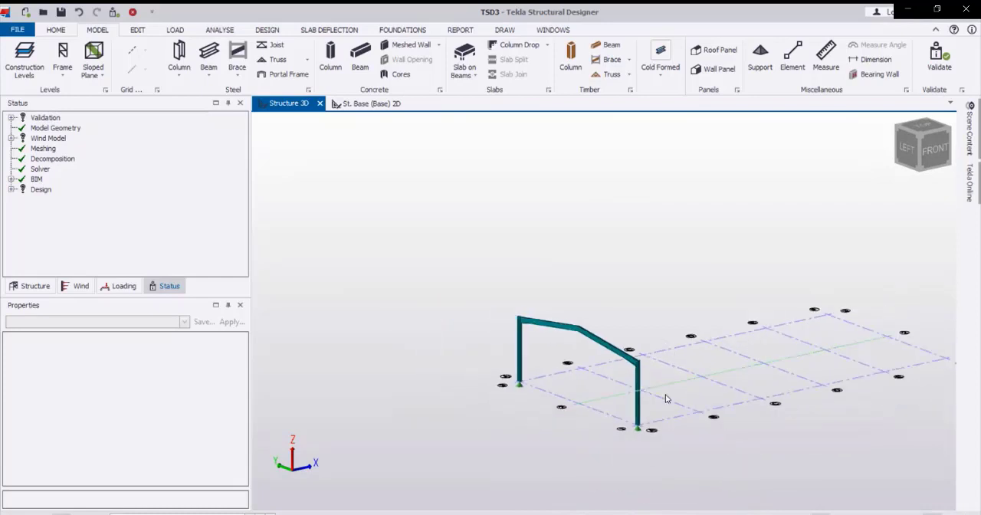
{"action": "scroll", "coordinate": [664, 397], "scroll_direction": "up", "scroll_amount": 1}
{"action": "scroll", "coordinate": [655, 389], "scroll_direction": "down", "scroll_amount": 2}
{"action": "scroll", "coordinate": [621, 368], "scroll_direction": "down", "scroll_amount": 3}
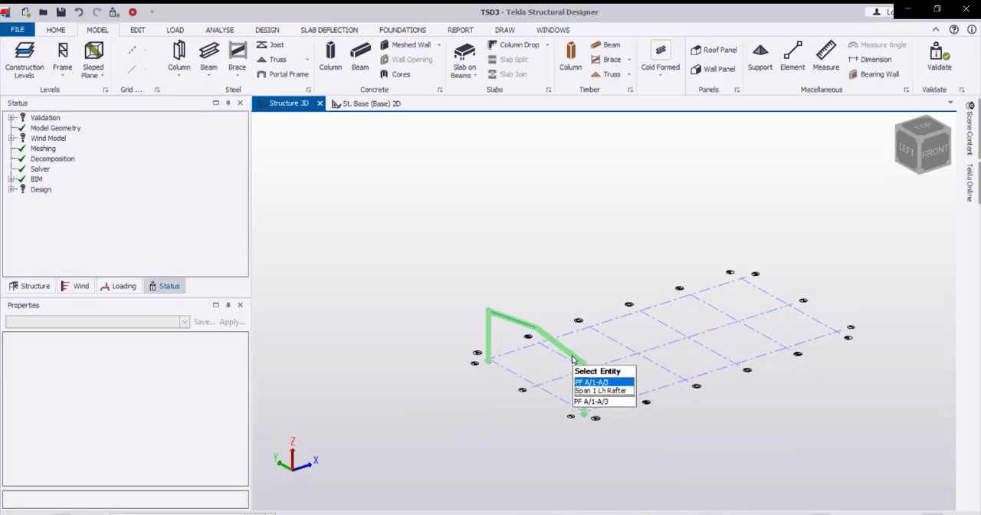
Copy the portal frame on grid line A to grid lines B, C, D, E and F, using its column base on line 1 as reference.
{"action": "left_click", "coordinate": [572, 360]}
{"action": "right_click", "coordinate": [572, 360]}
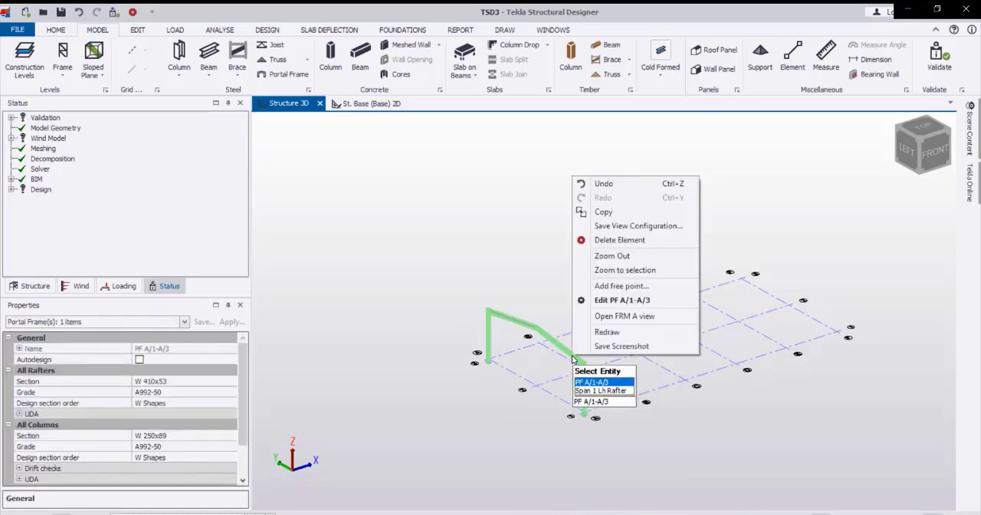
{"action": "left_click", "coordinate": [614, 217]}
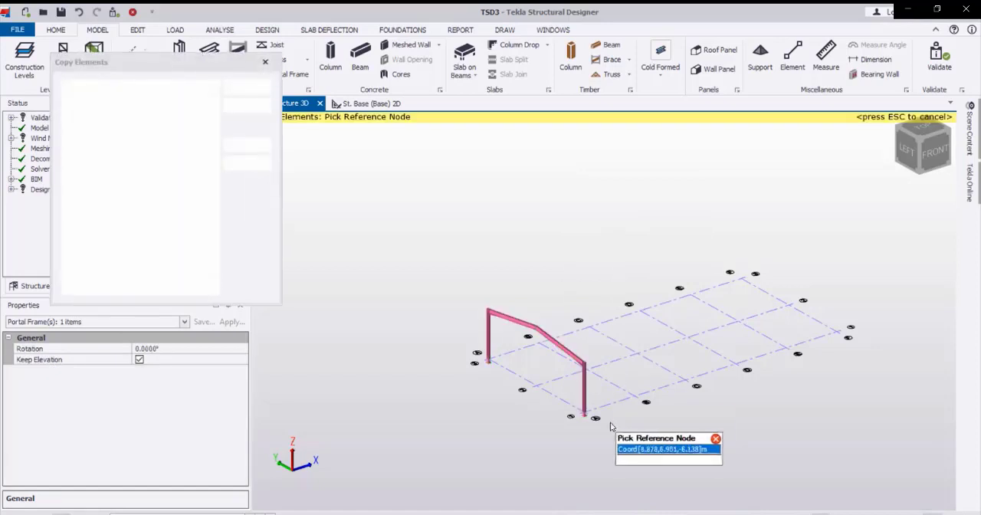
{"action": "left_click", "coordinate": [594, 412]}
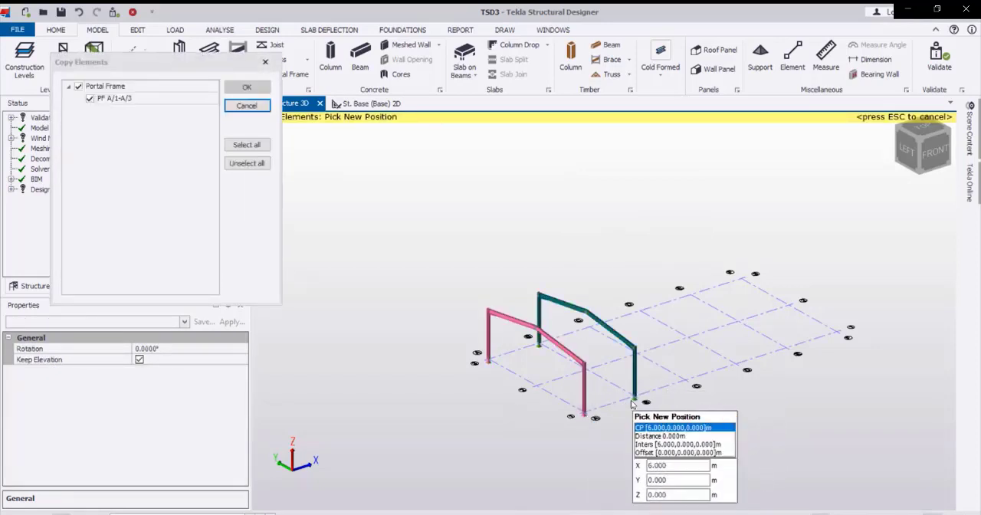
{"action": "left_click", "coordinate": [666, 385]}
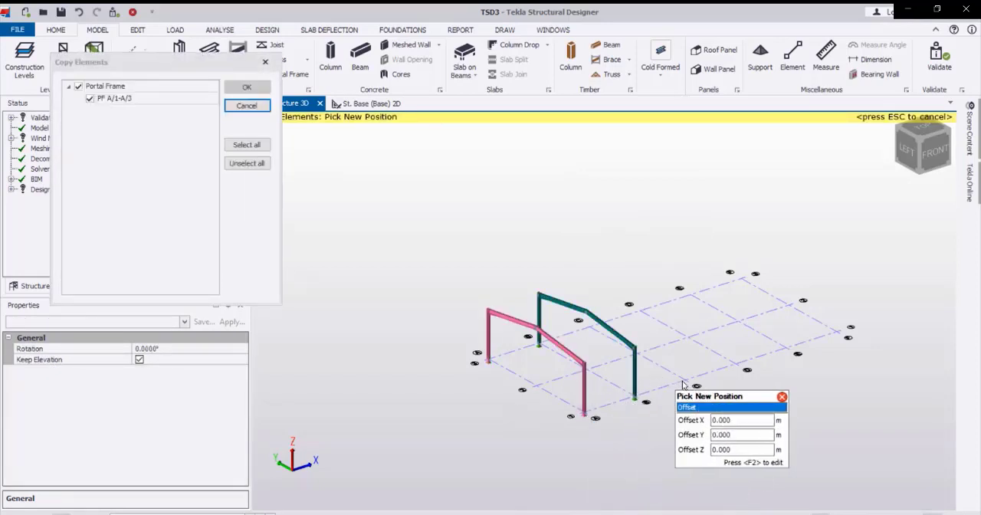
{"action": "left_click", "coordinate": [736, 366]}
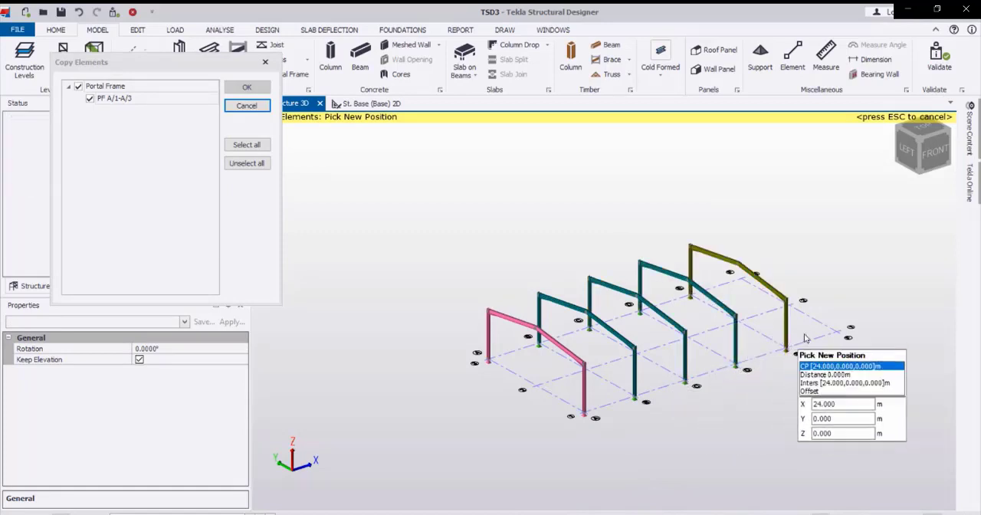
{"action": "left_click", "coordinate": [784, 349]}
{"action": "left_click", "coordinate": [846, 320]}
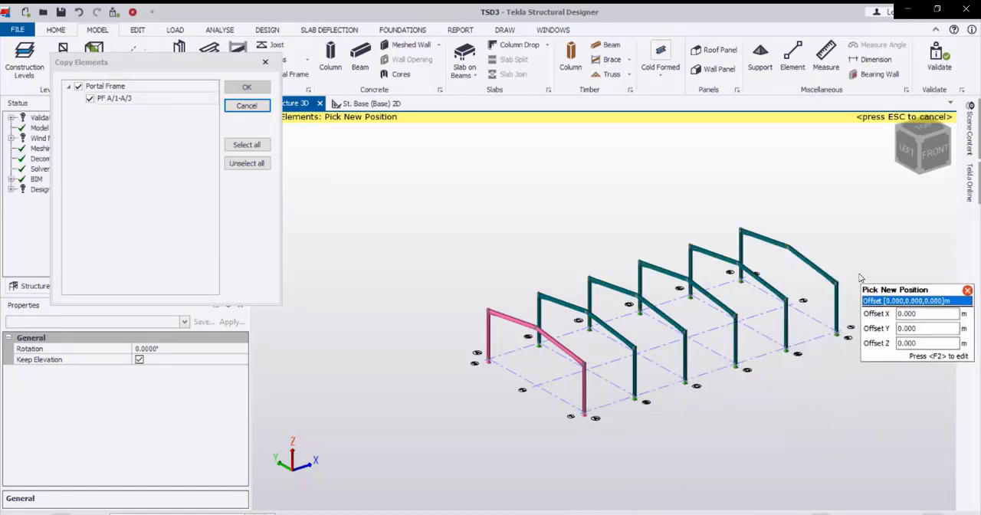
{"action": "key", "text": "Escape"}
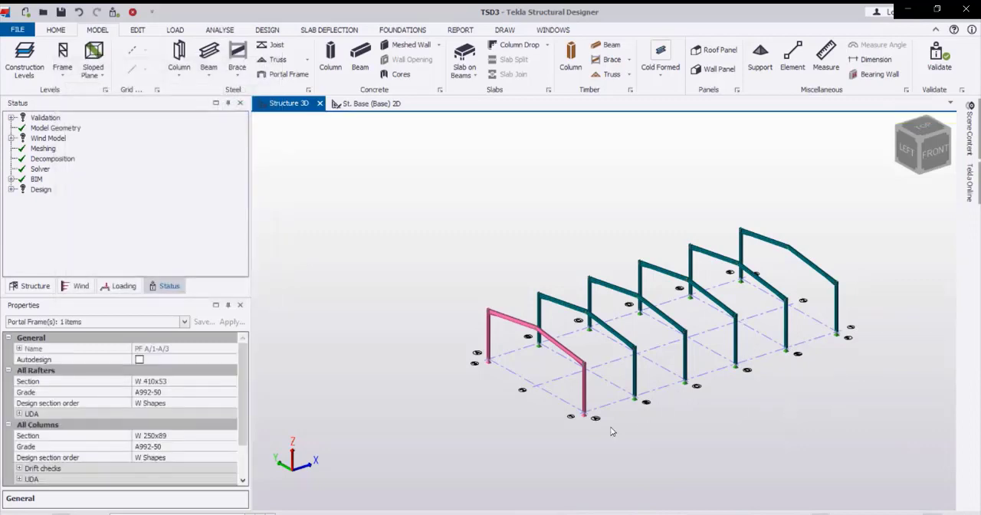
{"action": "key", "text": "Escape"}
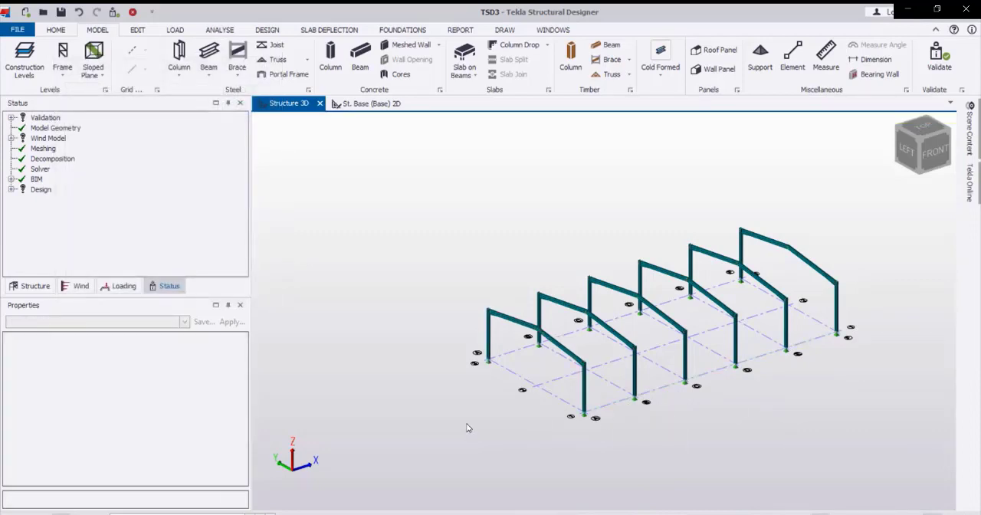
Start a rolled non-composite steel beam and set its design section order to Rectangular HSS from the USA list.
{"action": "middle_click_drag", "start_coordinate": [442, 400], "coordinate": [462, 417]}
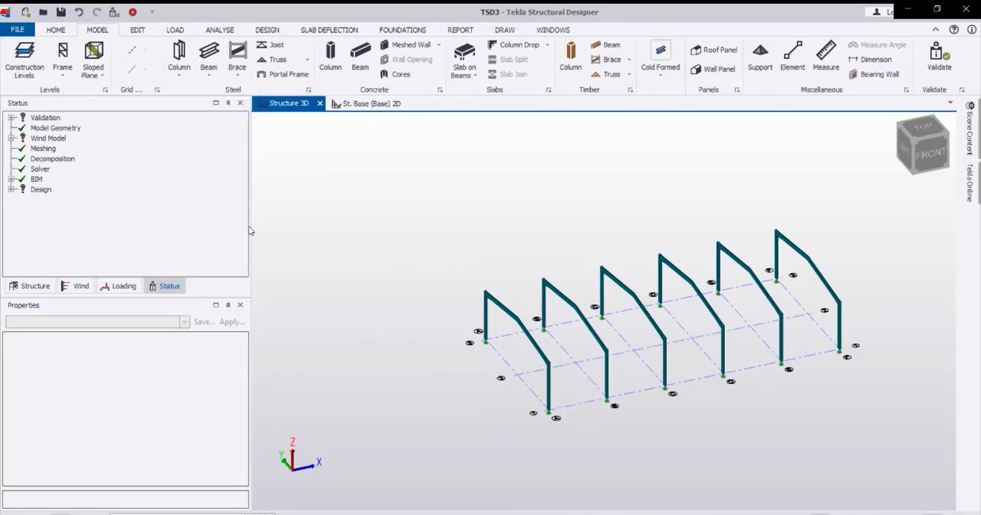
{"action": "left_click", "coordinate": [208, 53]}
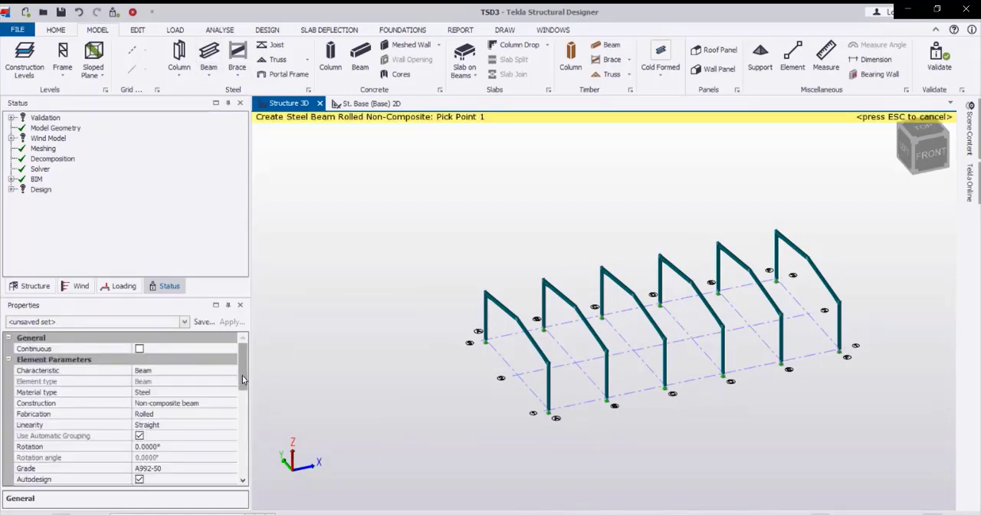
{"action": "left_click_drag", "start_coordinate": [242, 375], "coordinate": [246, 397]}
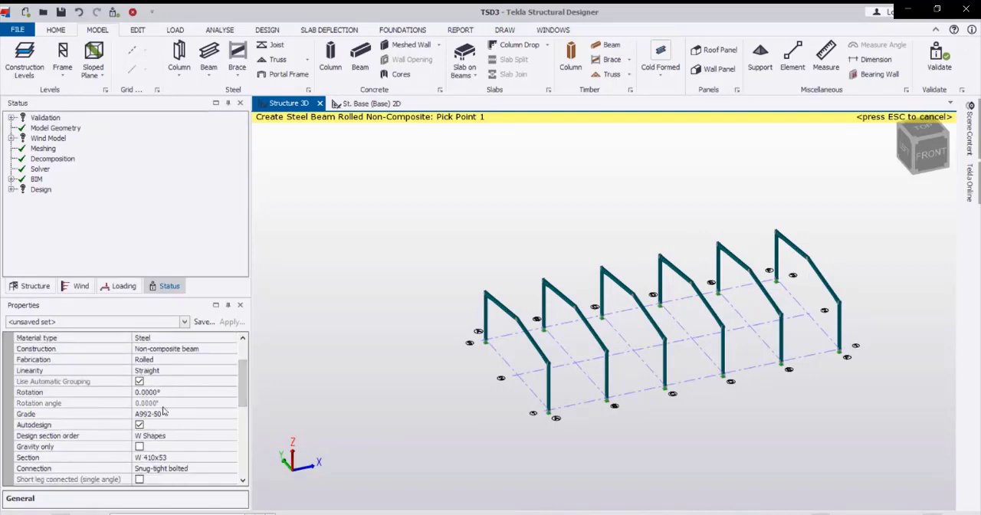
{"action": "left_click", "coordinate": [220, 437]}
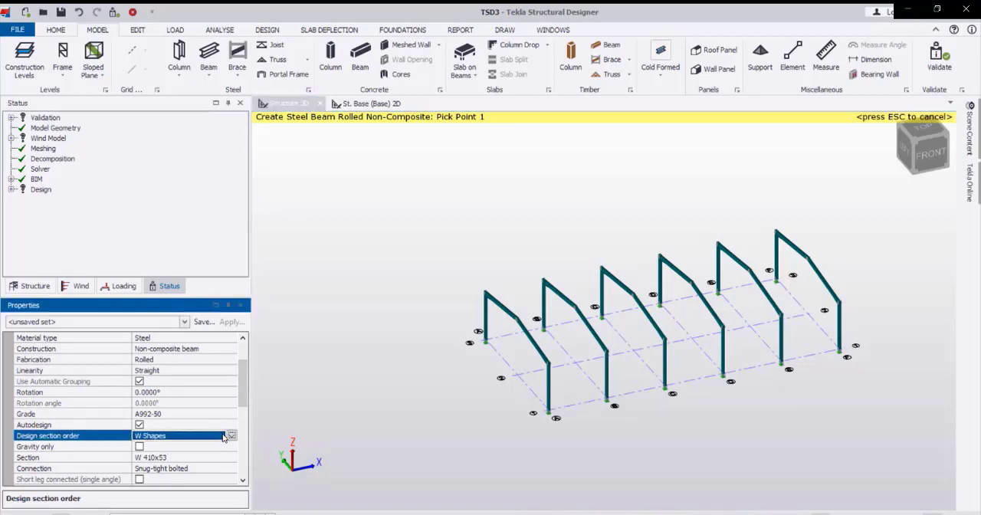
{"action": "left_click", "coordinate": [231, 436]}
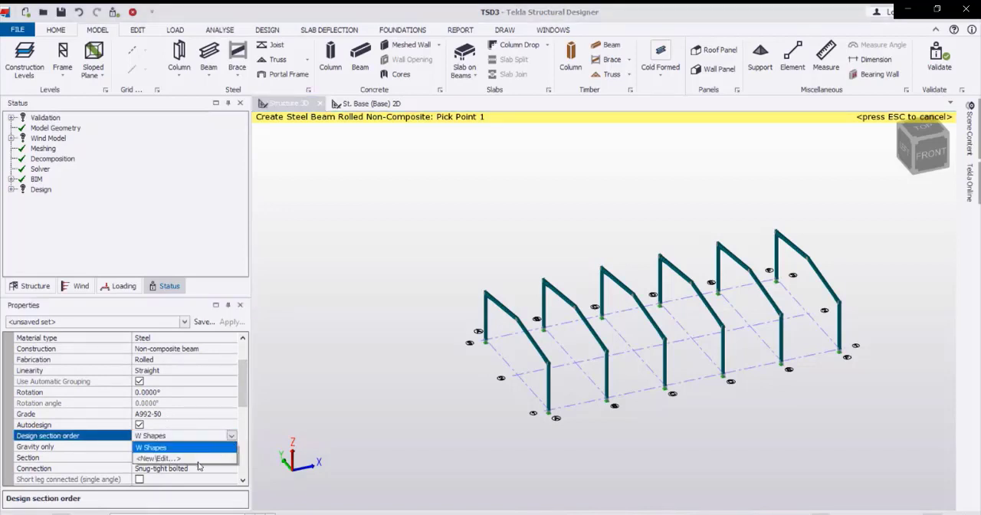
{"action": "left_click", "coordinate": [204, 459]}
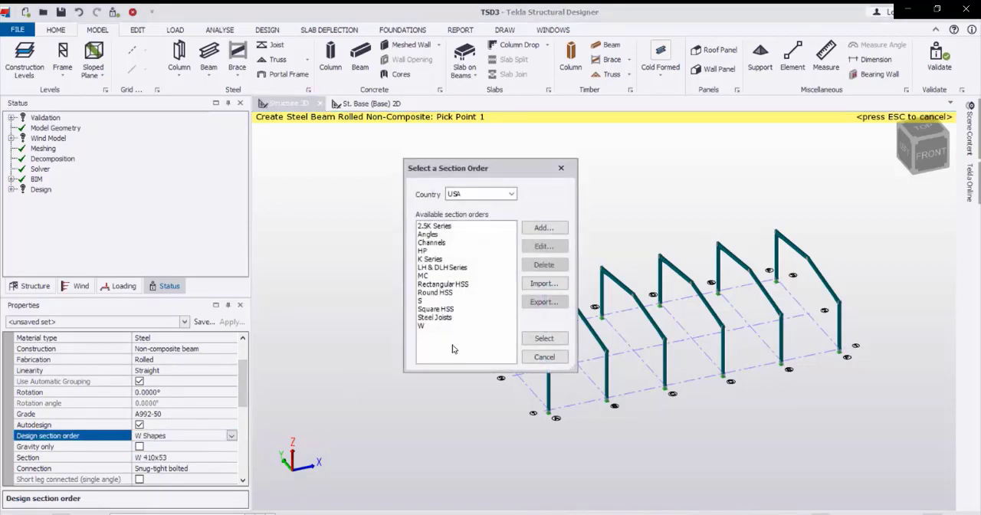
{"action": "left_click", "coordinate": [441, 285]}
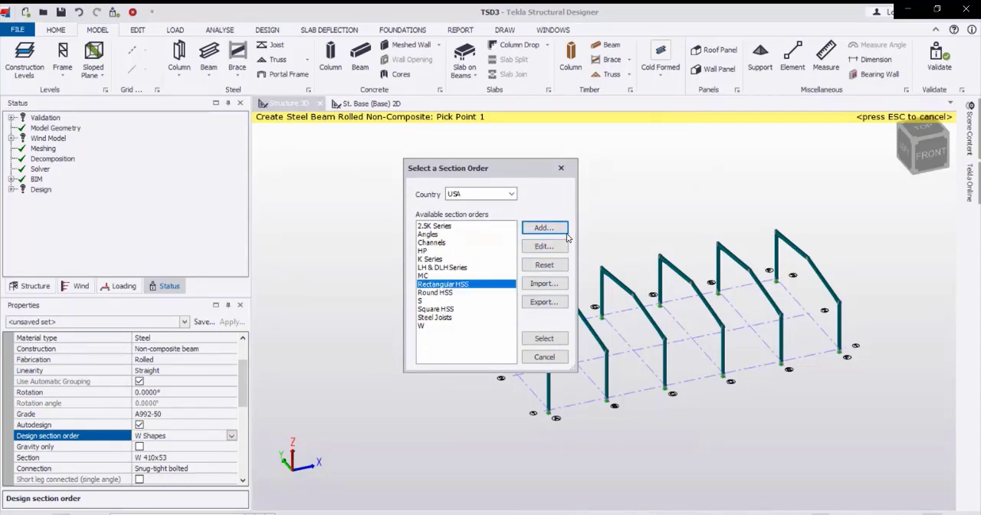
{"action": "left_click", "coordinate": [544, 338]}
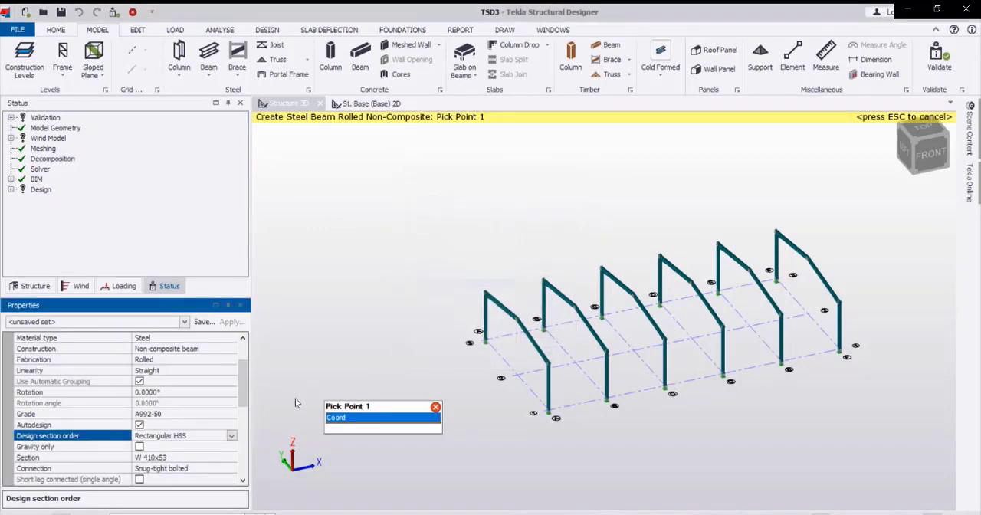
Set the new beam's section to the rectangular hollow section HSS 101.6x50.8x4.8.
{"action": "left_click", "coordinate": [233, 463]}
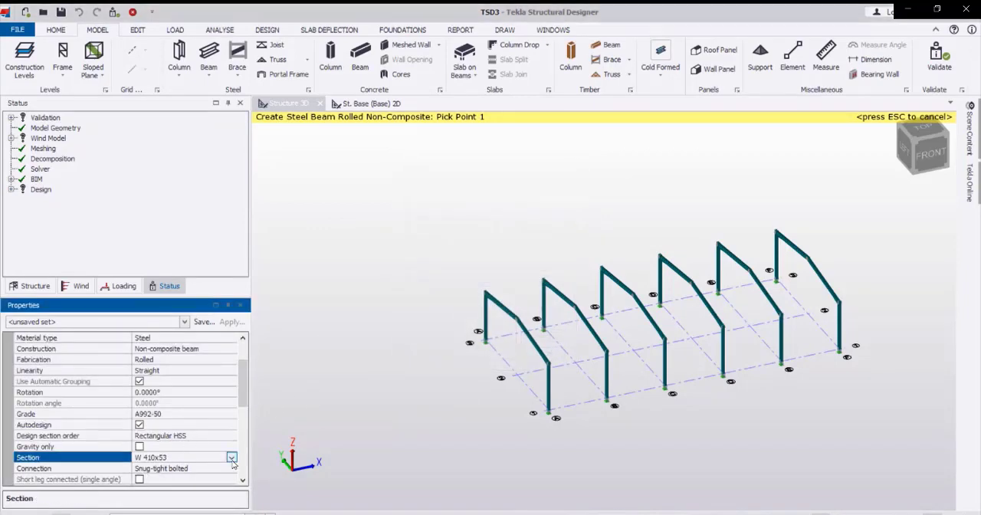
{"action": "left_click", "coordinate": [231, 458]}
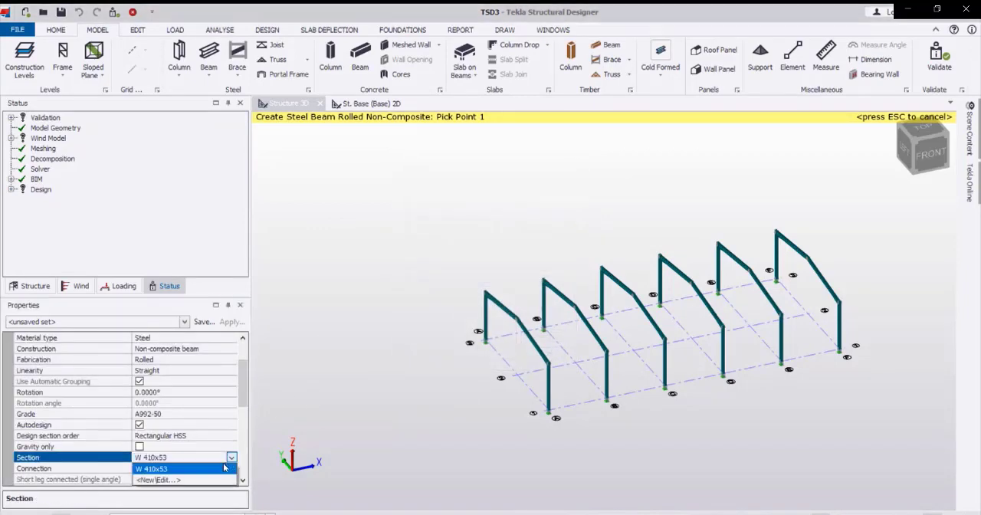
{"action": "left_click", "coordinate": [161, 481]}
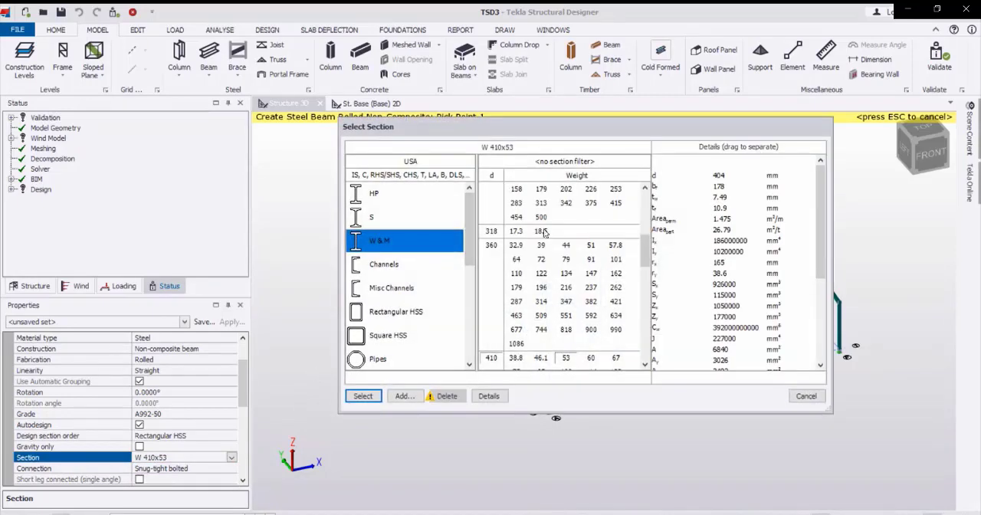
{"action": "left_click", "coordinate": [377, 316]}
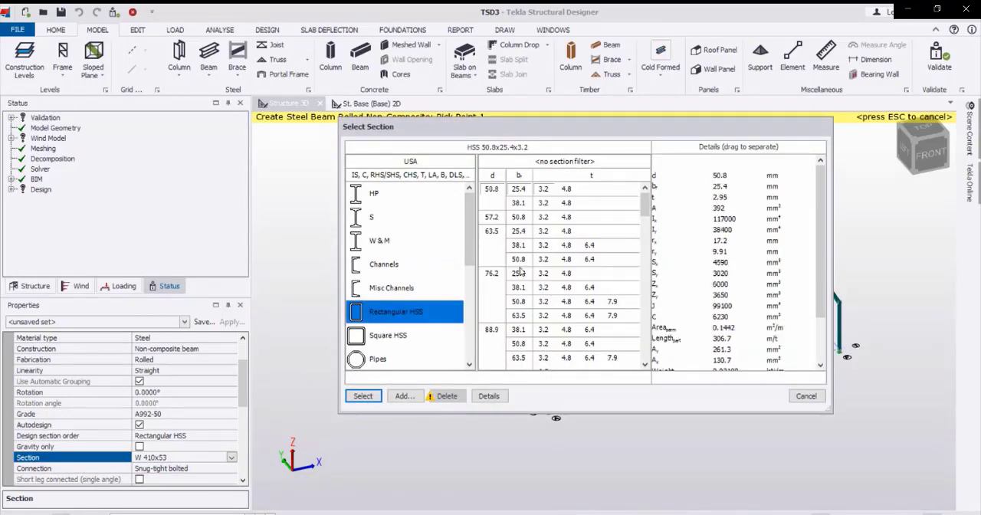
{"action": "scroll", "coordinate": [513, 331], "scroll_direction": "down", "scroll_amount": 2}
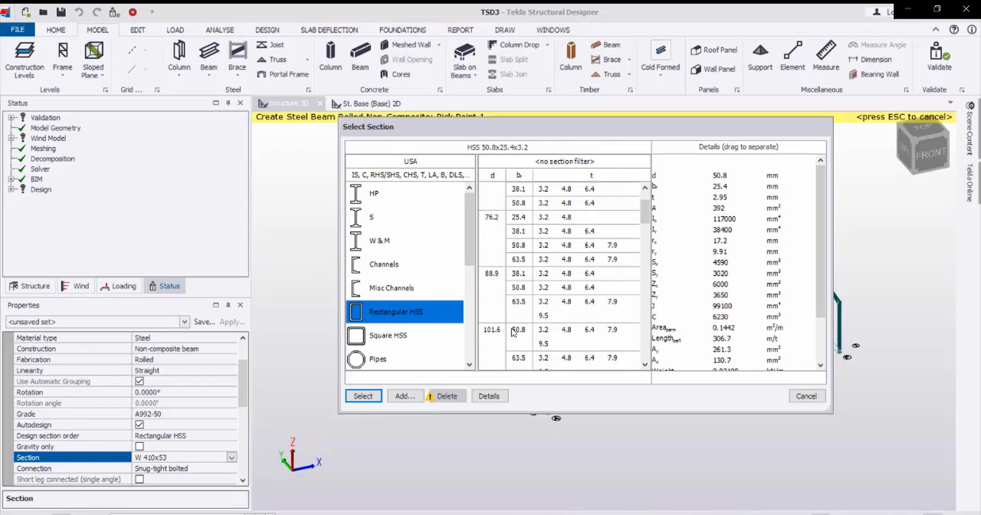
{"action": "left_click", "coordinate": [513, 331]}
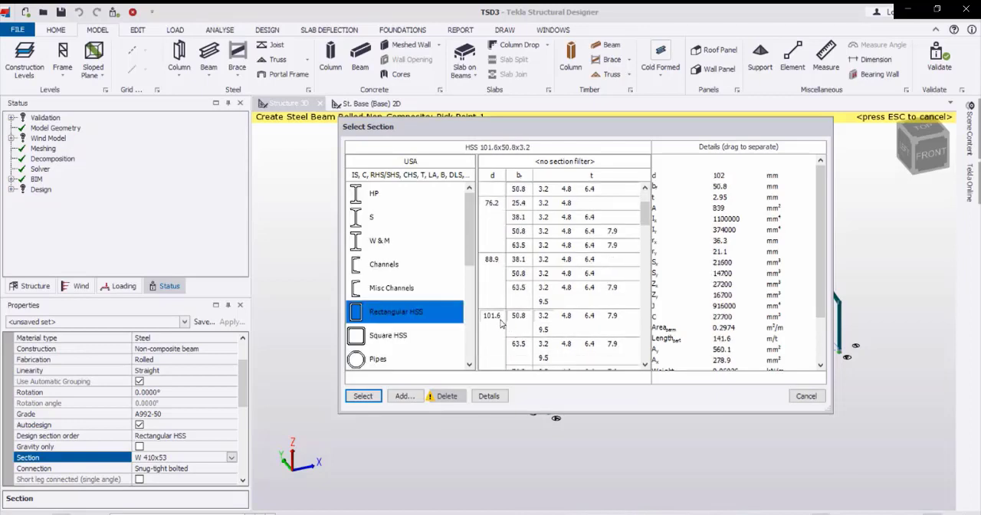
{"action": "left_click", "coordinate": [568, 318]}
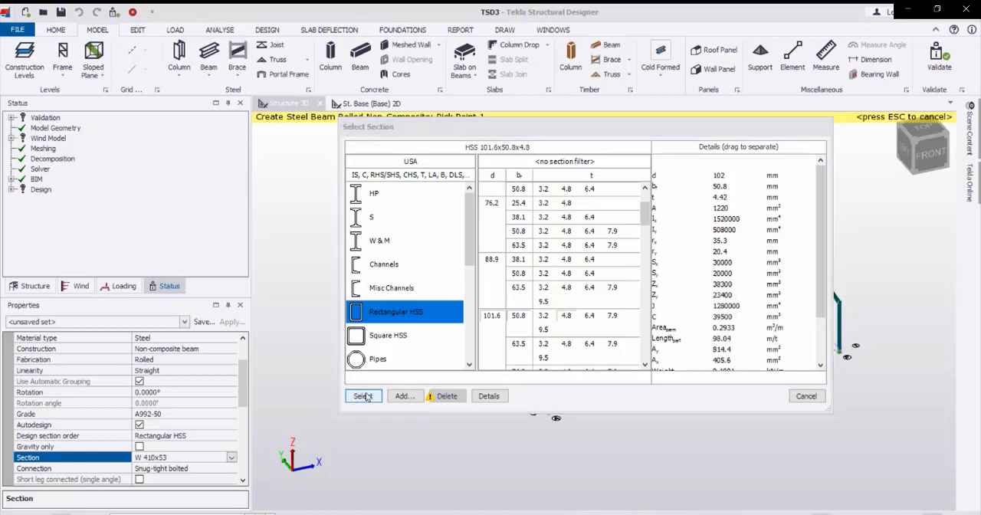
{"action": "left_click", "coordinate": [377, 393]}
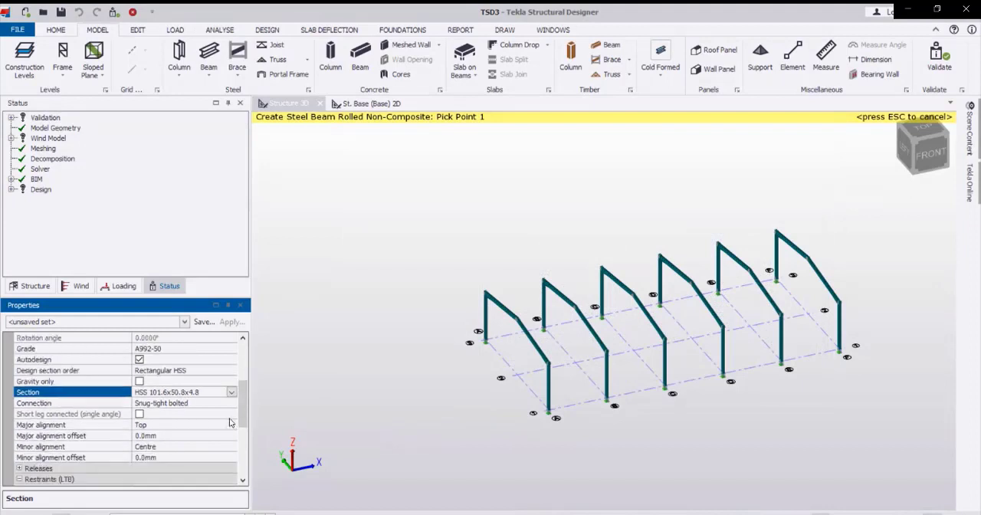
Keep the beam's pinned end releases and place eaves beams along grid line 1 from frame A to B and from B to C.
{"action": "scroll", "coordinate": [201, 415], "scroll_direction": "down", "scroll_amount": 2}
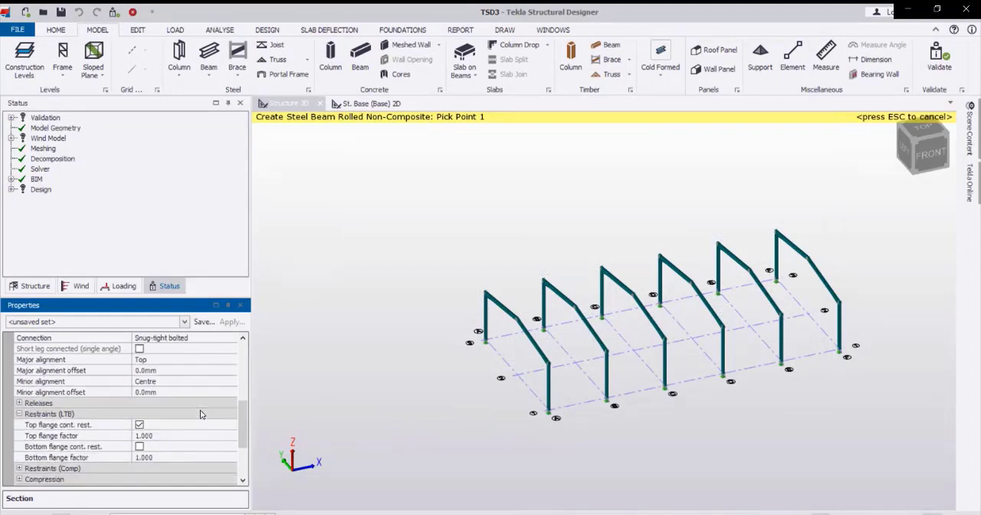
{"action": "scroll", "coordinate": [205, 410], "scroll_direction": "down", "scroll_amount": 1}
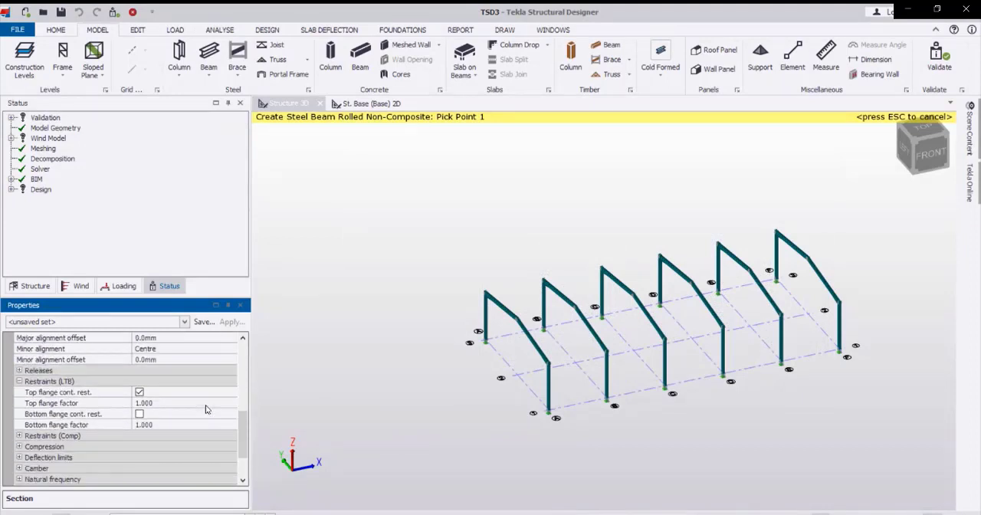
{"action": "left_click", "coordinate": [20, 371]}
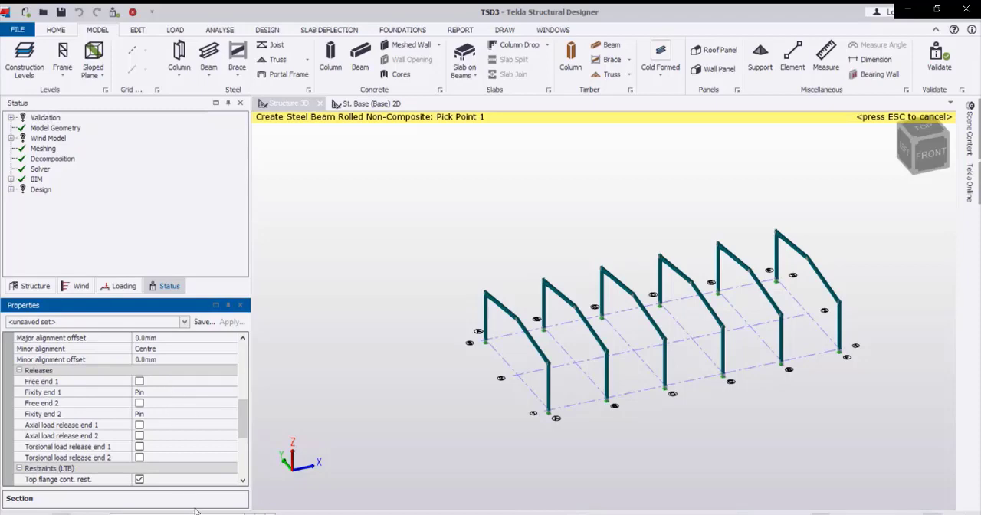
{"action": "left_click", "coordinate": [549, 362]}
{"action": "scroll", "coordinate": [556, 366], "scroll_direction": "up", "scroll_amount": 3}
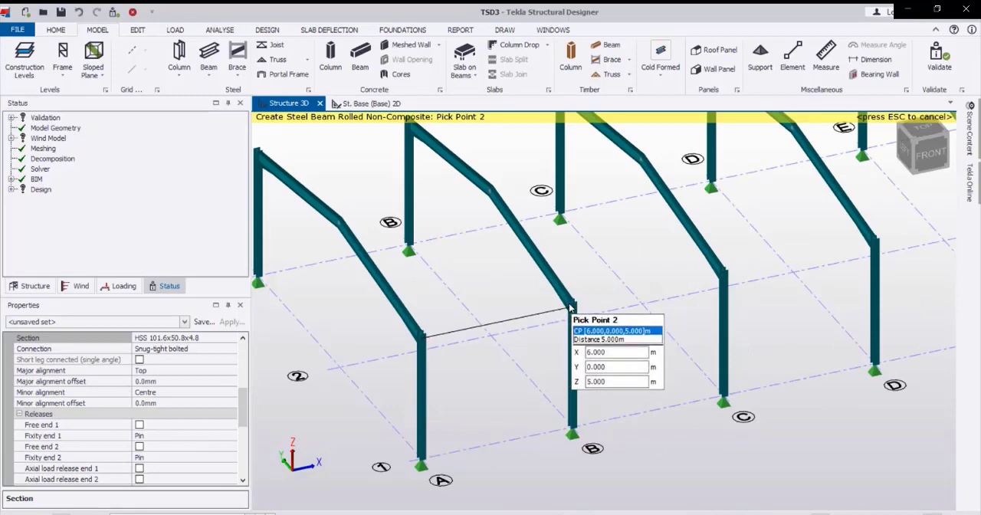
{"action": "left_click", "coordinate": [573, 311]}
{"action": "left_click", "coordinate": [573, 311]}
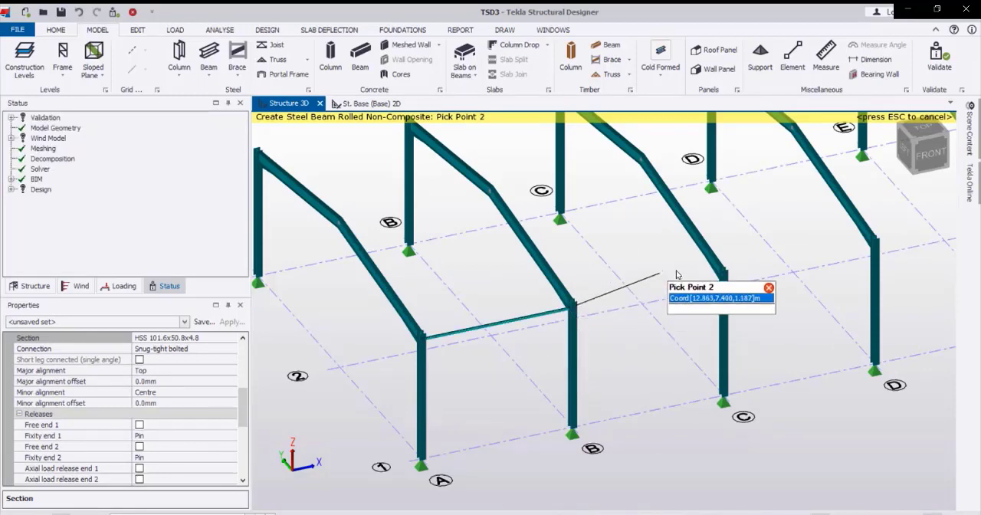
{"action": "left_click", "coordinate": [722, 279]}
Continue the eaves beams along grid line 1 from frame C through D and E to F.
{"action": "middle_click_drag", "start_coordinate": [756, 269], "coordinate": [548, 305]}
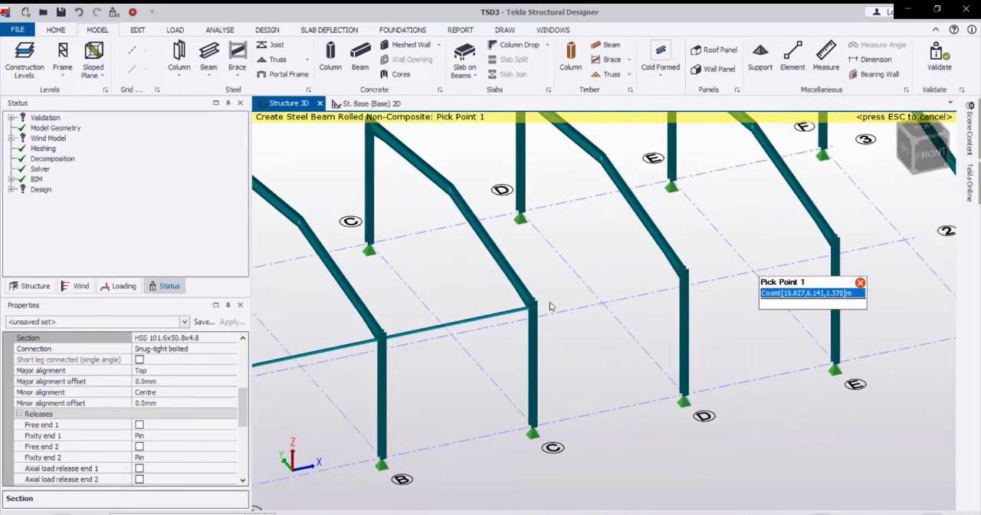
{"action": "left_click", "coordinate": [515, 314]}
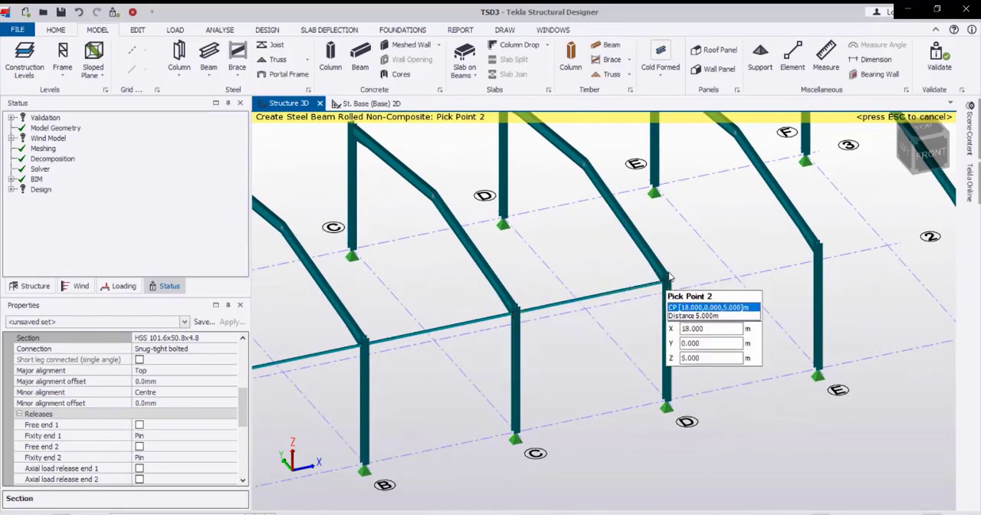
{"action": "left_click", "coordinate": [667, 279]}
{"action": "left_click", "coordinate": [668, 279]}
{"action": "left_click", "coordinate": [811, 249]}
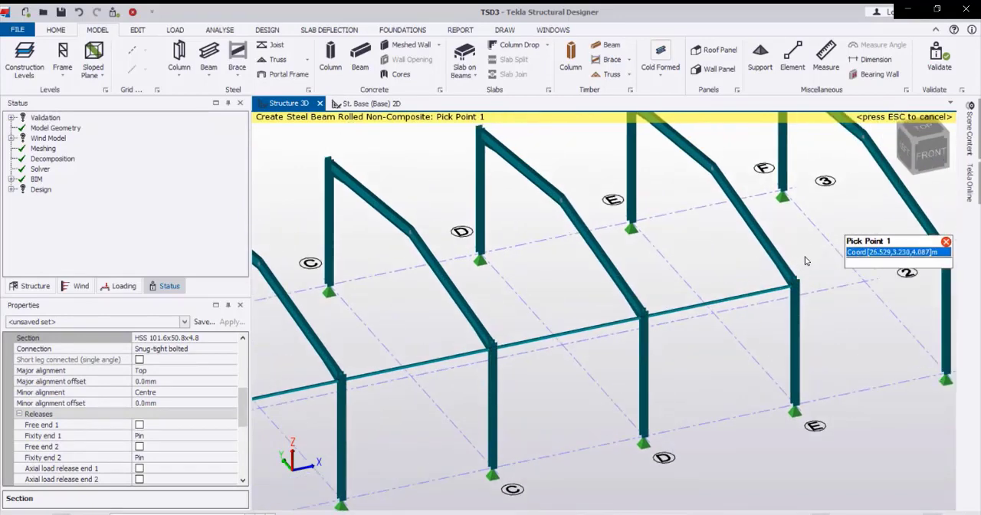
{"action": "middle_click_drag", "start_coordinate": [805, 256], "coordinate": [614, 318]}
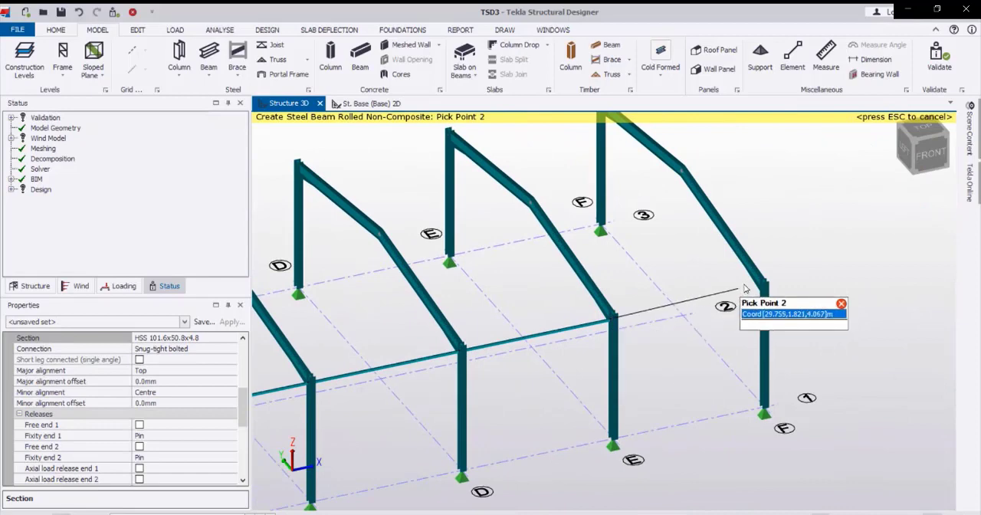
Copy the five eaves beams on grid line 1 to the grid line 3 eaves, using frame A's column-top node as reference.
{"action": "scroll", "coordinate": [662, 303], "scroll_direction": "down", "scroll_amount": 3}
{"action": "middle_click_drag", "start_coordinate": [595, 335], "coordinate": [654, 315]}
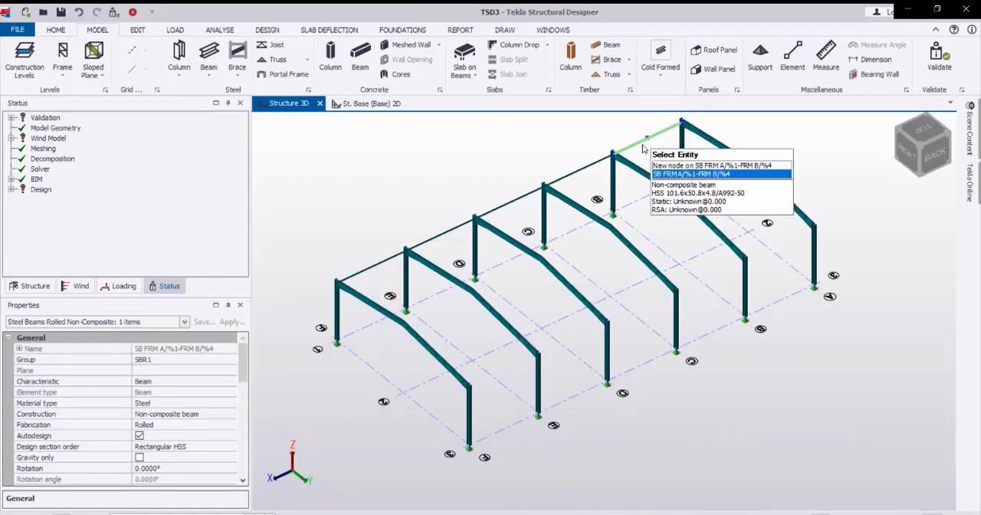
{"action": "left_click", "coordinate": [596, 167], "text": "ctrl"}
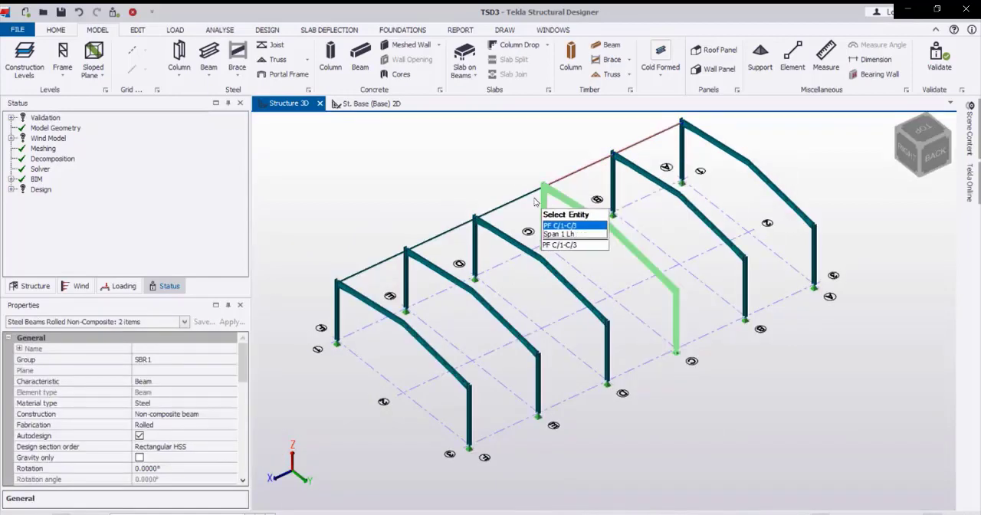
{"action": "left_click", "coordinate": [487, 212], "text": "ctrl"}
{"action": "left_click", "coordinate": [418, 243], "text": "ctrl"}
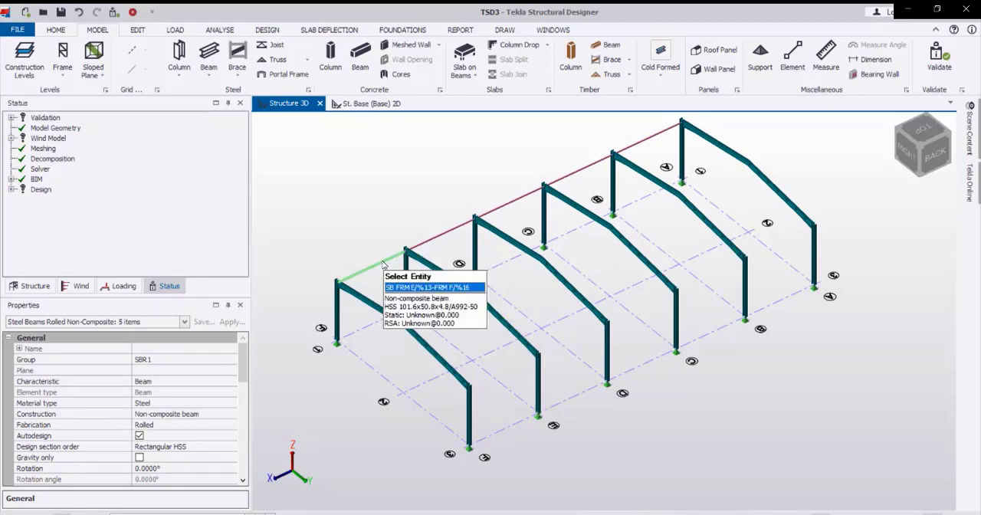
{"action": "right_click", "coordinate": [382, 264]}
{"action": "left_click", "coordinate": [418, 301]}
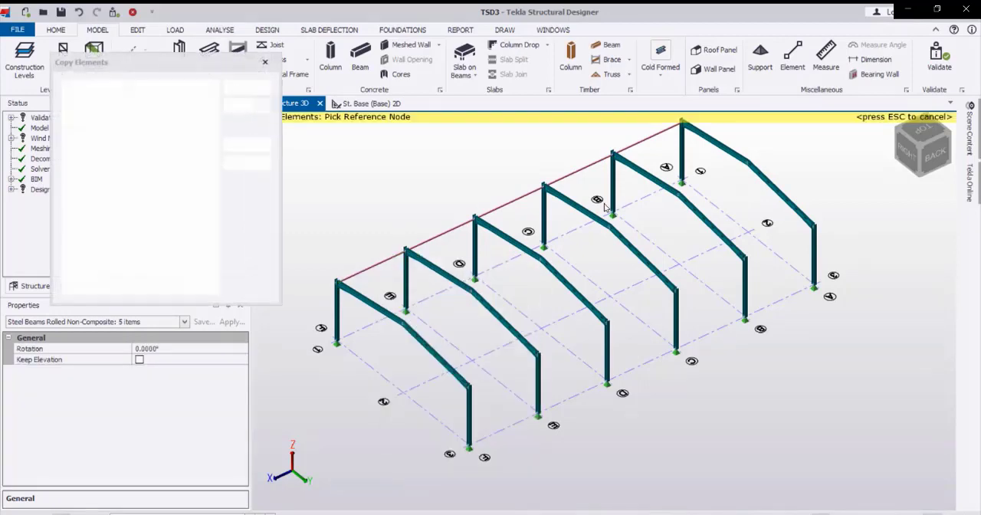
{"action": "scroll", "coordinate": [610, 207], "scroll_direction": "up", "scroll_amount": 5}
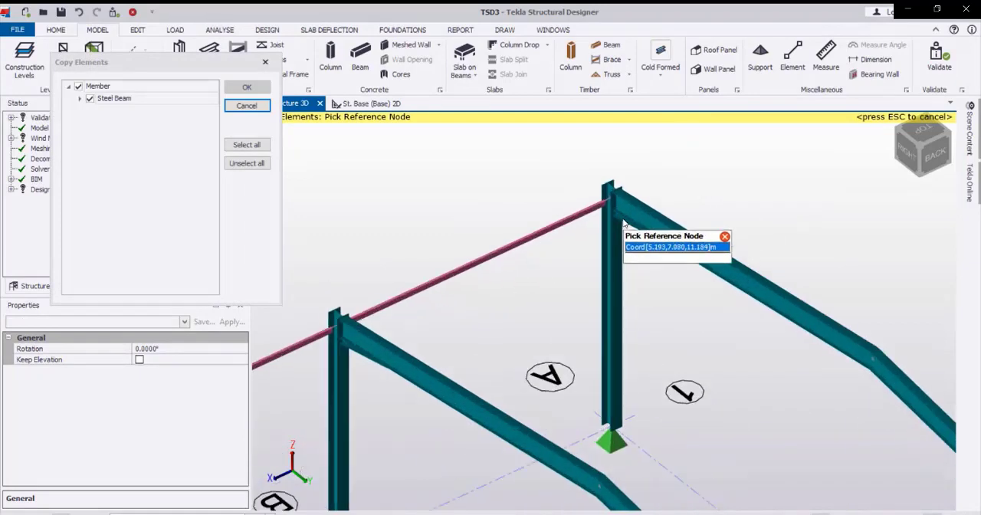
{"action": "left_click", "coordinate": [609, 202]}
{"action": "scroll", "coordinate": [609, 204], "scroll_direction": "down", "scroll_amount": 4}
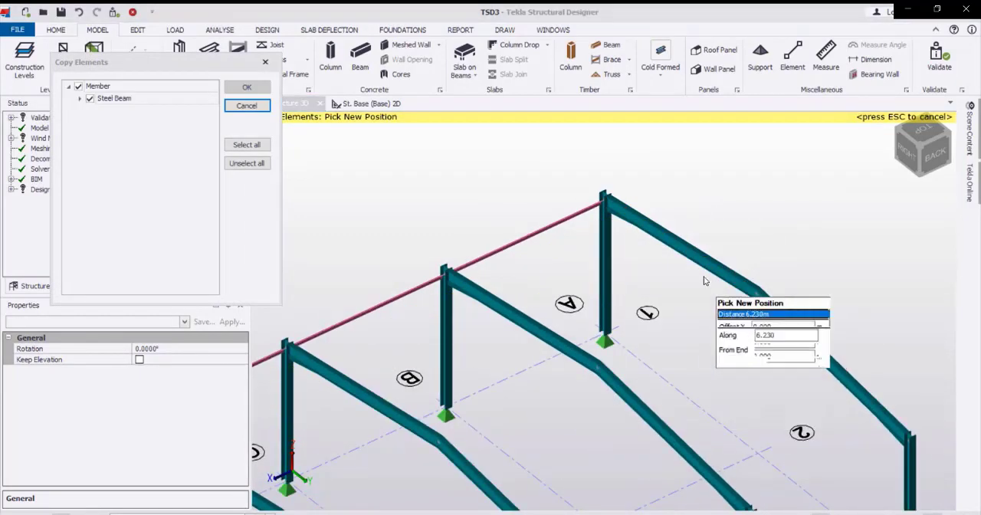
{"action": "middle_click_drag", "start_coordinate": [797, 368], "coordinate": [684, 200]}
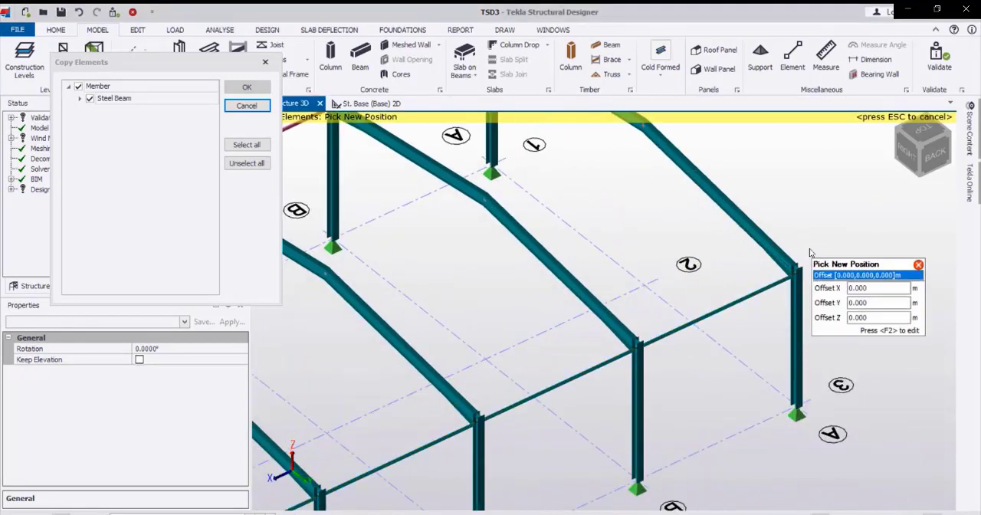
{"action": "left_click", "coordinate": [807, 262]}
{"action": "scroll", "coordinate": [814, 256], "scroll_direction": "down", "scroll_amount": 3}
{"action": "mouse_move", "coordinate": [648, 307]}
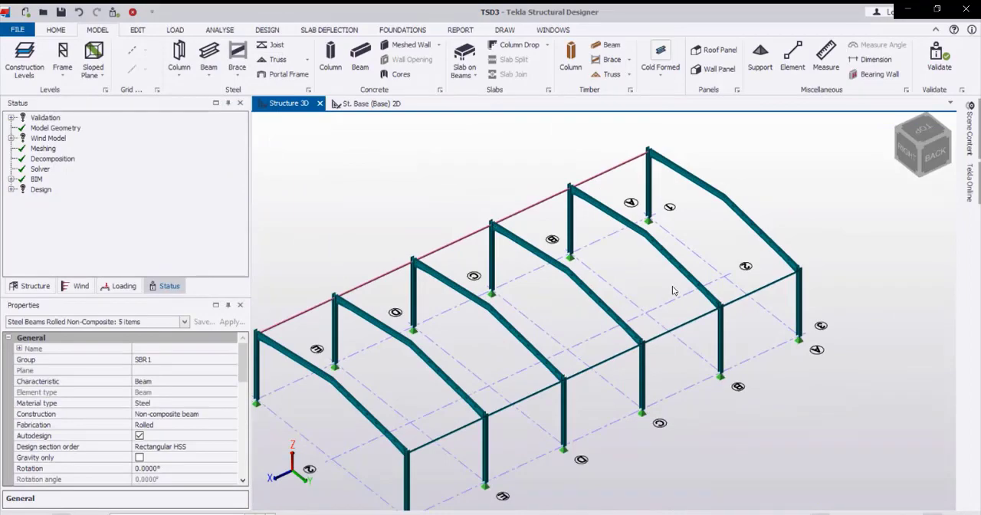
{"action": "key", "text": "Escape"}
Copy the five eaves beams on grid line 1 to the ridge, from frame A's eaves node to its apex node.
{"action": "right_click_drag", "start_coordinate": [440, 344], "coordinate": [895, 305]}
{"action": "middle_click_drag", "start_coordinate": [469, 292], "coordinate": [596, 317]}
{"action": "scroll", "coordinate": [459, 280], "scroll_direction": "up", "scroll_amount": 5}
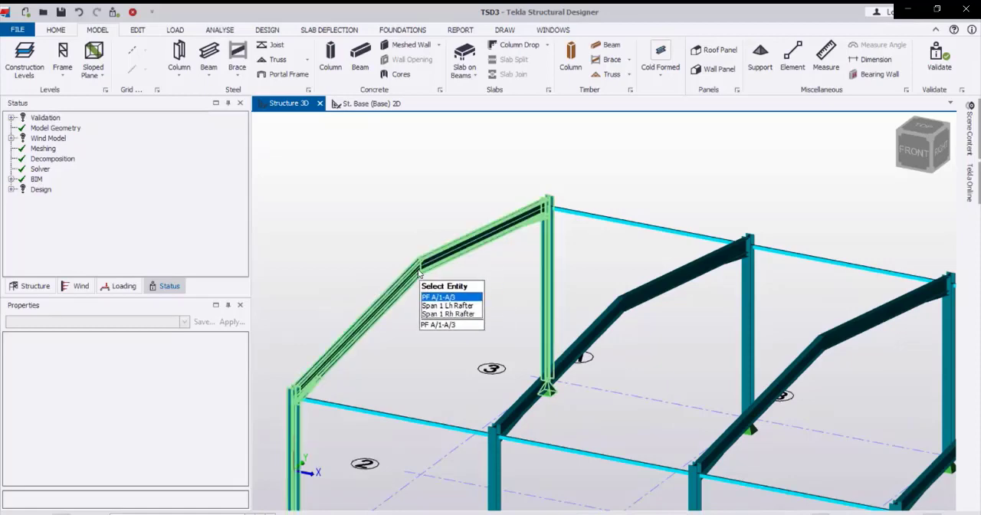
{"action": "middle_click_drag", "start_coordinate": [470, 322], "coordinate": [455, 285]}
{"action": "scroll", "coordinate": [455, 284], "scroll_direction": "down", "scroll_amount": 2}
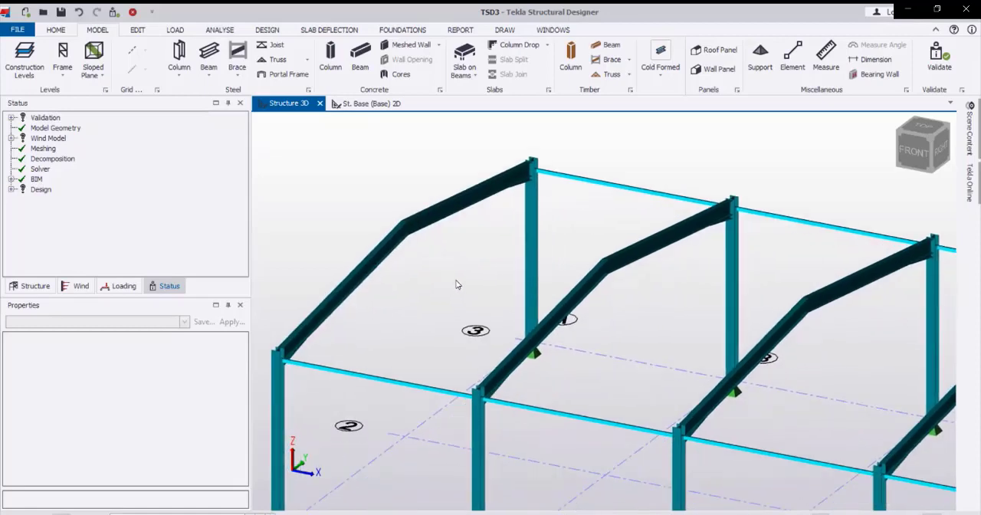
{"action": "mouse_move", "coordinate": [426, 365]}
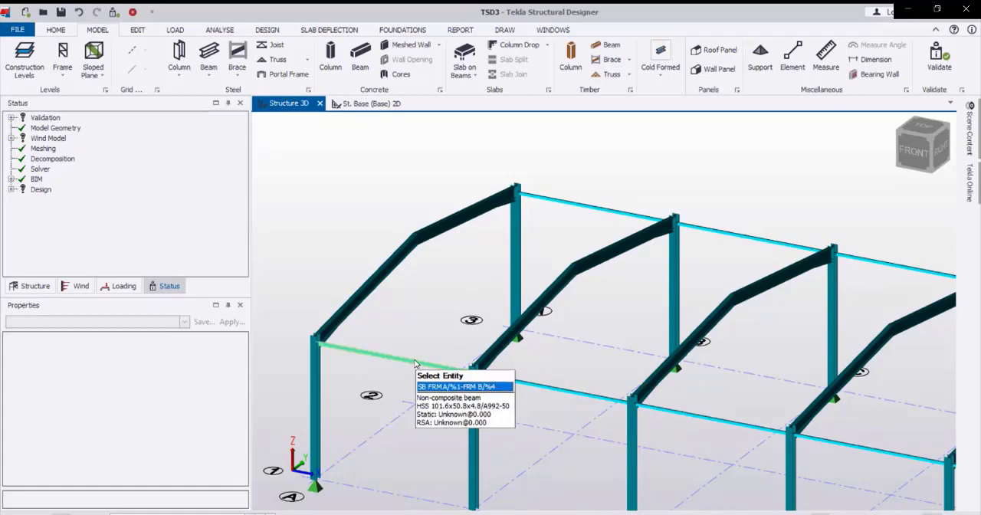
{"action": "left_click", "coordinate": [443, 366]}
{"action": "left_click", "coordinate": [511, 378], "text": "ctrl"}
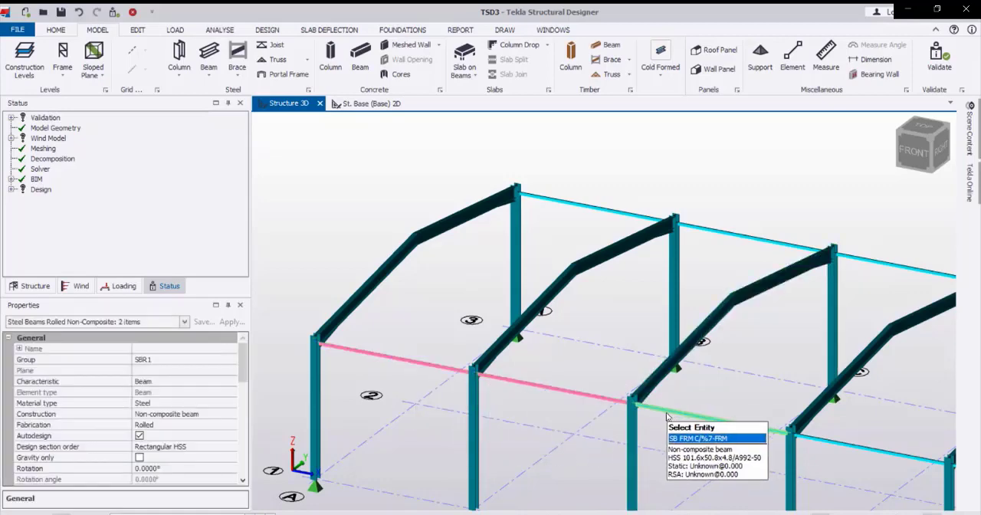
{"action": "left_click", "coordinate": [670, 412], "text": "ctrl"}
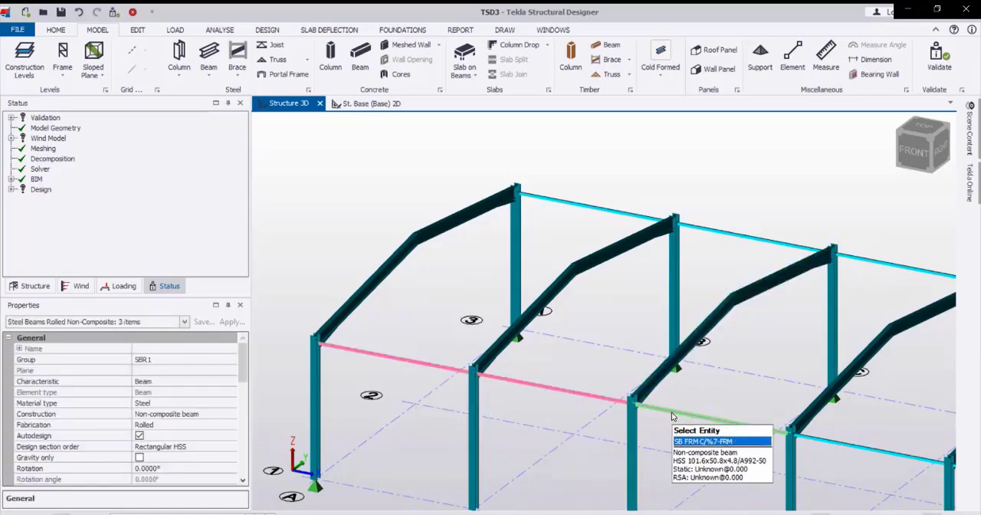
{"action": "left_click", "coordinate": [828, 429], "text": "ctrl"}
{"action": "middle_click_drag", "start_coordinate": [828, 429], "coordinate": [694, 352]}
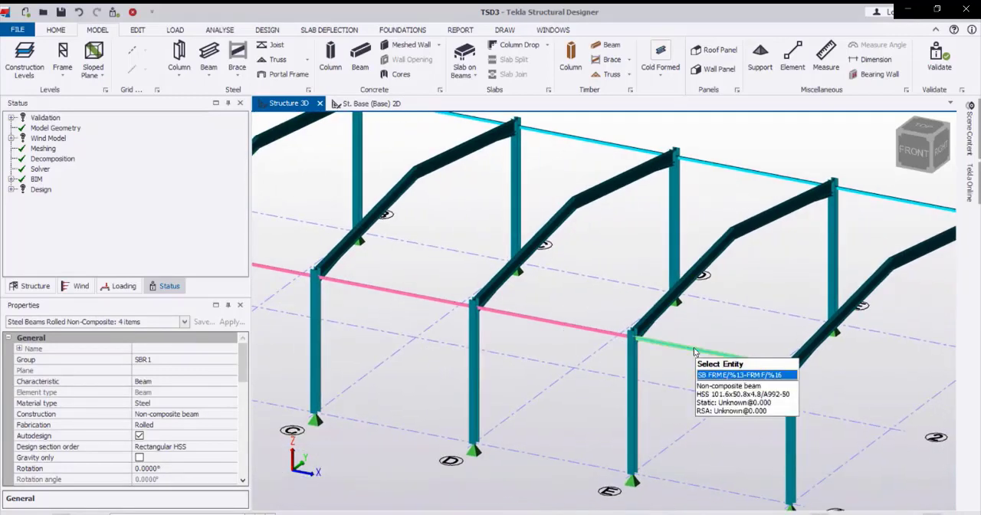
{"action": "left_click", "coordinate": [695, 350], "text": "ctrl"}
{"action": "scroll", "coordinate": [788, 394], "scroll_direction": "down", "scroll_amount": 3}
{"action": "middle_click_drag", "start_coordinate": [427, 314], "coordinate": [551, 361]}
{"action": "scroll", "coordinate": [537, 357], "scroll_direction": "up", "scroll_amount": 3}
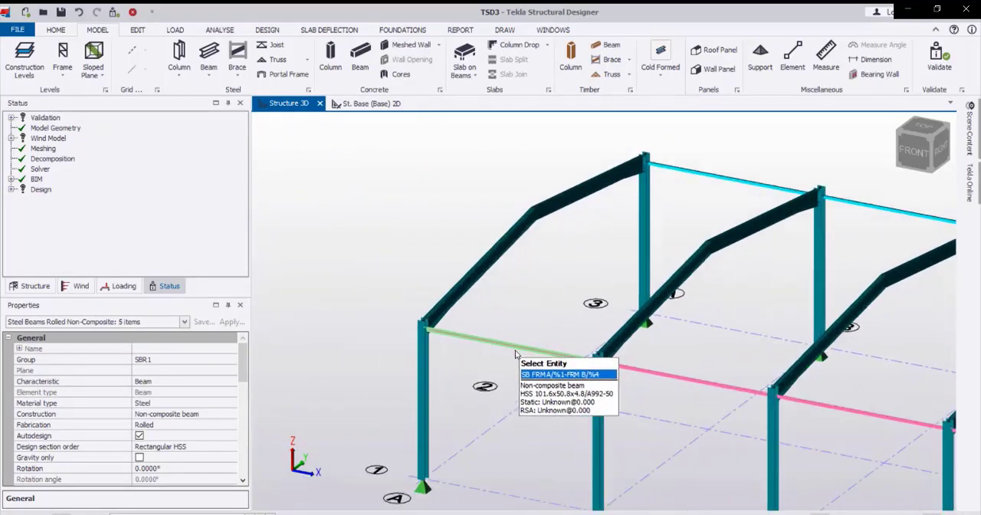
{"action": "right_click", "coordinate": [517, 351]}
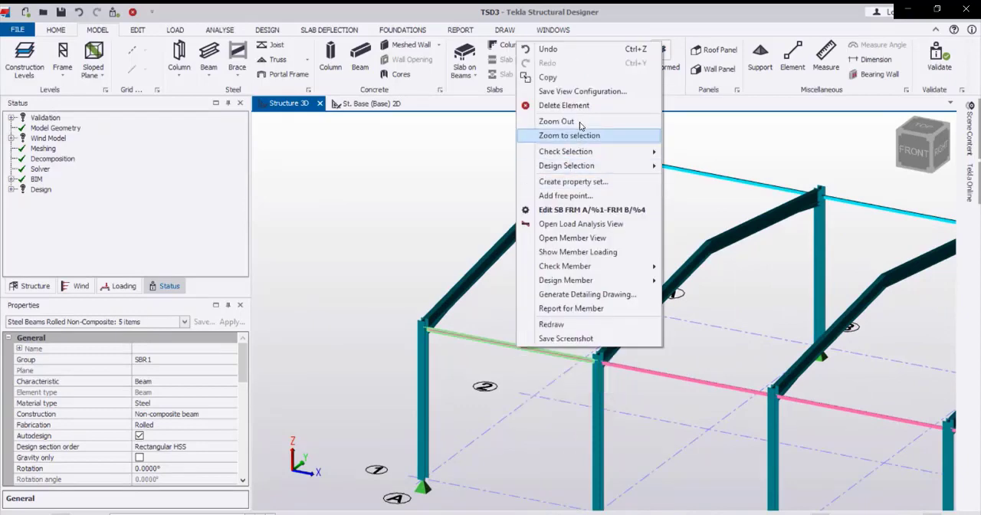
{"action": "left_click", "coordinate": [587, 81]}
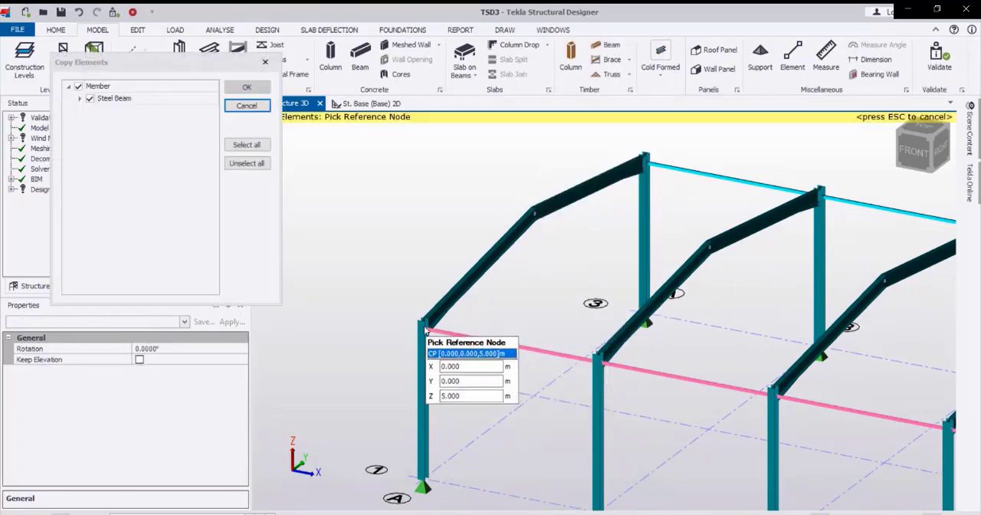
{"action": "left_click", "coordinate": [426, 328]}
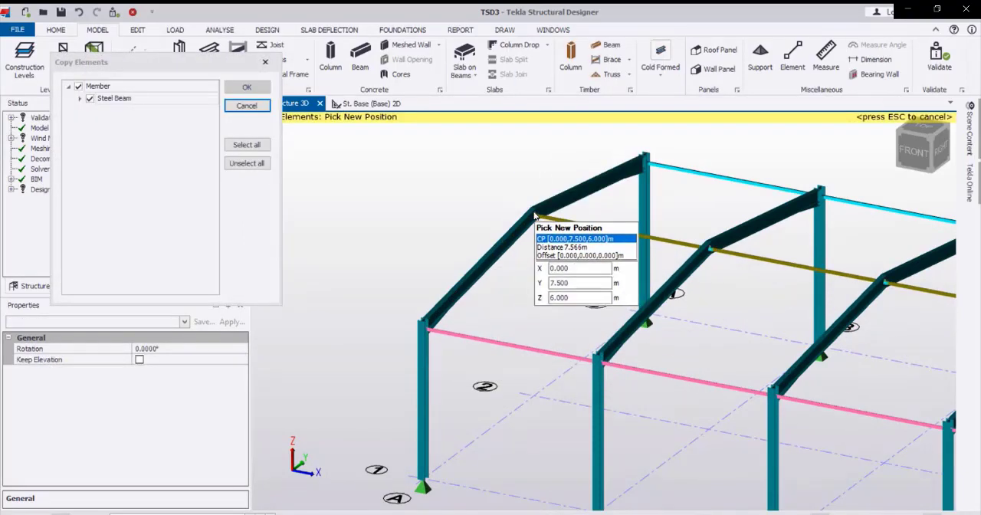
{"action": "left_click", "coordinate": [535, 216]}
{"action": "scroll", "coordinate": [515, 316], "scroll_direction": "down", "scroll_amount": 3}
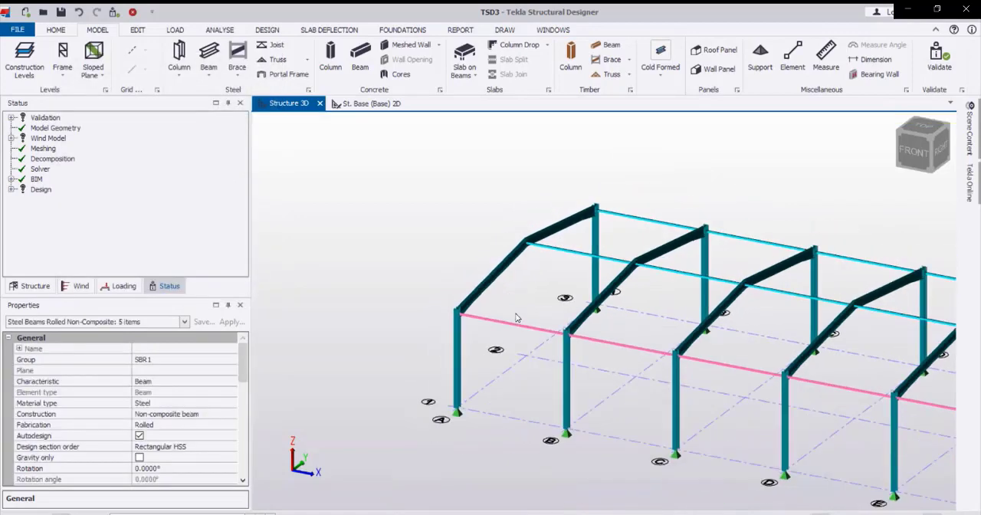
{"action": "key", "text": "Escape"}
Start a rolled steel X brace and set its grade to A913-60.
{"action": "scroll", "coordinate": [492, 299], "scroll_direction": "down", "scroll_amount": 3}
{"action": "middle_click_drag", "start_coordinate": [533, 325], "coordinate": [489, 337]}
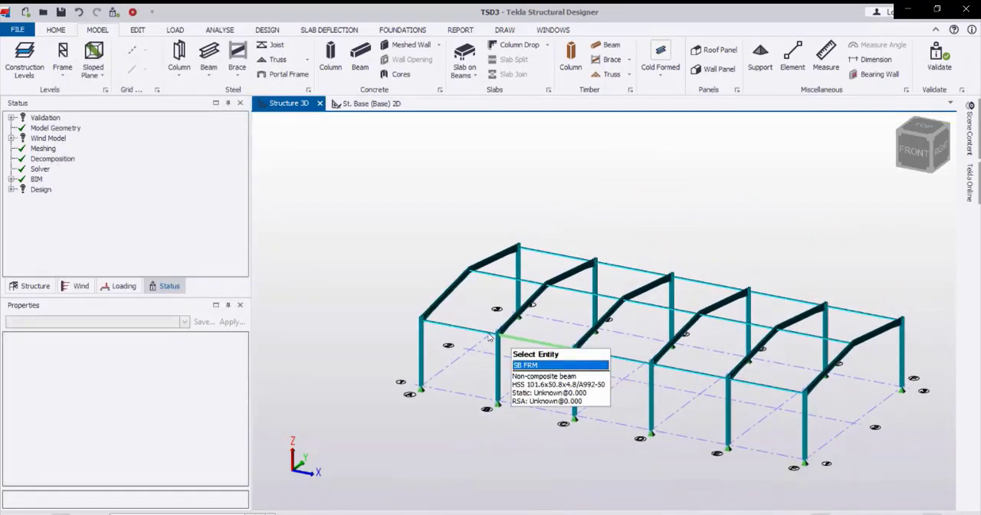
{"action": "scroll", "coordinate": [491, 345], "scroll_direction": "up", "scroll_amount": 5}
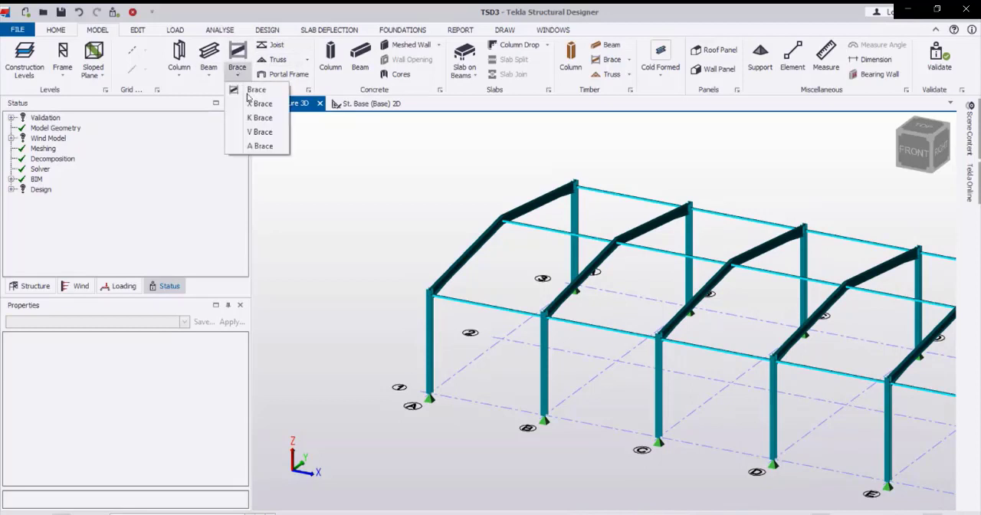
{"action": "left_click", "coordinate": [258, 104]}
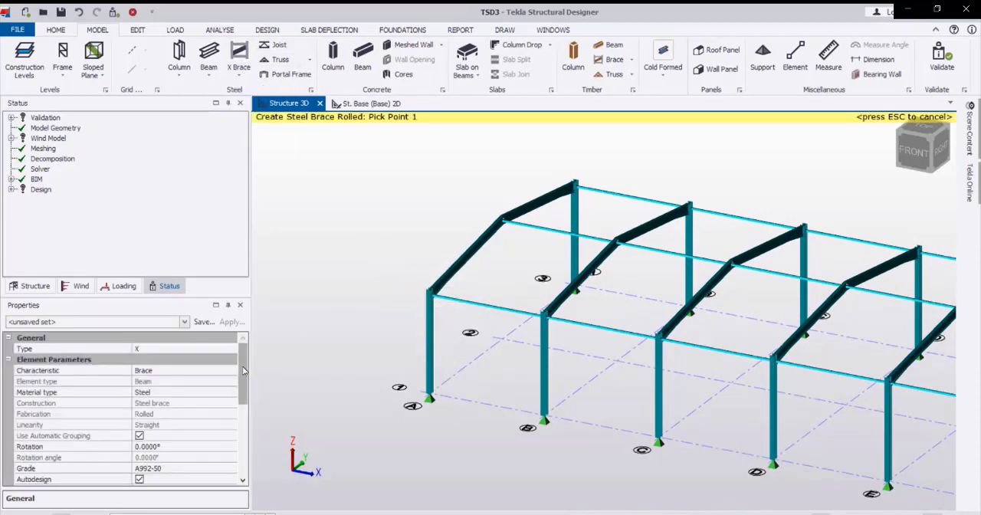
{"action": "left_click_drag", "start_coordinate": [242, 369], "coordinate": [247, 401]}
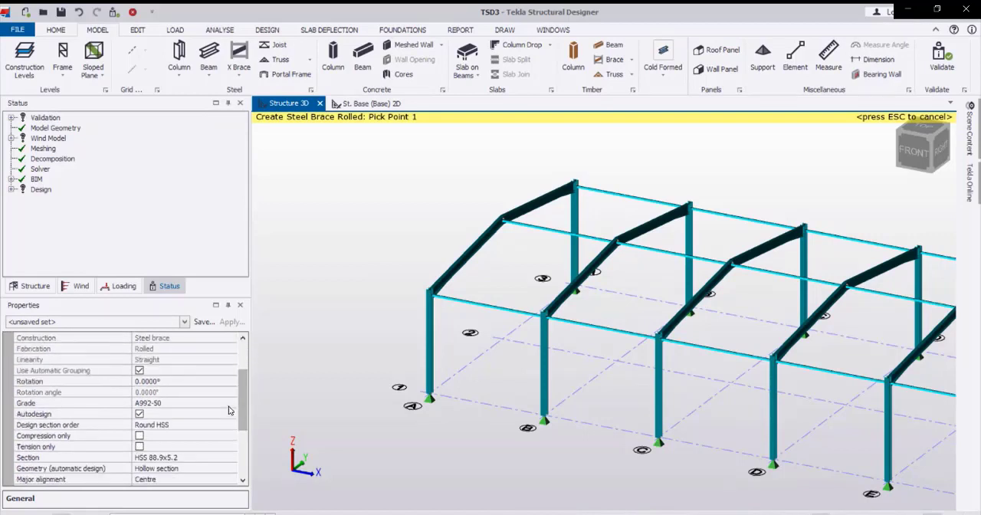
{"action": "left_click", "coordinate": [229, 404]}
{"action": "left_click", "coordinate": [231, 404]}
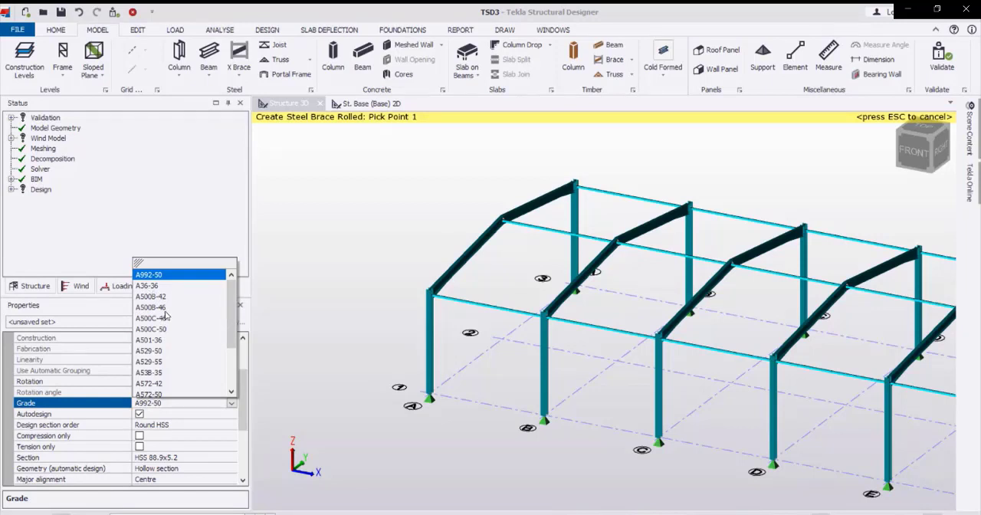
{"action": "left_click", "coordinate": [231, 391]}
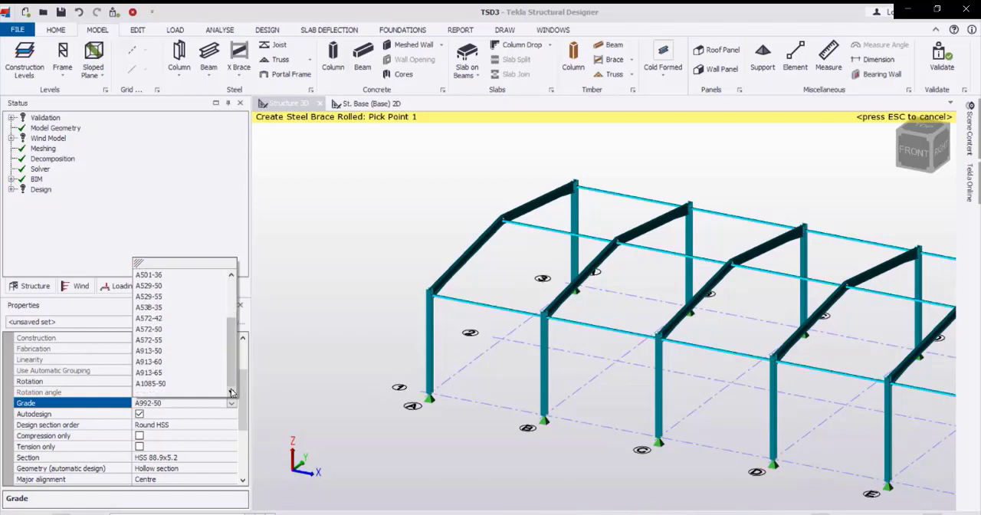
{"action": "left_click", "coordinate": [155, 362]}
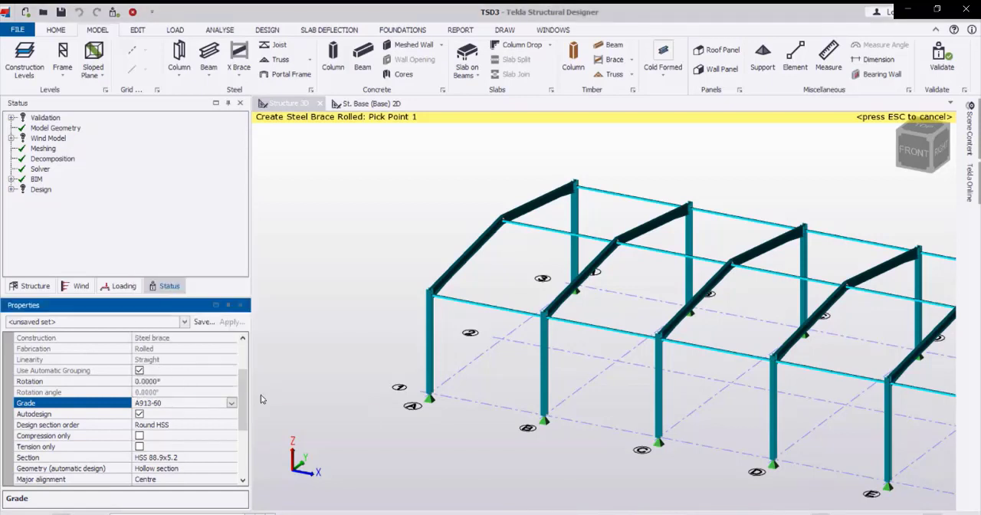
Choose Round HSS from the USA section orders as the brace's design section order.
{"action": "scroll", "coordinate": [245, 417], "scroll_direction": "down", "scroll_amount": 1}
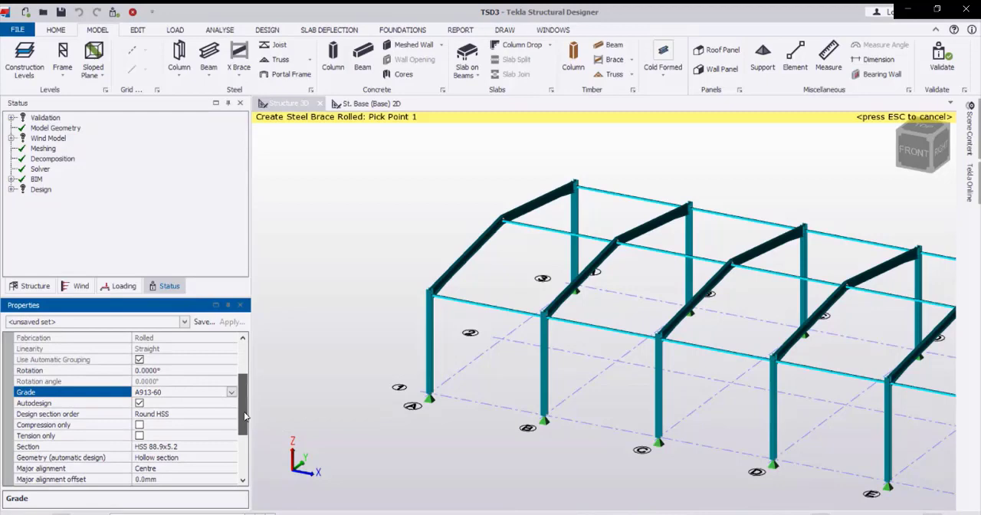
{"action": "left_click_drag", "start_coordinate": [245, 416], "coordinate": [244, 416]}
{"action": "left_click", "coordinate": [231, 415]}
{"action": "left_click", "coordinate": [231, 414]}
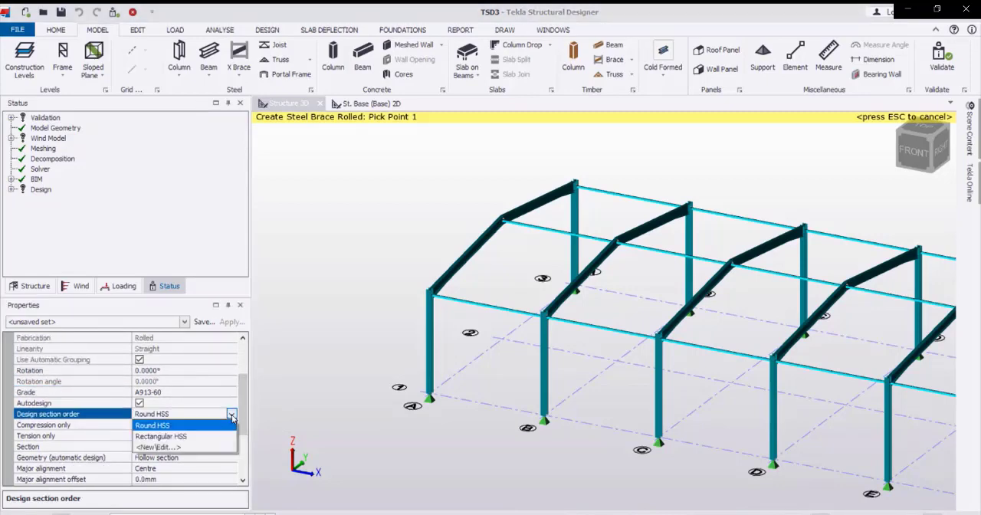
{"action": "left_click", "coordinate": [170, 446]}
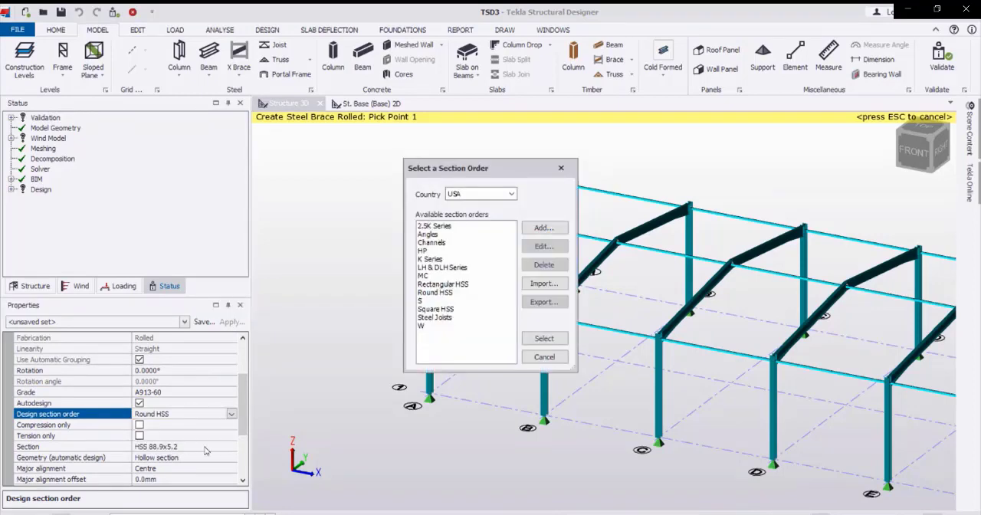
{"action": "left_click", "coordinate": [442, 293]}
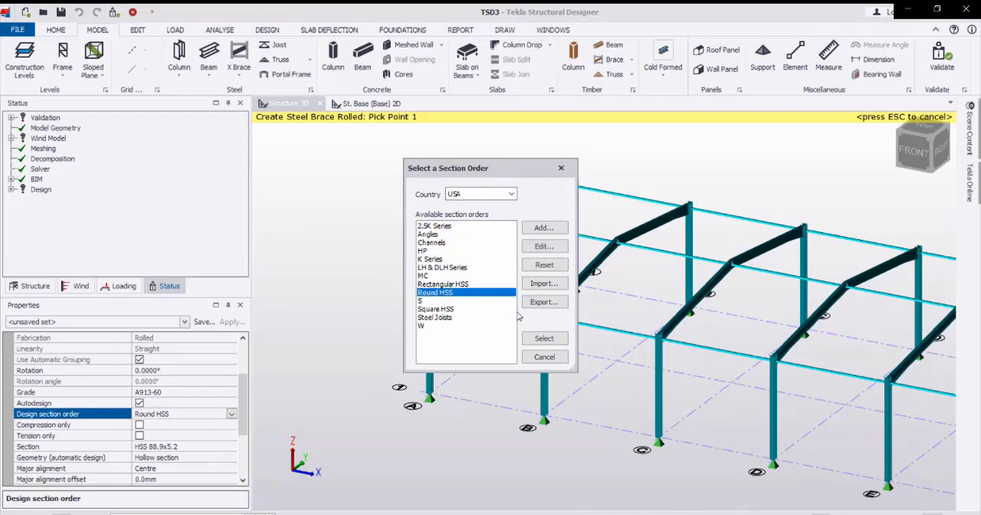
{"action": "left_click", "coordinate": [543, 339]}
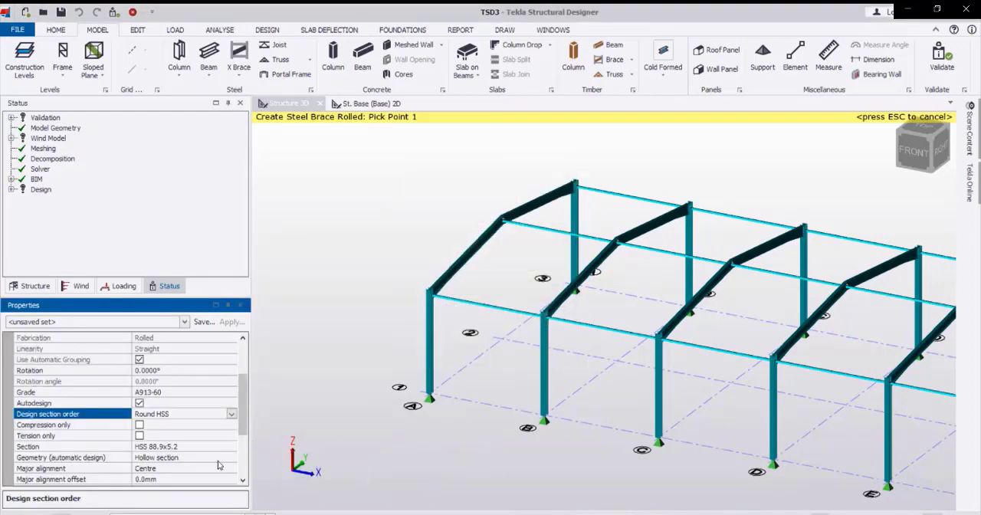
Set the brace's section to the round hollow section HSS 88.9x4.8.
{"action": "left_click", "coordinate": [229, 447]}
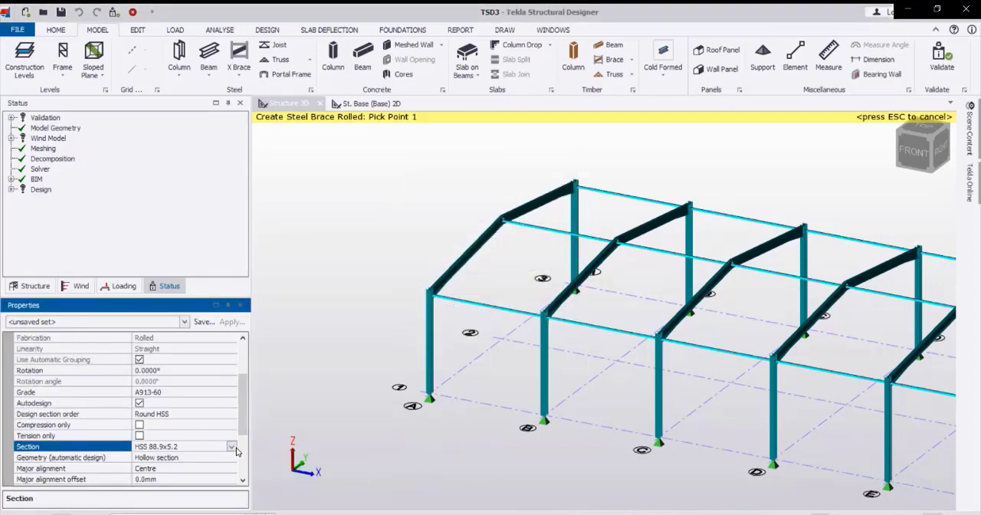
{"action": "left_click", "coordinate": [232, 447]}
{"action": "left_click", "coordinate": [206, 469]}
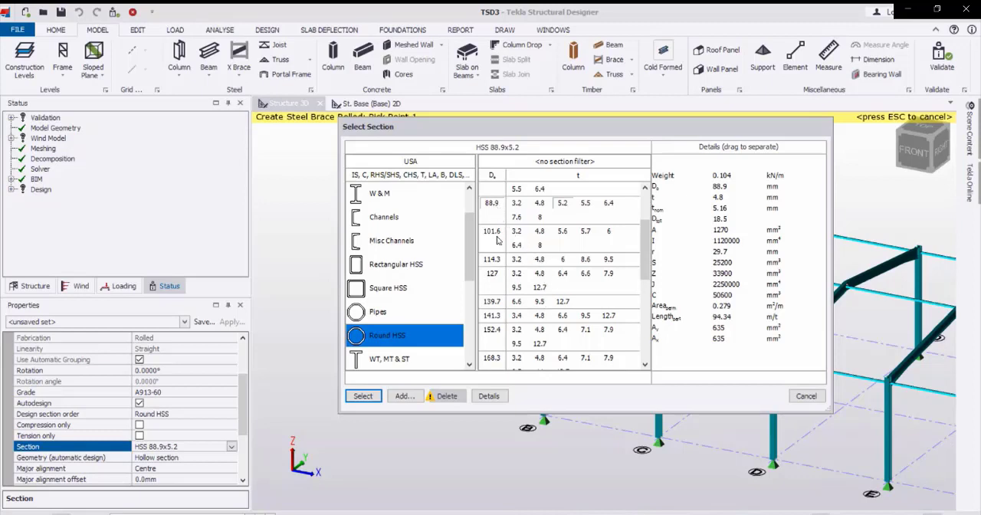
{"action": "left_click", "coordinate": [361, 397]}
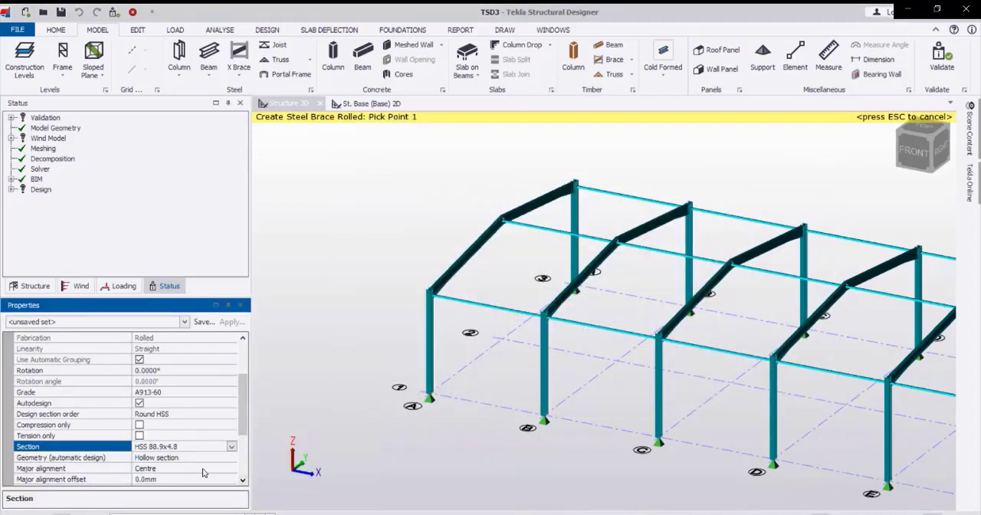
{"action": "left_click", "coordinate": [242, 481]}
{"action": "left_click", "coordinate": [243, 481]}
{"action": "left_click", "coordinate": [243, 481]}
{"action": "left_click", "coordinate": [243, 482]}
{"action": "left_click", "coordinate": [243, 481]}
{"action": "left_click", "coordinate": [243, 481]}
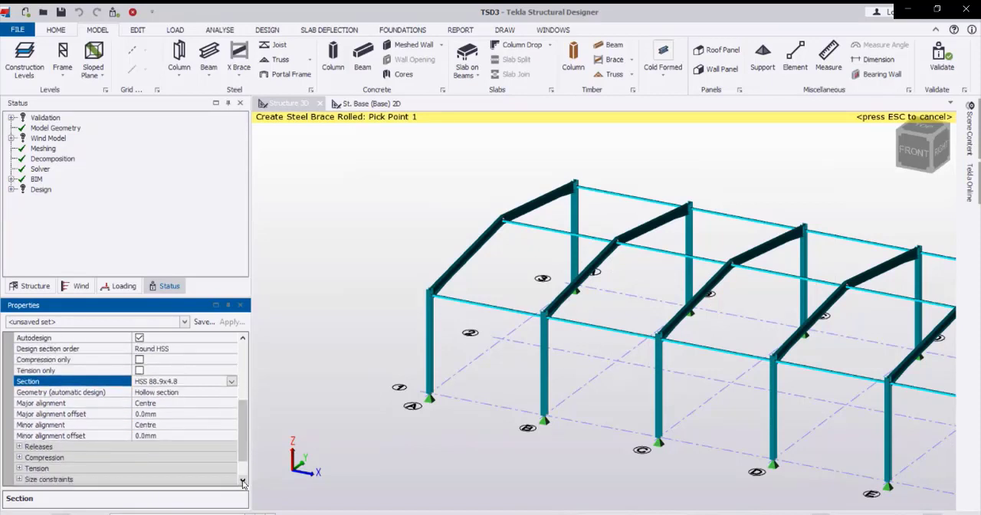
Make the brace tension only and place an X brace in wall bay A-B on grid line 1, from column bases to eaves.
{"action": "left_click", "coordinate": [139, 371]}
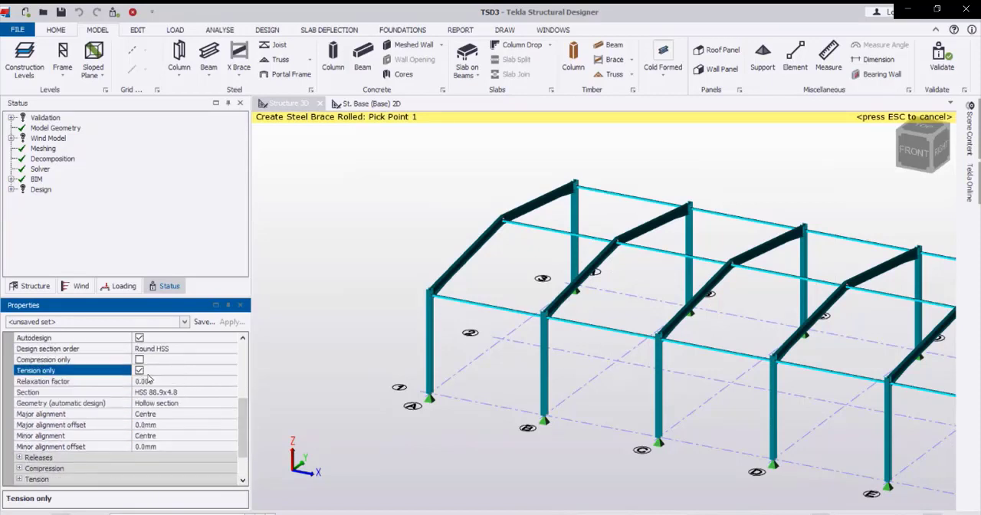
{"action": "left_click", "coordinate": [243, 481]}
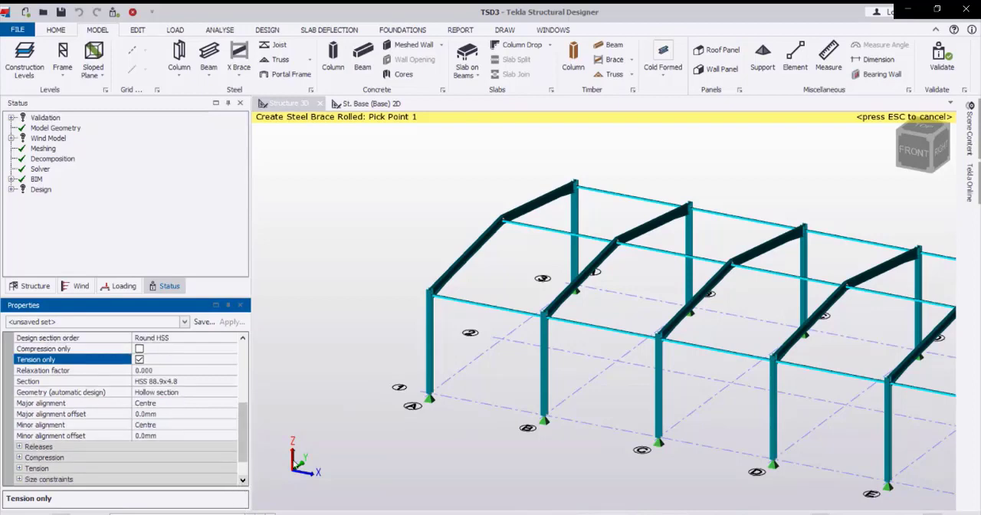
{"action": "left_click", "coordinate": [431, 397]}
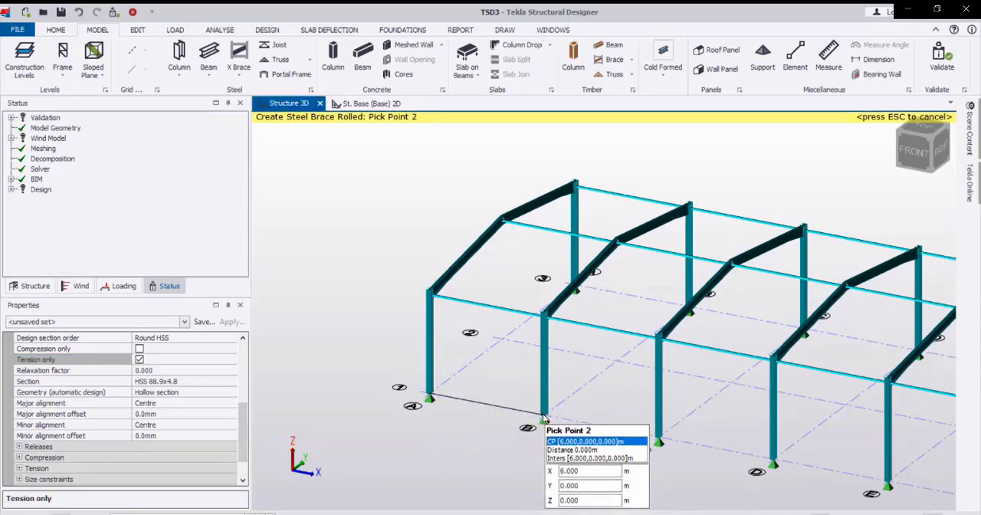
{"action": "left_click", "coordinate": [544, 417]}
{"action": "left_click", "coordinate": [544, 314]}
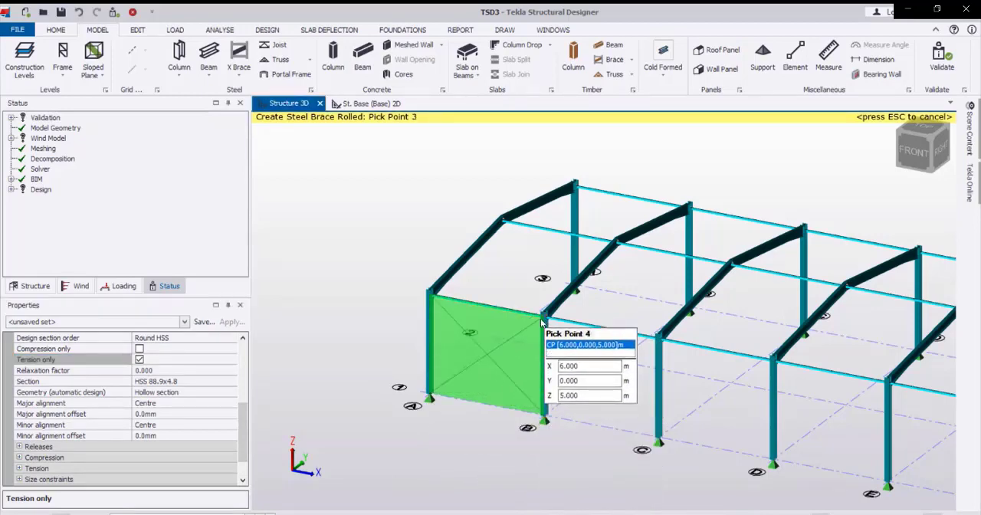
{"action": "left_click", "coordinate": [437, 303]}
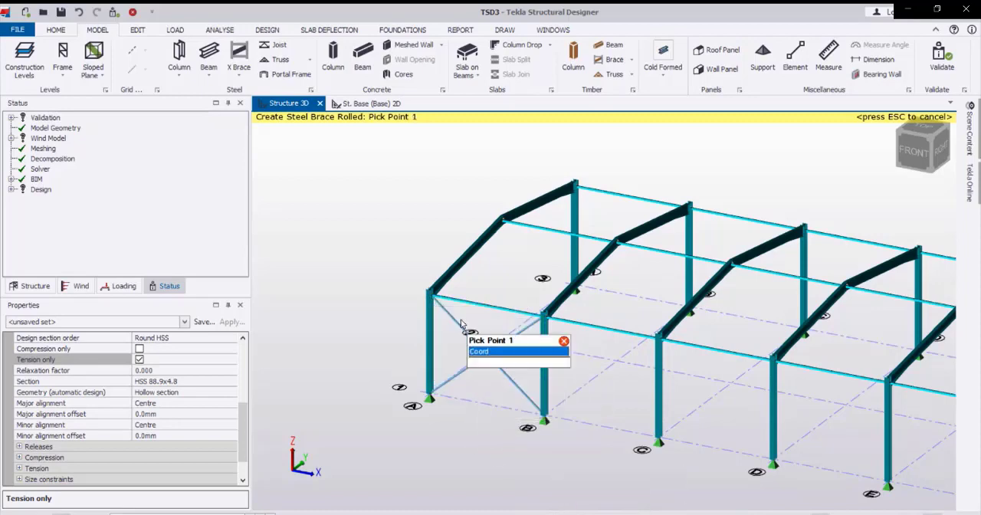
Place an X brace in wall bay C-D on grid line 1, from column bases to eaves.
{"action": "scroll", "coordinate": [471, 346], "scroll_direction": "down", "scroll_amount": 2}
{"action": "scroll", "coordinate": [471, 374], "scroll_direction": "up", "scroll_amount": 2}
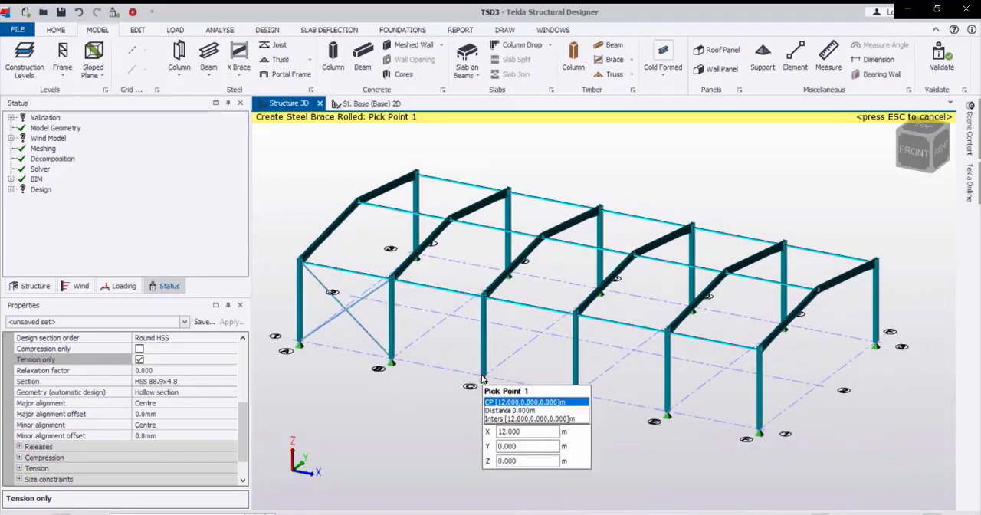
{"action": "left_click", "coordinate": [484, 379]}
{"action": "left_click", "coordinate": [574, 394]}
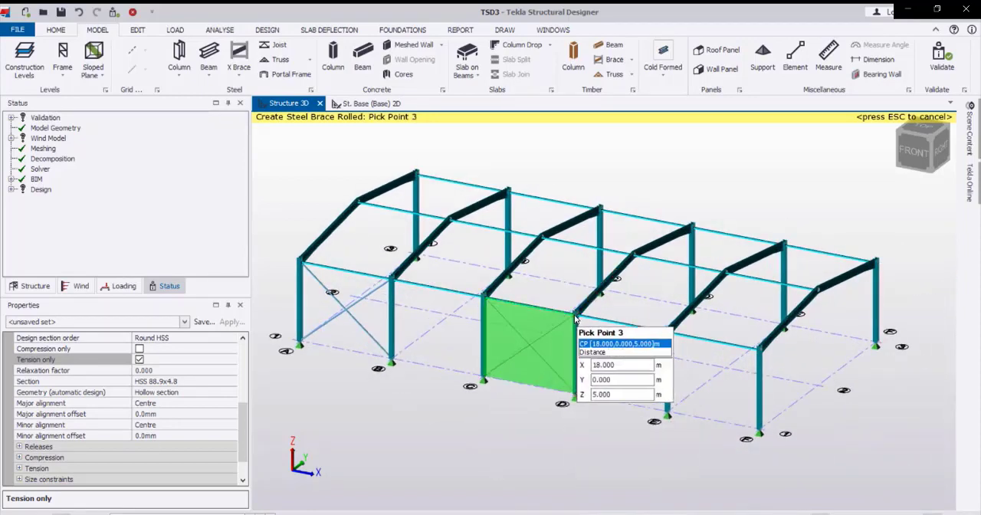
{"action": "left_click", "coordinate": [576, 313]}
{"action": "left_click", "coordinate": [486, 299]}
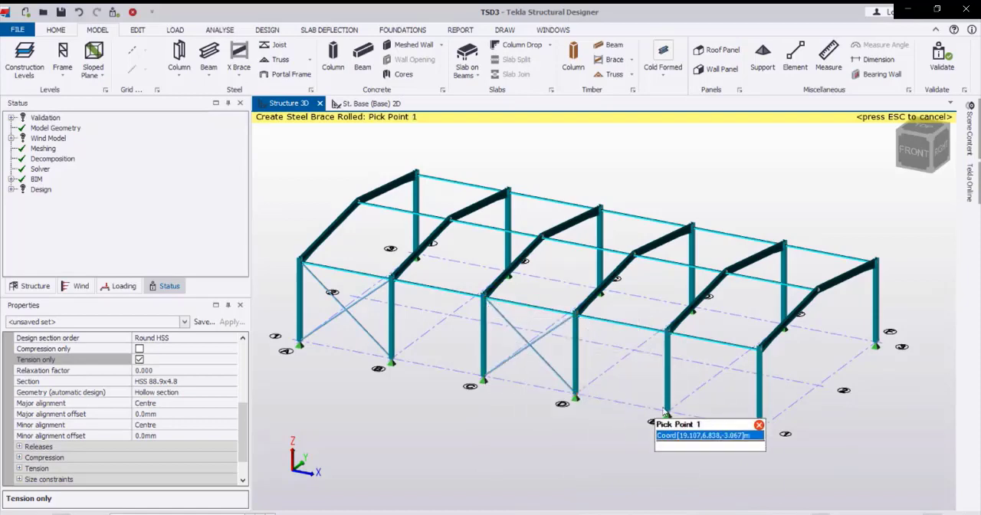
Place an X brace in wall bay E-F on grid line 1 and end the brace command.
{"action": "left_click", "coordinate": [670, 418]}
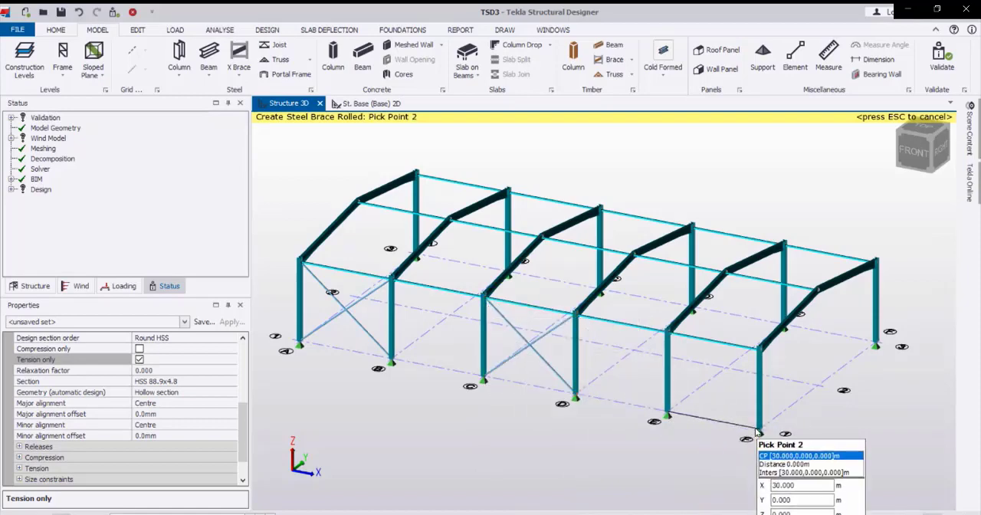
{"action": "left_click", "coordinate": [759, 426]}
{"action": "left_click", "coordinate": [758, 349]}
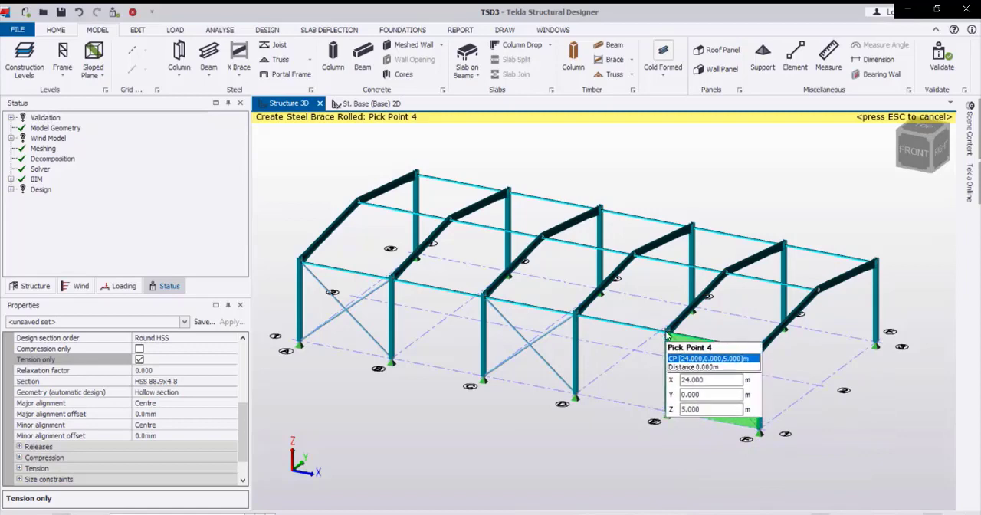
{"action": "left_click", "coordinate": [667, 331]}
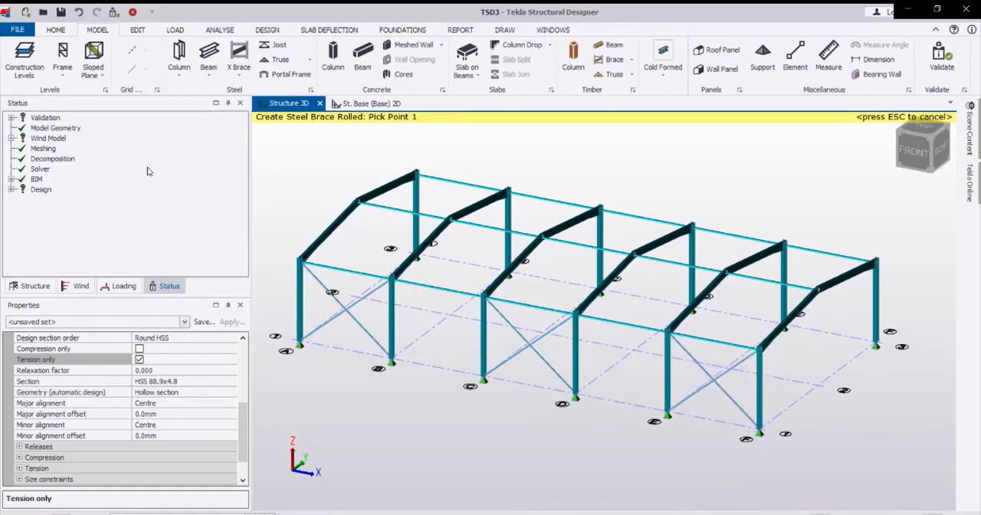
{"action": "key", "text": "Escape"}
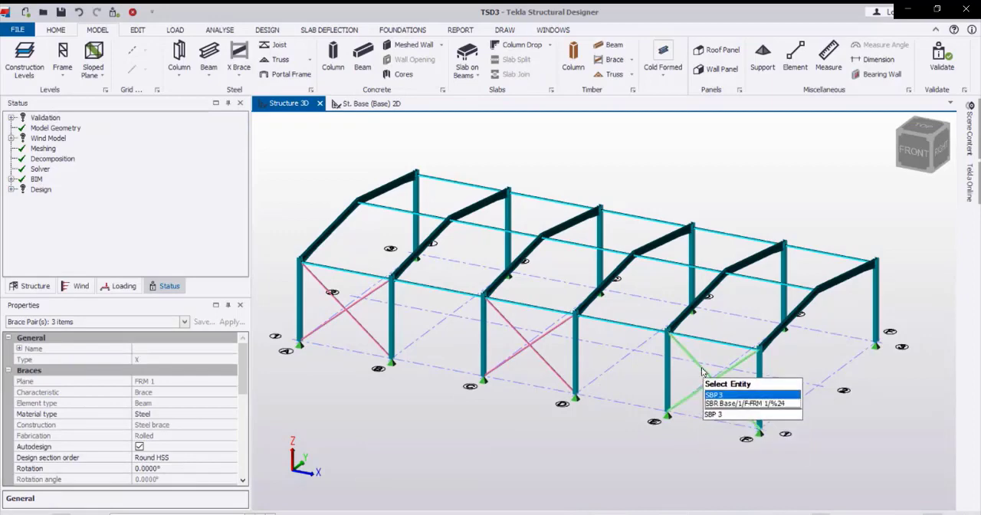
Copy the three X brace pairs on grid line 1 to grid line 3, from frame A's eaves node on line 1 to its eaves node on line 3.
{"action": "right_click", "coordinate": [701, 372]}
{"action": "left_click", "coordinate": [728, 237]}
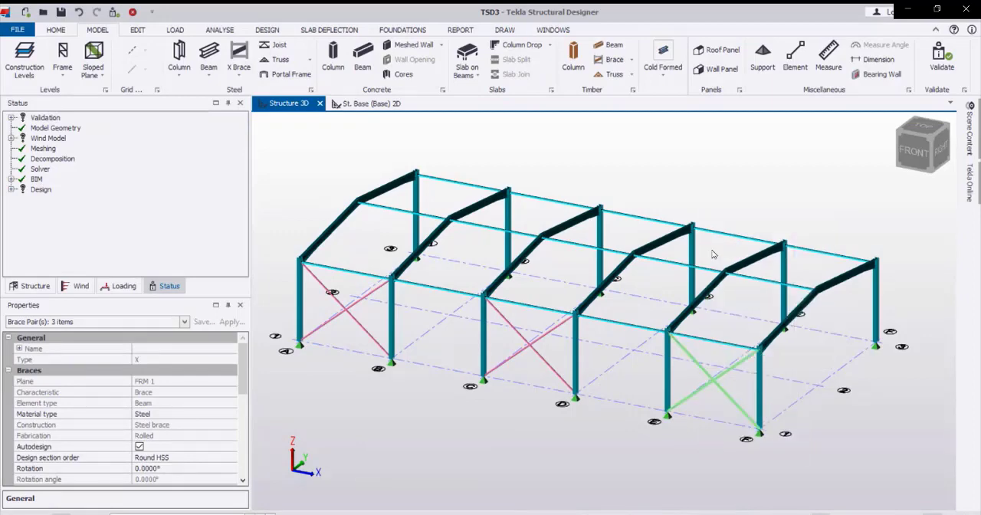
{"action": "scroll", "coordinate": [313, 279], "scroll_direction": "up", "scroll_amount": 5}
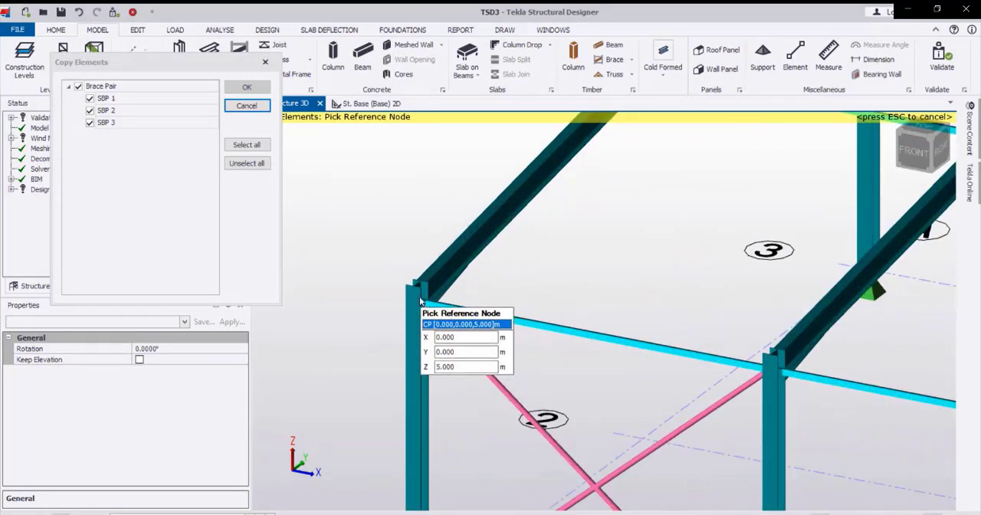
{"action": "left_click", "coordinate": [422, 300]}
{"action": "scroll", "coordinate": [389, 326], "scroll_direction": "down", "scroll_amount": 2}
{"action": "middle_click_drag", "start_coordinate": [606, 199], "coordinate": [433, 418]}
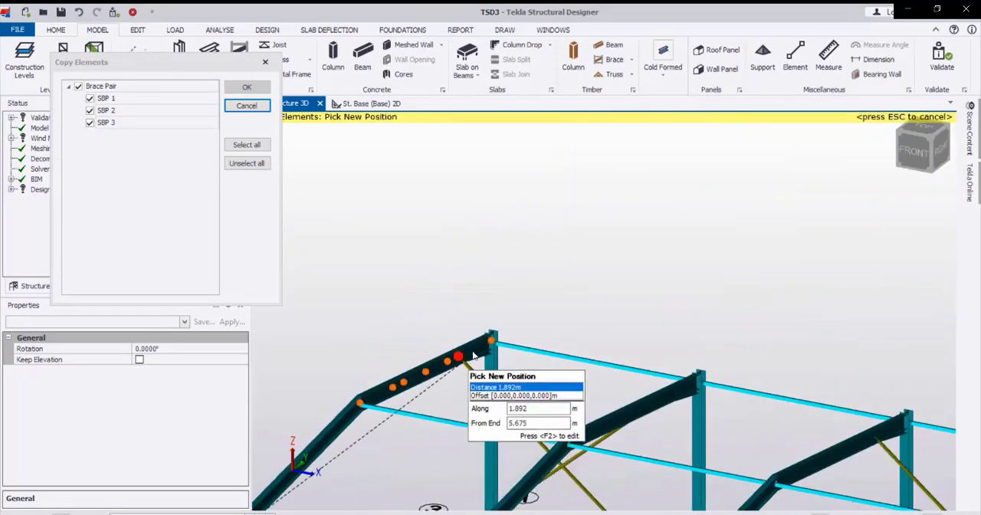
{"action": "scroll", "coordinate": [474, 356], "scroll_direction": "up", "scroll_amount": 3}
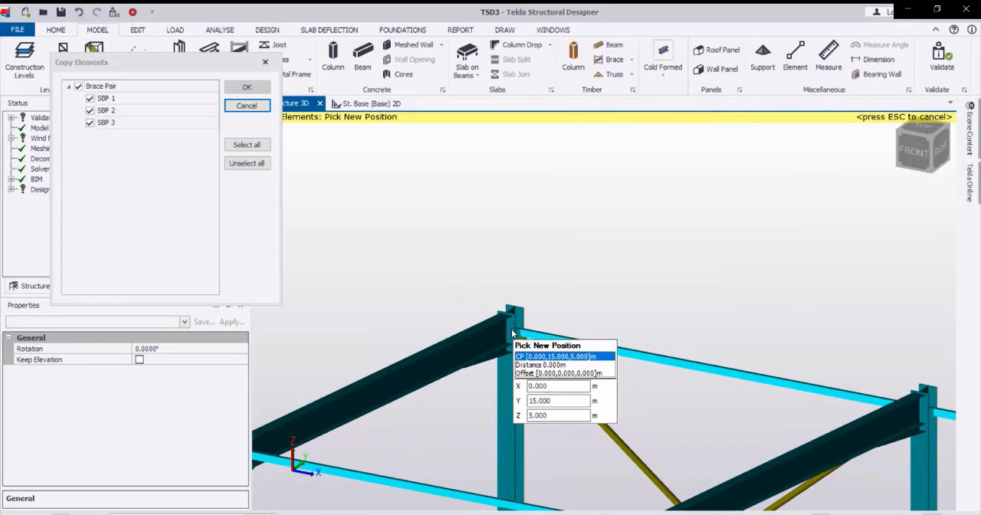
{"action": "left_click", "coordinate": [511, 333]}
{"action": "scroll", "coordinate": [490, 330], "scroll_direction": "down", "scroll_amount": 5}
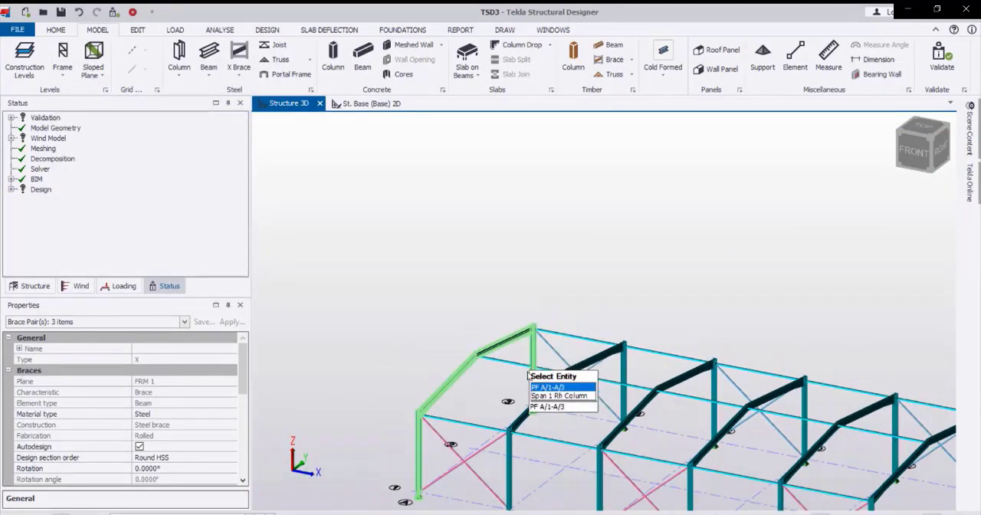
{"action": "middle_click_drag", "start_coordinate": [431, 318], "coordinate": [426, 312]}
{"action": "key", "text": "Escape"}
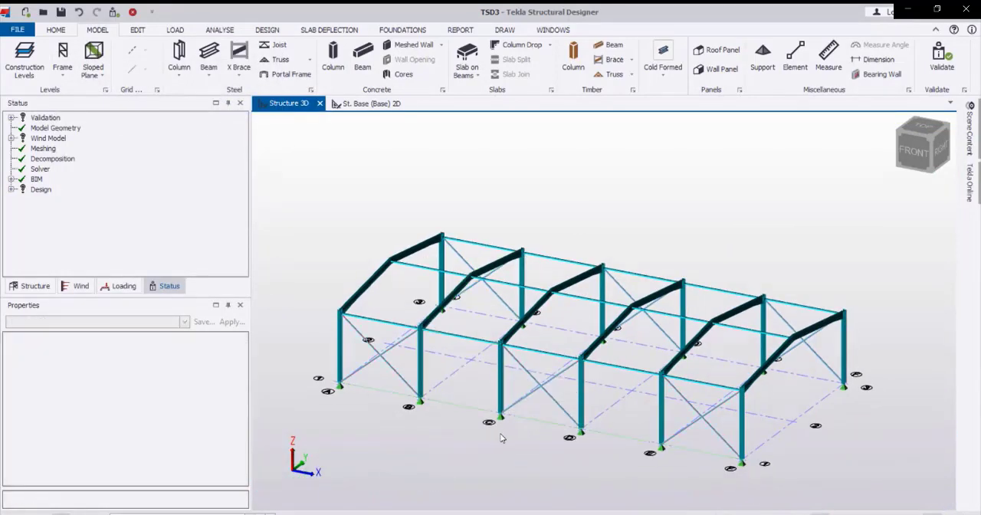
Create a rolled steel X brace in roof bay A-B, between the grid line 1 eaves and the ridge.
{"action": "right_click_drag", "start_coordinate": [529, 363], "coordinate": [328, 351]}
{"action": "right_click_drag", "start_coordinate": [701, 379], "coordinate": [633, 389]}
{"action": "scroll", "coordinate": [432, 402], "scroll_direction": "up", "scroll_amount": 5}
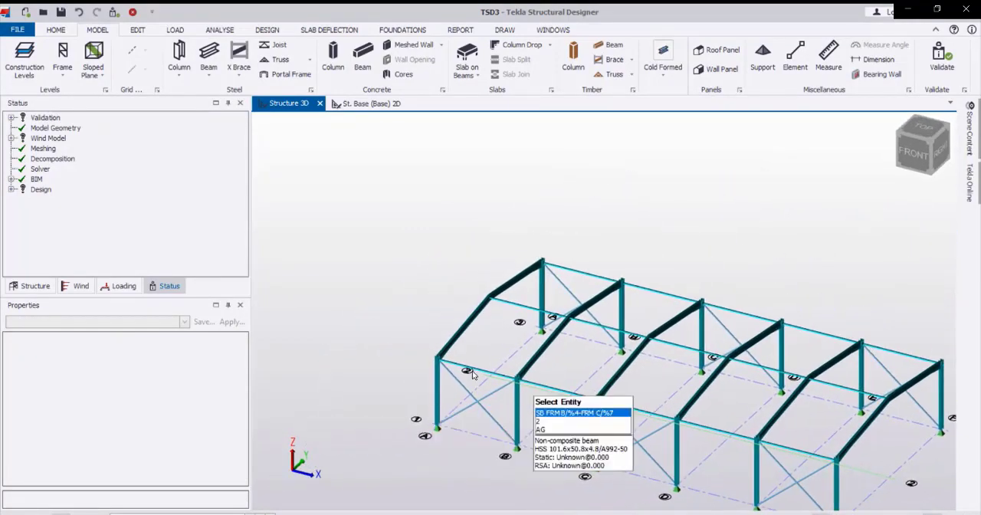
{"action": "scroll", "coordinate": [442, 354], "scroll_direction": "up", "scroll_amount": 4}
{"action": "mouse_move", "coordinate": [434, 390]}
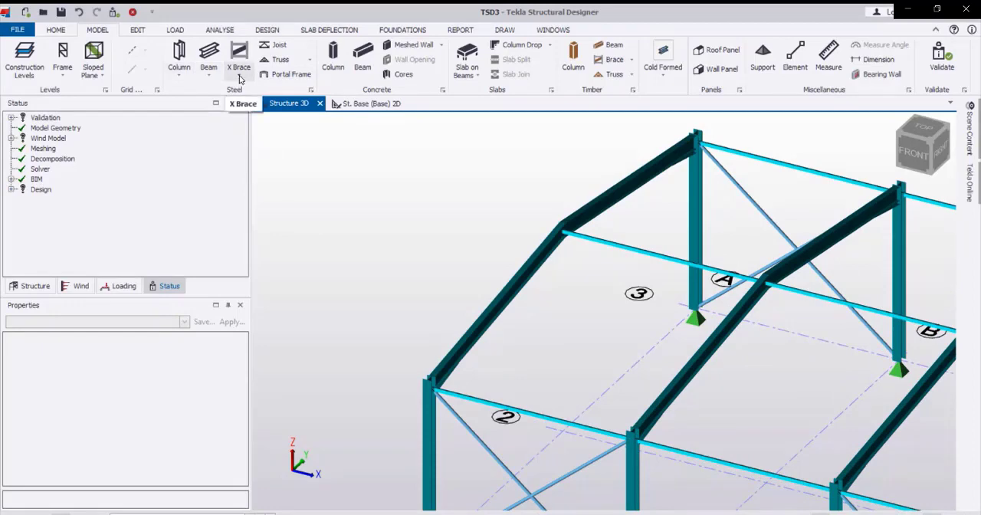
{"action": "left_click", "coordinate": [239, 77]}
{"action": "left_click", "coordinate": [259, 104]}
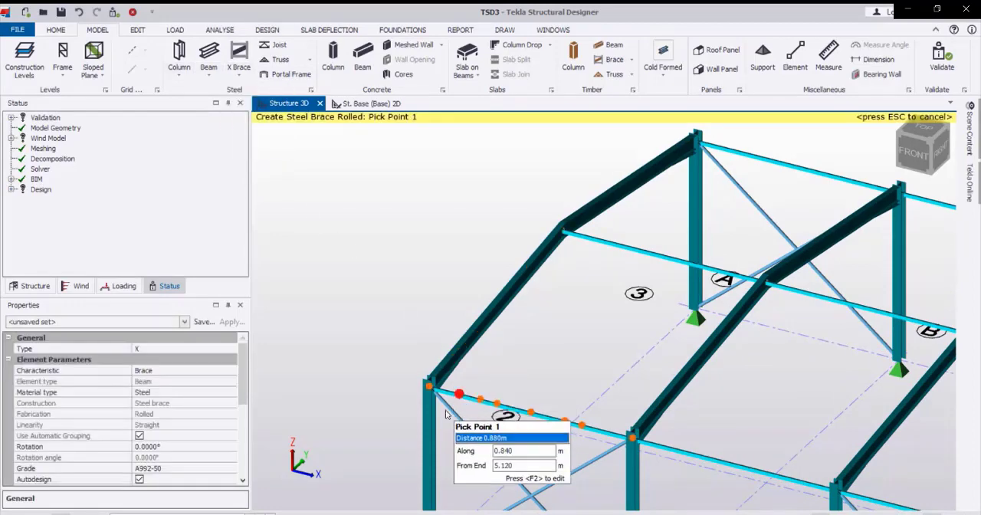
{"action": "left_click", "coordinate": [432, 387]}
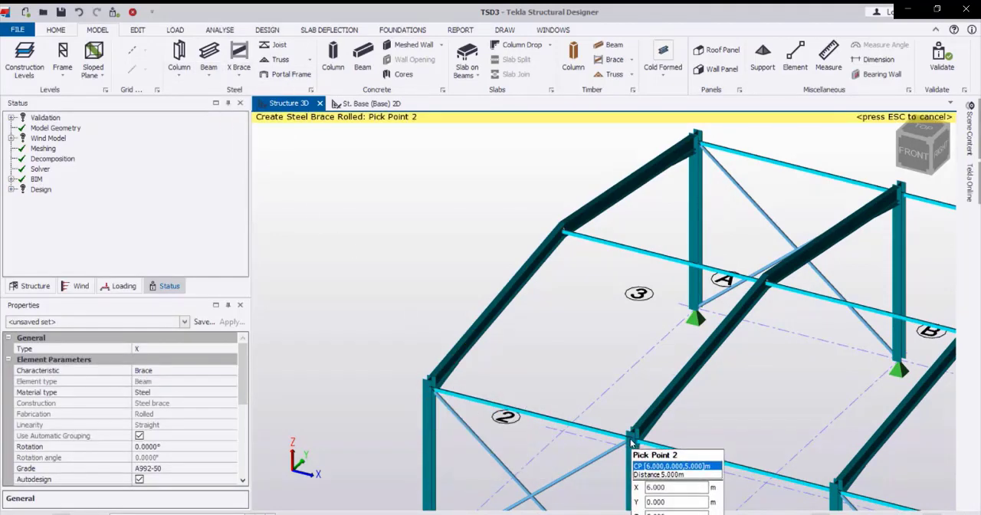
{"action": "left_click", "coordinate": [631, 443]}
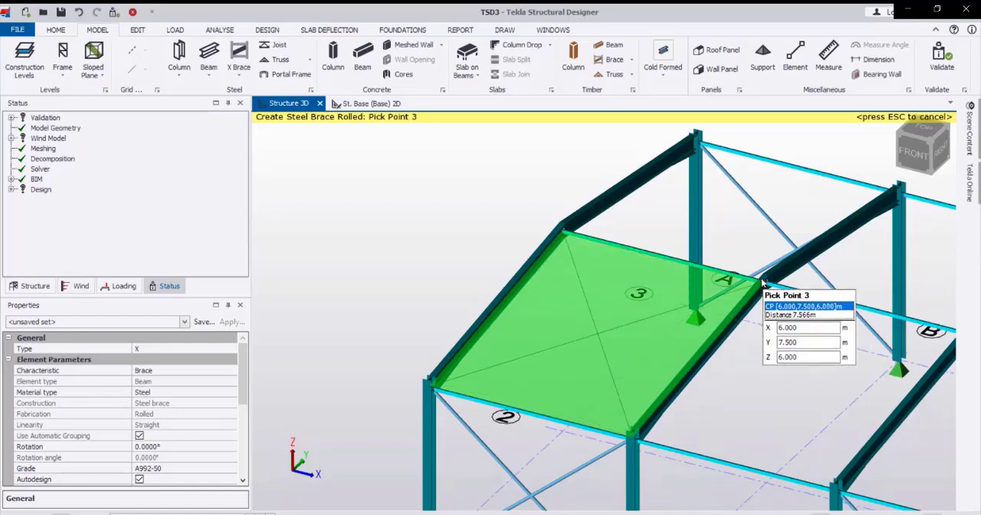
{"action": "left_click", "coordinate": [762, 283]}
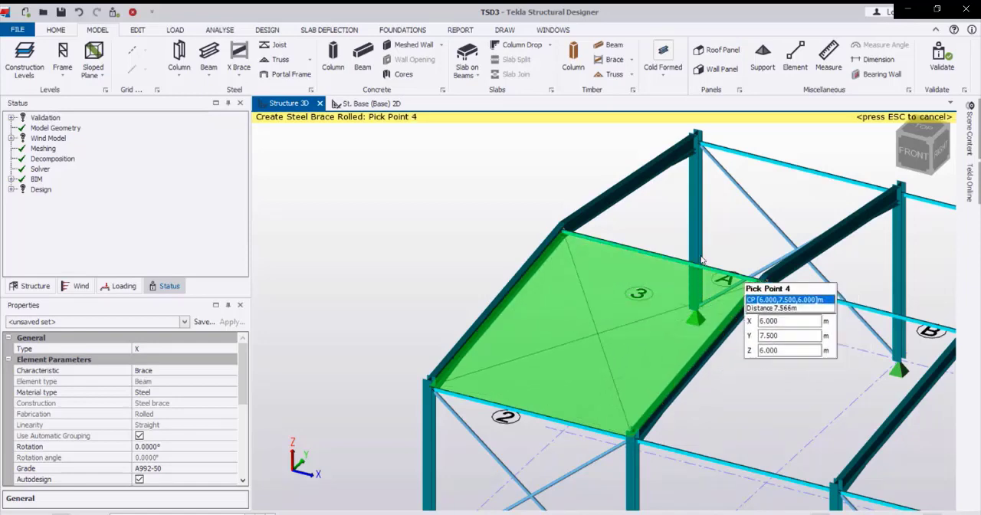
{"action": "left_click", "coordinate": [558, 227]}
Place an X brace in roof bay C-D, between the grid line 1 eaves and the ridge.
{"action": "scroll", "coordinate": [544, 287], "scroll_direction": "down", "scroll_amount": 3}
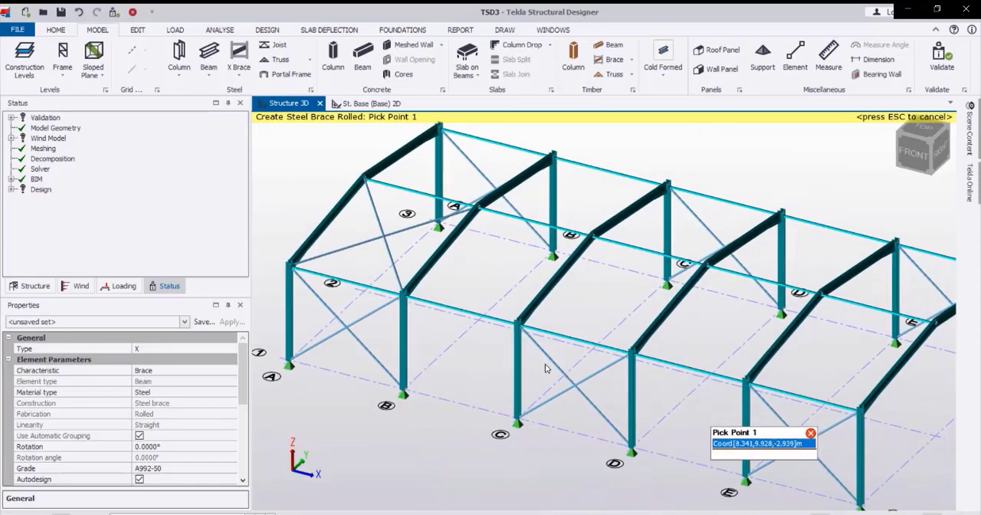
{"action": "scroll", "coordinate": [528, 376], "scroll_direction": "up", "scroll_amount": 3}
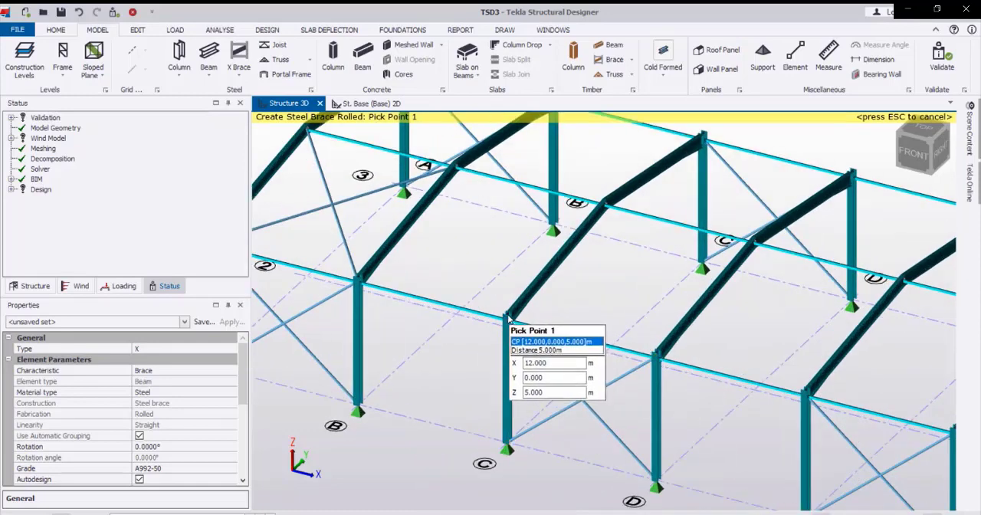
{"action": "left_click", "coordinate": [508, 317]}
{"action": "left_click", "coordinate": [655, 355]}
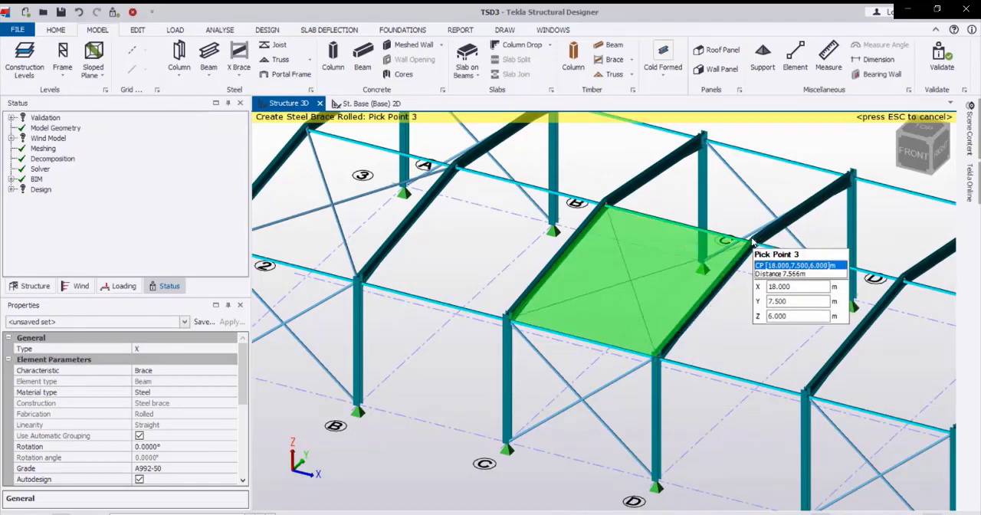
{"action": "left_click", "coordinate": [752, 242]}
{"action": "left_click", "coordinate": [607, 207]}
Place an X brace in roof bay E-F, between the grid line 1 eaves and the ridge.
{"action": "middle_click_drag", "start_coordinate": [708, 325], "coordinate": [587, 281]}
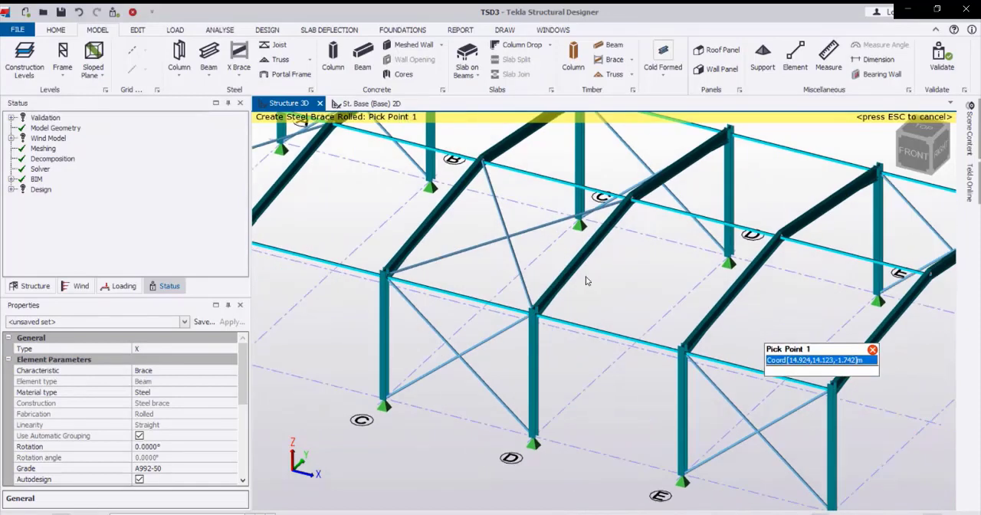
{"action": "left_click", "coordinate": [577, 319]}
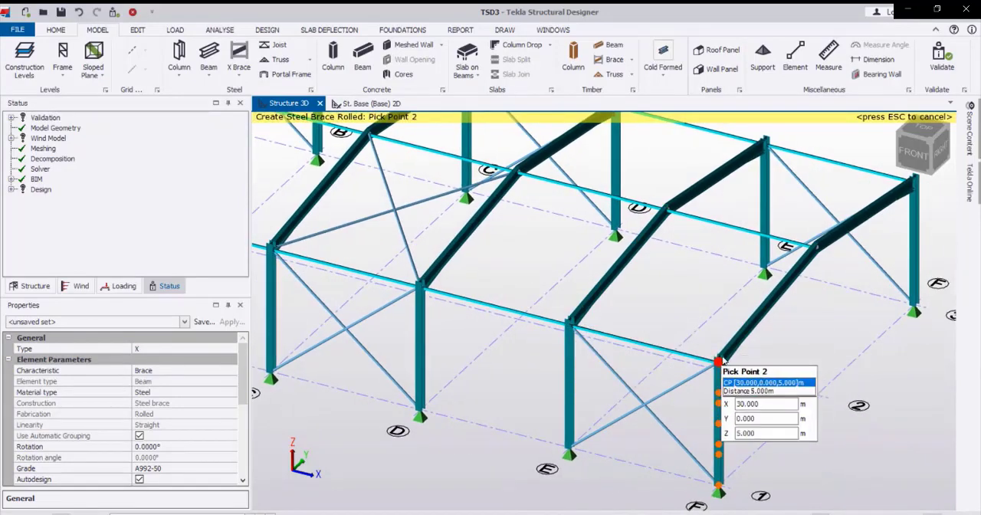
{"action": "left_click", "coordinate": [720, 358]}
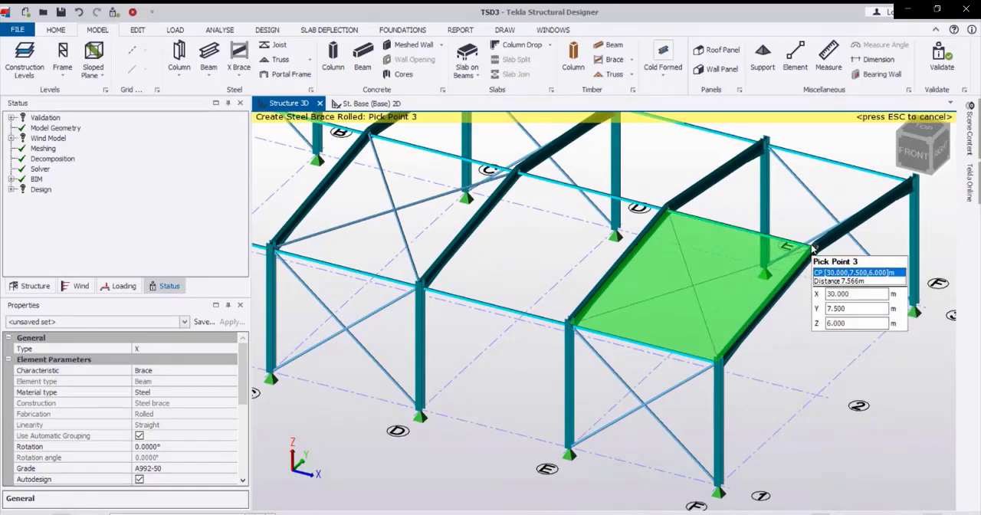
{"action": "left_click", "coordinate": [808, 247]}
{"action": "left_click", "coordinate": [665, 211]}
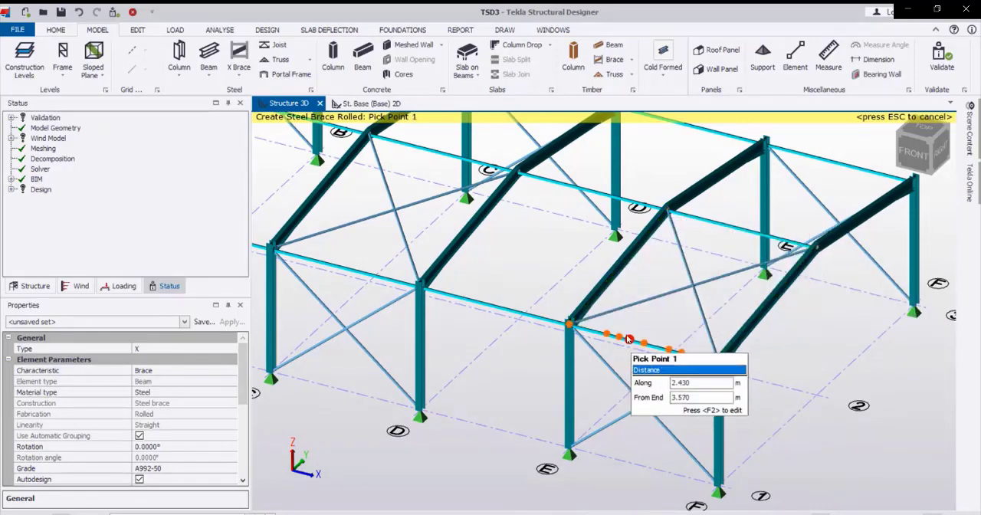
Place a rolled steel X brace in roof bay E-F, between the grid line 3 eaves and the ridge.
{"action": "scroll", "coordinate": [617, 338], "scroll_direction": "down", "scroll_amount": 3}
{"action": "right_click_drag", "start_coordinate": [608, 338], "coordinate": [360, 341]}
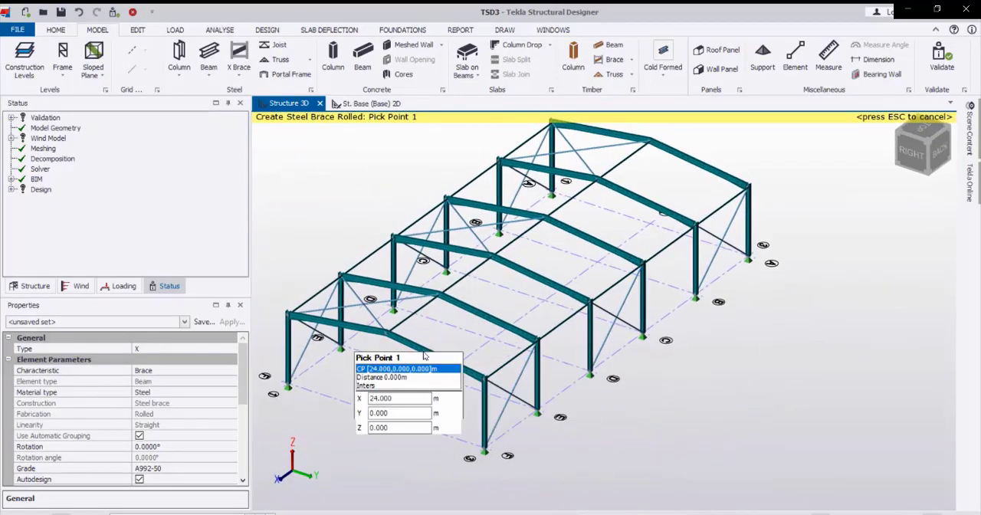
{"action": "scroll", "coordinate": [433, 387], "scroll_direction": "up", "scroll_amount": 3}
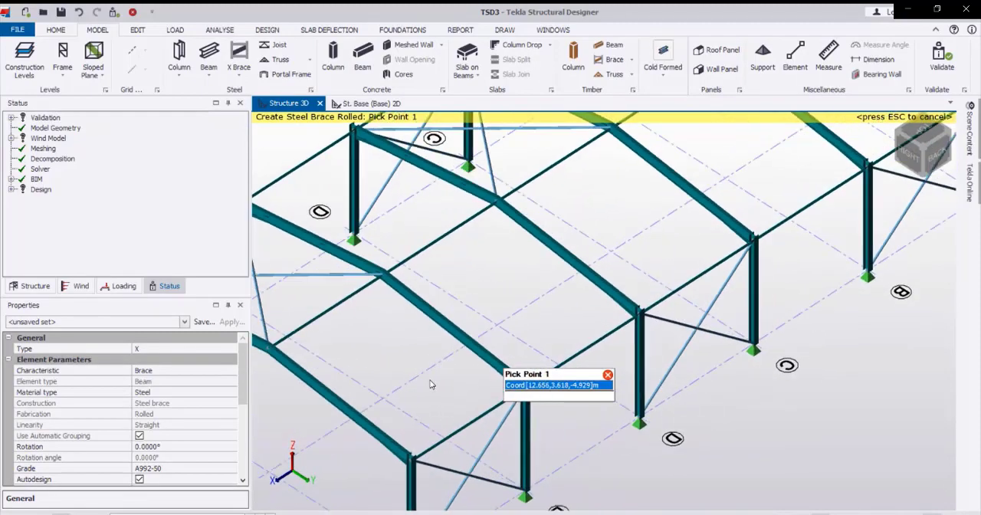
{"action": "scroll", "coordinate": [430, 384], "scroll_direction": "down", "scroll_amount": 3}
{"action": "right_click_drag", "start_coordinate": [431, 384], "coordinate": [544, 341]}
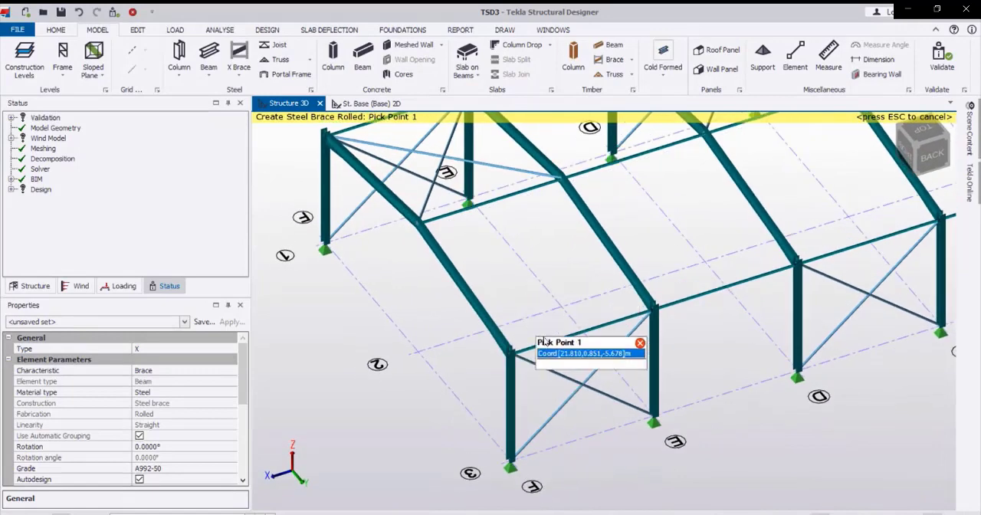
{"action": "scroll", "coordinate": [542, 345], "scroll_direction": "up", "scroll_amount": 2}
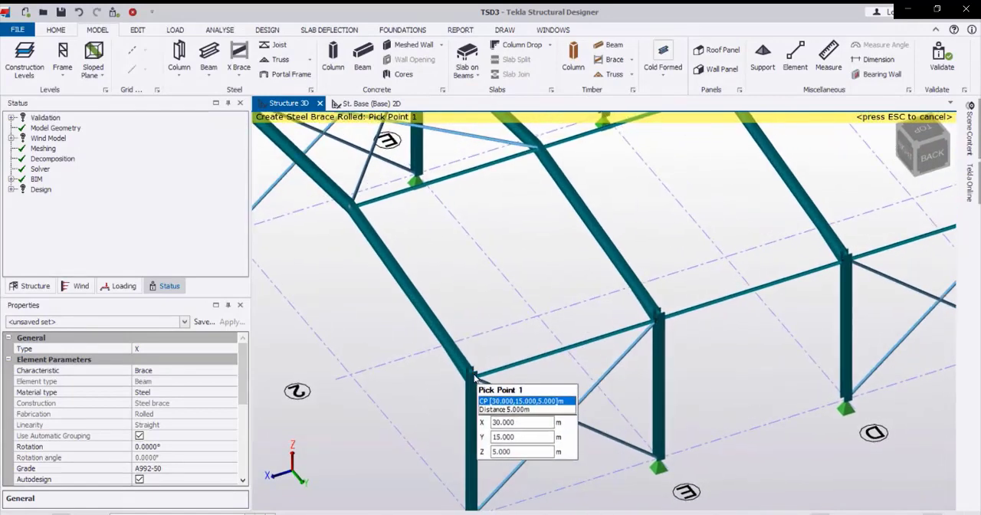
{"action": "left_click", "coordinate": [469, 373]}
{"action": "left_click", "coordinate": [656, 321]}
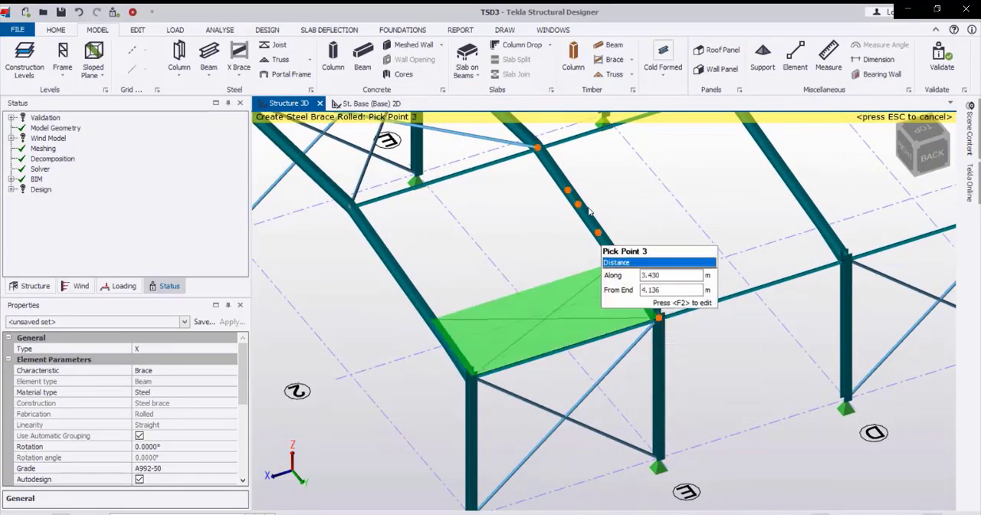
{"action": "left_click", "coordinate": [536, 151]}
{"action": "left_click", "coordinate": [353, 205]}
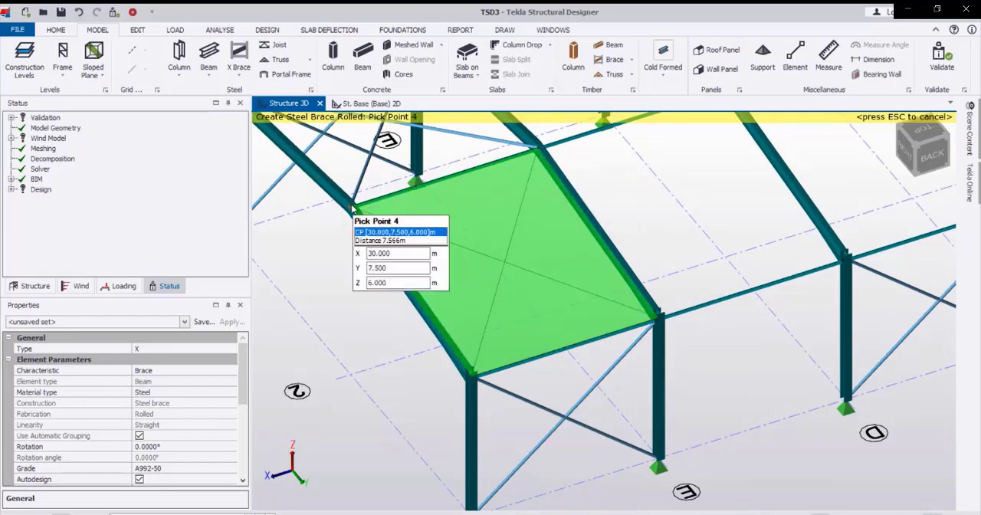
Place an X brace in roof bay C-D, between the grid line 3 eaves and the ridge.
{"action": "scroll", "coordinate": [476, 395], "scroll_direction": "down", "scroll_amount": 5}
{"action": "scroll", "coordinate": [553, 374], "scroll_direction": "up", "scroll_amount": 4}
{"action": "scroll", "coordinate": [567, 344], "scroll_direction": "up", "scroll_amount": 3}
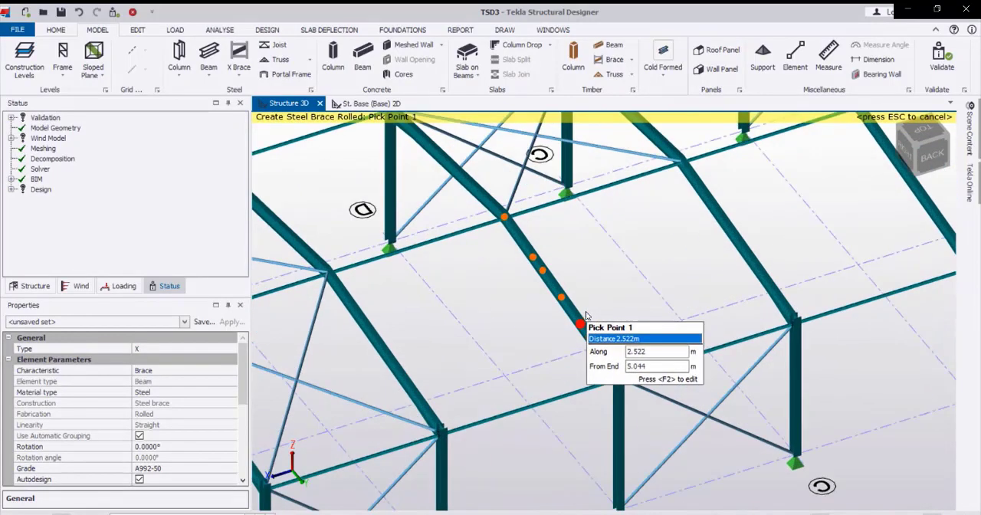
{"action": "left_click", "coordinate": [619, 377]}
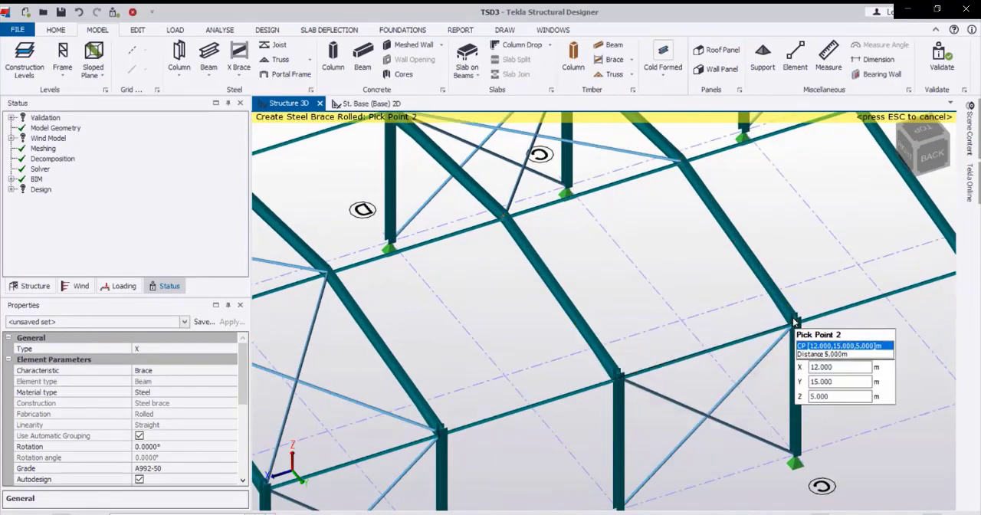
{"action": "left_click", "coordinate": [792, 322]}
{"action": "left_click", "coordinate": [680, 164]}
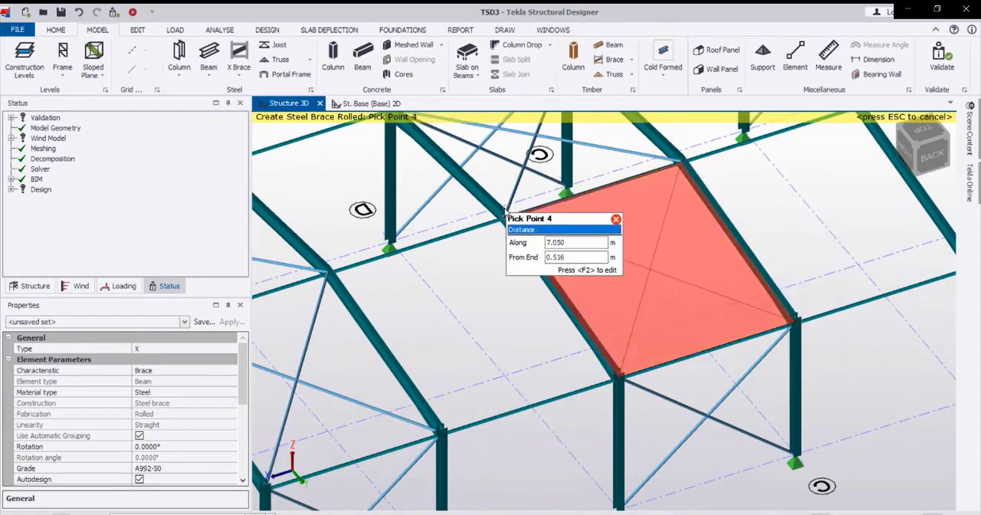
{"action": "left_click", "coordinate": [506, 218]}
Place an X brace in roof bay A-B, between the grid line 3 eaves and the ridge.
{"action": "scroll", "coordinate": [517, 320], "scroll_direction": "down", "scroll_amount": 3}
{"action": "middle_click_drag", "start_coordinate": [766, 259], "coordinate": [626, 331]}
{"action": "scroll", "coordinate": [626, 331], "scroll_direction": "up", "scroll_amount": 2}
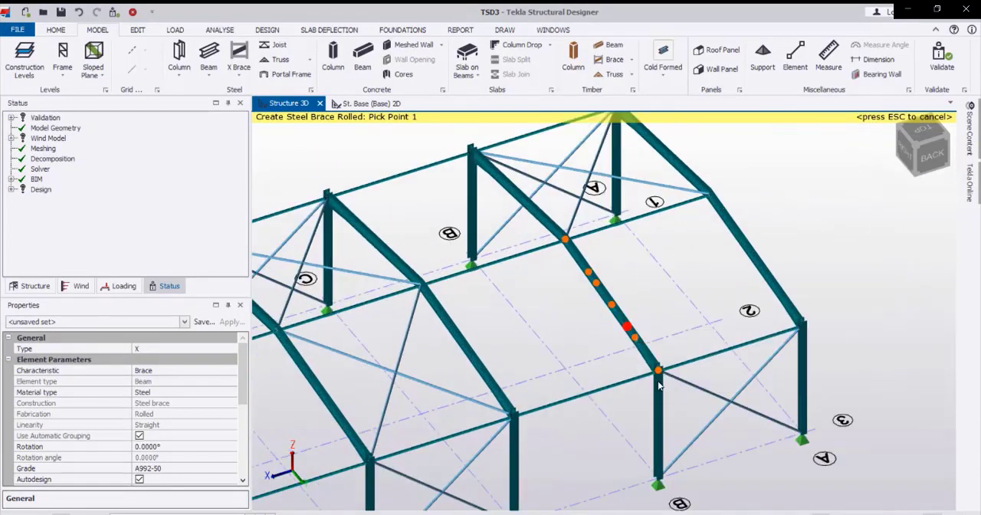
{"action": "left_click", "coordinate": [659, 368]}
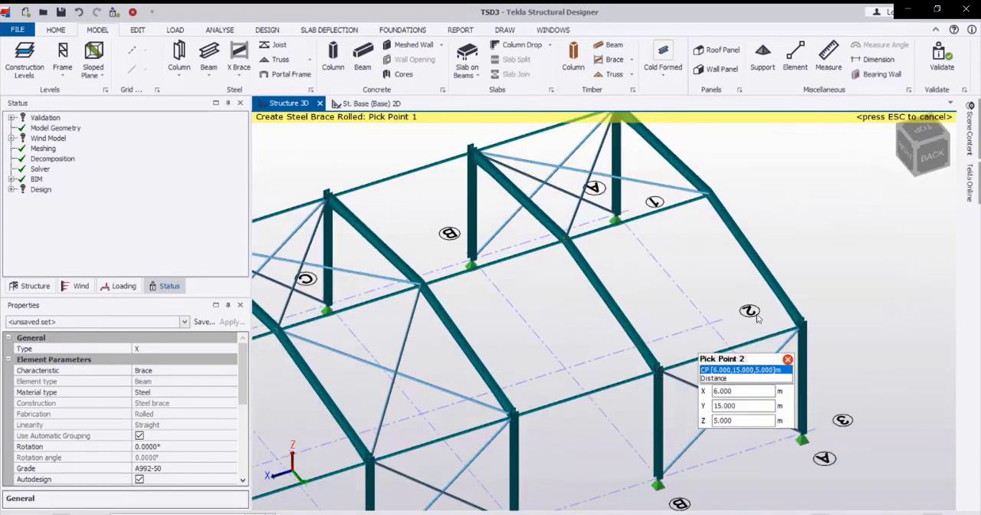
{"action": "left_click", "coordinate": [797, 323]}
{"action": "left_click", "coordinate": [708, 195]}
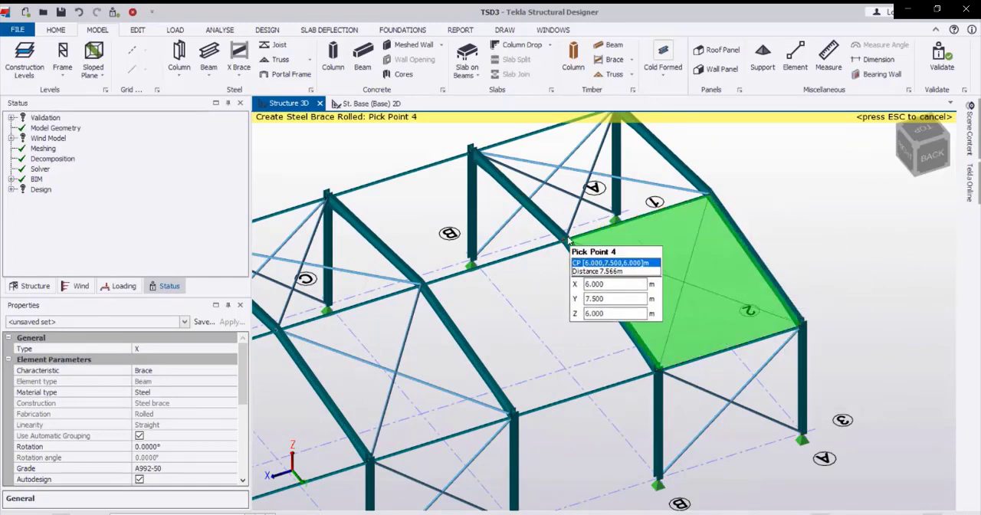
{"action": "left_click", "coordinate": [589, 228]}
Examine the wall and roof X bracing from several sides of the building.
{"action": "scroll", "coordinate": [590, 245], "scroll_direction": "down", "scroll_amount": 4}
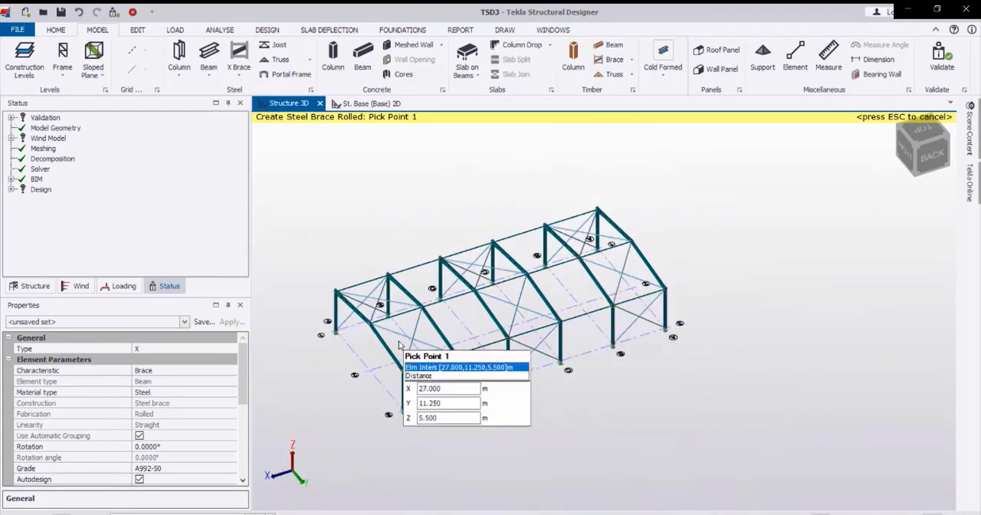
{"action": "right_click_drag", "start_coordinate": [380, 374], "coordinate": [806, 354]}
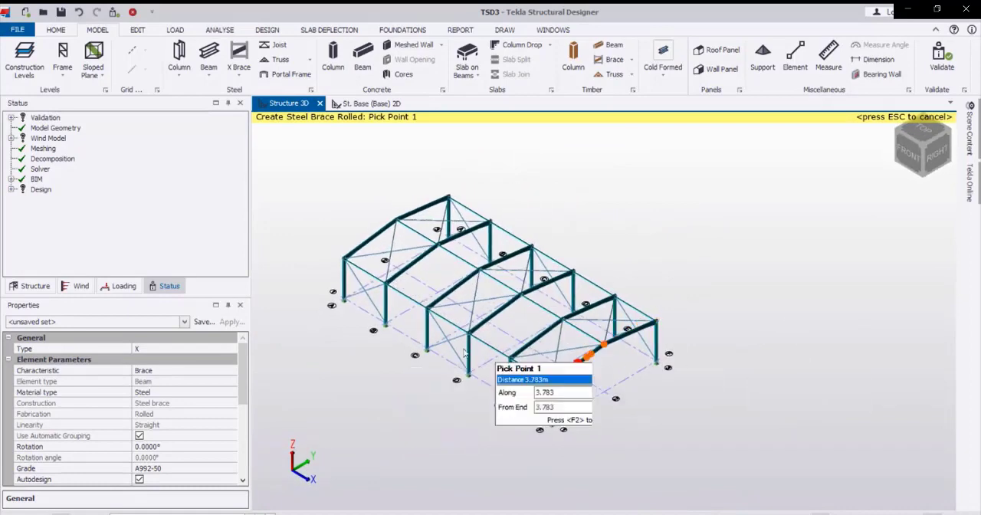
{"action": "middle_click_drag", "start_coordinate": [442, 364], "coordinate": [561, 344]}
{"action": "right_click_drag", "start_coordinate": [562, 344], "coordinate": [725, 322]}
{"action": "scroll", "coordinate": [612, 282], "scroll_direction": "up", "scroll_amount": 5}
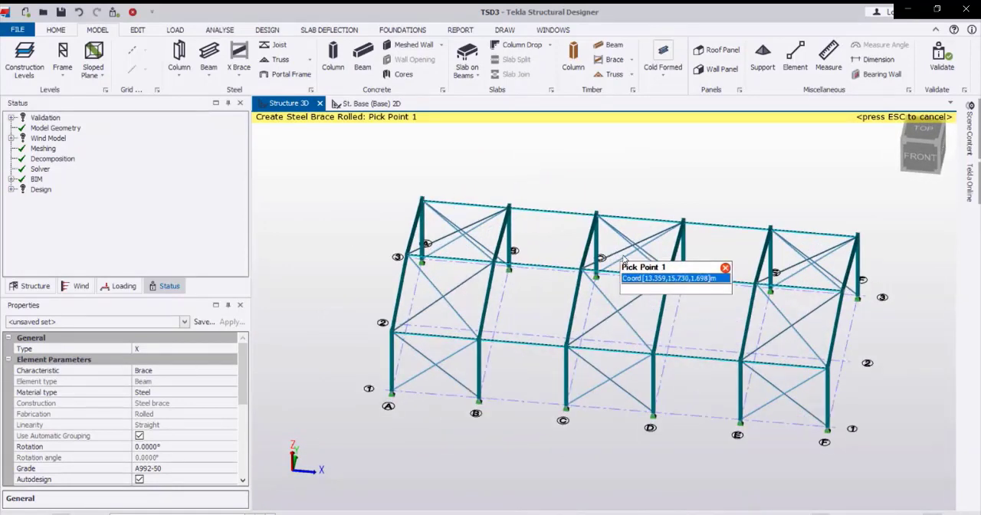
{"action": "scroll", "coordinate": [617, 294], "scroll_direction": "down", "scroll_amount": 2}
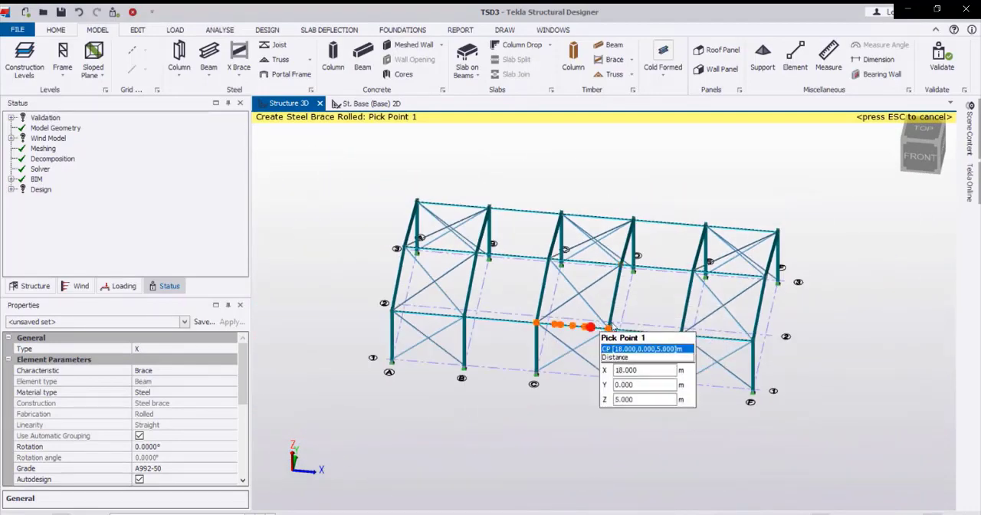
{"action": "right_click_drag", "start_coordinate": [618, 322], "coordinate": [711, 215]}
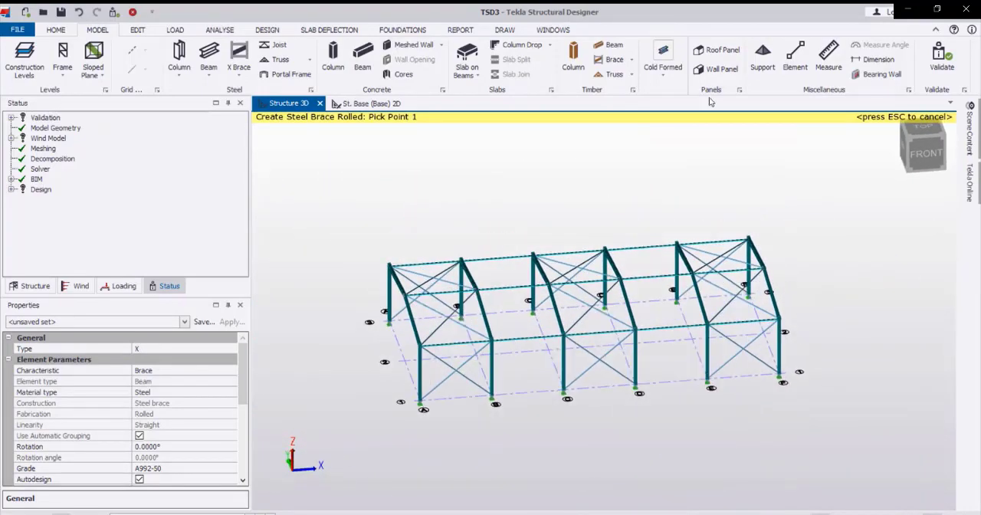
Create a roof panel over the slope between the grid line 1 eaves and the ridge, spanning from frame A to frame F.
{"action": "left_click", "coordinate": [721, 50]}
{"action": "scroll", "coordinate": [459, 364], "scroll_direction": "up", "scroll_amount": 3}
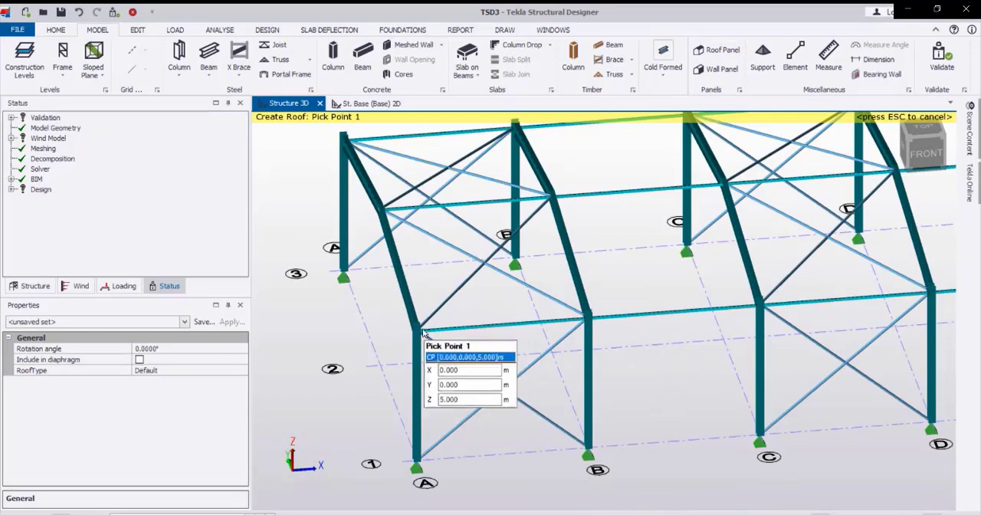
{"action": "scroll", "coordinate": [418, 334], "scroll_direction": "down", "scroll_amount": 3}
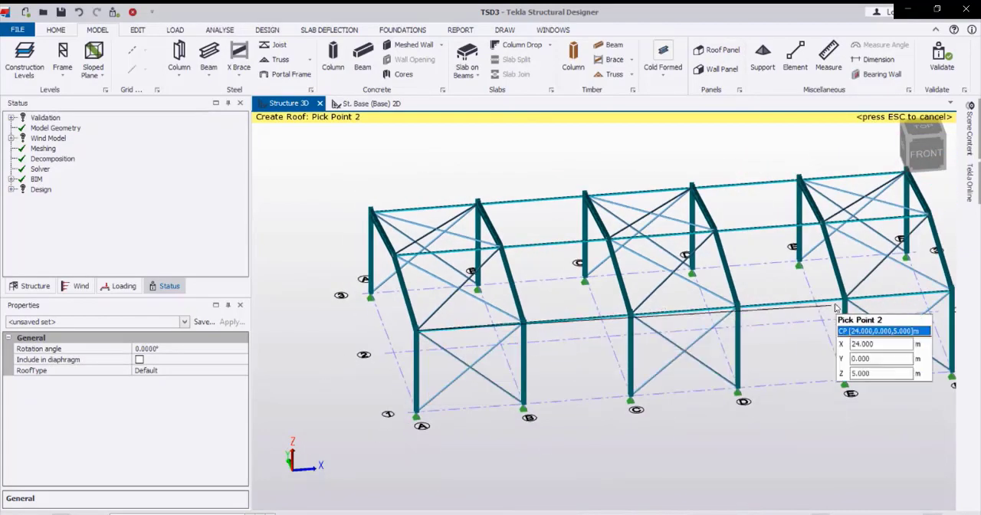
{"action": "middle_click_drag", "start_coordinate": [879, 295], "coordinate": [802, 337]}
{"action": "left_click", "coordinate": [872, 334]}
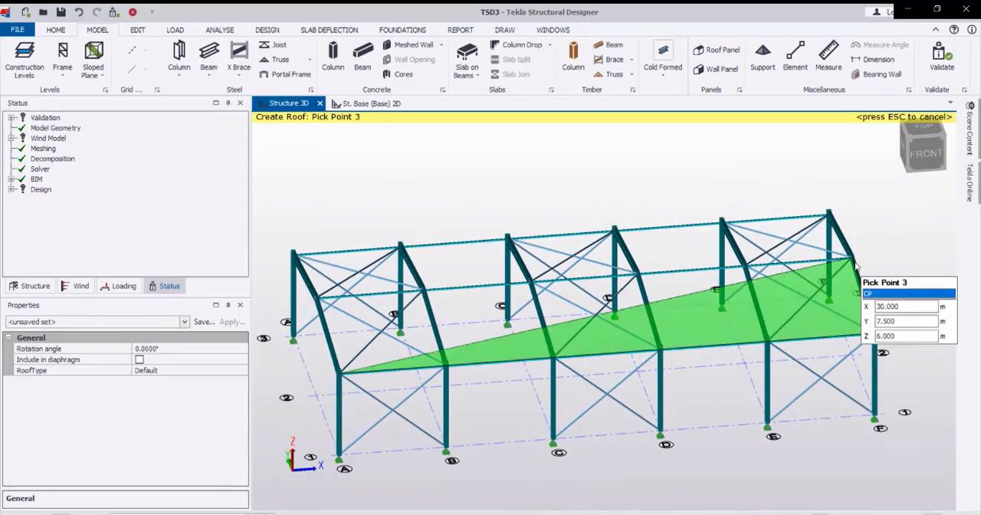
{"action": "left_click", "coordinate": [851, 259]}
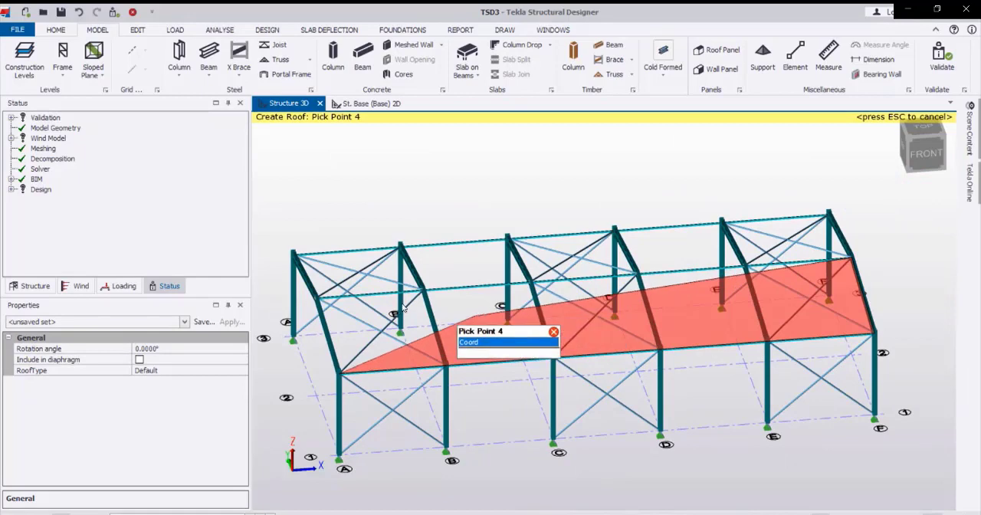
{"action": "left_click", "coordinate": [318, 298]}
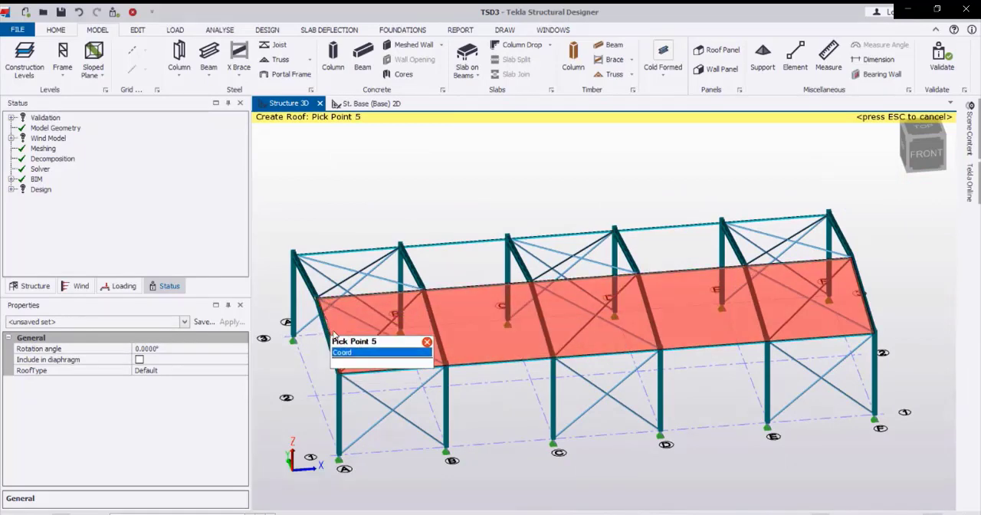
{"action": "left_click", "coordinate": [341, 375]}
Create a roof panel over the slope between the grid line 3 eaves and the ridge, spanning from frame F to frame A.
{"action": "middle_click_drag", "start_coordinate": [526, 324], "coordinate": [558, 325]}
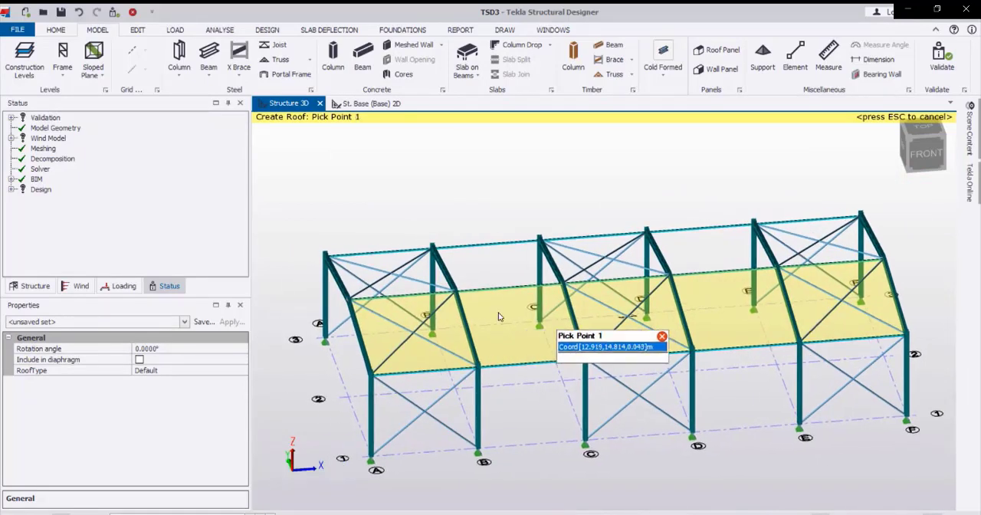
{"action": "right_click_drag", "start_coordinate": [376, 311], "coordinate": [858, 328]}
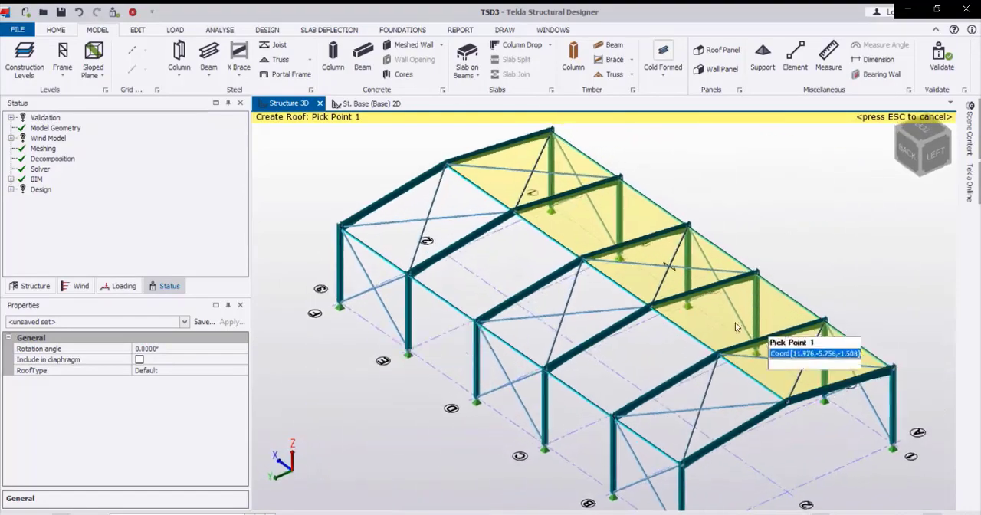
{"action": "right_click_drag", "start_coordinate": [488, 325], "coordinate": [710, 333]}
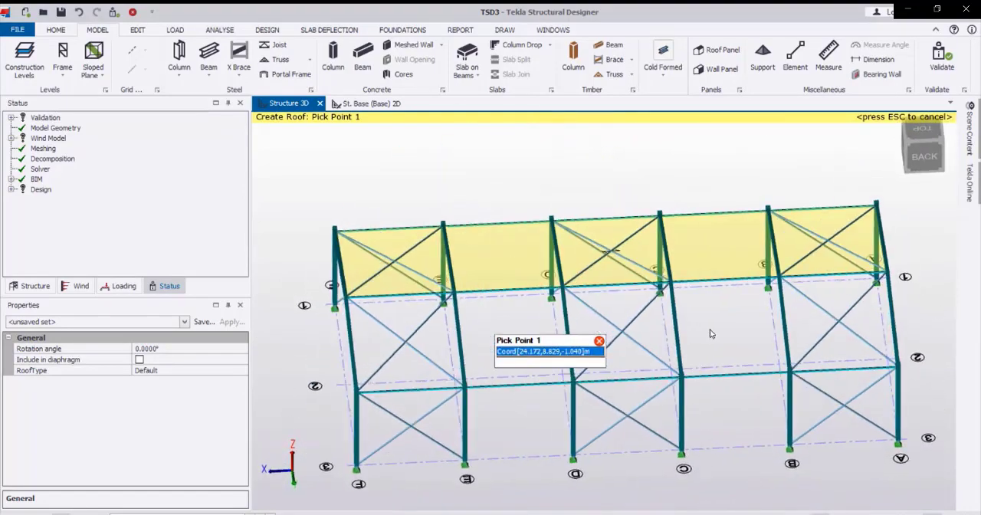
{"action": "left_click", "coordinate": [361, 396]}
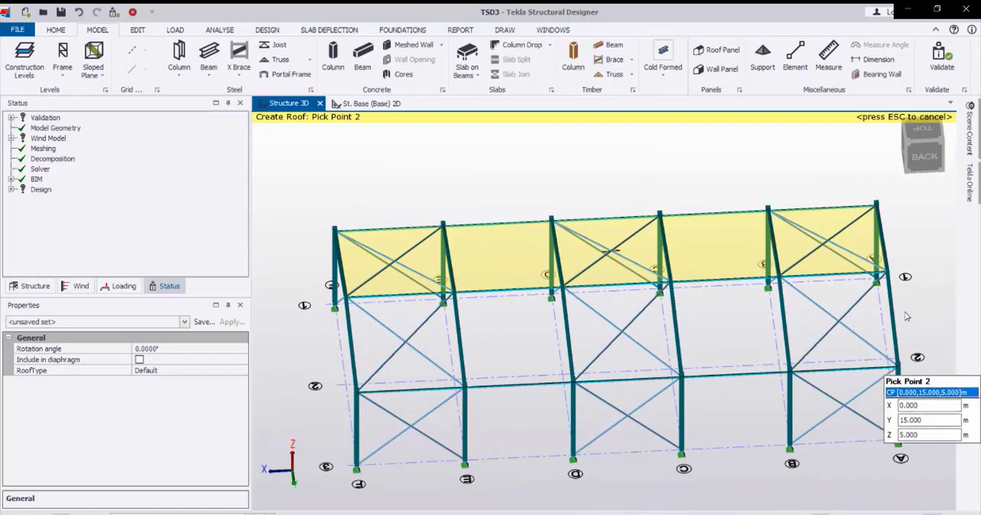
{"action": "left_click", "coordinate": [899, 368]}
{"action": "left_click", "coordinate": [888, 273]}
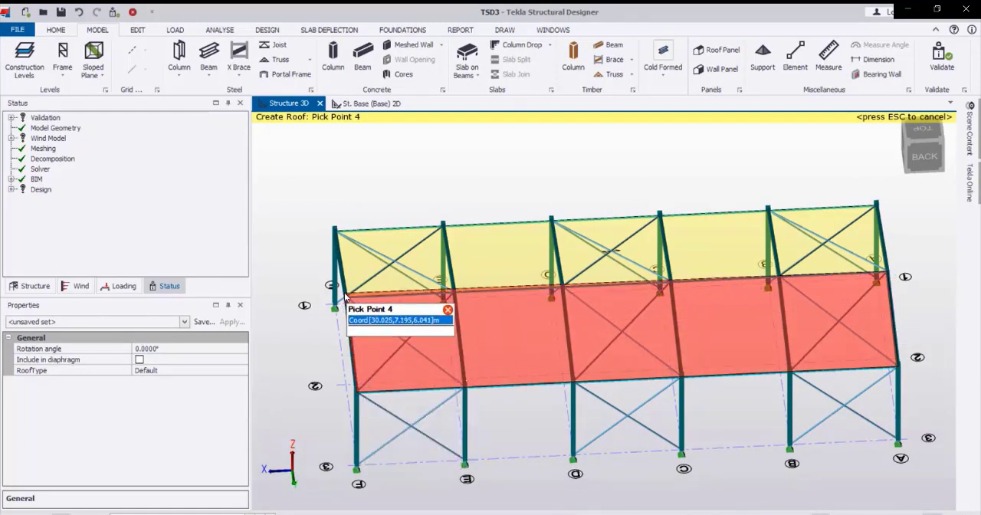
{"action": "scroll", "coordinate": [354, 301], "scroll_direction": "up", "scroll_amount": 3}
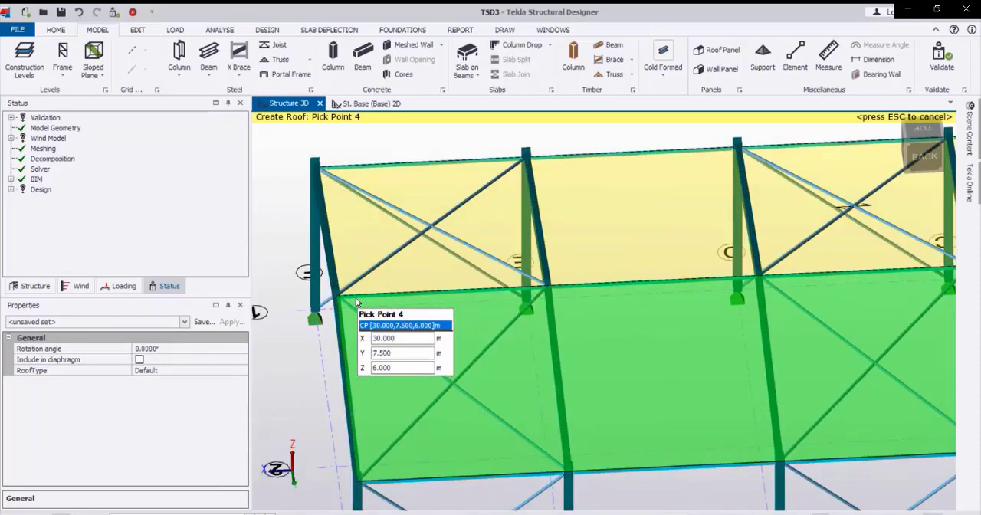
{"action": "scroll", "coordinate": [340, 299], "scroll_direction": "down", "scroll_amount": 2}
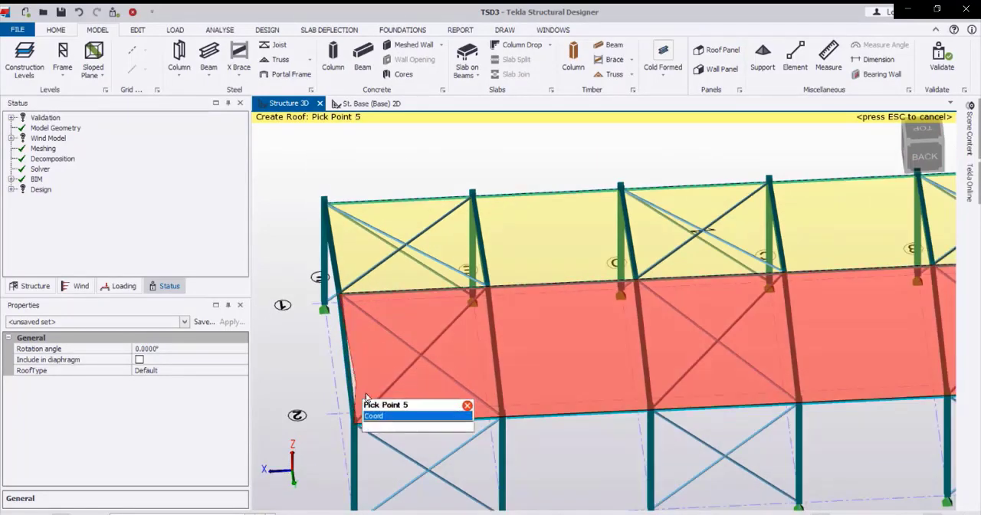
{"action": "left_click", "coordinate": [356, 418]}
Create a wind wall panel along grid line 1 from frame A to frame F, between the column bases and the eaves.
{"action": "scroll", "coordinate": [375, 311], "scroll_direction": "down", "scroll_amount": 3}
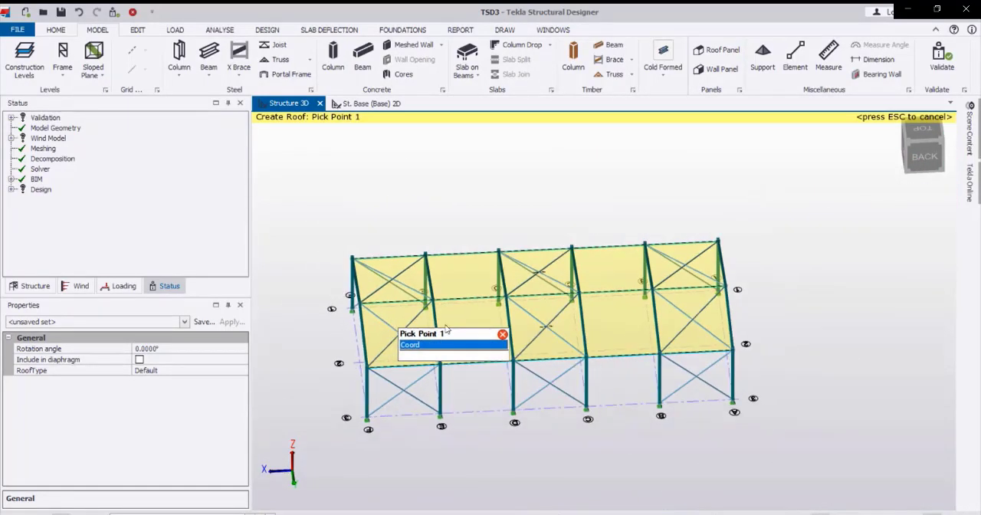
{"action": "right_click_drag", "start_coordinate": [520, 362], "coordinate": [361, 346]}
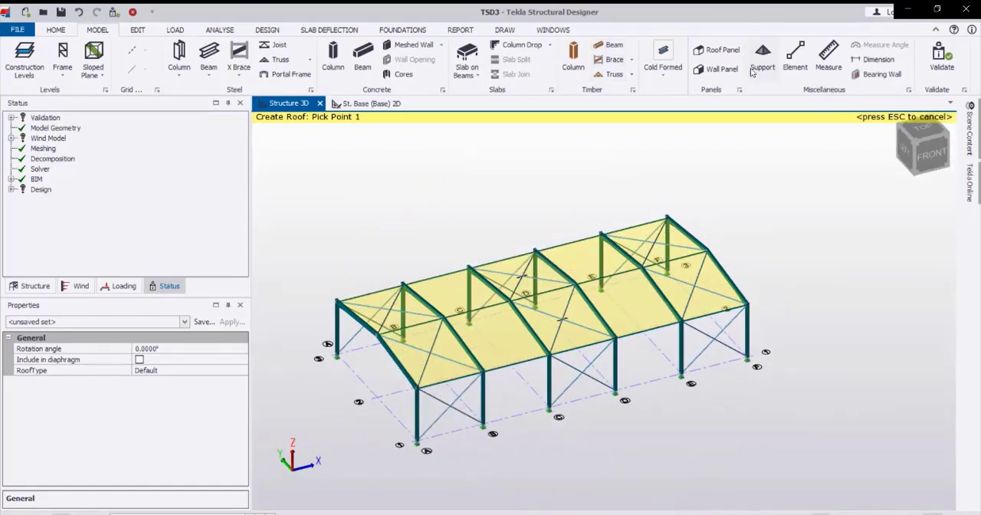
{"action": "left_click", "coordinate": [708, 71]}
{"action": "scroll", "coordinate": [494, 480], "scroll_direction": "up", "scroll_amount": 2}
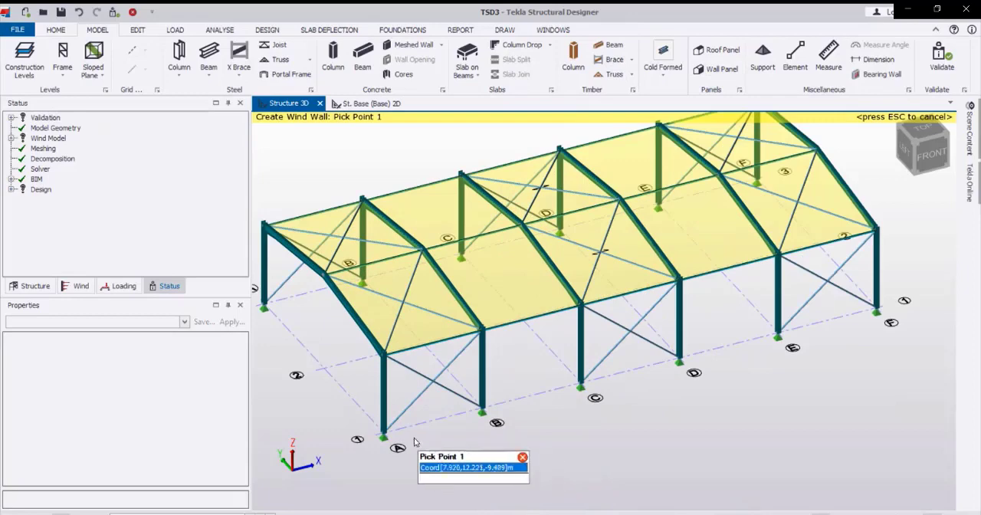
{"action": "left_click", "coordinate": [385, 435]}
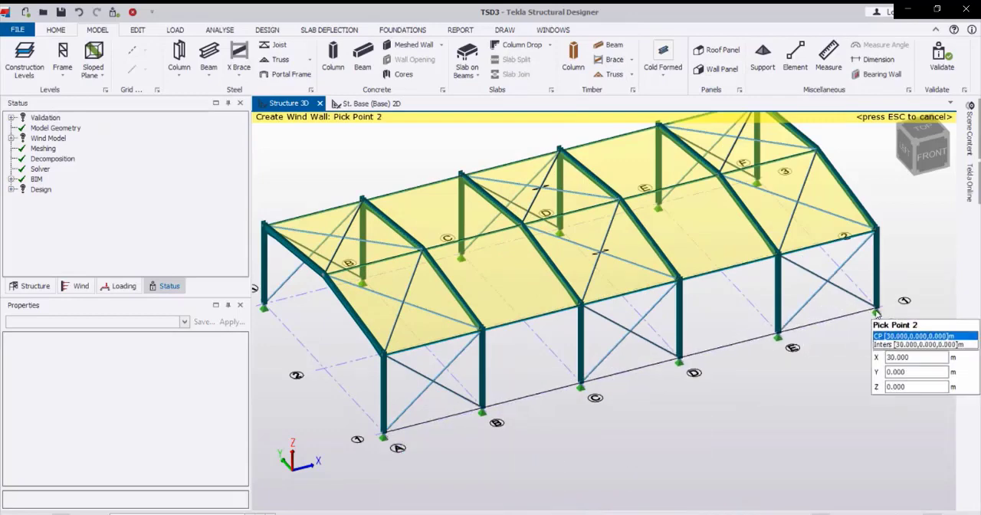
{"action": "left_click", "coordinate": [882, 268]}
{"action": "left_click", "coordinate": [876, 228]}
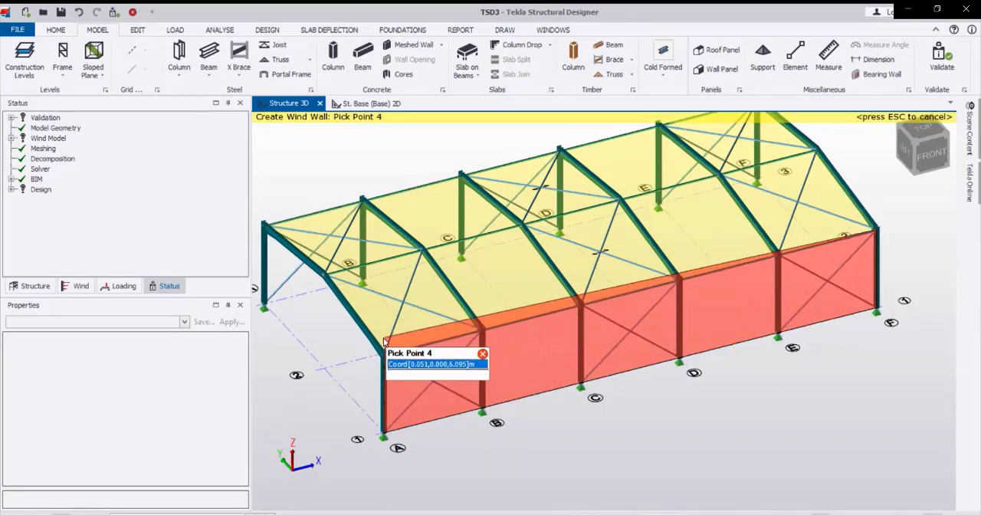
{"action": "left_click", "coordinate": [383, 434]}
{"action": "right_click_drag", "start_coordinate": [426, 301], "coordinate": [689, 321]}
{"action": "right_click_drag", "start_coordinate": [461, 306], "coordinate": [754, 287]}
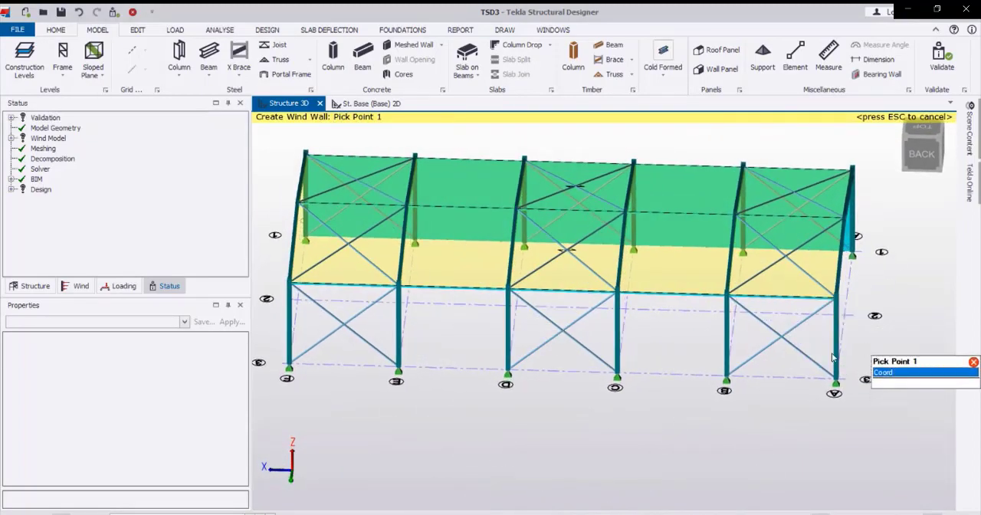
Create a wind wall panel along grid line 3 from frame F to frame A, between the column bases and the eaves.
{"action": "left_click", "coordinate": [291, 367]}
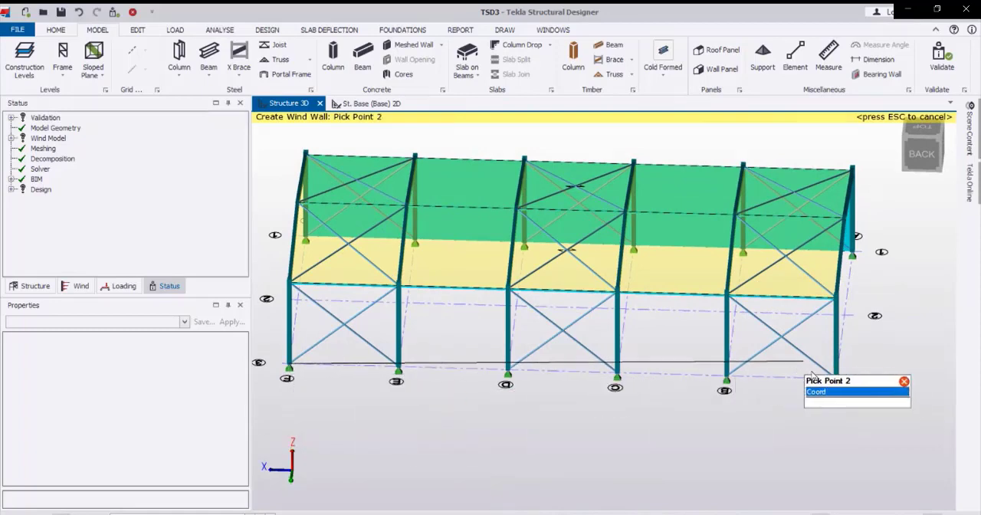
{"action": "left_click", "coordinate": [836, 375]}
{"action": "left_click", "coordinate": [836, 297]}
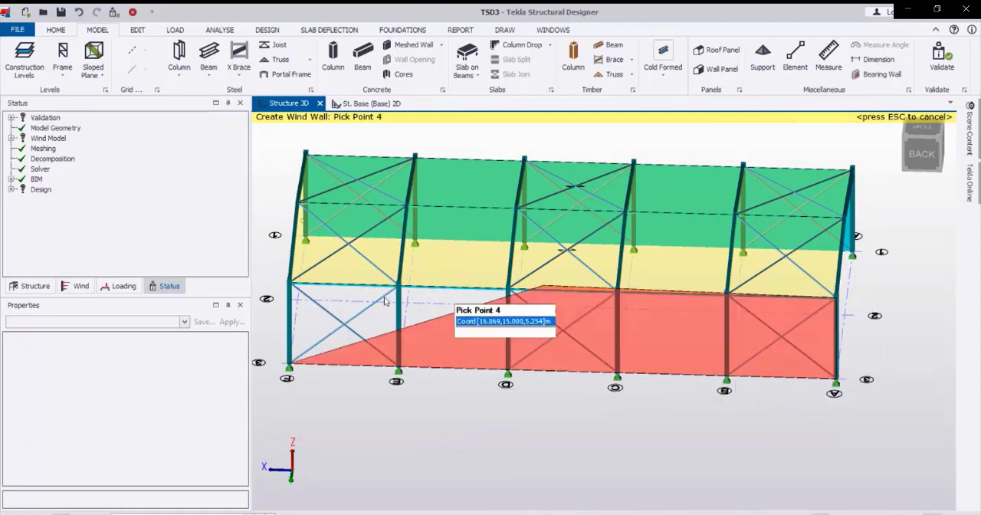
{"action": "left_click", "coordinate": [289, 282]}
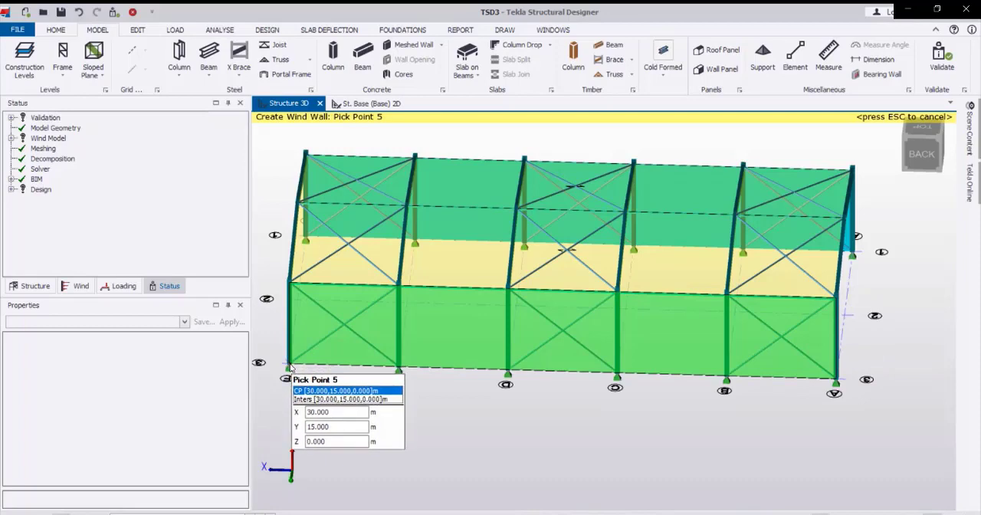
{"action": "left_click", "coordinate": [289, 367]}
Create a gable wind wall panel on frame A, through both column bases, both eaves and the ridge.
{"action": "middle_click_drag", "start_coordinate": [485, 313], "coordinate": [484, 390]}
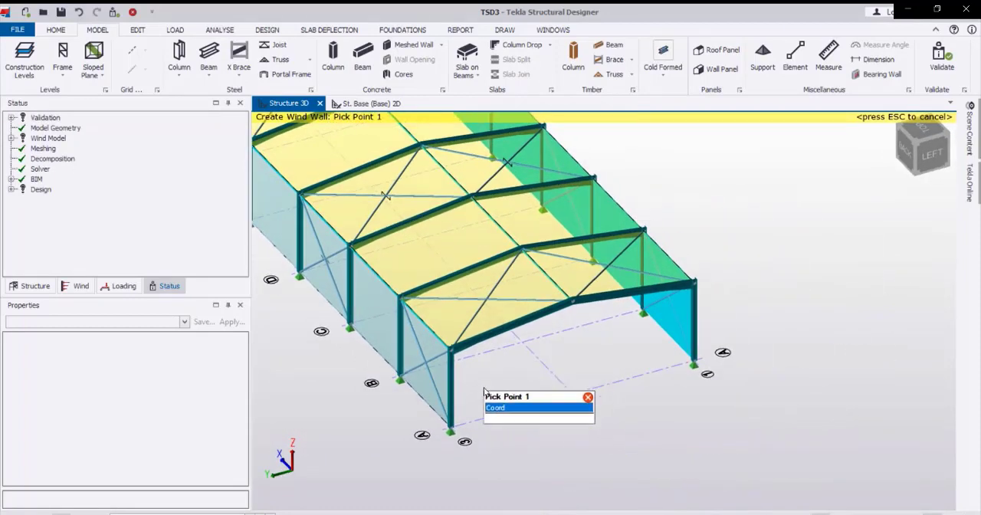
{"action": "left_click", "coordinate": [451, 426]}
{"action": "left_click", "coordinate": [695, 364]}
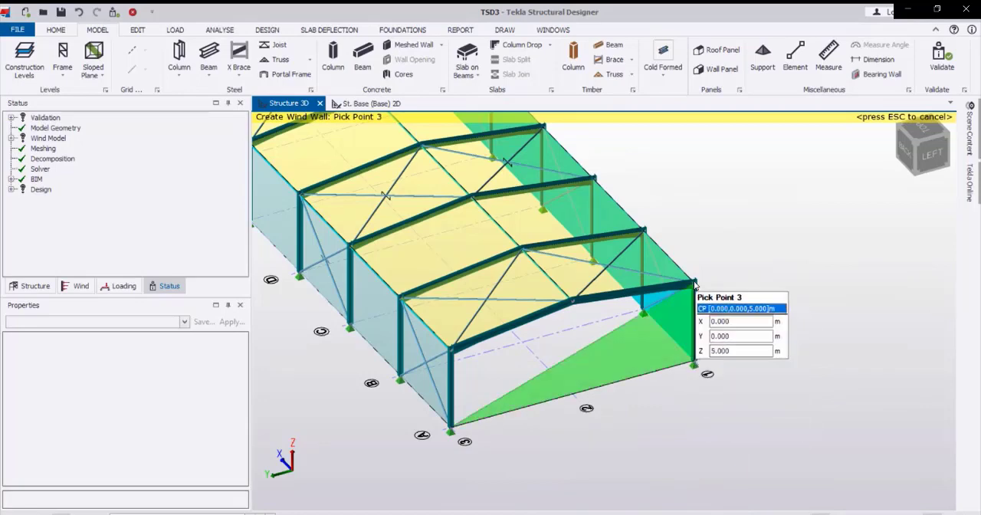
{"action": "left_click", "coordinate": [694, 284]}
{"action": "left_click", "coordinate": [577, 304]}
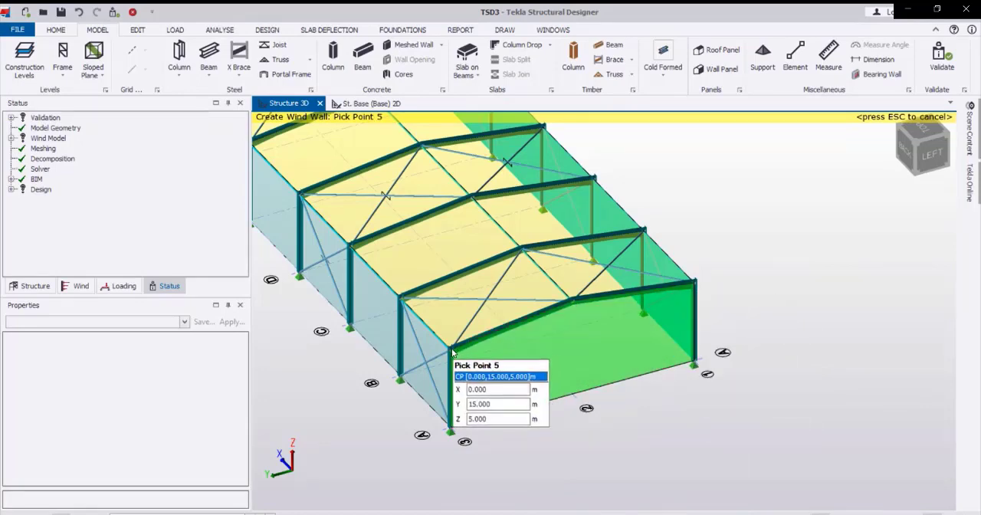
{"action": "left_click", "coordinate": [452, 349]}
{"action": "left_click", "coordinate": [450, 428]}
Create a gable wind wall panel on frame F, through both column bases, both eaves and the ridge.
{"action": "scroll", "coordinate": [604, 388], "scroll_direction": "down", "scroll_amount": 3}
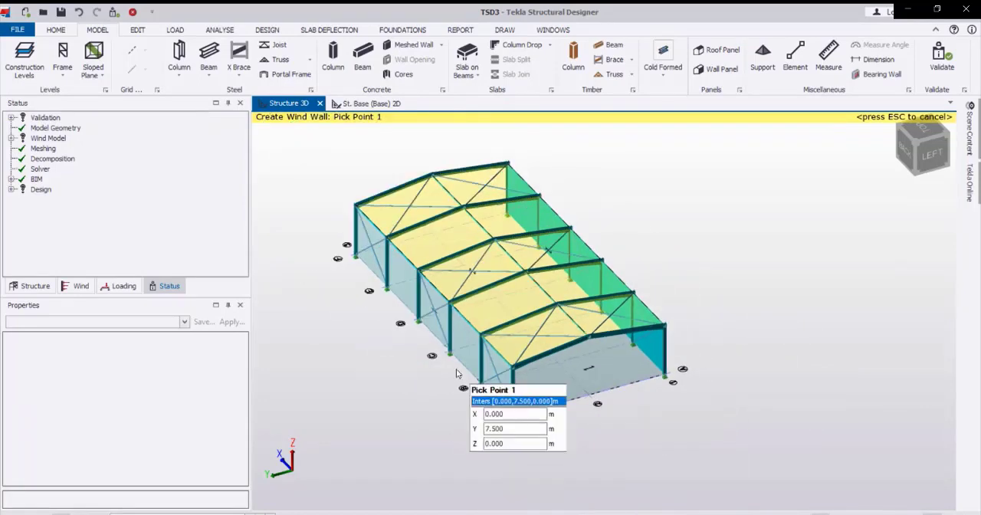
{"action": "right_click_drag", "start_coordinate": [360, 274], "coordinate": [769, 289]}
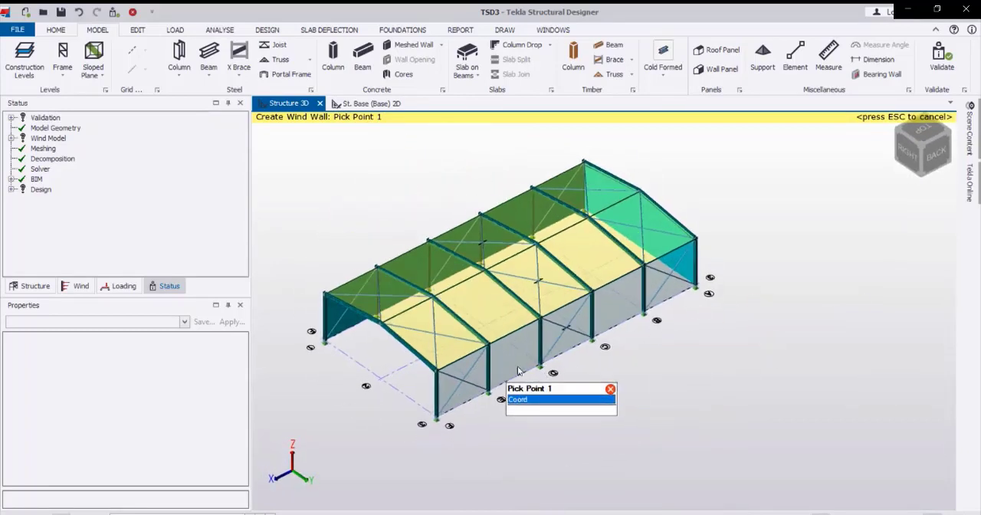
{"action": "right_click_drag", "start_coordinate": [507, 370], "coordinate": [618, 359]}
{"action": "scroll", "coordinate": [431, 412], "scroll_direction": "up", "scroll_amount": 1}
{"action": "scroll", "coordinate": [431, 412], "scroll_direction": "up", "scroll_amount": 1}
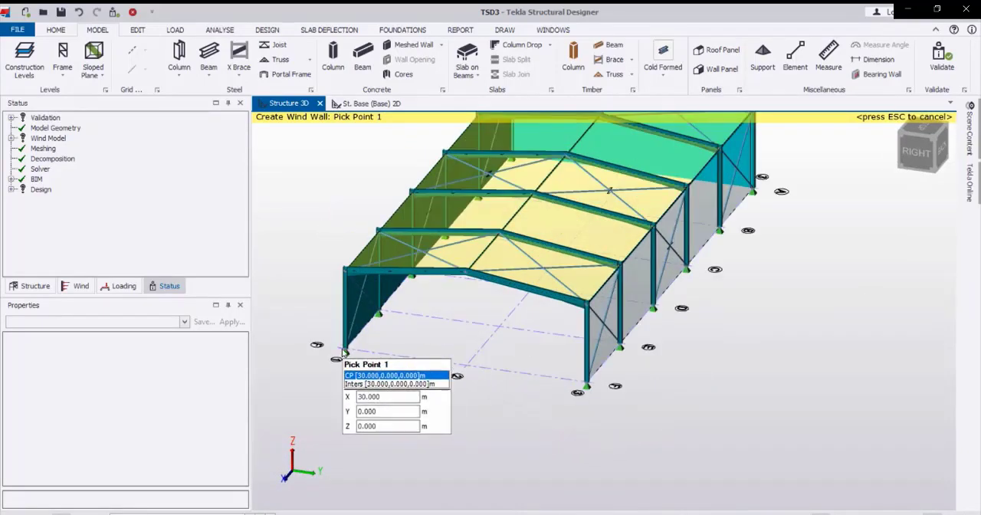
{"action": "left_click", "coordinate": [347, 351]}
{"action": "left_click", "coordinate": [587, 381]}
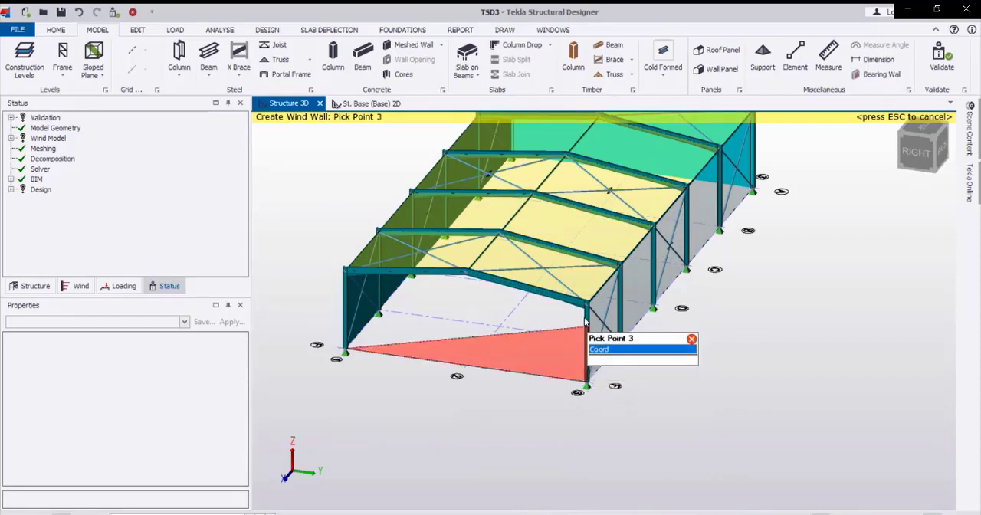
{"action": "left_click", "coordinate": [587, 304]}
{"action": "left_click", "coordinate": [469, 272]}
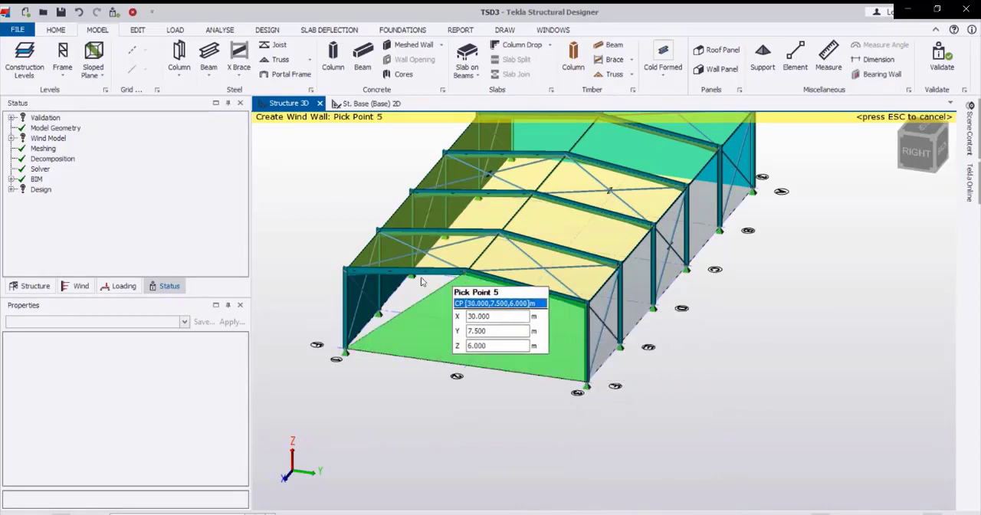
{"action": "left_click", "coordinate": [347, 270]}
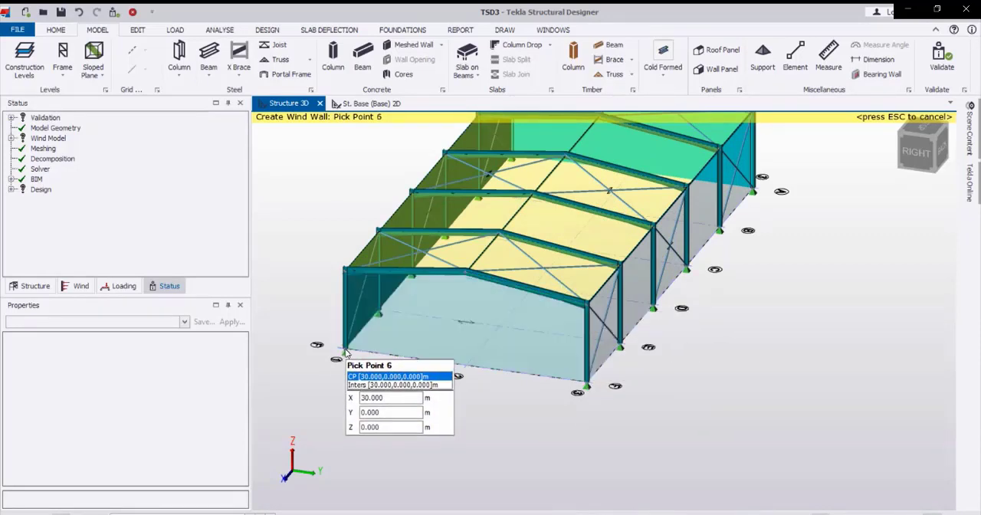
{"action": "left_click", "coordinate": [346, 352]}
Examine the roof and wind wall panels from all sides of the building.
{"action": "scroll", "coordinate": [473, 387], "scroll_direction": "down", "scroll_amount": 1}
{"action": "scroll", "coordinate": [473, 387], "scroll_direction": "up", "scroll_amount": 3}
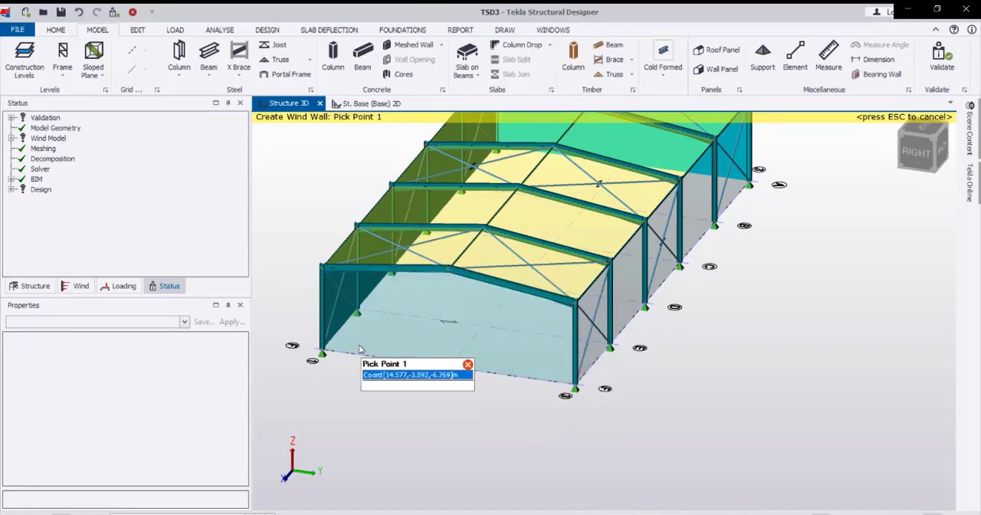
{"action": "scroll", "coordinate": [477, 337], "scroll_direction": "down", "scroll_amount": 2}
{"action": "scroll", "coordinate": [477, 338], "scroll_direction": "down", "scroll_amount": 1}
{"action": "right_click_drag", "start_coordinate": [543, 300], "coordinate": [591, 316]}
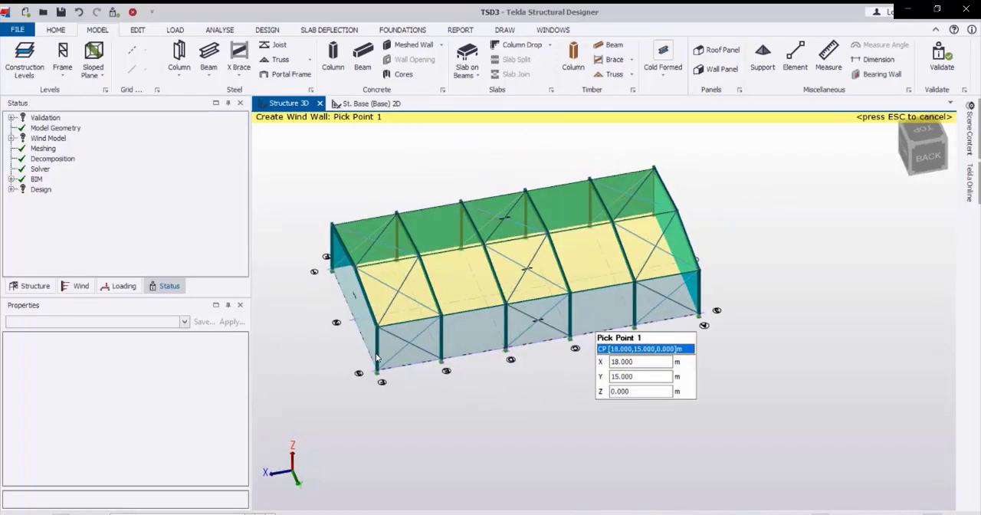
{"action": "mouse_move", "coordinate": [502, 337]}
{"action": "right_mouse_down"}
{"action": "mouse_move", "coordinate": [609, 336]}
{"action": "mouse_move", "coordinate": [424, 340]}
{"action": "right_mouse_up"}
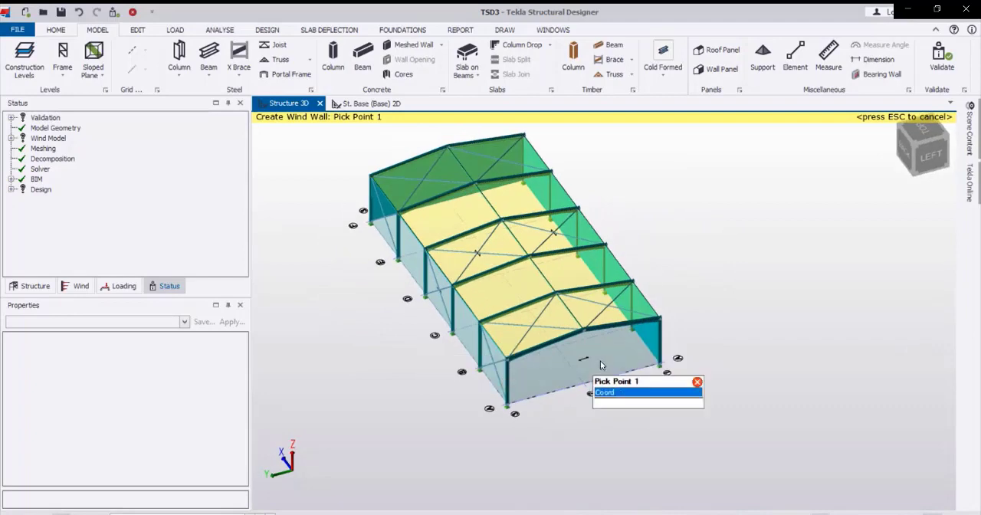
{"action": "right_click_drag", "start_coordinate": [599, 361], "coordinate": [417, 361]}
{"action": "mouse_move", "coordinate": [534, 355]}
{"action": "right_mouse_down"}
{"action": "mouse_move", "coordinate": [451, 353]}
{"action": "mouse_move", "coordinate": [394, 316]}
{"action": "mouse_move", "coordinate": [366, 341]}
{"action": "right_mouse_up"}
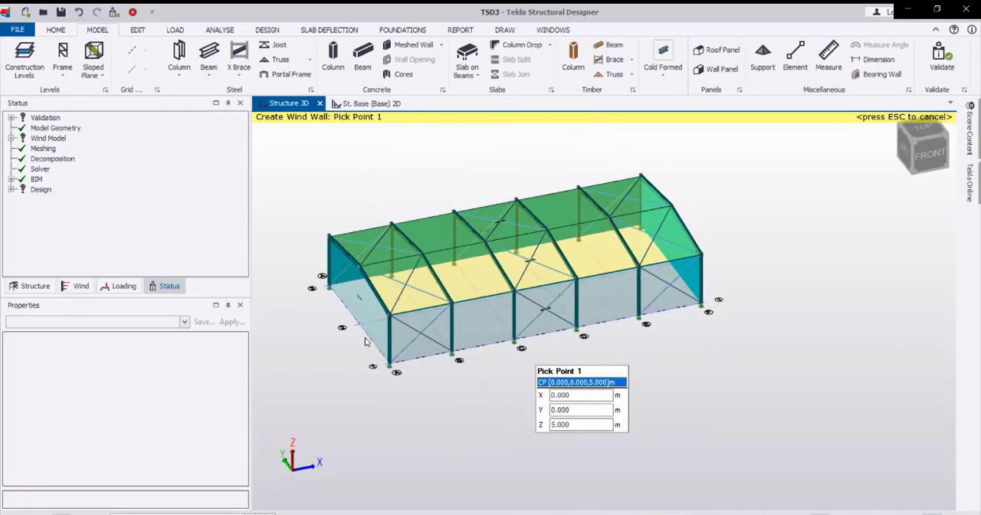
{"action": "middle_click_drag", "start_coordinate": [538, 273], "coordinate": [627, 336]}
{"action": "scroll", "coordinate": [628, 337], "scroll_direction": "up", "scroll_amount": 1}
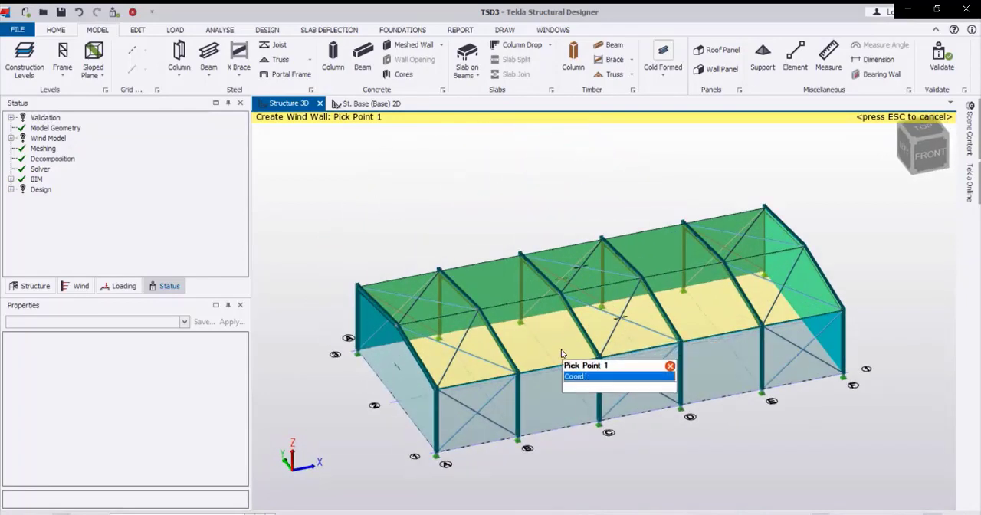
{"action": "middle_click_drag", "start_coordinate": [562, 353], "coordinate": [545, 327]}
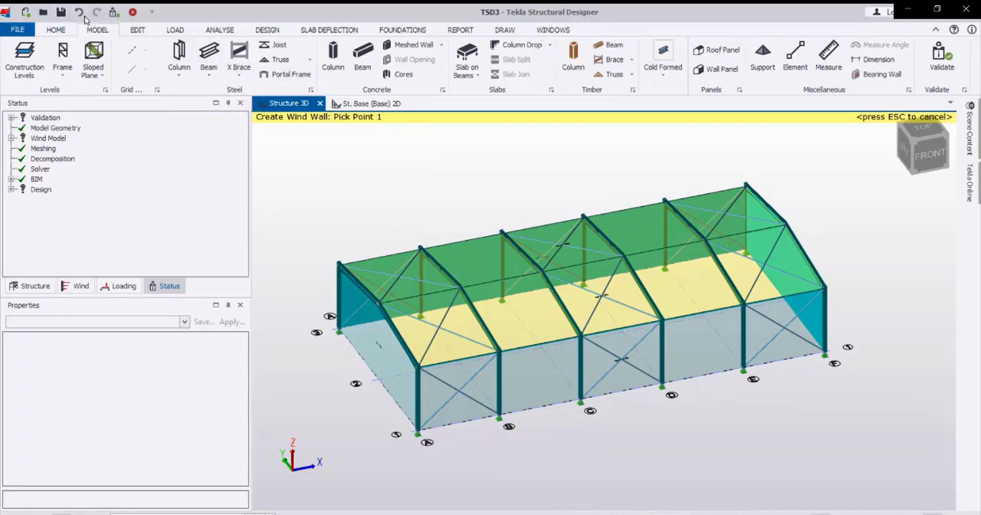
Save the project in the Youtube Channel folder as Shed2 05-04-2020.
{"action": "left_click", "coordinate": [60, 13]}
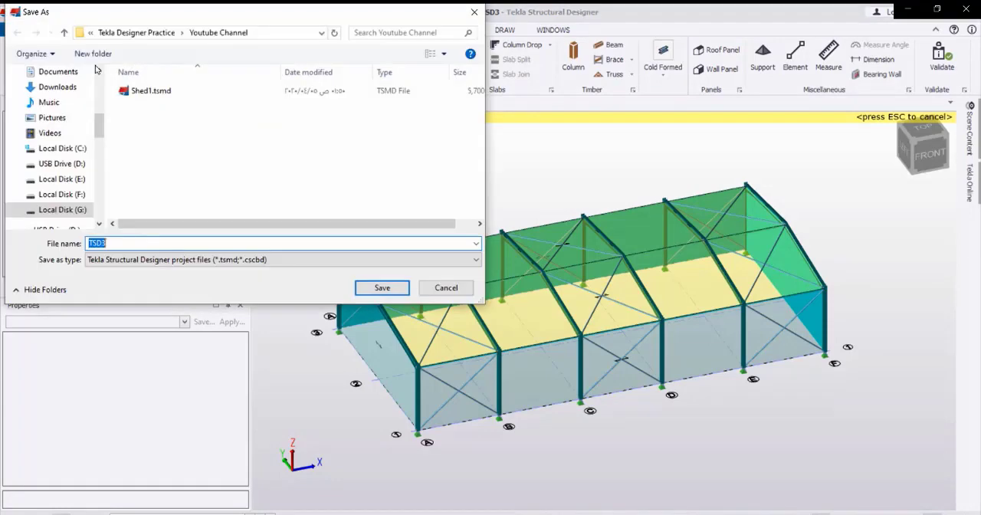
{"action": "type", "text": "Shed"}
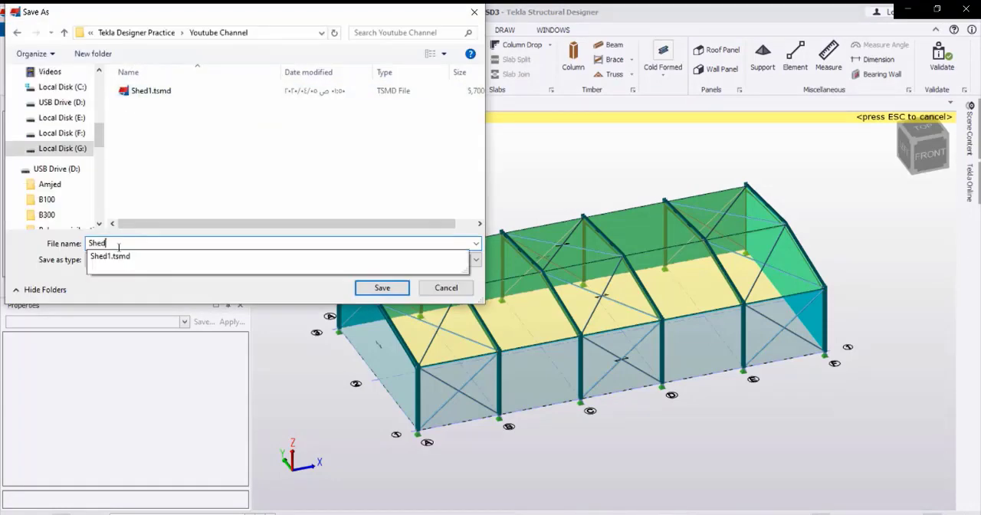
{"action": "type", "text": "2 05-04-2020"}
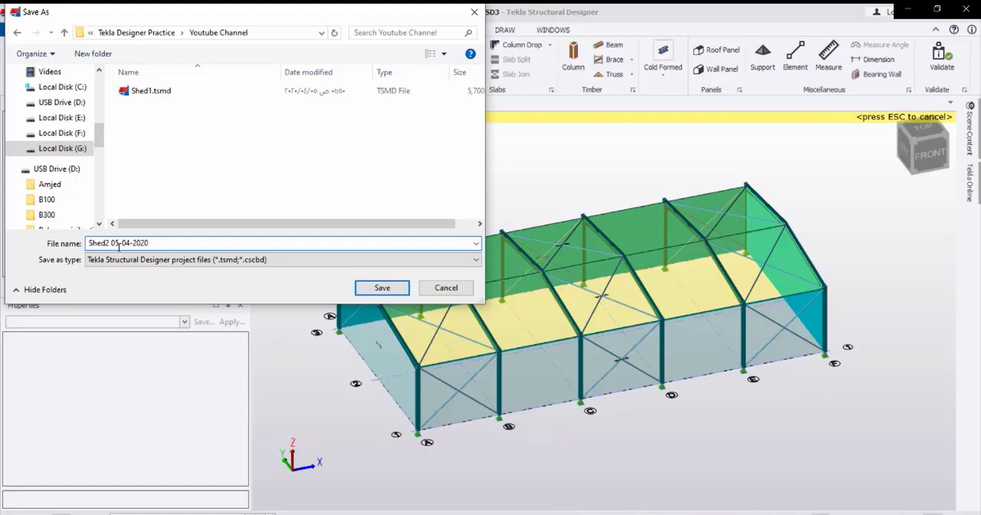
{"action": "left_click", "coordinate": [381, 288]}
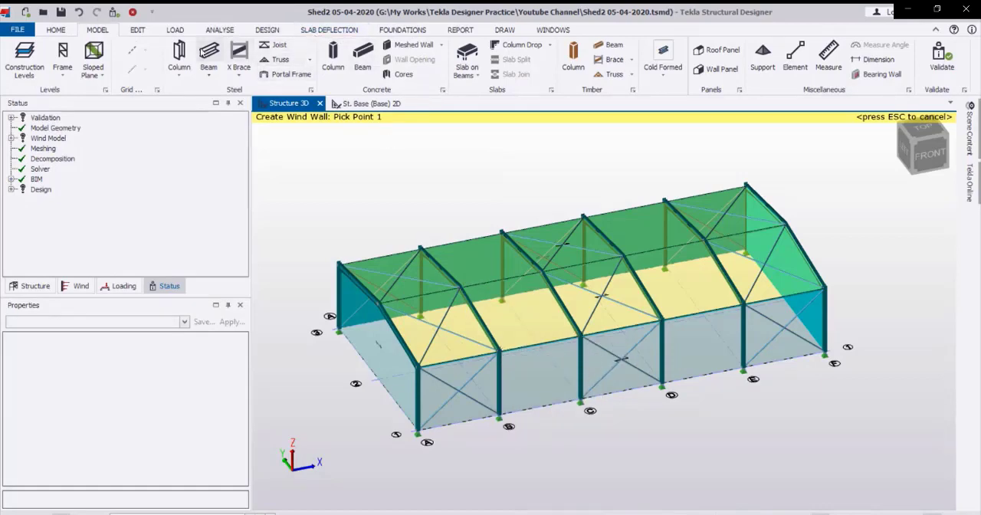
Open the loadcase definitions and delete the Snow and original Roof Live loadcases.
{"action": "left_click", "coordinate": [176, 31]}
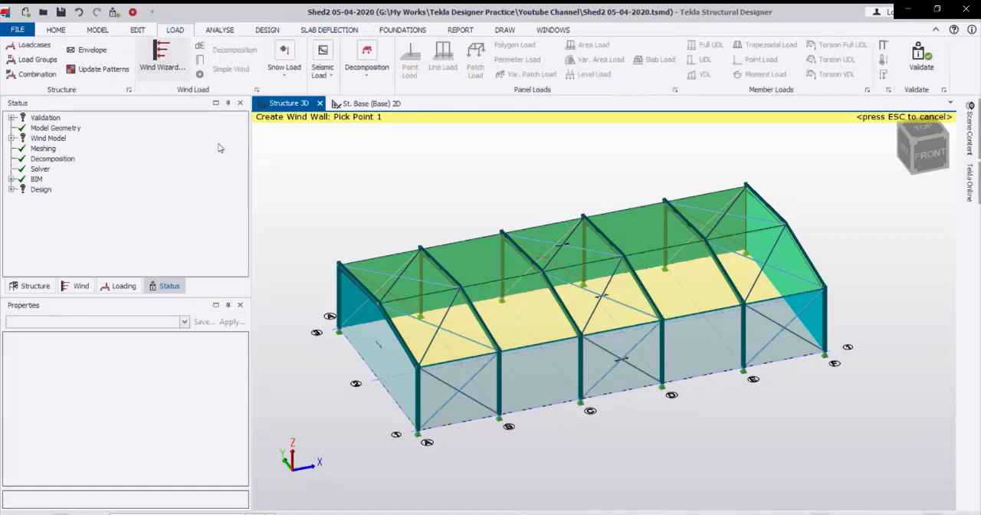
{"action": "left_click", "coordinate": [27, 46]}
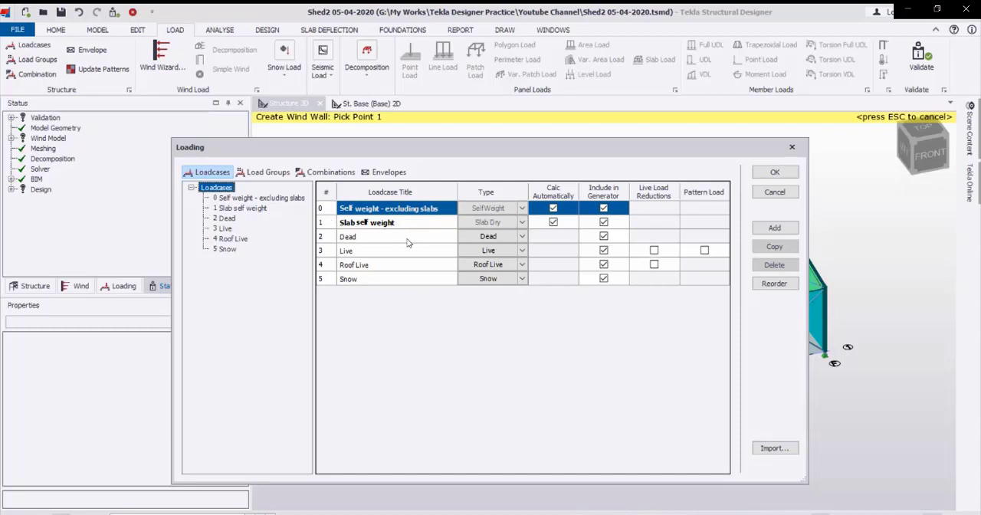
{"action": "left_click", "coordinate": [343, 252]}
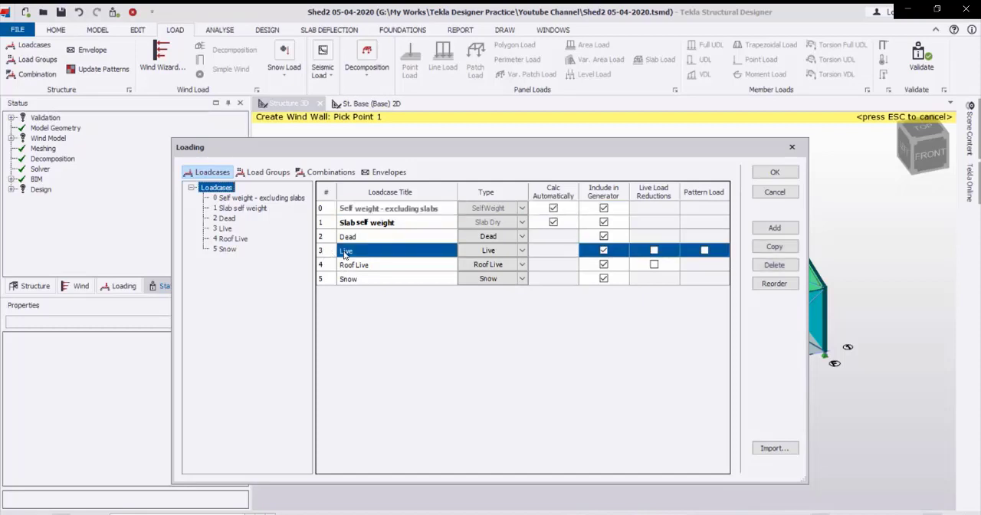
{"action": "left_click", "coordinate": [330, 282]}
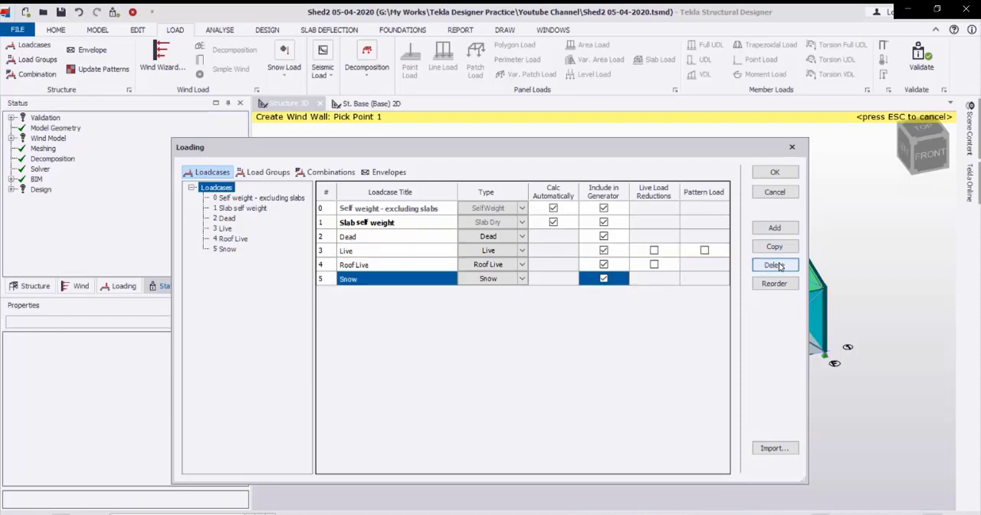
{"action": "left_click", "coordinate": [775, 266]}
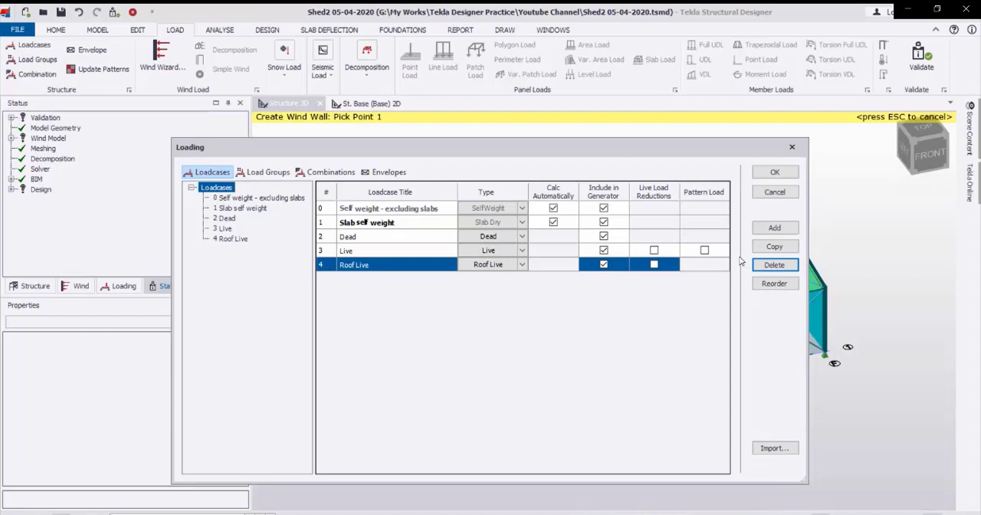
{"action": "left_click", "coordinate": [776, 266]}
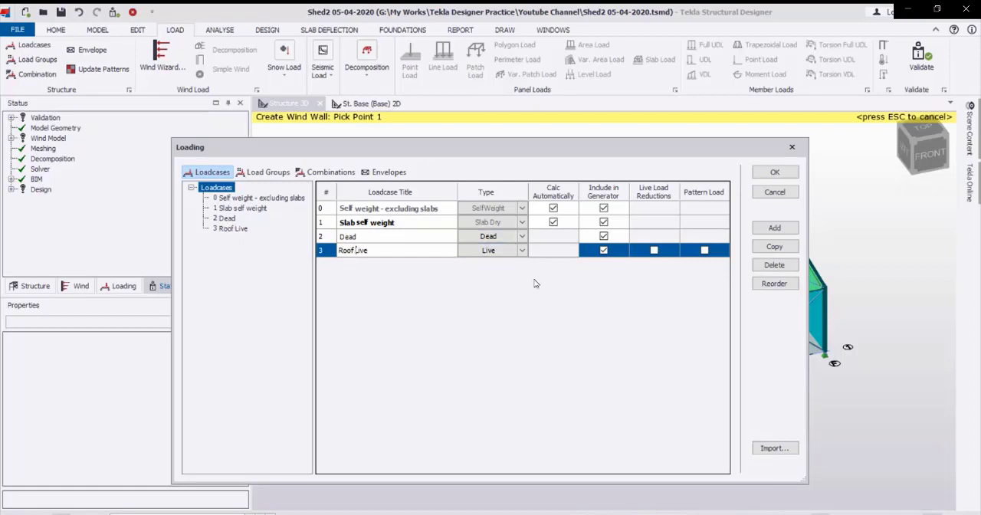
Rename the Live loadcase as Roof Live, set its type to Roof Live, and accept the loadcase list.
{"action": "left_click", "coordinate": [523, 251]}
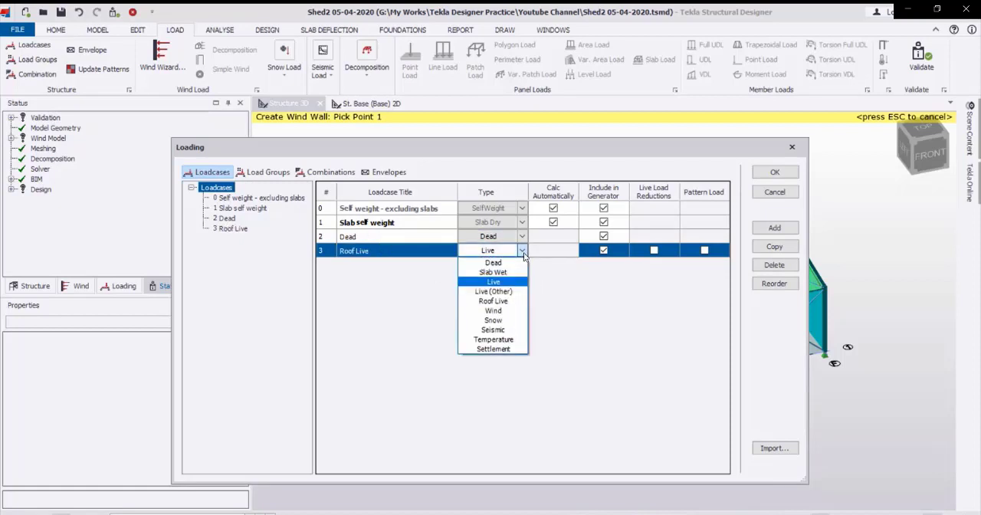
{"action": "left_click", "coordinate": [500, 302]}
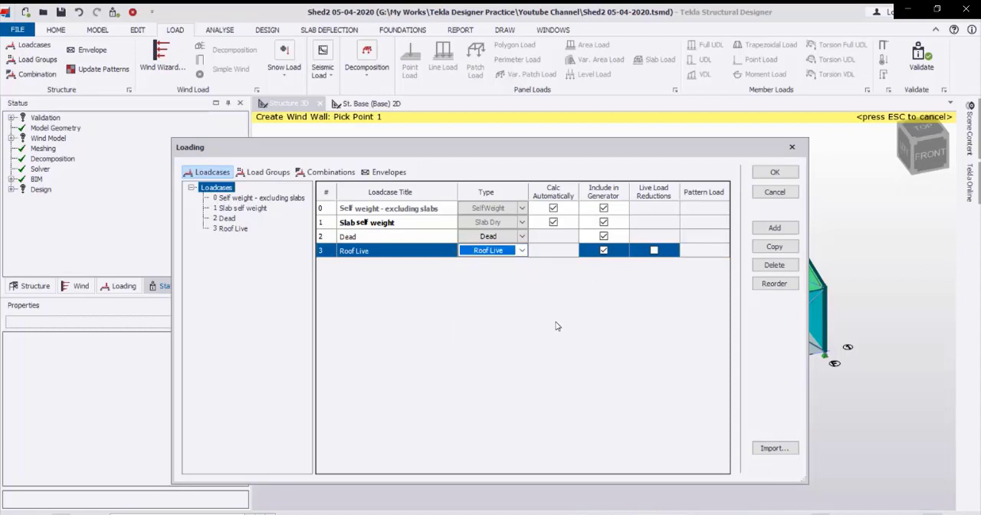
{"action": "left_click", "coordinate": [775, 172]}
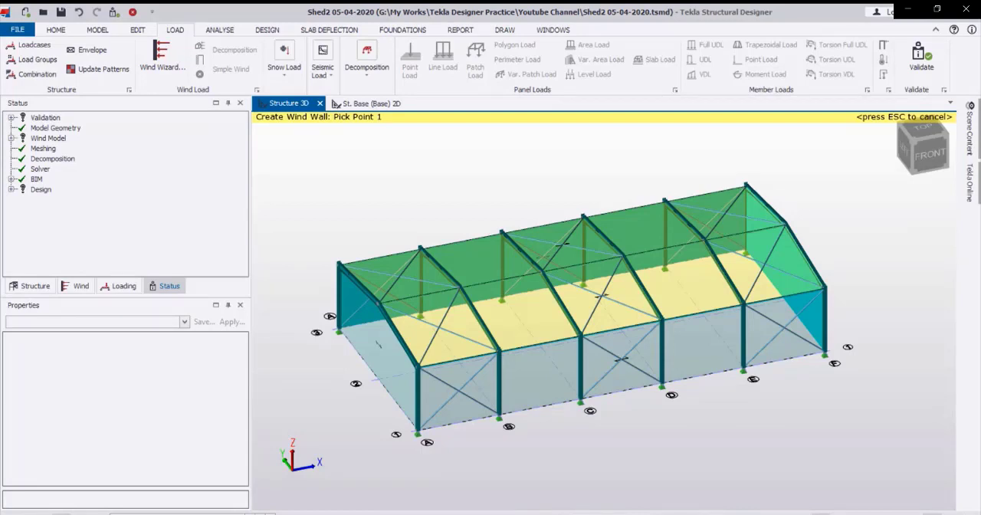
In the Dead loadcase, apply a 0.5 kN/m² Global Z area load, measured along the element, to both roof panels.
{"action": "left_click", "coordinate": [251, 514]}
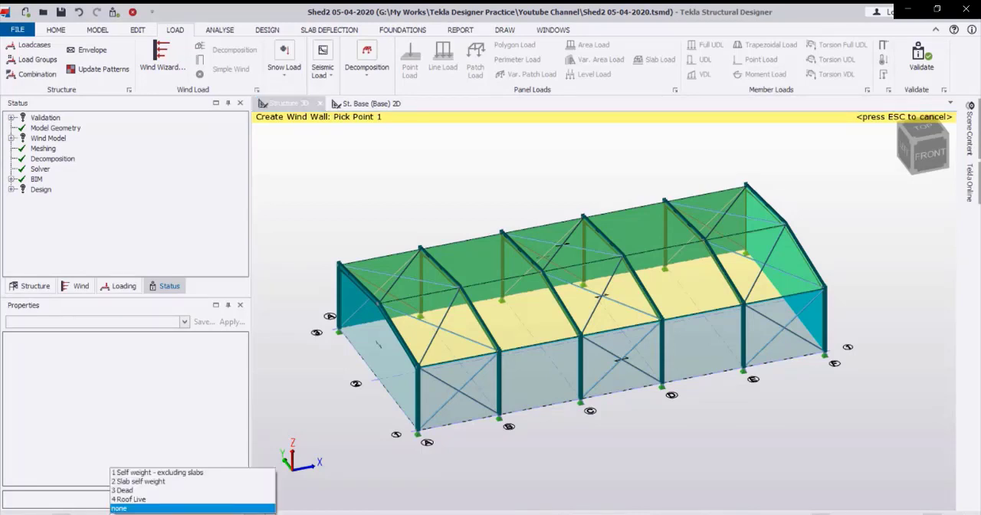
{"action": "left_click", "coordinate": [195, 494]}
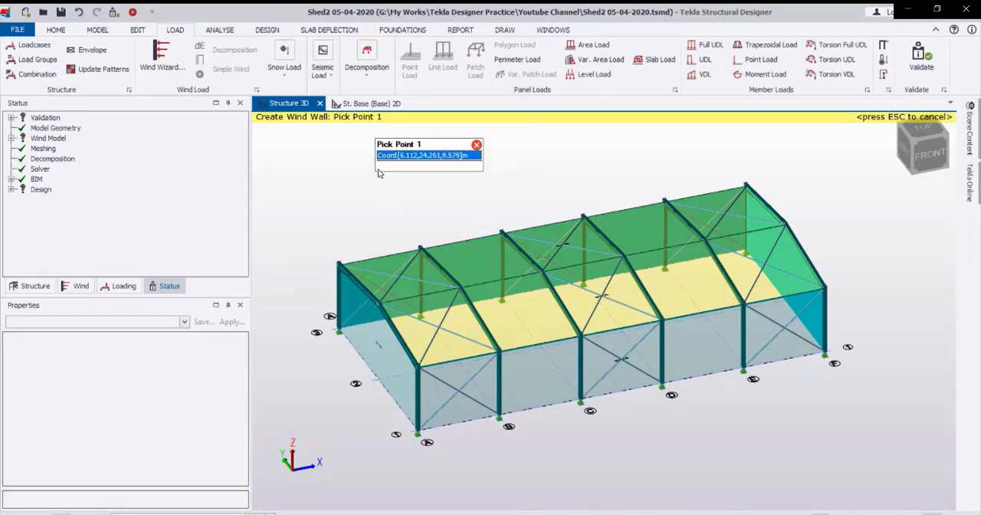
{"action": "left_click", "coordinate": [590, 46]}
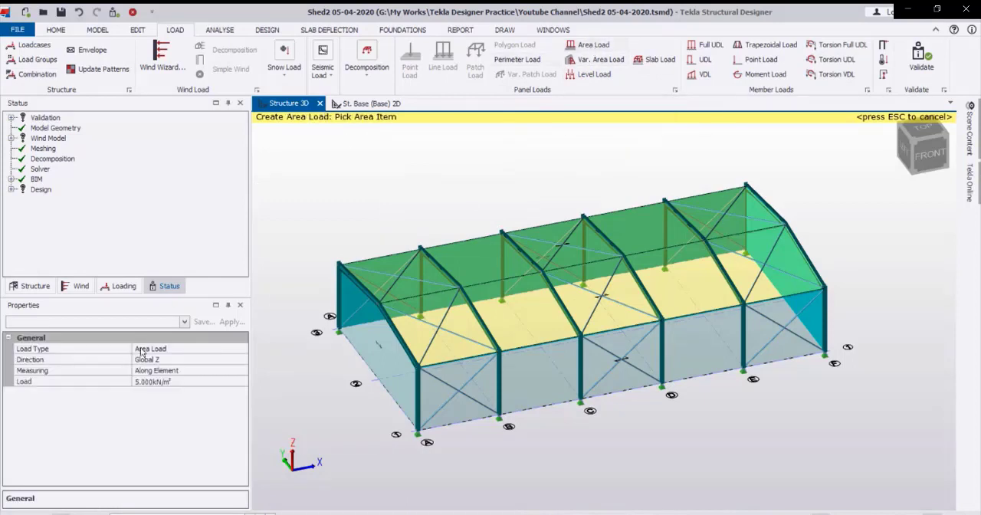
{"action": "left_click", "coordinate": [176, 382]}
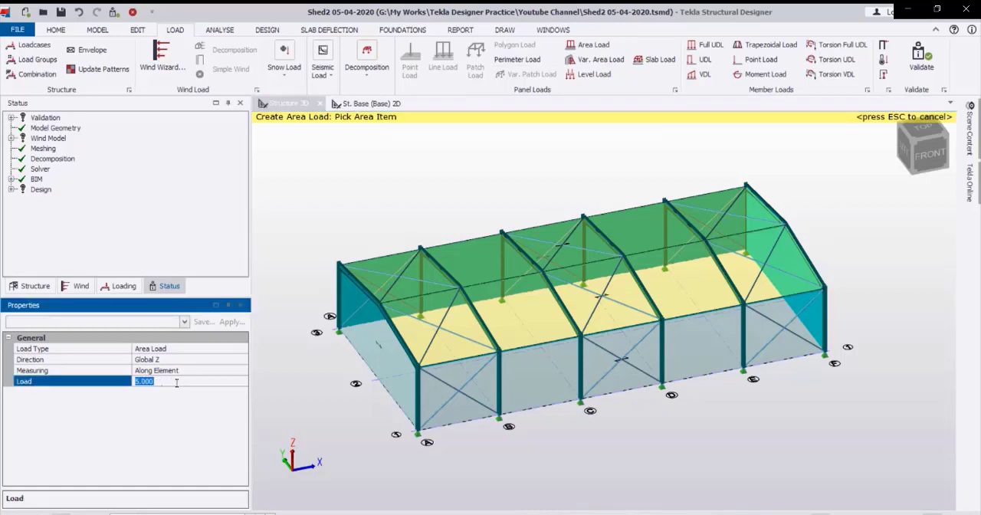
{"action": "type", "text": "0."}
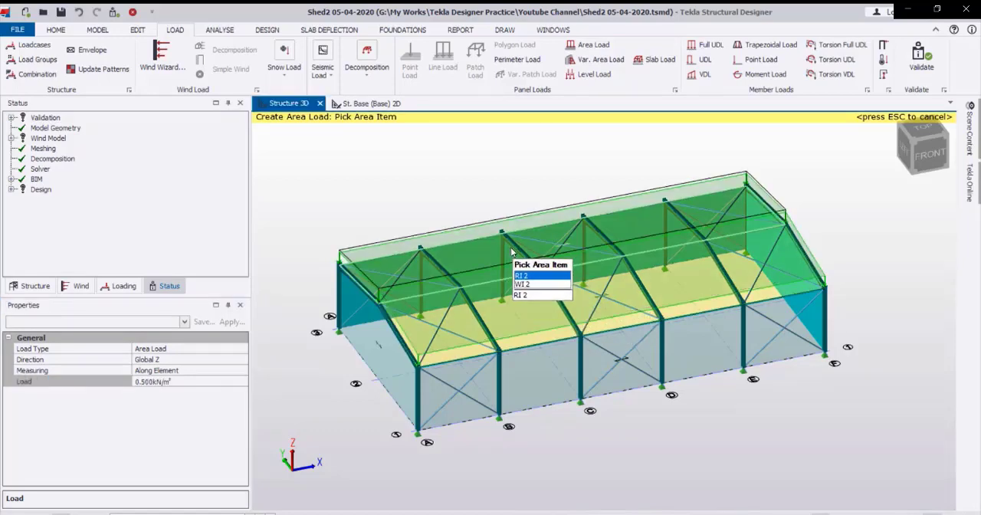
{"action": "key", "text": "Escape"}
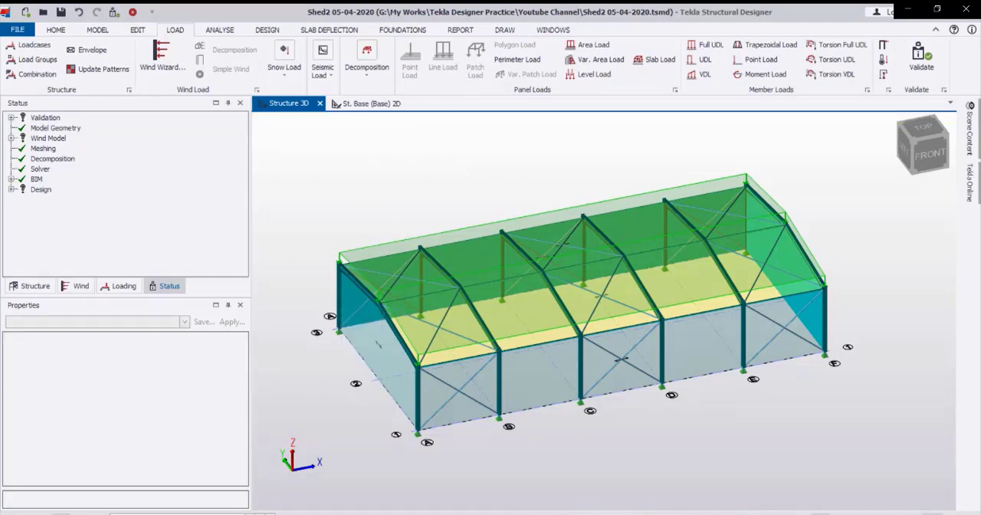
In the Roof Live loadcase, apply a 1 kN/m² Global Z area load, measured along the element, to both roof panels.
{"action": "left_click", "coordinate": [192, 511]}
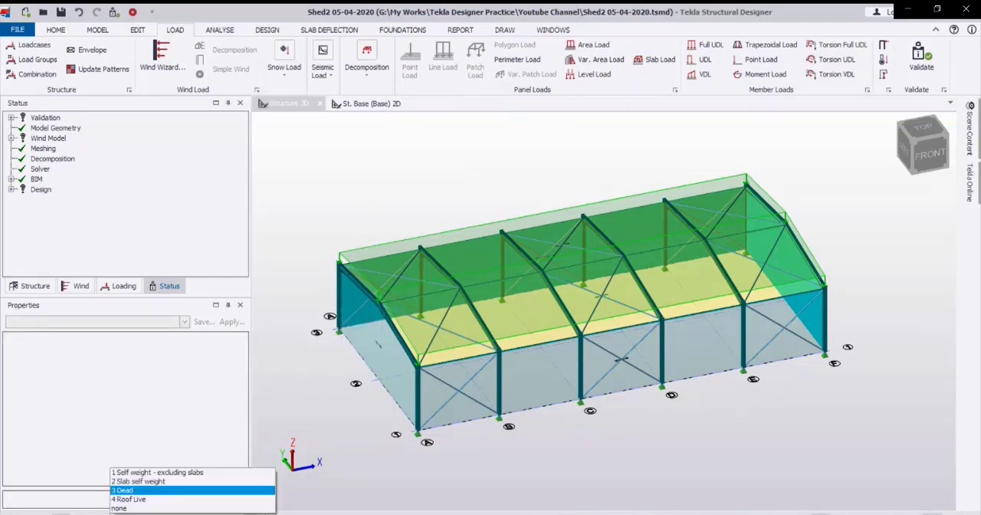
{"action": "left_click", "coordinate": [184, 498]}
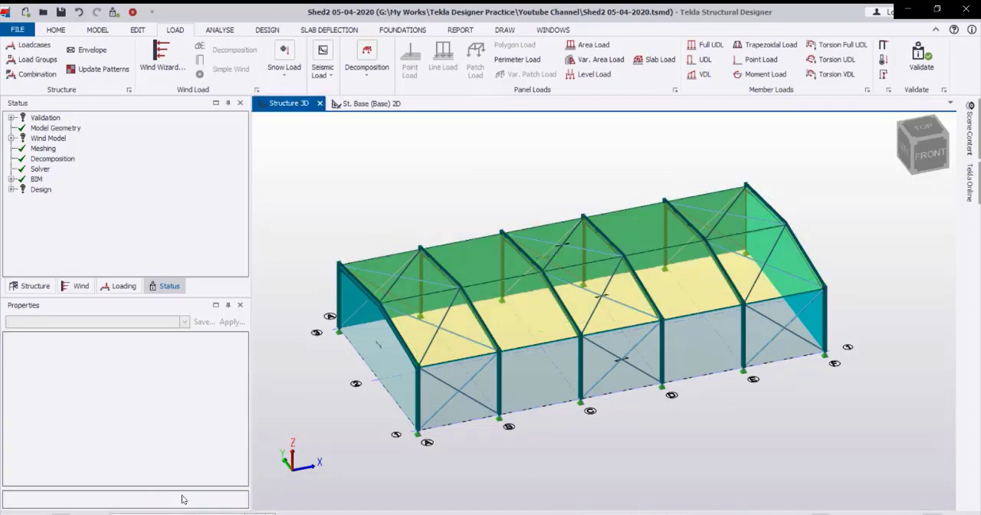
{"action": "left_click", "coordinate": [592, 45]}
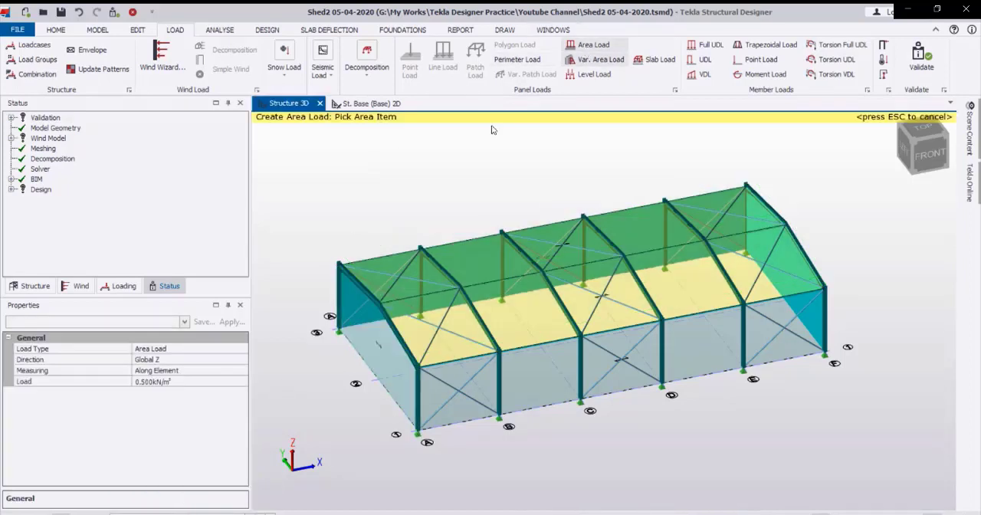
{"action": "left_click", "coordinate": [182, 382]}
{"action": "double_click", "coordinate": [181, 382]}
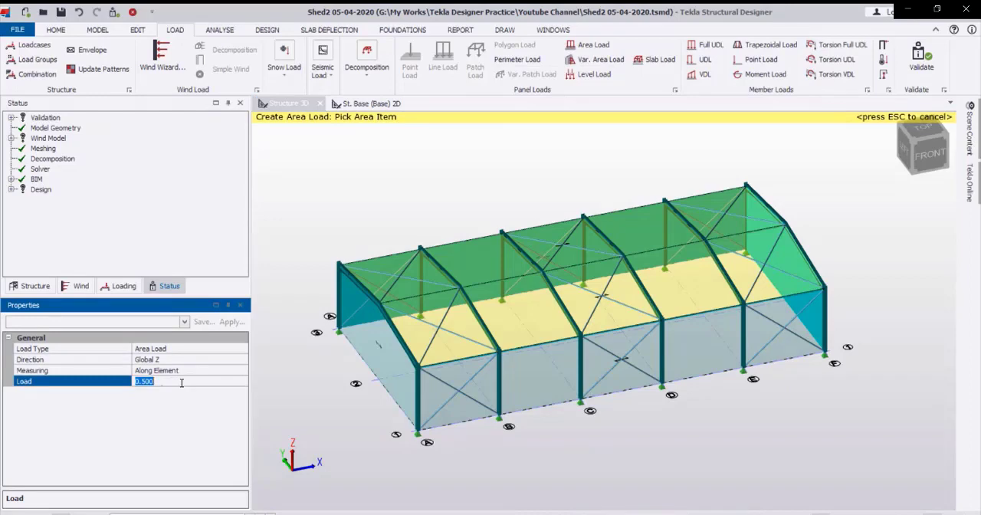
{"action": "type", "text": "0kN/m²"}
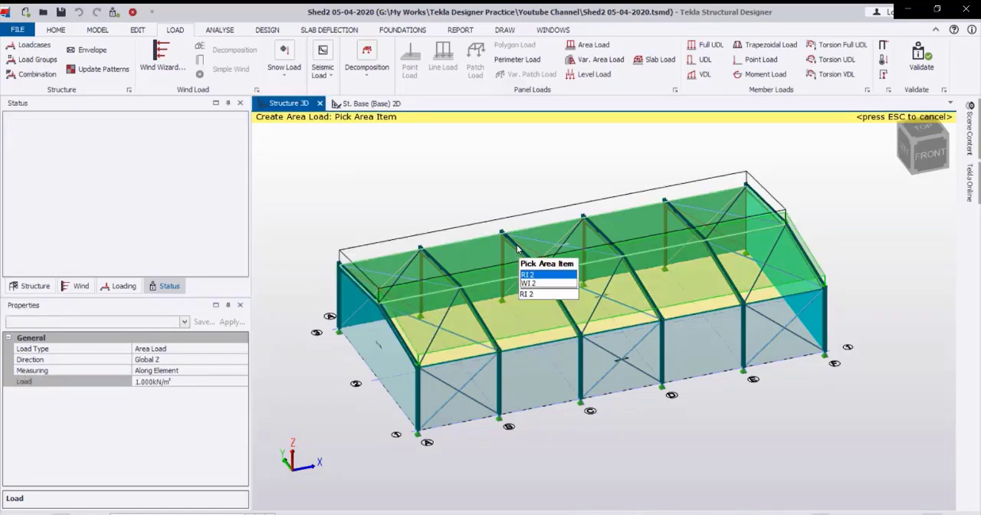
{"action": "left_click", "coordinate": [517, 245]}
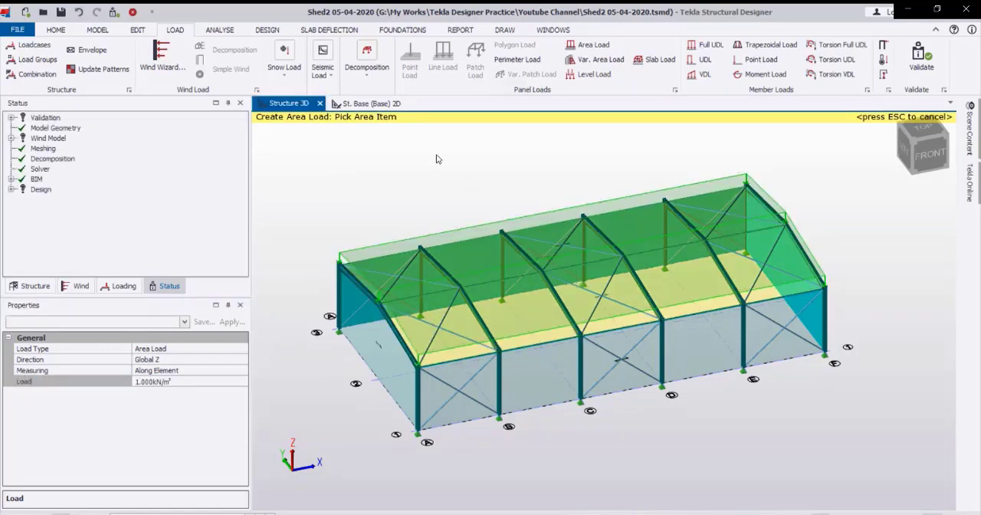
{"action": "key", "text": "Escape"}
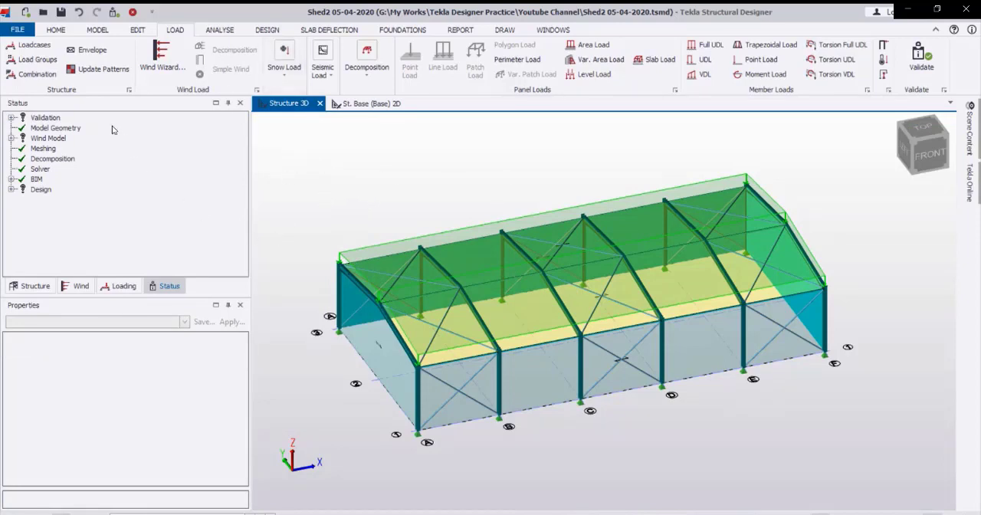
Start the Wind Wizard and accept the ASCE/SEI 7-10 Directional Procedure Part 1 for rigid buildings of all heights.
{"action": "left_click", "coordinate": [162, 55]}
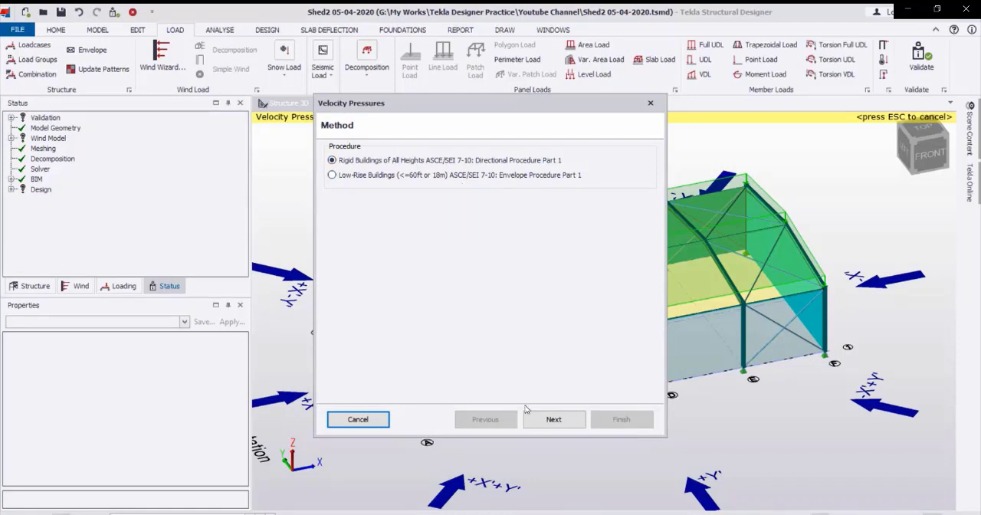
{"action": "left_click", "coordinate": [551, 421]}
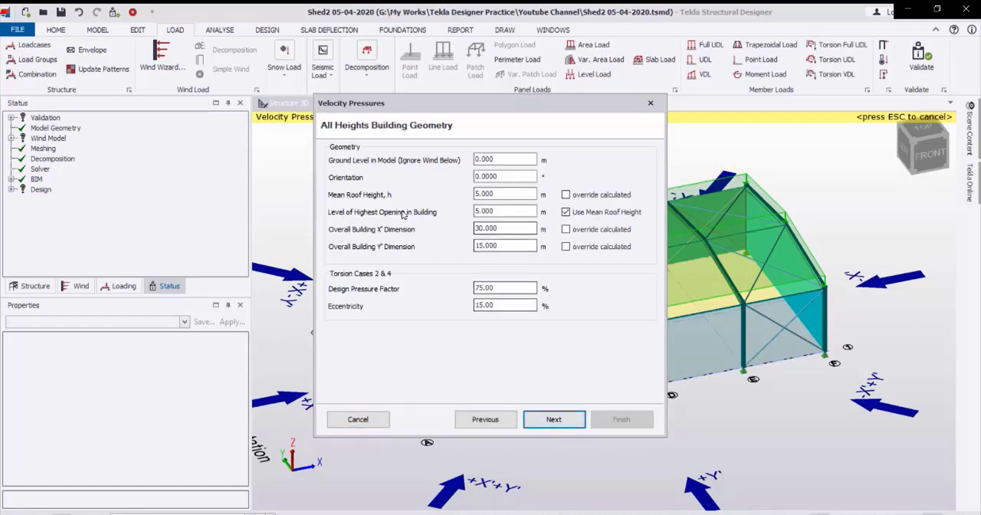
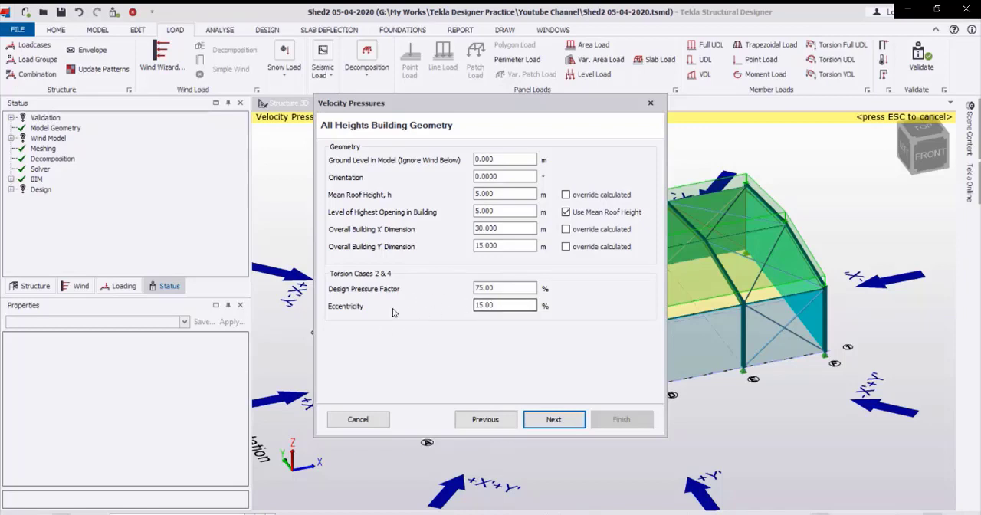
Set the torsion eccentricity to 5% in the building geometry and proceed to the basic wind data.
{"action": "left_click", "coordinate": [501, 306]}
{"action": "double_click", "coordinate": [501, 306]}
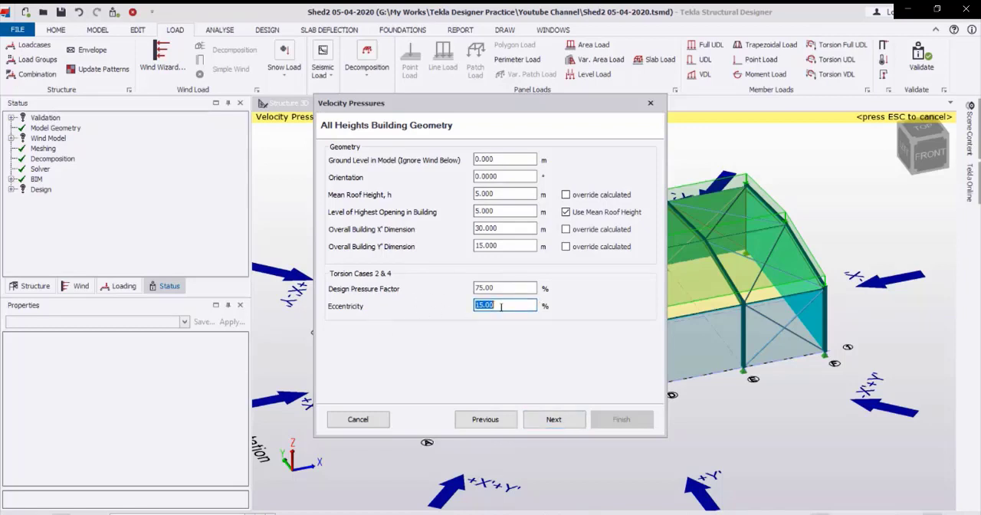
{"action": "type", "text": "5"}
{"action": "left_click", "coordinate": [551, 419]}
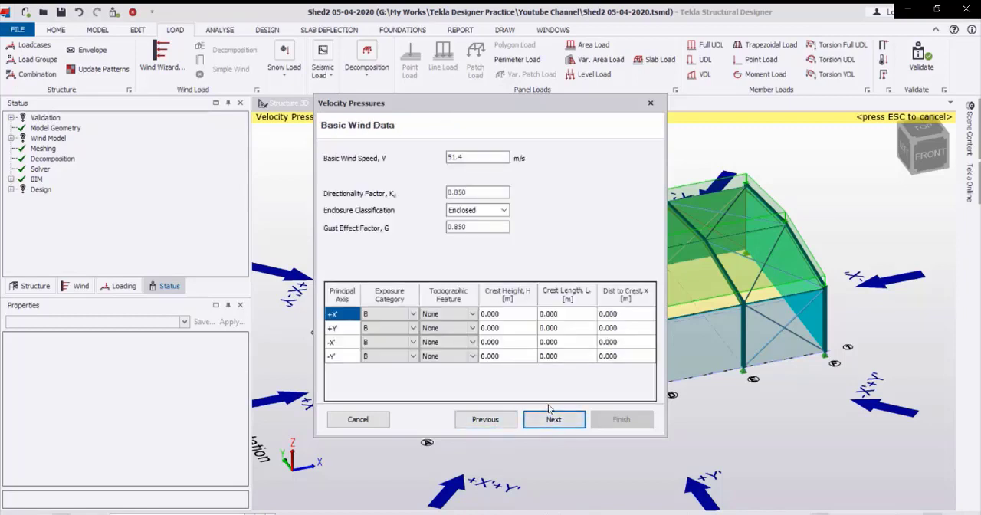
Set the basic wind speed to 45 m/s, keep the enclosure classification Enclosed, and proceed to the velocity pressure results.
{"action": "double_click", "coordinate": [466, 156]}
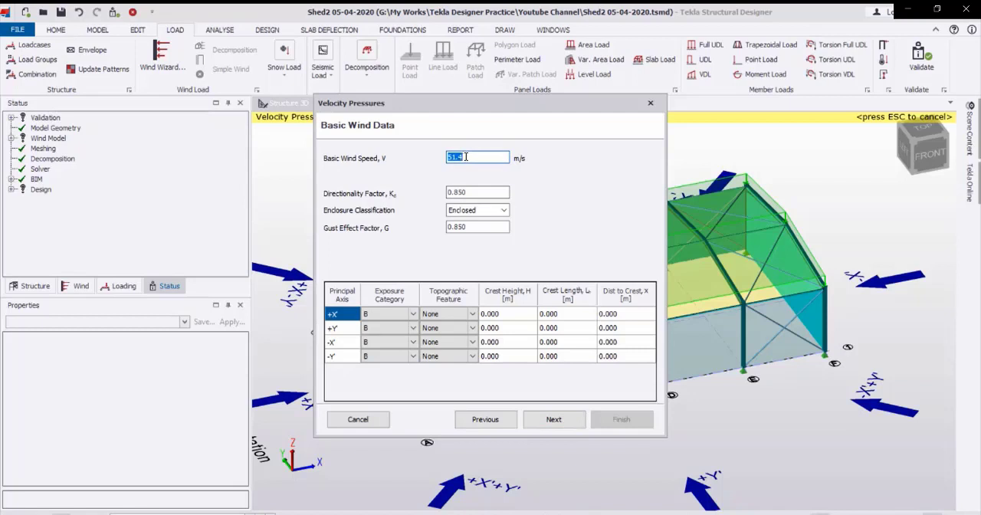
{"action": "type", "text": "45"}
{"action": "left_click", "coordinate": [504, 210]}
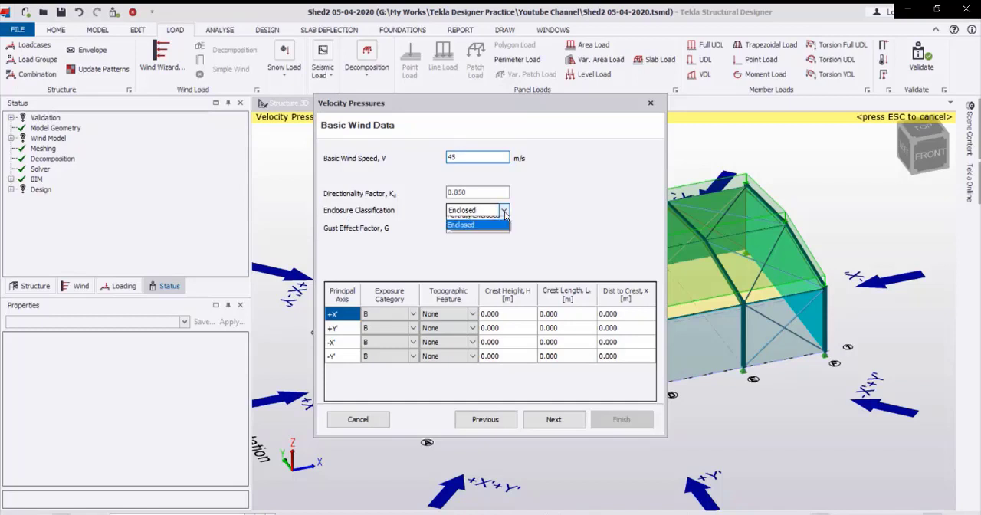
{"action": "left_click", "coordinate": [504, 213]}
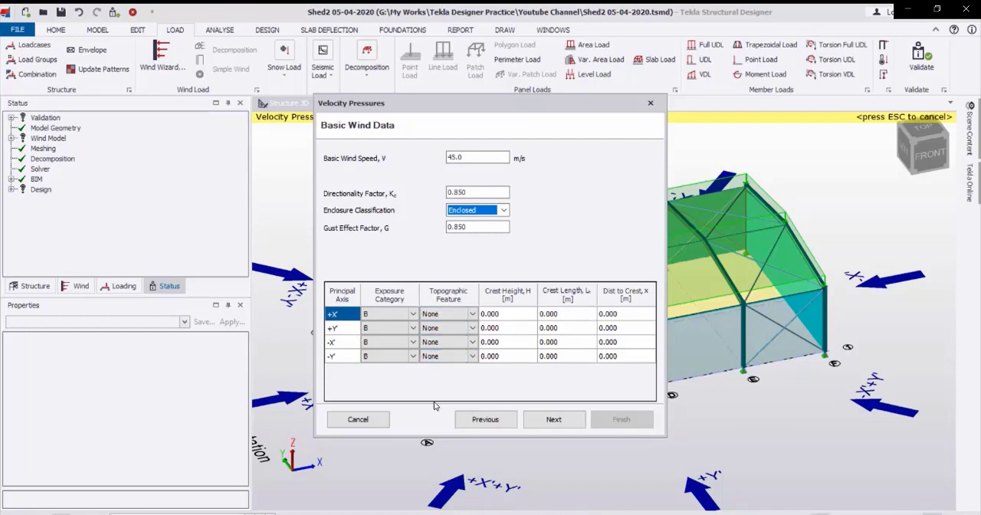
{"action": "left_click", "coordinate": [547, 422]}
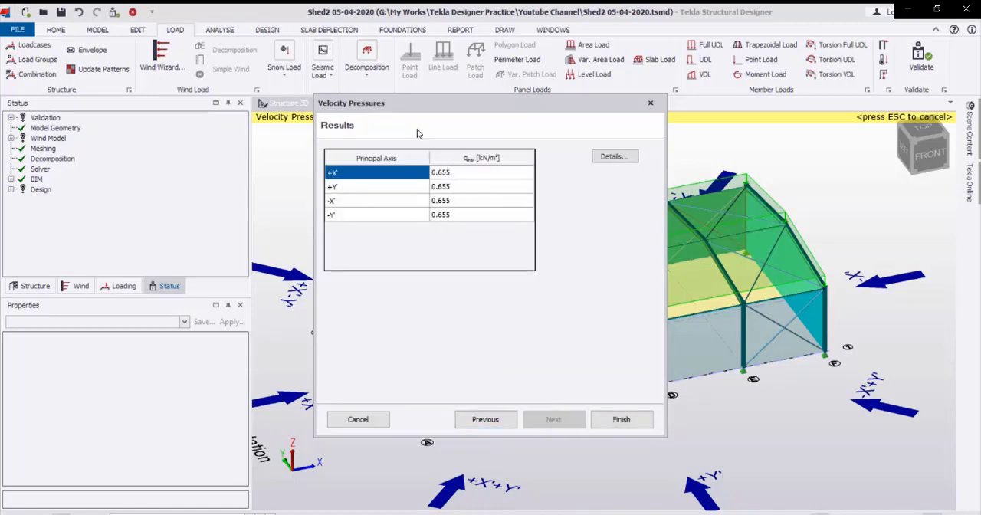
Review the detailed site details, intermediate factors and velocity pressures, and finish the Wind Wizard.
{"action": "left_click", "coordinate": [614, 156]}
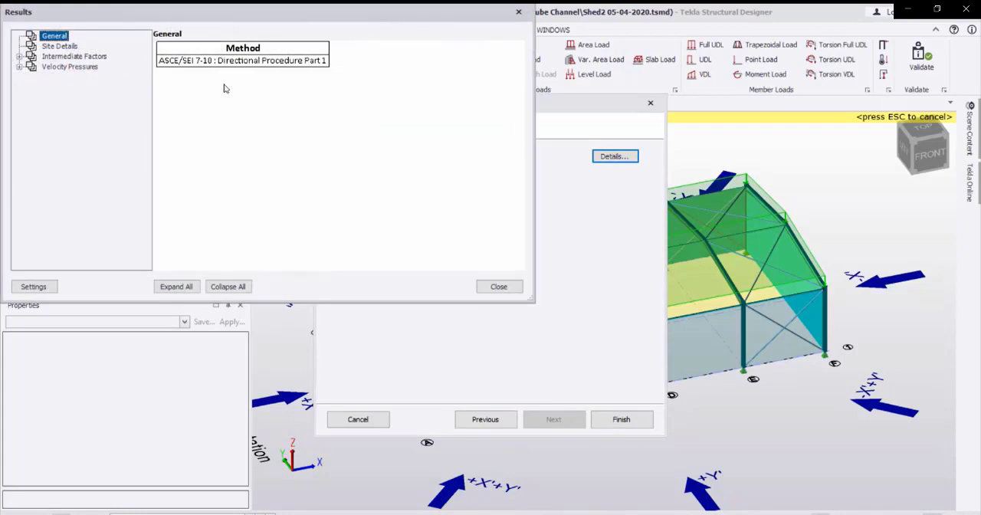
{"action": "left_click", "coordinate": [57, 47]}
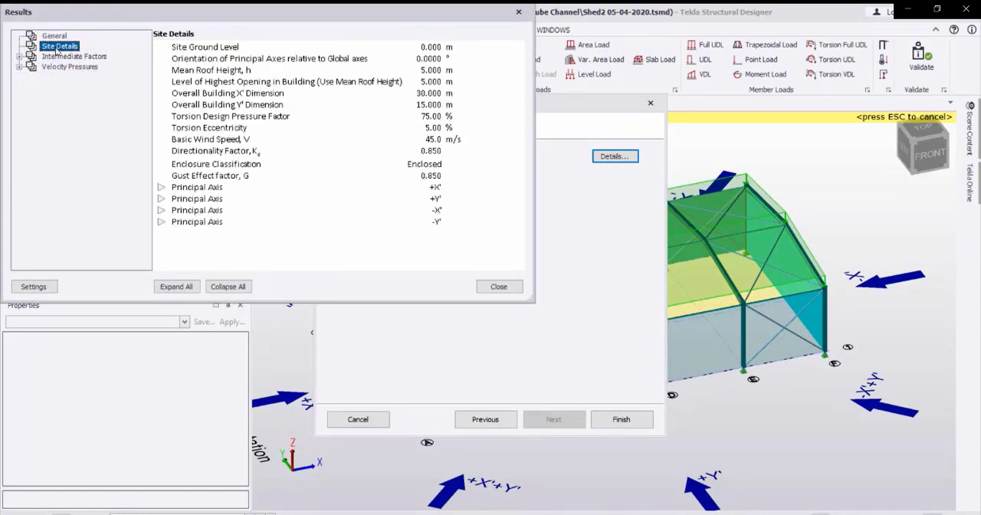
{"action": "double_click", "coordinate": [57, 57]}
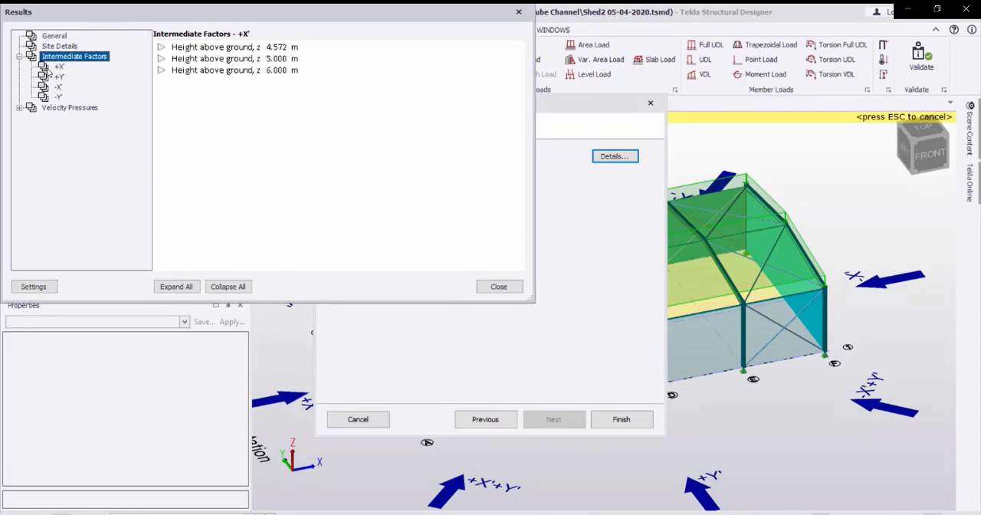
{"action": "left_click", "coordinate": [52, 66]}
{"action": "double_click", "coordinate": [53, 108]}
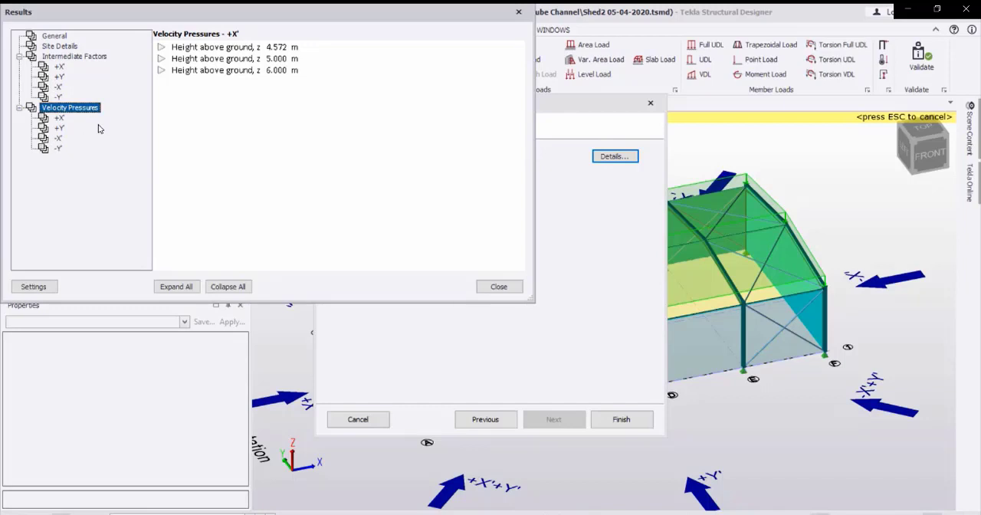
{"action": "left_click", "coordinate": [498, 286]}
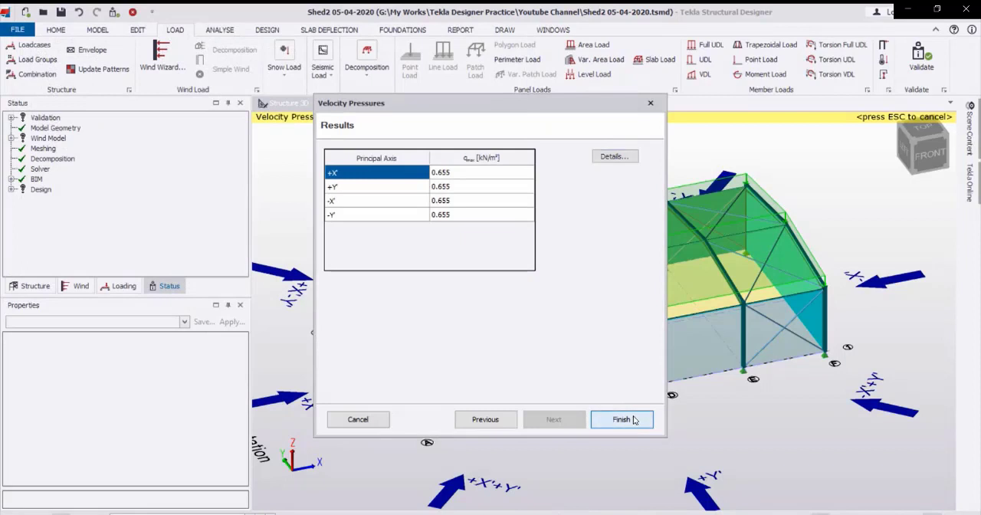
{"action": "left_click", "coordinate": [621, 419]}
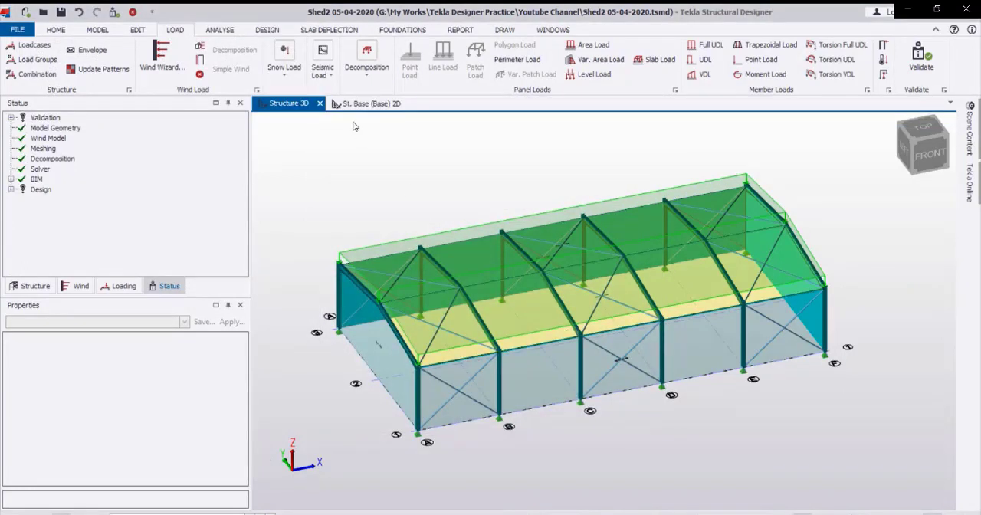
Auto-generate wind loadcases for the +X', +Y', -X' and -Y' directions, accept them, and check the available loadcase list.
{"action": "left_click", "coordinate": [199, 61]}
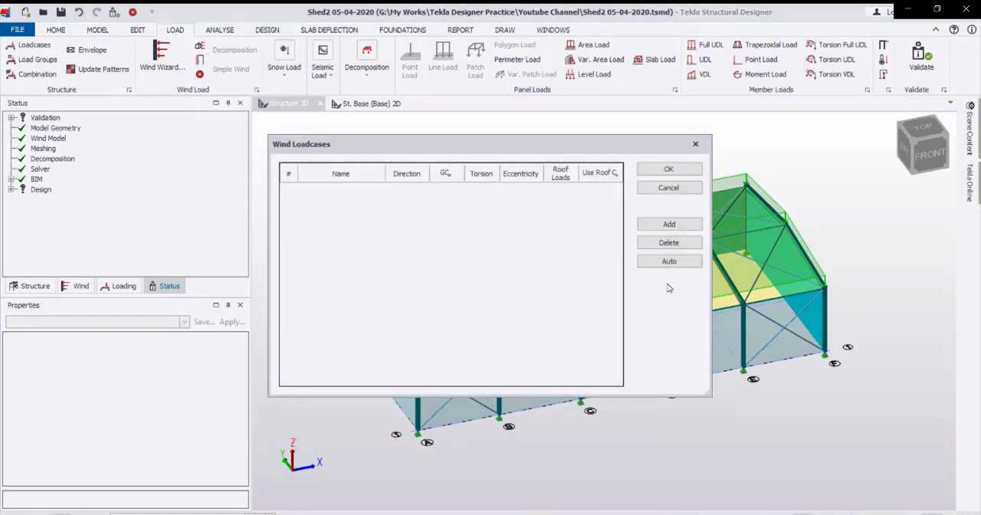
{"action": "left_click", "coordinate": [684, 262]}
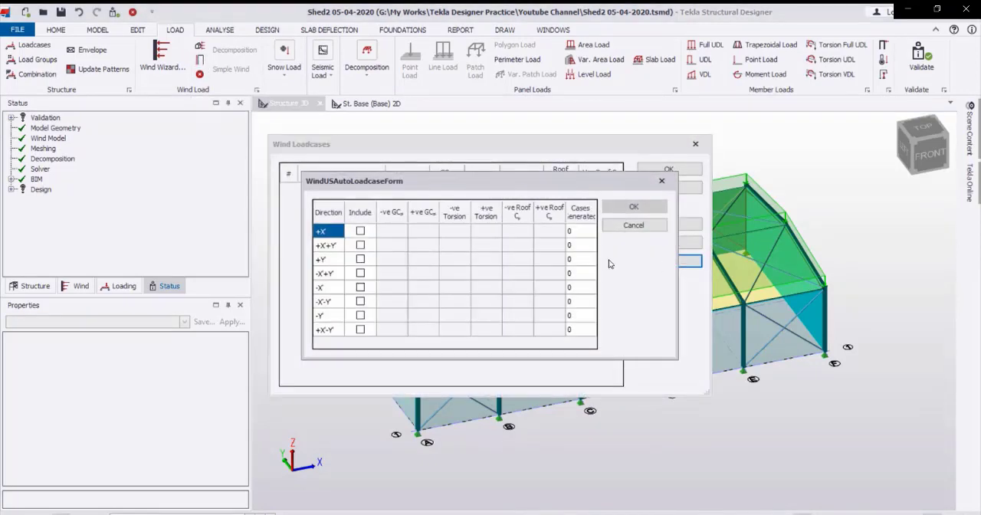
{"action": "left_click", "coordinate": [360, 231]}
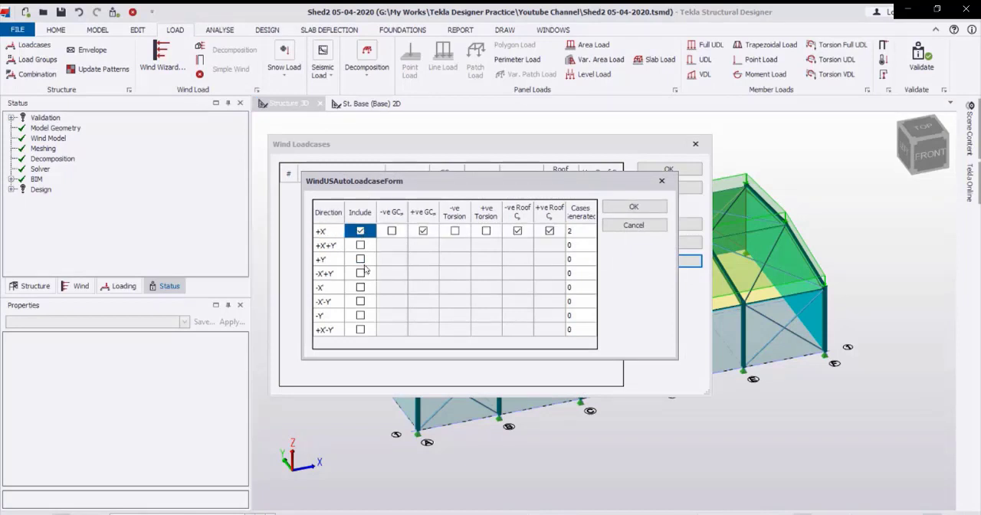
{"action": "left_click", "coordinate": [360, 259]}
{"action": "left_click", "coordinate": [360, 288]}
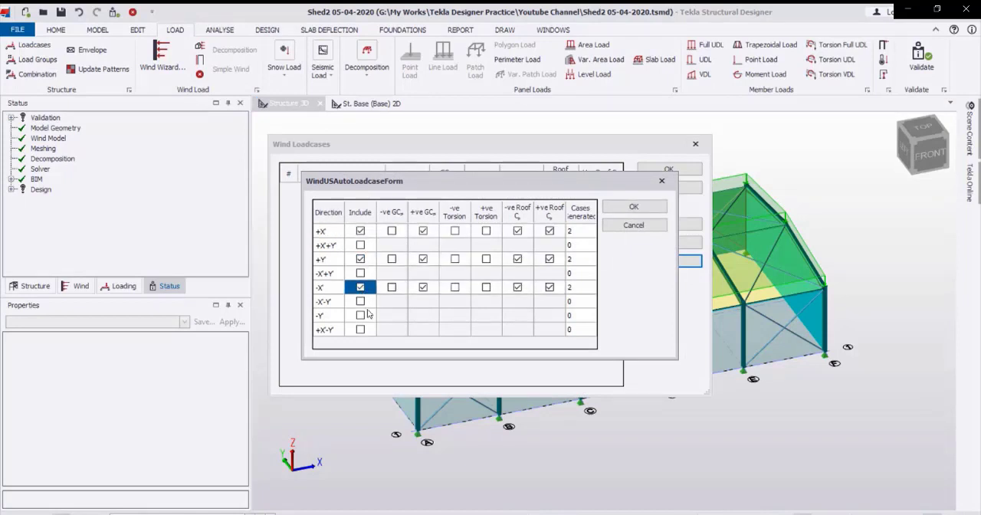
{"action": "left_click", "coordinate": [360, 315]}
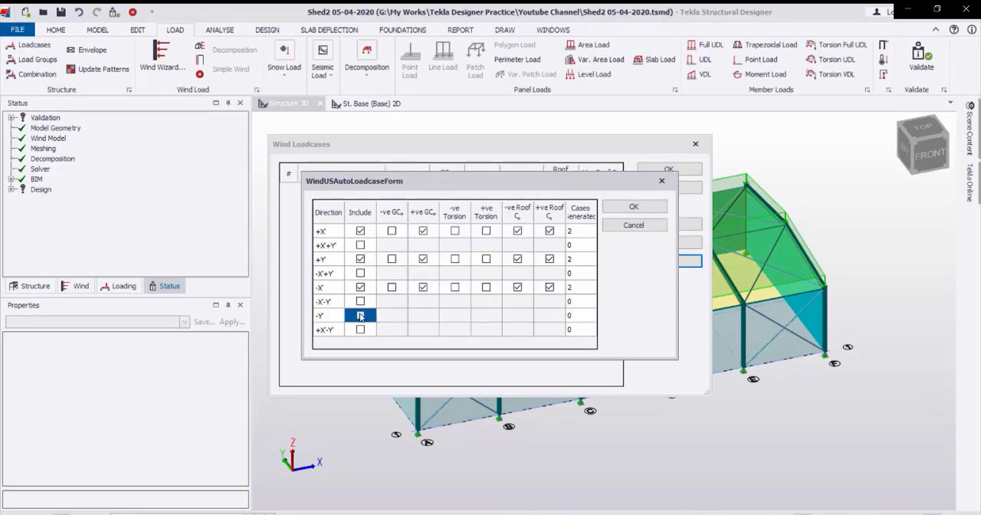
{"action": "left_click", "coordinate": [646, 208]}
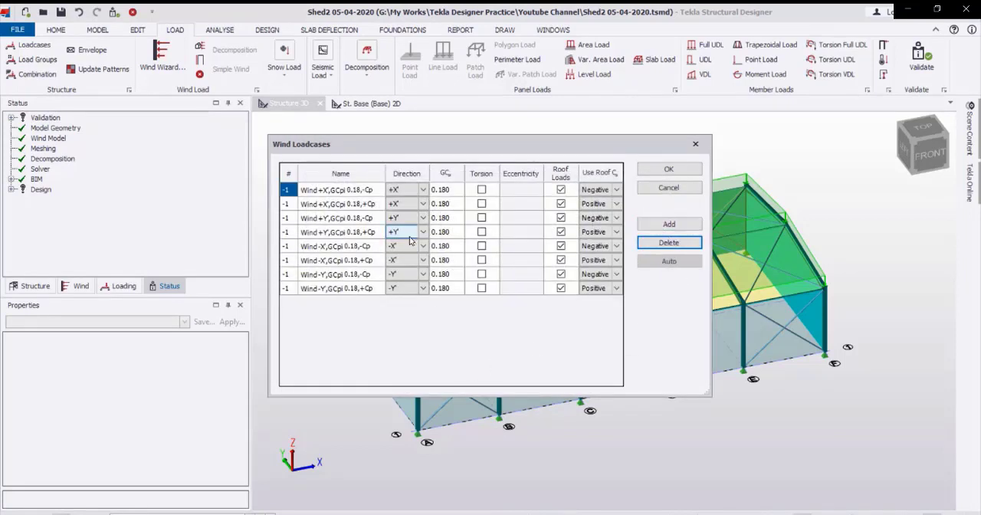
{"action": "left_click", "coordinate": [689, 170]}
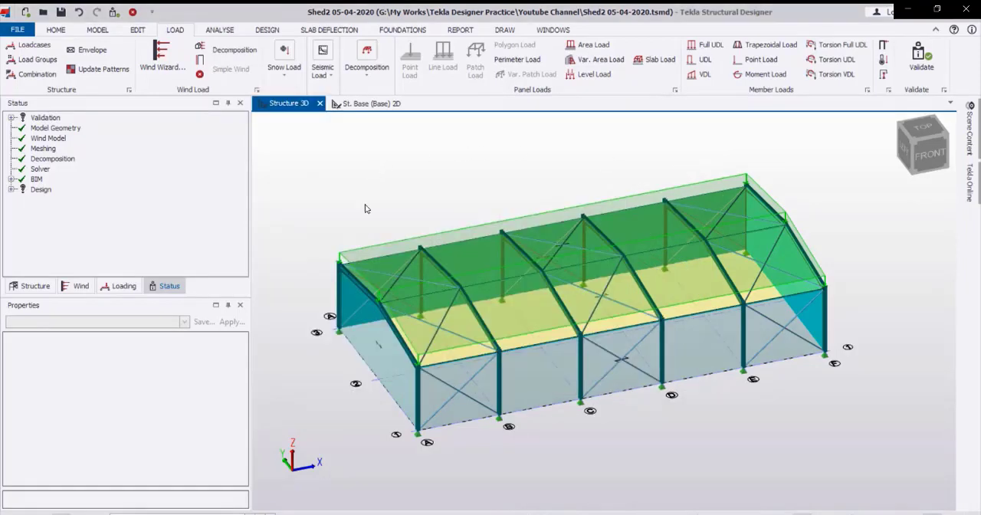
{"action": "left_click", "coordinate": [251, 513]}
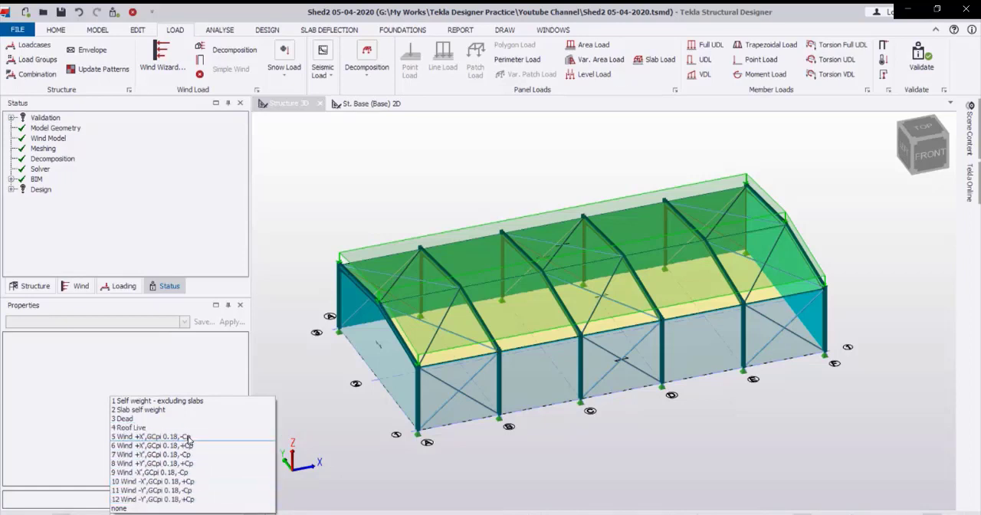
{"action": "left_click", "coordinate": [362, 464]}
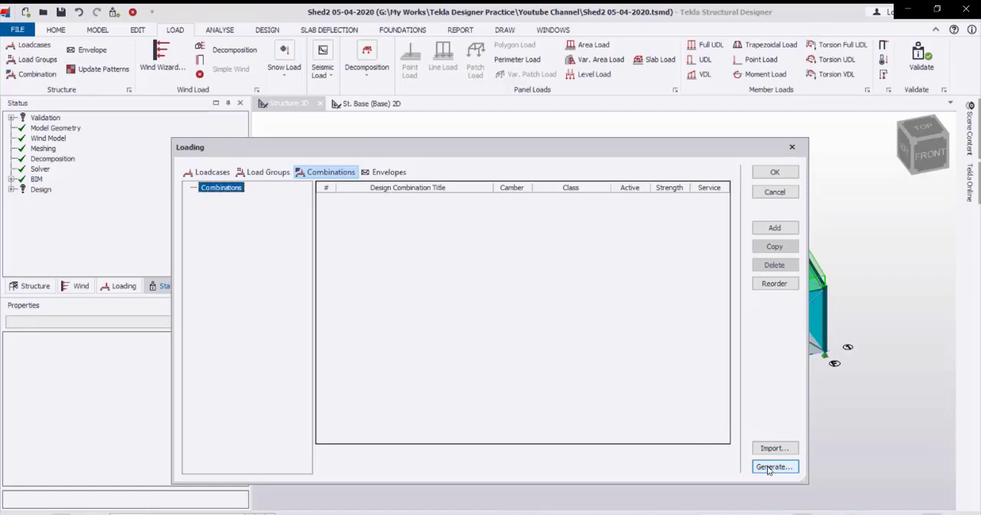
Start the combination generator, deleting previously generated combinations, and exclude the ASD combinations D+L, D+Lr and D+0.75L+0.75Lr.
{"action": "left_click", "coordinate": [771, 467]}
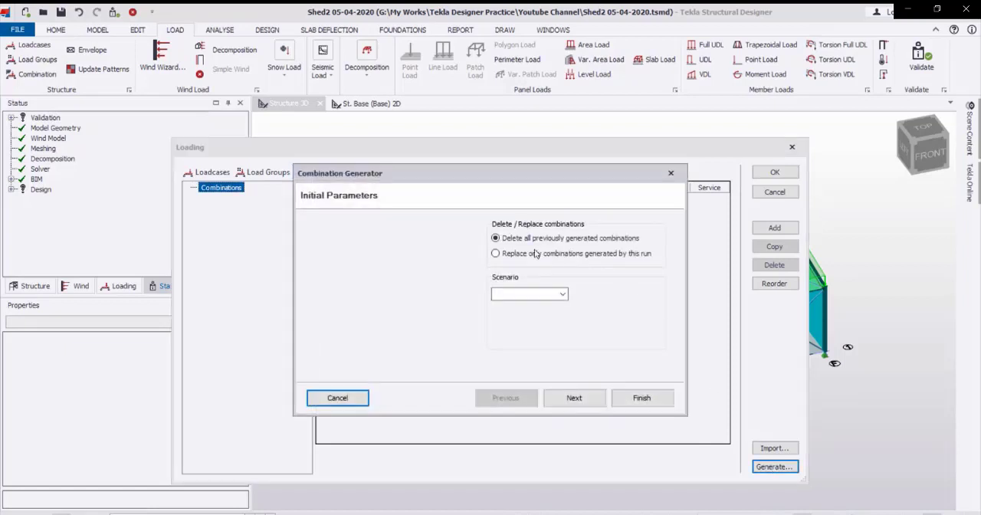
{"action": "left_click", "coordinate": [587, 399]}
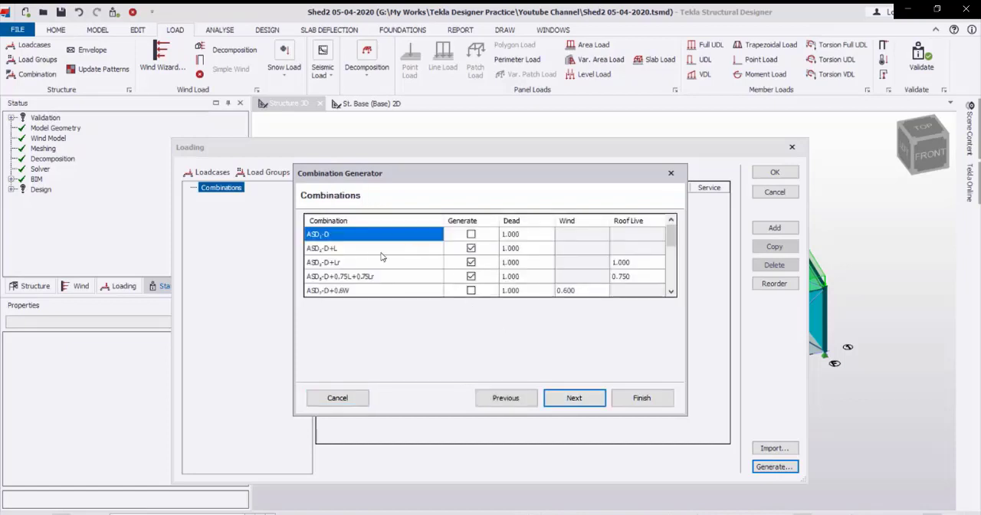
{"action": "scroll", "coordinate": [476, 252], "scroll_direction": "down", "scroll_amount": 3}
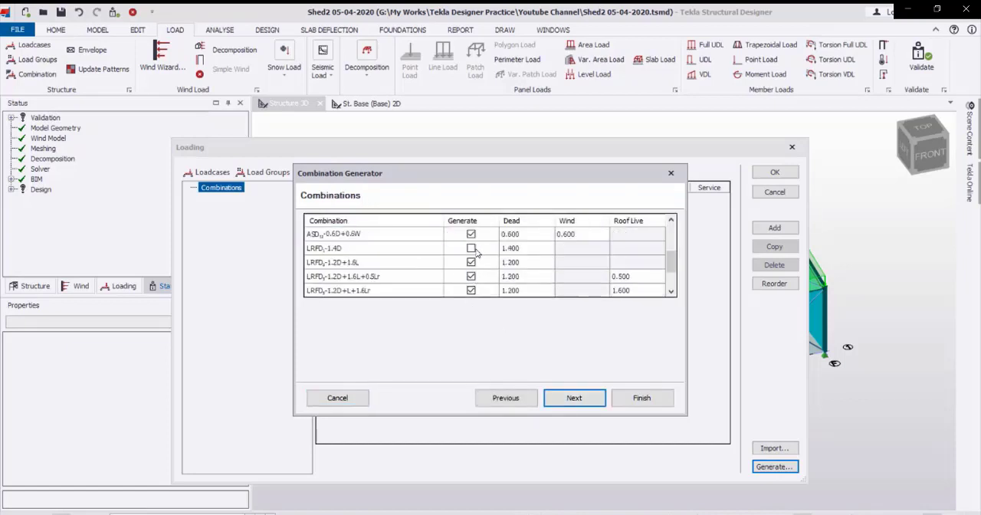
{"action": "scroll", "coordinate": [476, 252], "scroll_direction": "up", "scroll_amount": 3}
{"action": "left_click", "coordinate": [472, 250]}
{"action": "left_click", "coordinate": [472, 264]}
{"action": "left_click", "coordinate": [472, 277]}
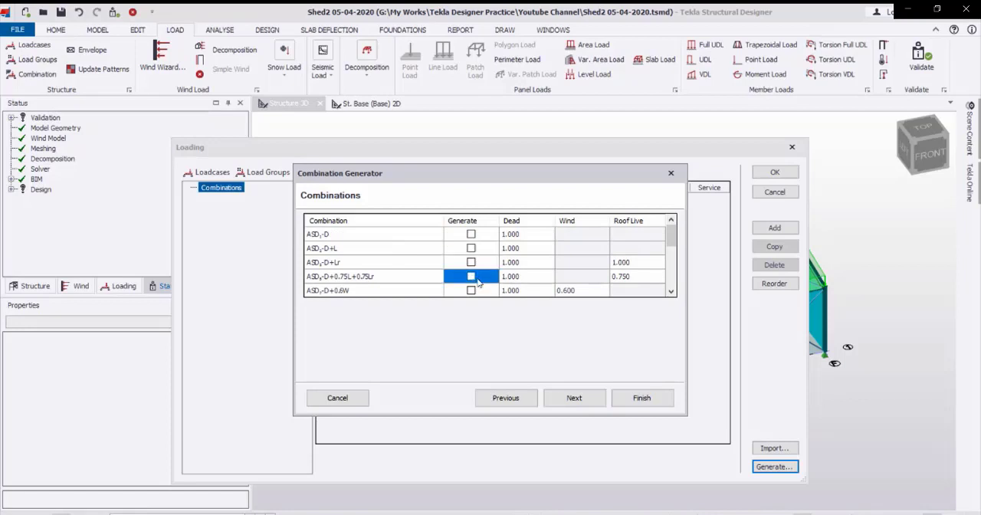
Include the LRFD 1.4D combination, exclude ASD 0.6D+0.6W, and check the remaining combination selections.
{"action": "scroll", "coordinate": [484, 274], "scroll_direction": "down", "scroll_amount": 3}
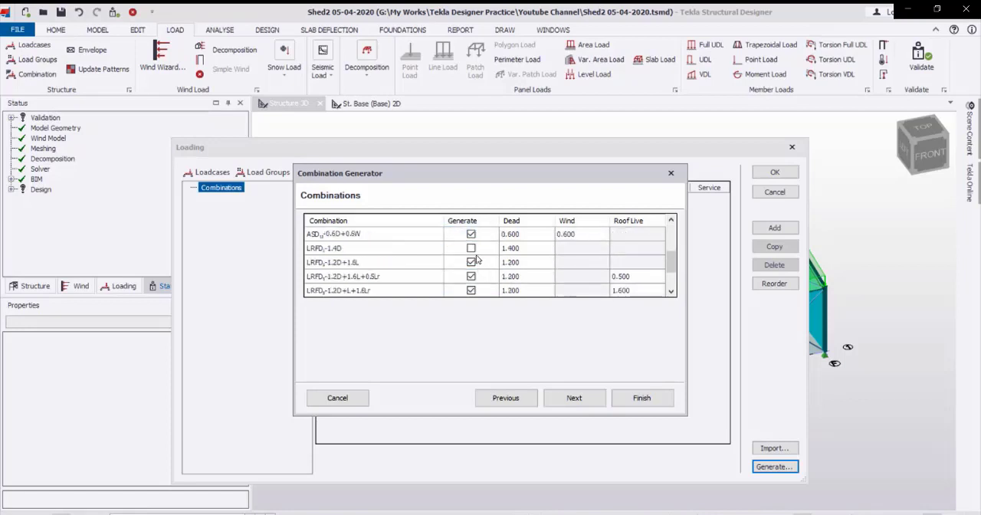
{"action": "left_click", "coordinate": [470, 249]}
{"action": "left_click", "coordinate": [471, 234]}
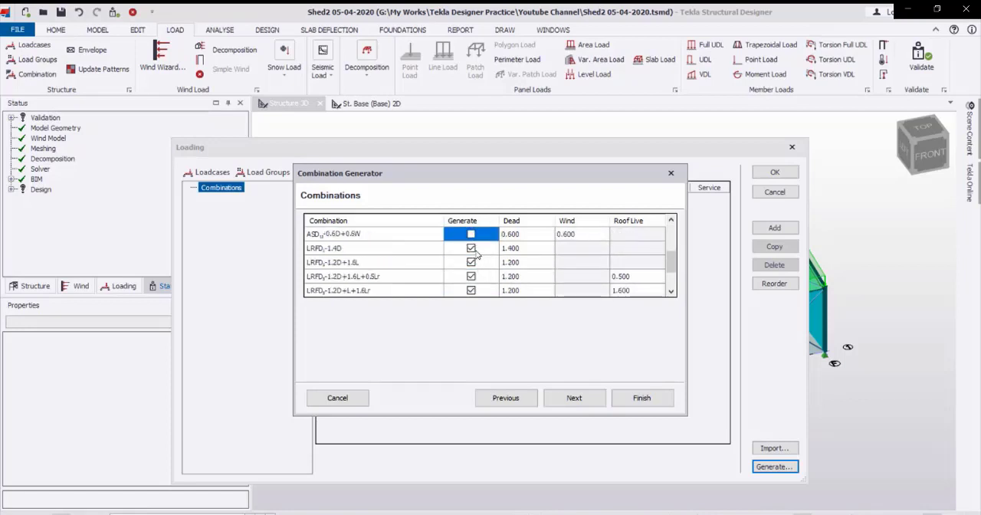
{"action": "scroll", "coordinate": [474, 249], "scroll_direction": "up", "scroll_amount": 2}
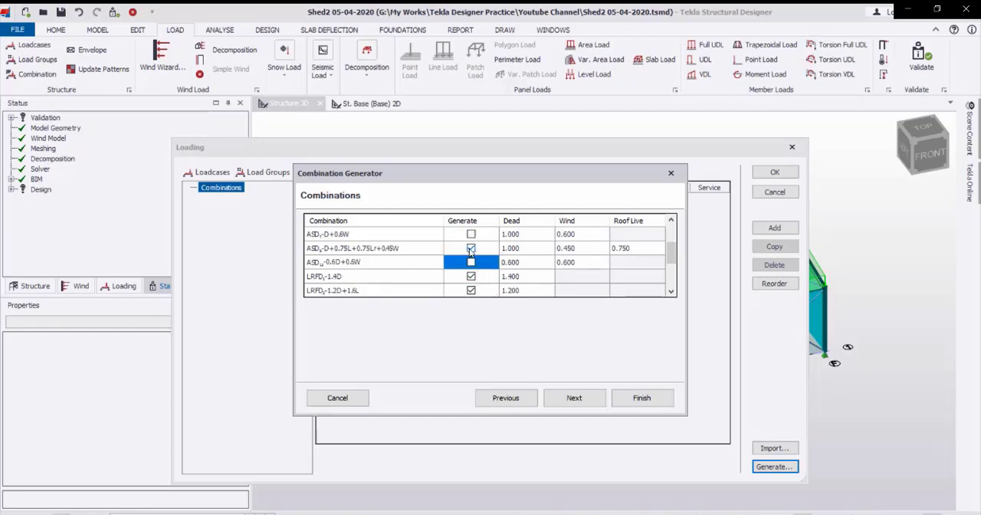
{"action": "scroll", "coordinate": [471, 252], "scroll_direction": "down", "scroll_amount": 2}
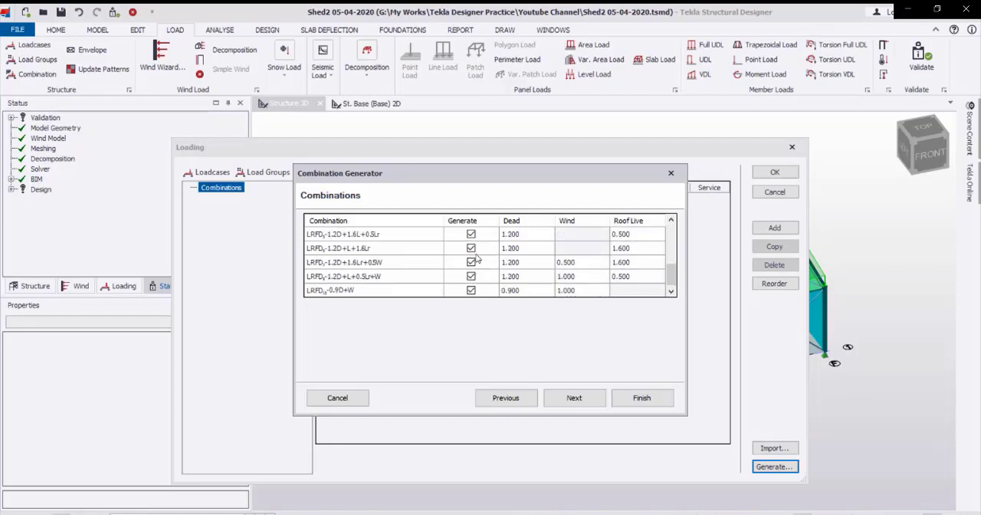
{"action": "scroll", "coordinate": [476, 259], "scroll_direction": "up", "scroll_amount": 1}
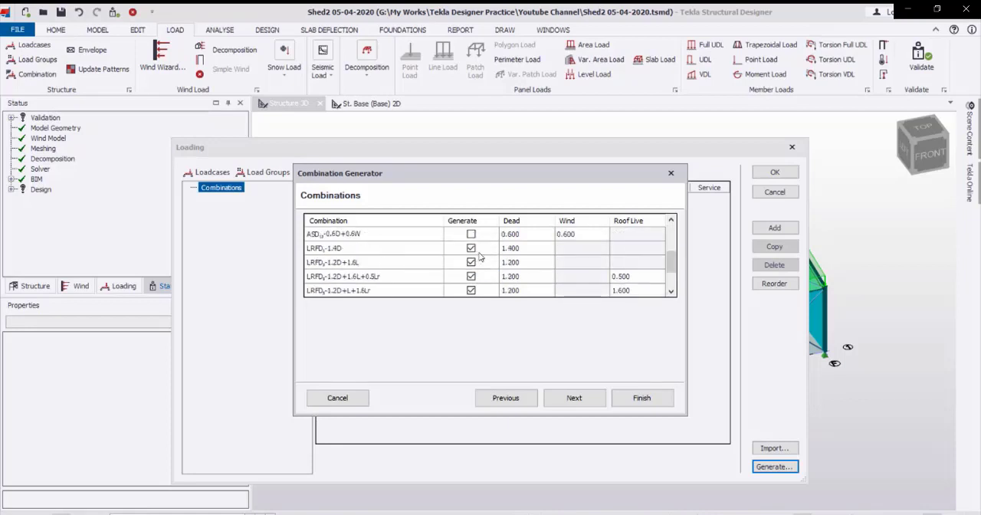
{"action": "scroll", "coordinate": [478, 255], "scroll_direction": "down", "scroll_amount": 2}
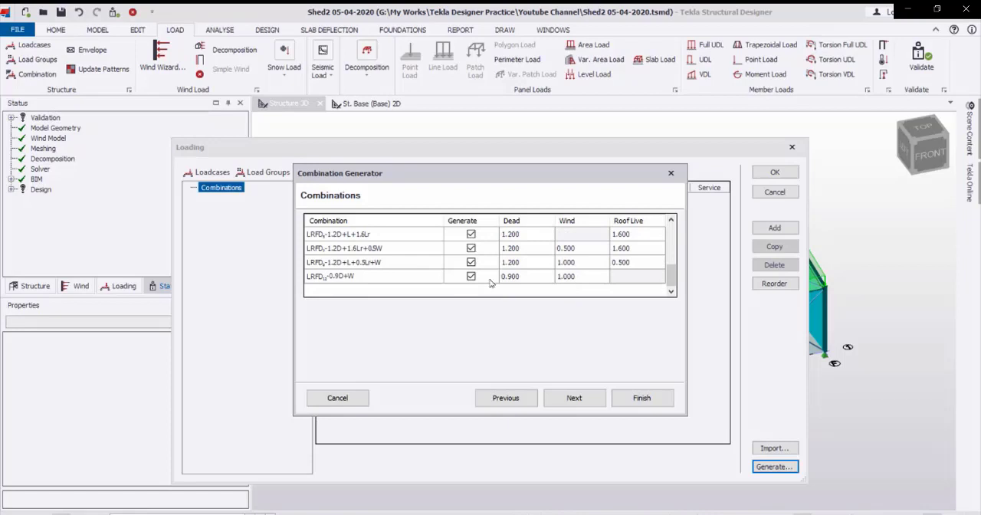
Apply notional loads Dir1+, Dir1- and Dir2- to LRFD 1.4D and all four directions to LRFD 1.2D+1.6L, and finish generating.
{"action": "left_click", "coordinate": [591, 400]}
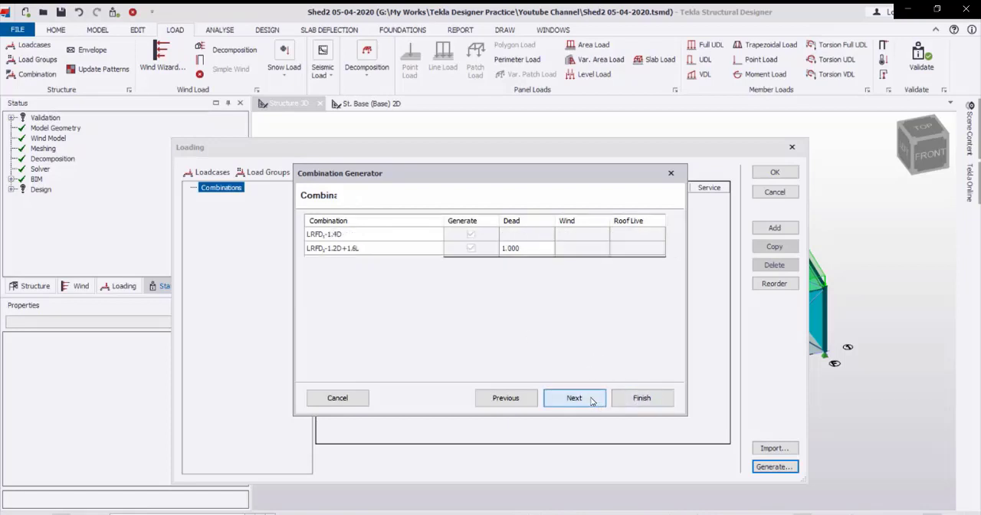
{"action": "left_click", "coordinate": [574, 398]}
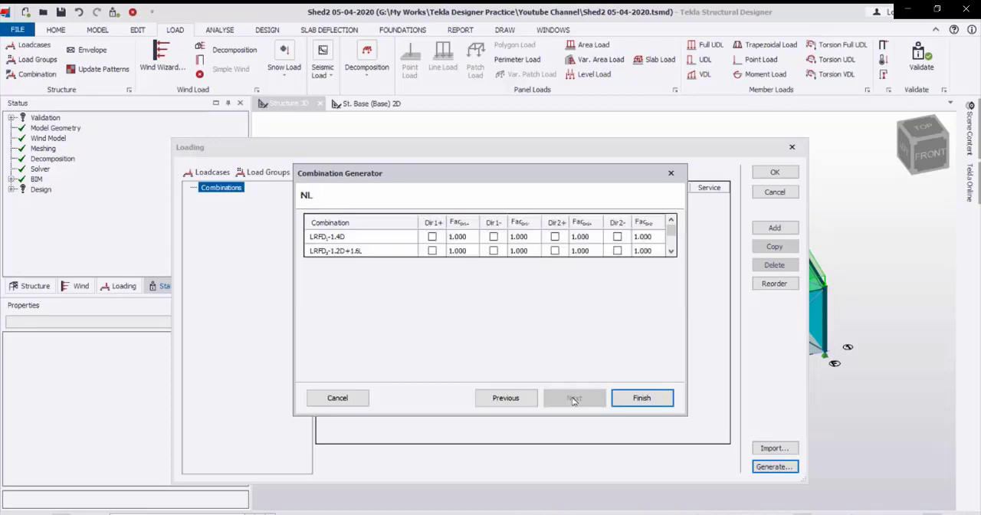
{"action": "left_click", "coordinate": [433, 236]}
{"action": "left_click", "coordinate": [492, 238]}
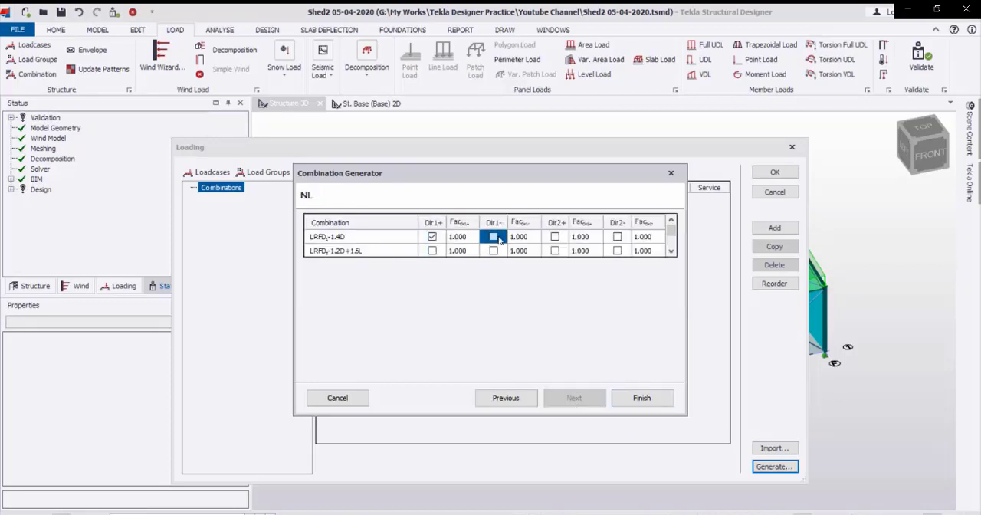
{"action": "left_click", "coordinate": [558, 241]}
{"action": "left_click", "coordinate": [617, 236]}
{"action": "left_click", "coordinate": [617, 251]}
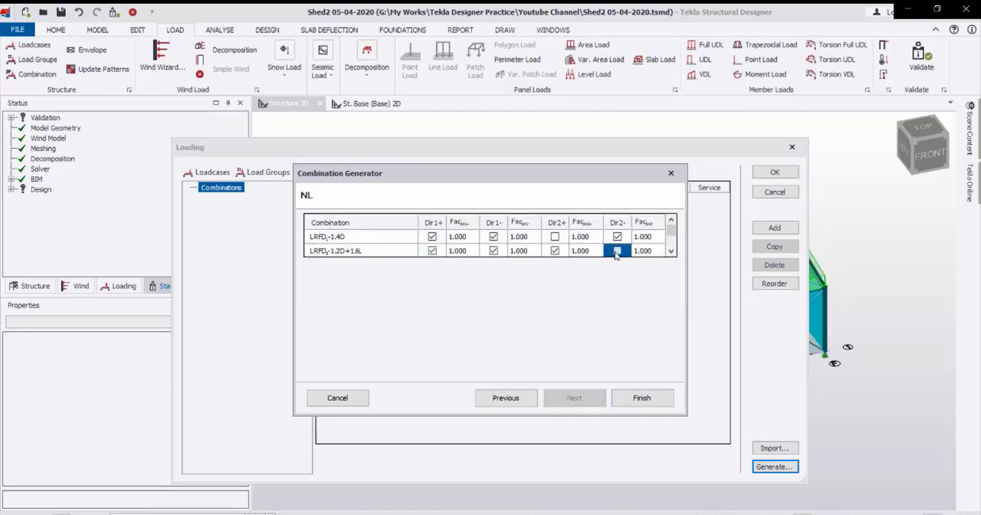
{"action": "left_click", "coordinate": [642, 397]}
Review the generated LRFD combinations list and accept the loading definitions.
{"action": "scroll", "coordinate": [410, 283], "scroll_direction": "down", "scroll_amount": 6}
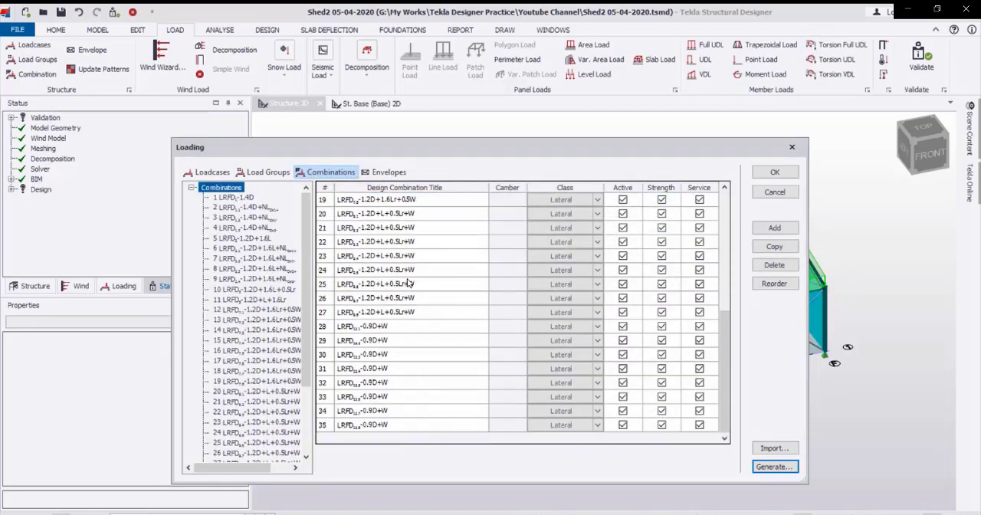
{"action": "scroll", "coordinate": [414, 356], "scroll_direction": "up", "scroll_amount": 6}
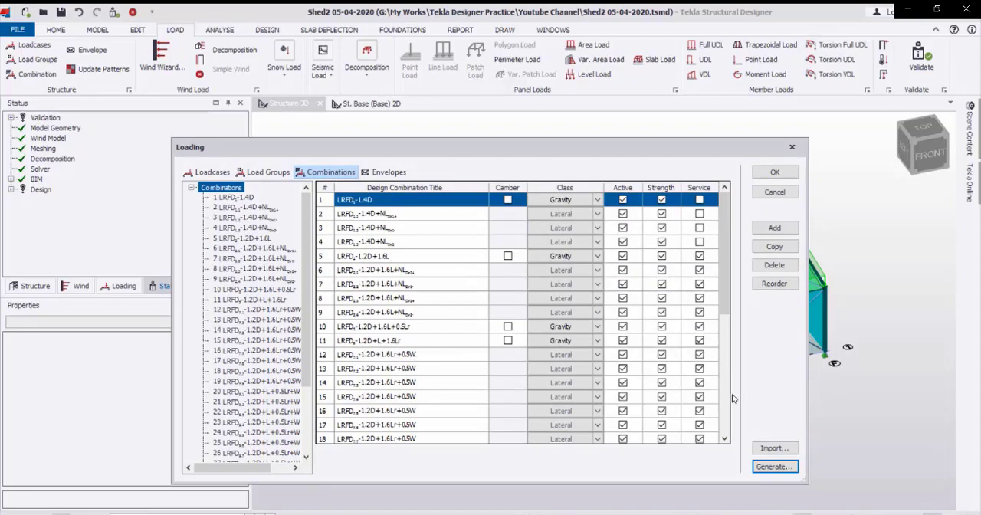
{"action": "left_click", "coordinate": [774, 171]}
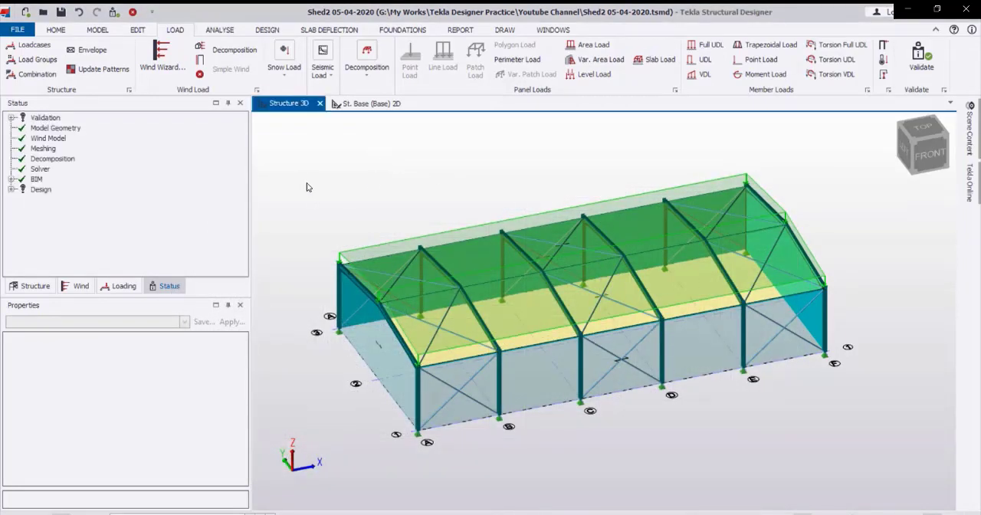
Hide the loading in the 3D structure view, validate the model, and dismiss the process log.
{"action": "left_click", "coordinate": [969, 130]}
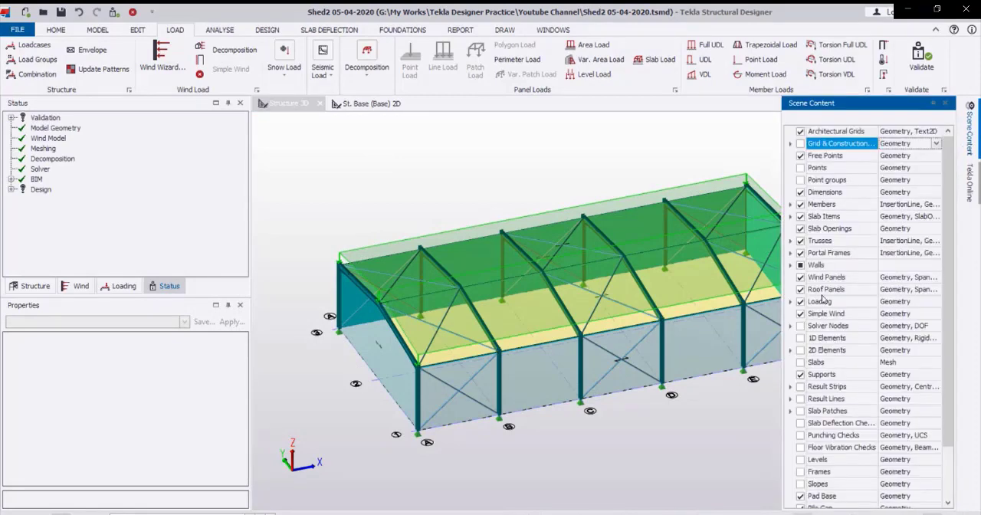
{"action": "left_click", "coordinate": [800, 304]}
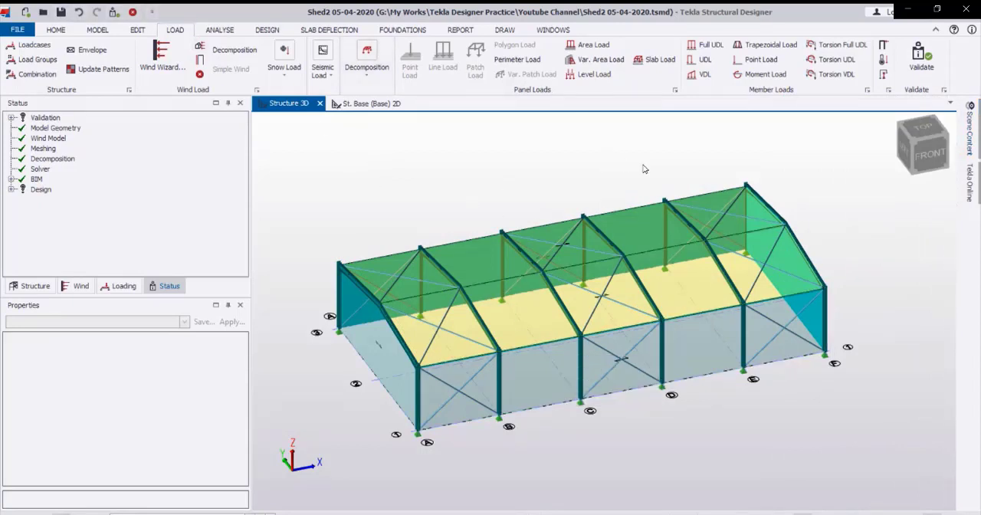
{"action": "left_click", "coordinate": [925, 62]}
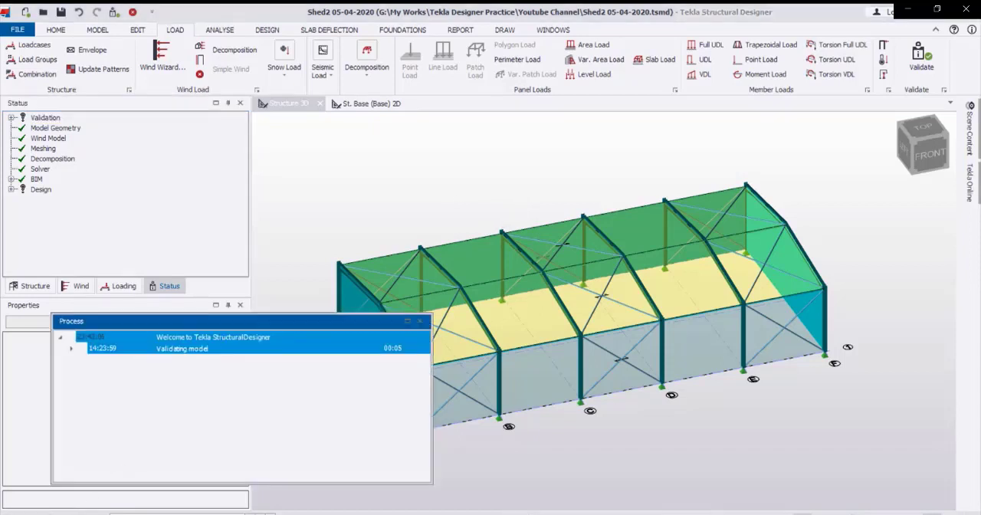
{"action": "left_click", "coordinate": [420, 320]}
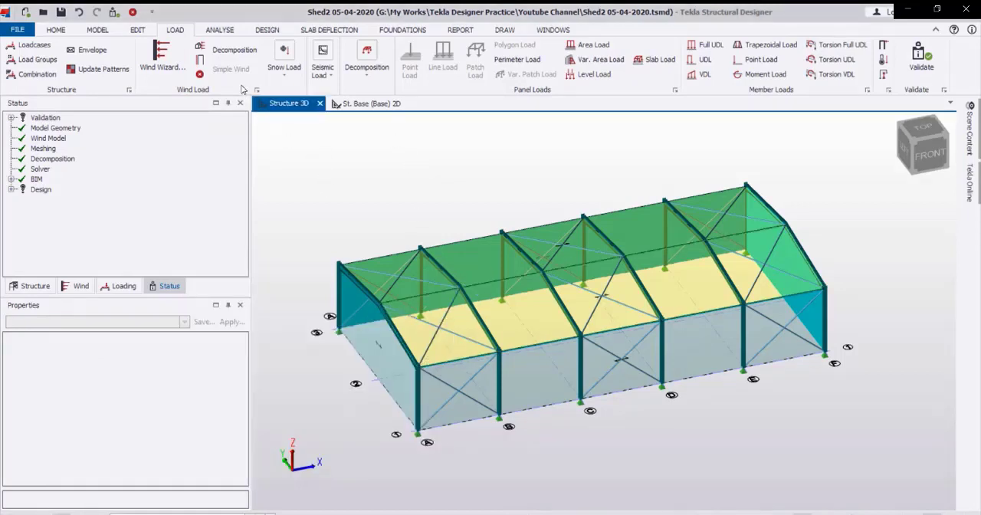
Run a 1st order non-linear analysis for all load combinations.
{"action": "left_click", "coordinate": [220, 30]}
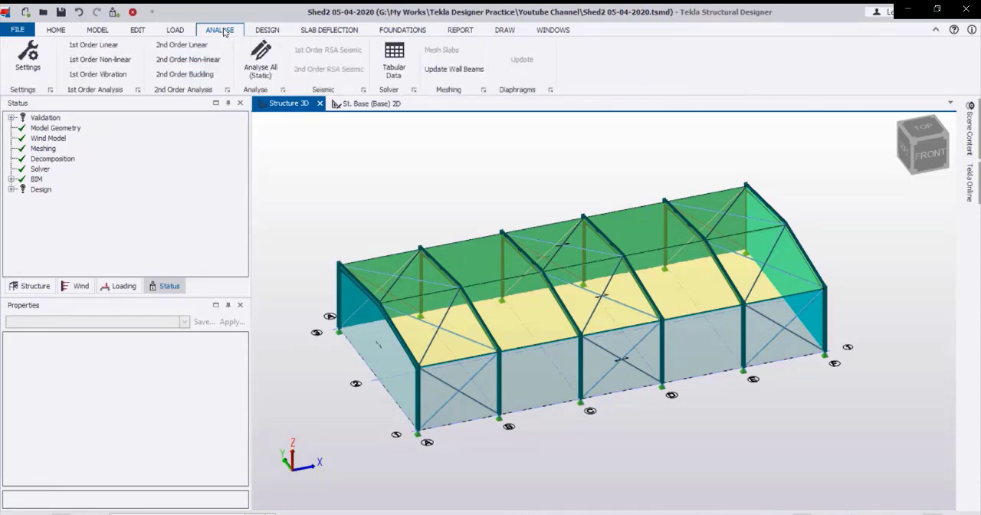
{"action": "left_click", "coordinate": [98, 61]}
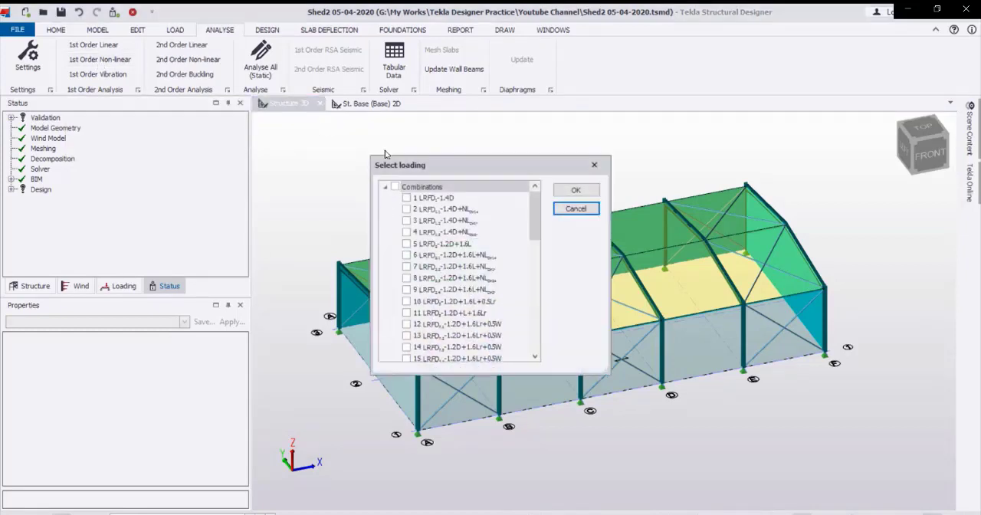
{"action": "left_click", "coordinate": [396, 187]}
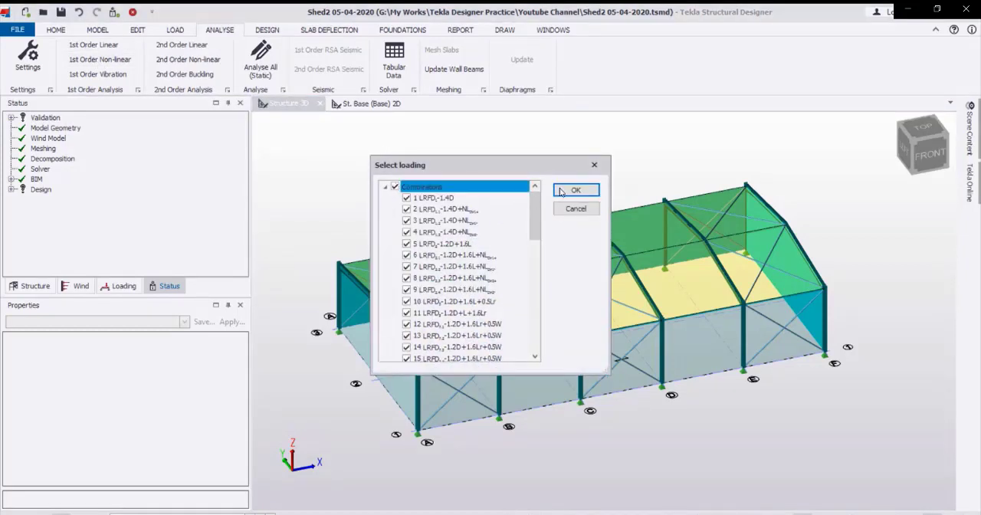
{"action": "left_click", "coordinate": [575, 190]}
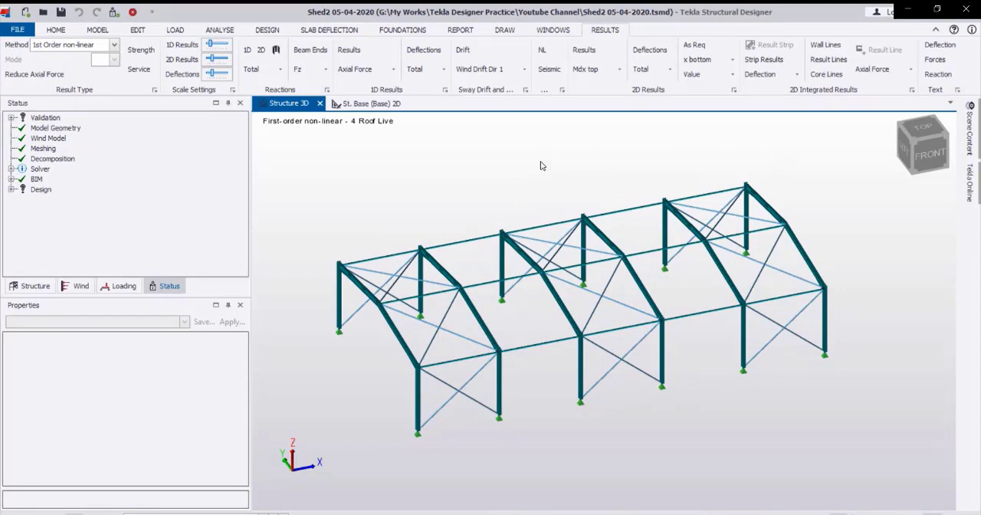
Display the member axial force diagrams and switch the viewed loadcase to 3 Dead.
{"action": "left_click", "coordinate": [395, 69]}
{"action": "left_click", "coordinate": [372, 85]}
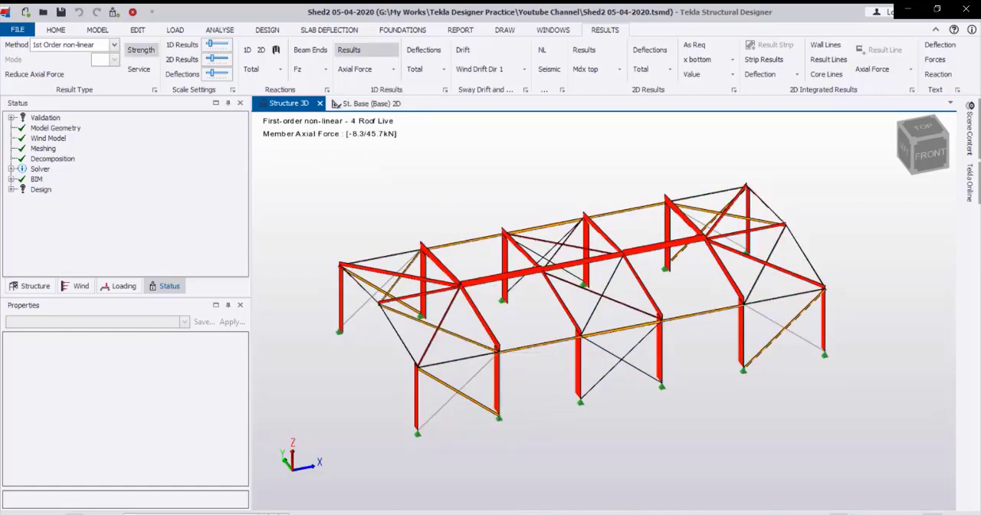
{"action": "left_click", "coordinate": [234, 510]}
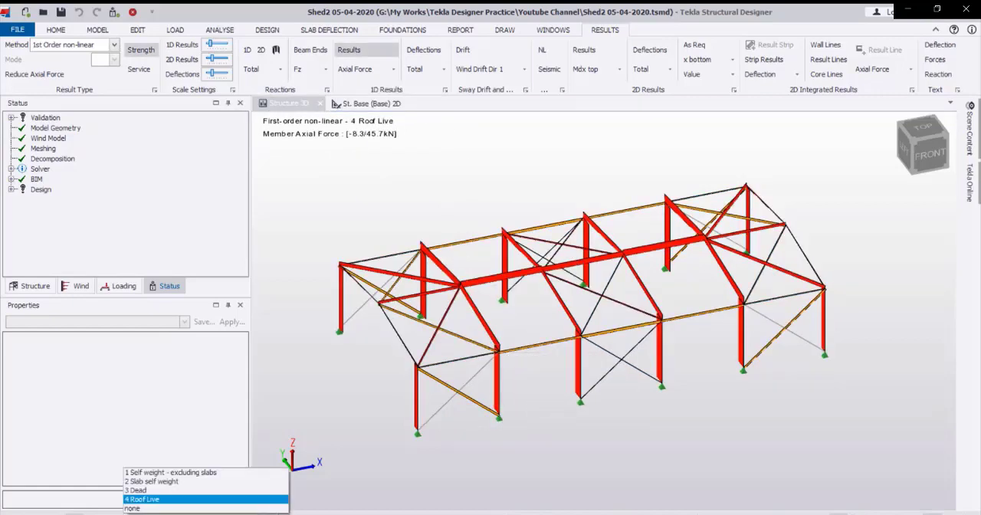
{"action": "left_click", "coordinate": [234, 485]}
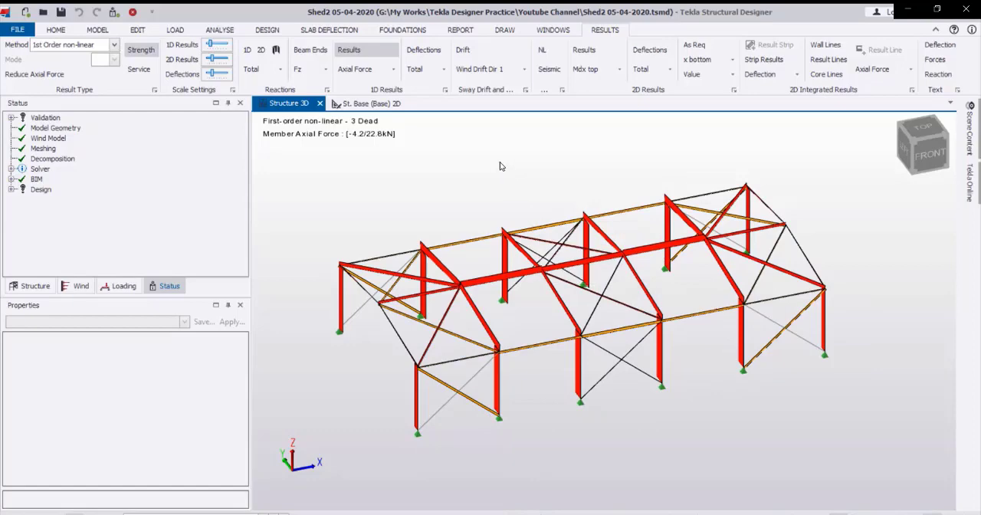
Display the major moment diagrams for the Dead loadcase and inspect the values at a frame's eaves, column and rafter.
{"action": "left_click", "coordinate": [393, 69]}
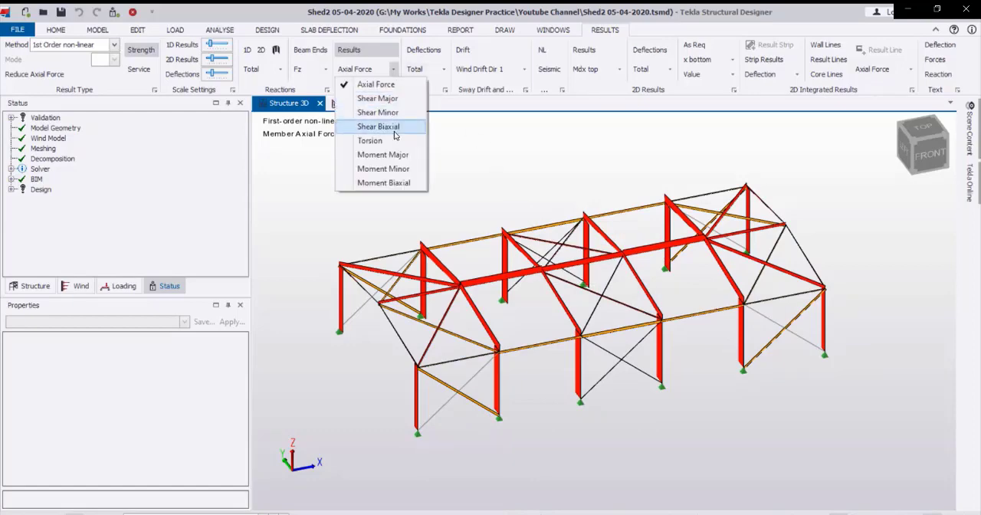
{"action": "left_click", "coordinate": [382, 154]}
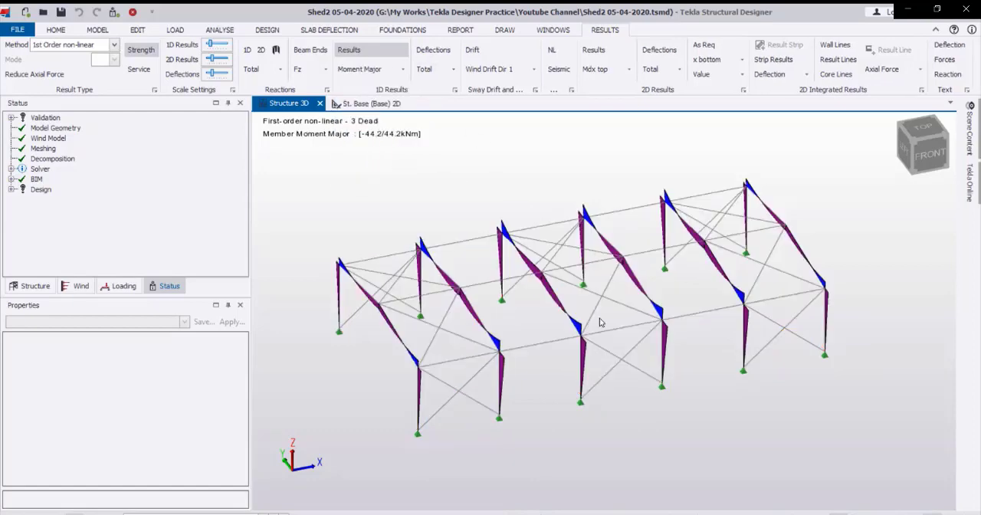
{"action": "scroll", "coordinate": [599, 325], "scroll_direction": "up", "scroll_amount": 10}
{"action": "mouse_move", "coordinate": [559, 325]}
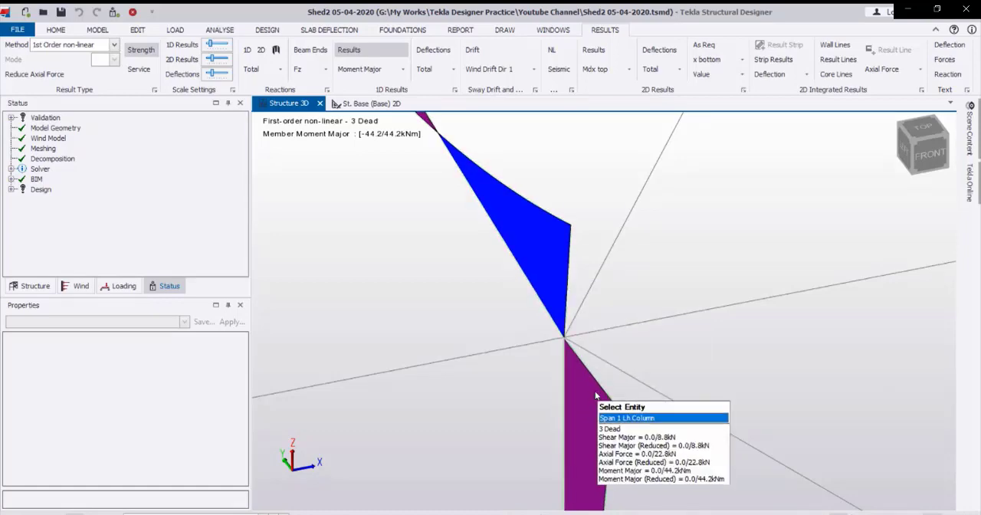
{"action": "mouse_move", "coordinate": [592, 392]}
{"action": "scroll", "coordinate": [554, 252], "scroll_direction": "down", "scroll_amount": 10}
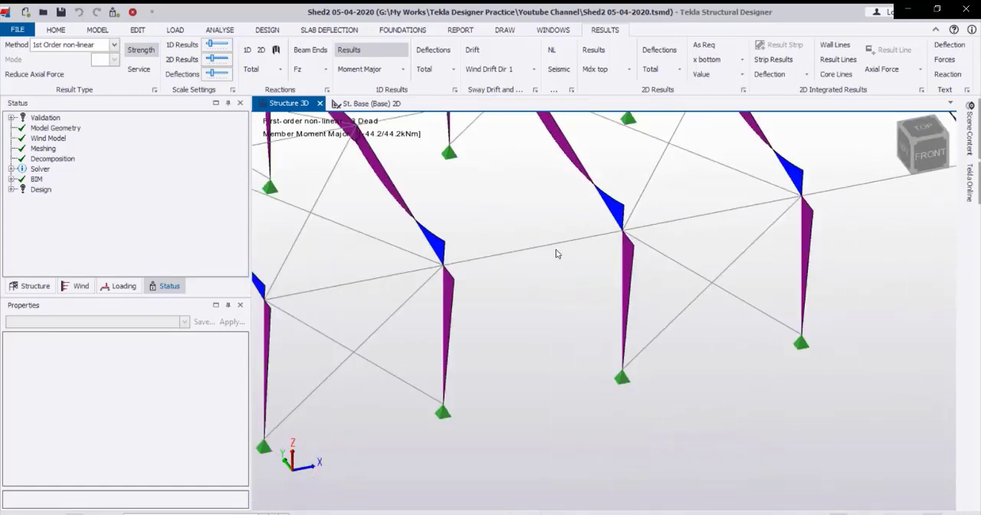
{"action": "scroll", "coordinate": [550, 264], "scroll_direction": "up", "scroll_amount": 10}
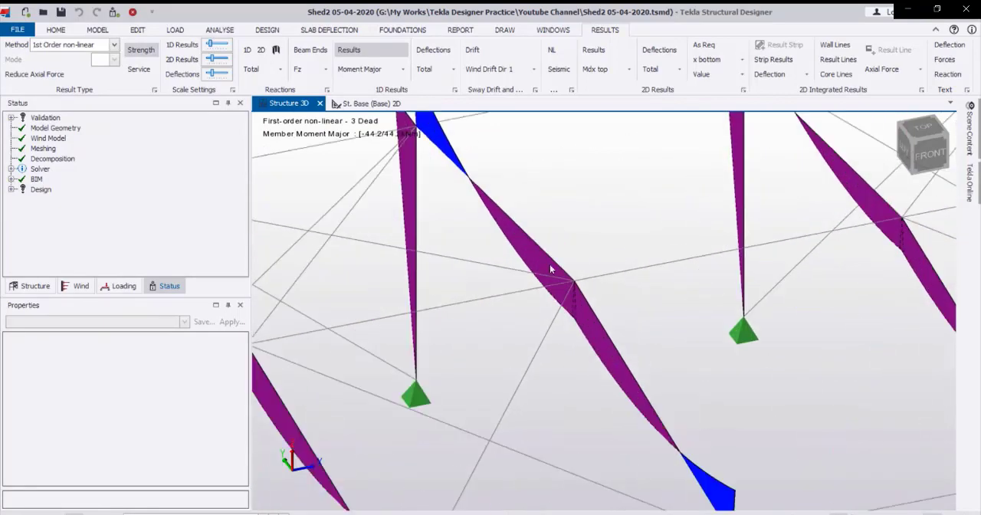
{"action": "mouse_move", "coordinate": [565, 301]}
{"action": "scroll", "coordinate": [581, 303], "scroll_direction": "down", "scroll_amount": 10}
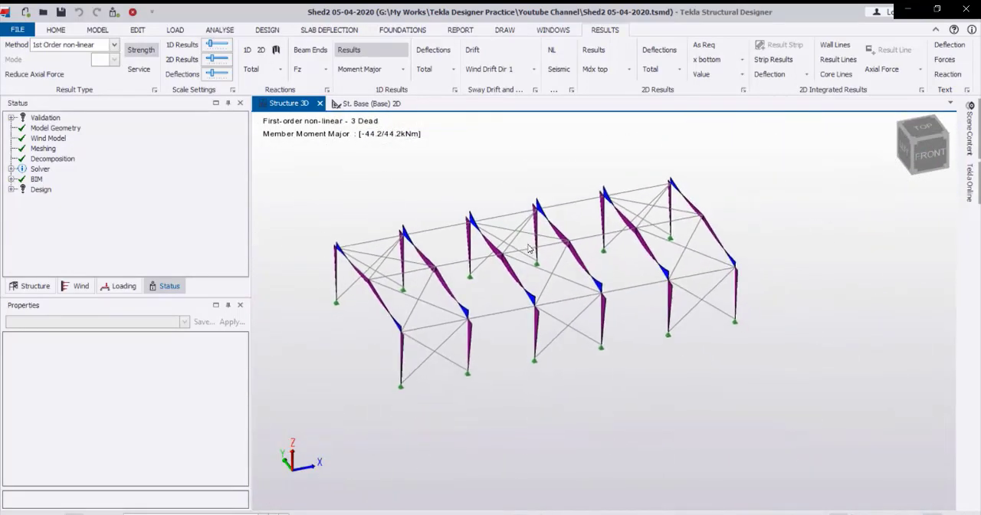
Show the vertical support reactions Fz and inspect the reaction values at the corner column base.
{"action": "left_click", "coordinate": [276, 69]}
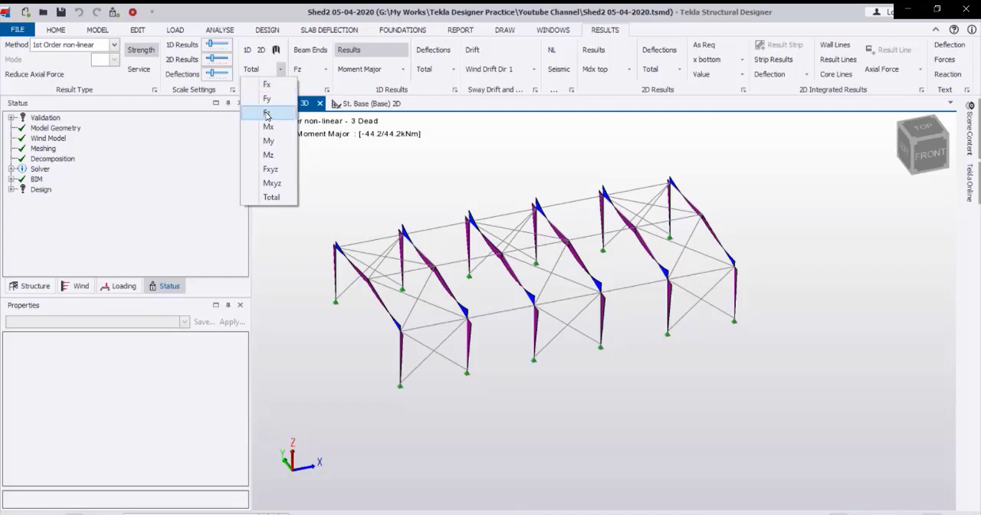
{"action": "left_click", "coordinate": [267, 113]}
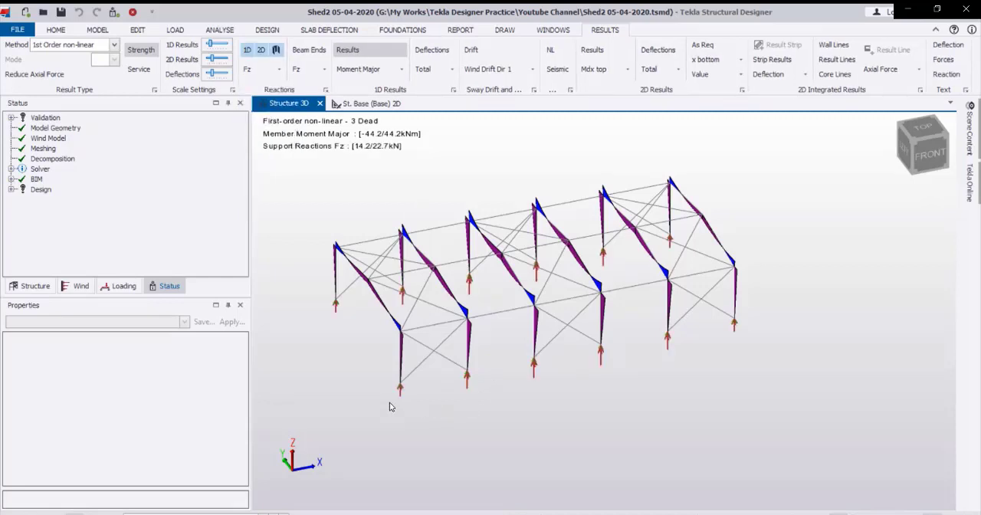
{"action": "scroll", "coordinate": [389, 406], "scroll_direction": "up", "scroll_amount": 3}
{"action": "mouse_move", "coordinate": [413, 368]}
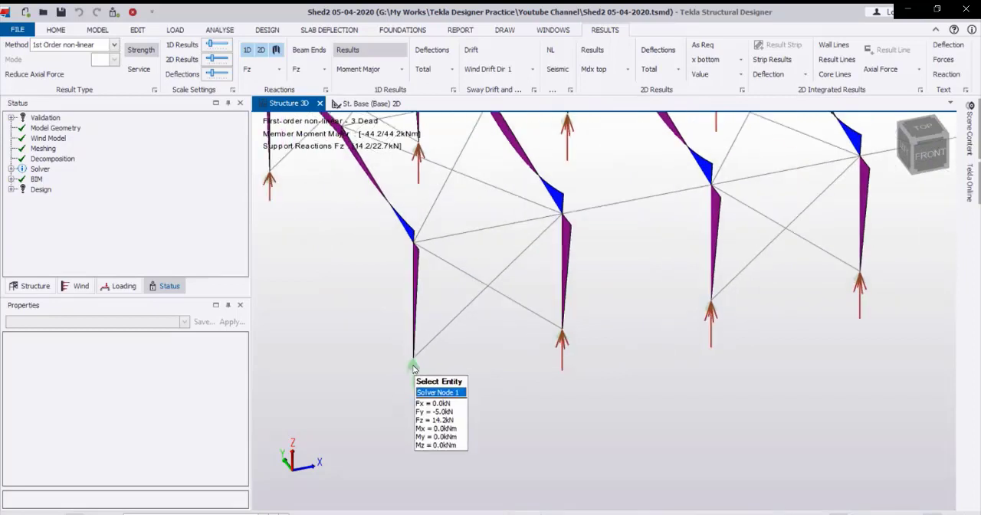
{"action": "scroll", "coordinate": [412, 368], "scroll_direction": "down", "scroll_amount": 3}
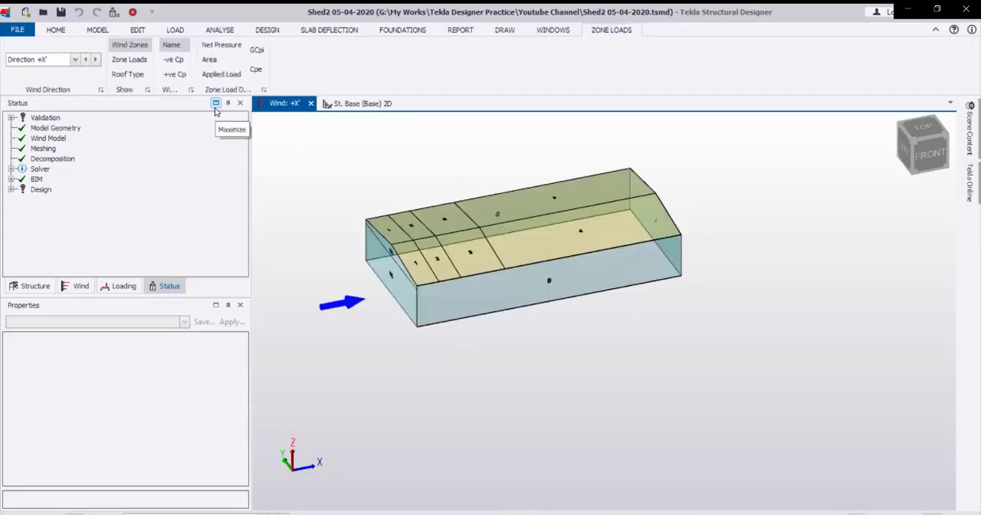
Display the net pressures on the wind zones for direction +X' and examine side wall zone S.
{"action": "left_click", "coordinate": [221, 44]}
{"action": "scroll", "coordinate": [532, 273], "scroll_direction": "up", "scroll_amount": 4}
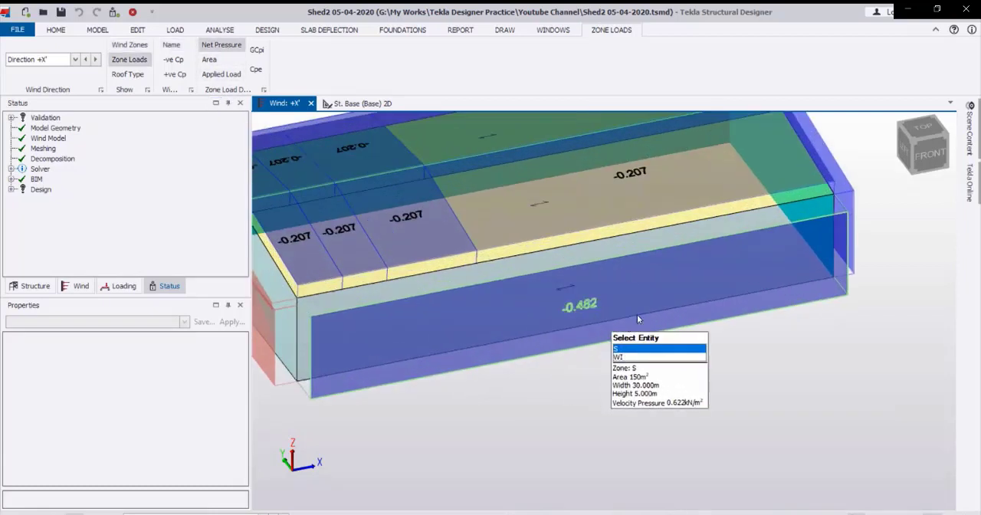
{"action": "scroll", "coordinate": [622, 282], "scroll_direction": "down", "scroll_amount": 3}
{"action": "scroll", "coordinate": [617, 279], "scroll_direction": "up", "scroll_amount": 4}
{"action": "scroll", "coordinate": [658, 375], "scroll_direction": "up", "scroll_amount": 2}
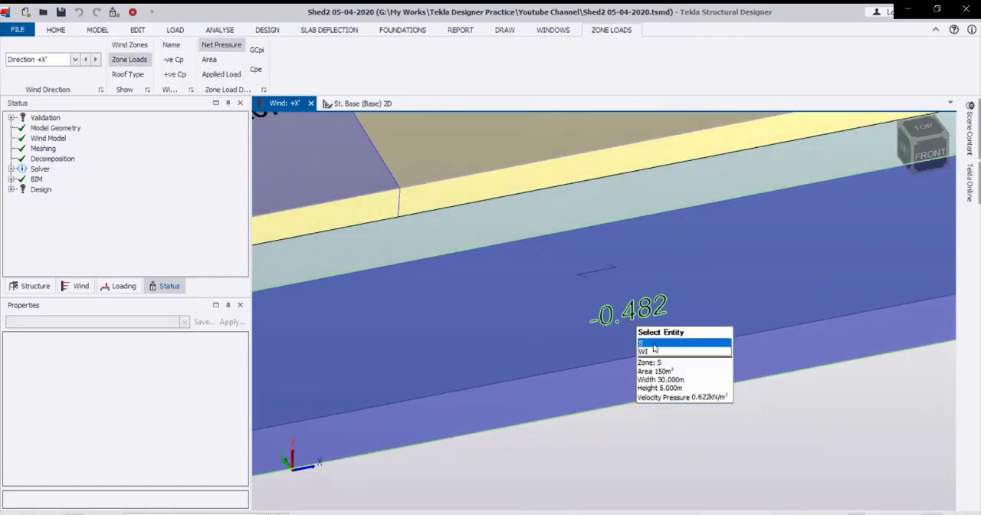
{"action": "scroll", "coordinate": [612, 320], "scroll_direction": "down", "scroll_amount": 2}
{"action": "scroll", "coordinate": [612, 321], "scroll_direction": "down", "scroll_amount": 3}
Examine the +X' net pressures on the windward gable wall, the long side wall and the roof zones.
{"action": "right_click_drag", "start_coordinate": [388, 328], "coordinate": [621, 325]}
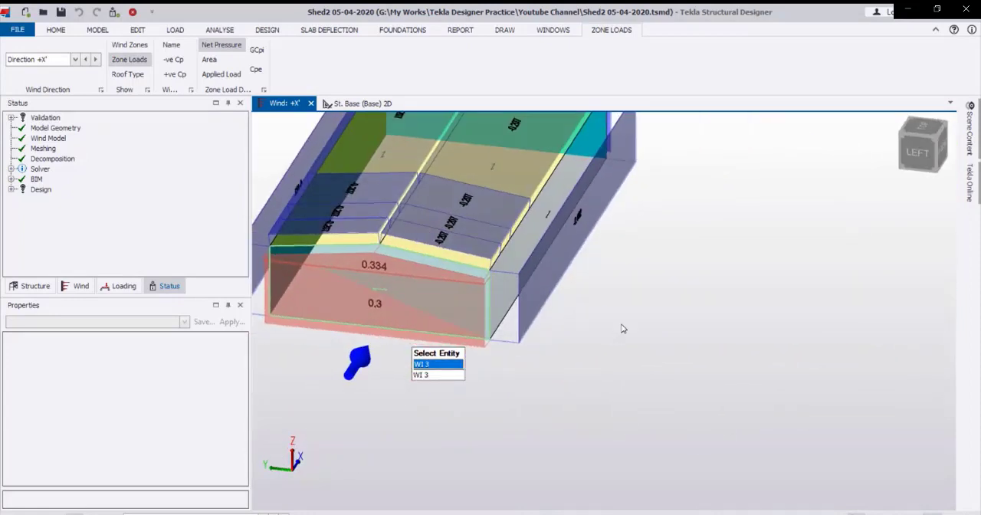
{"action": "right_click_drag", "start_coordinate": [522, 357], "coordinate": [337, 337]}
{"action": "middle_click_drag", "start_coordinate": [701, 313], "coordinate": [625, 328]}
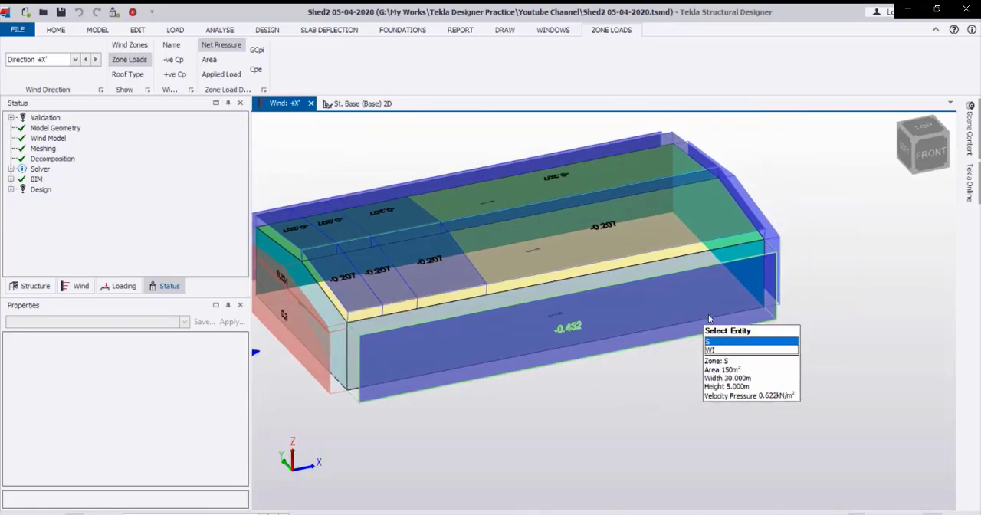
{"action": "right_click_drag", "start_coordinate": [706, 314], "coordinate": [662, 335]}
{"action": "scroll", "coordinate": [650, 328], "scroll_direction": "up", "scroll_amount": 3}
{"action": "scroll", "coordinate": [659, 365], "scroll_direction": "down", "scroll_amount": 3}
{"action": "scroll", "coordinate": [587, 259], "scroll_direction": "up", "scroll_amount": 2}
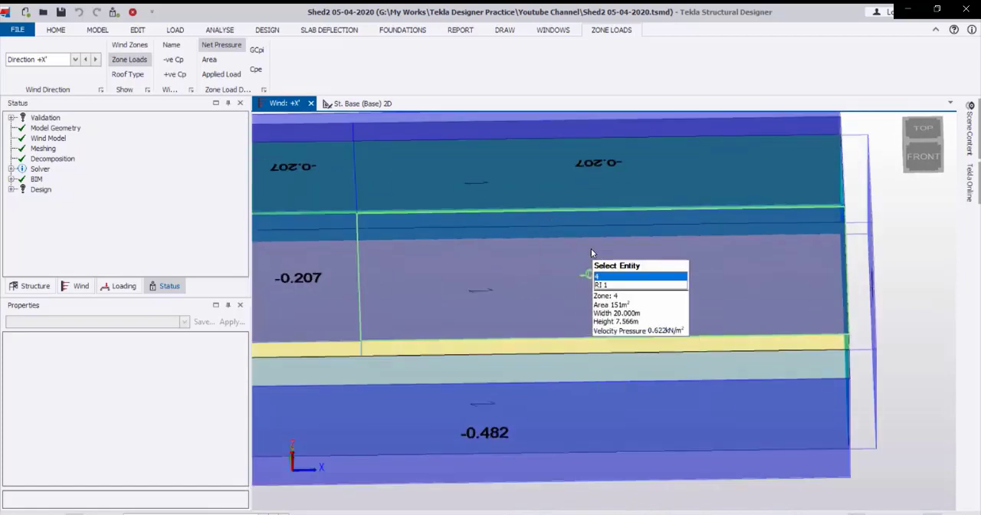
{"action": "scroll", "coordinate": [597, 255], "scroll_direction": "down", "scroll_amount": 4}
{"action": "scroll", "coordinate": [611, 260], "scroll_direction": "down", "scroll_amount": 1}
{"action": "right_click_drag", "start_coordinate": [484, 286], "coordinate": [637, 276]}
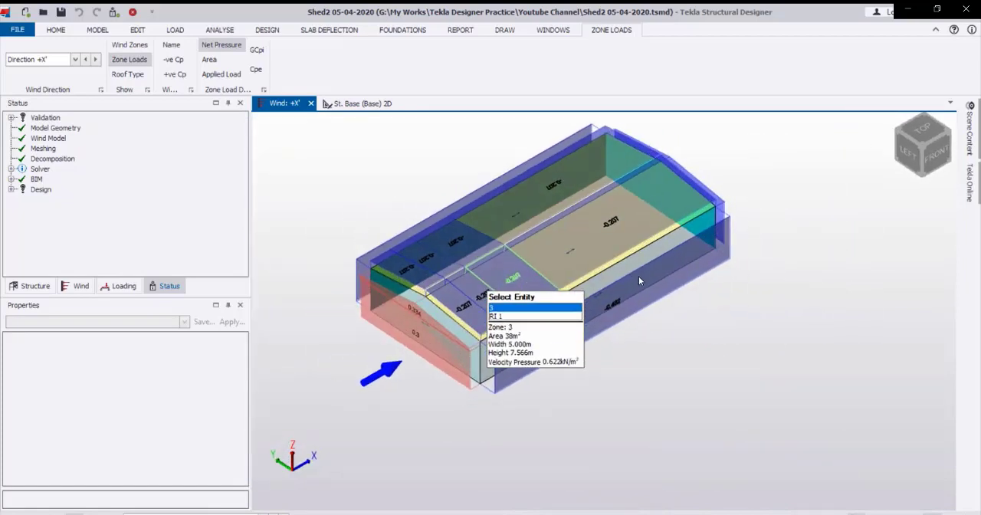
{"action": "middle_click_drag", "start_coordinate": [631, 274], "coordinate": [645, 319]}
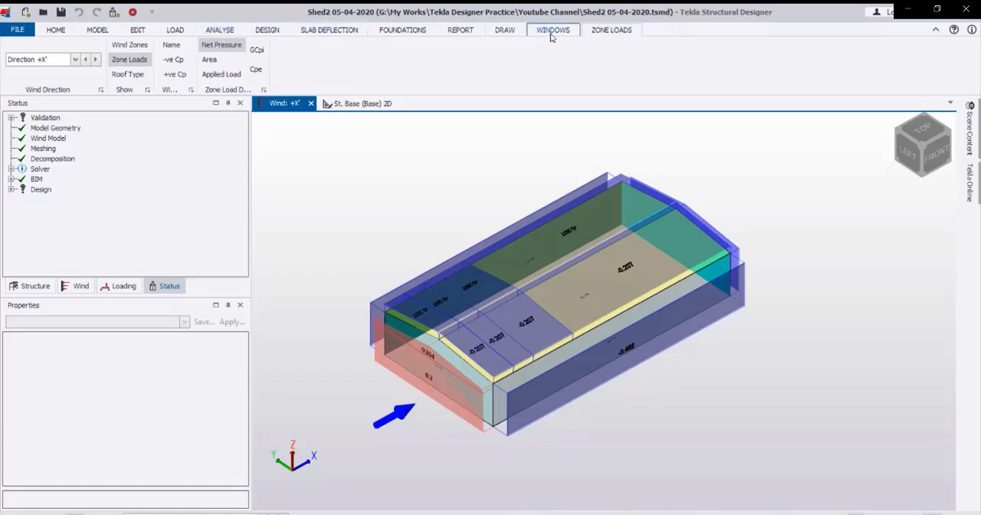
Switch to the results view and toggle the value labels for the support reactions and the member forces.
{"action": "scroll", "coordinate": [552, 34], "scroll_direction": "up", "scroll_amount": 7}
{"action": "right_click", "coordinate": [295, 108]}
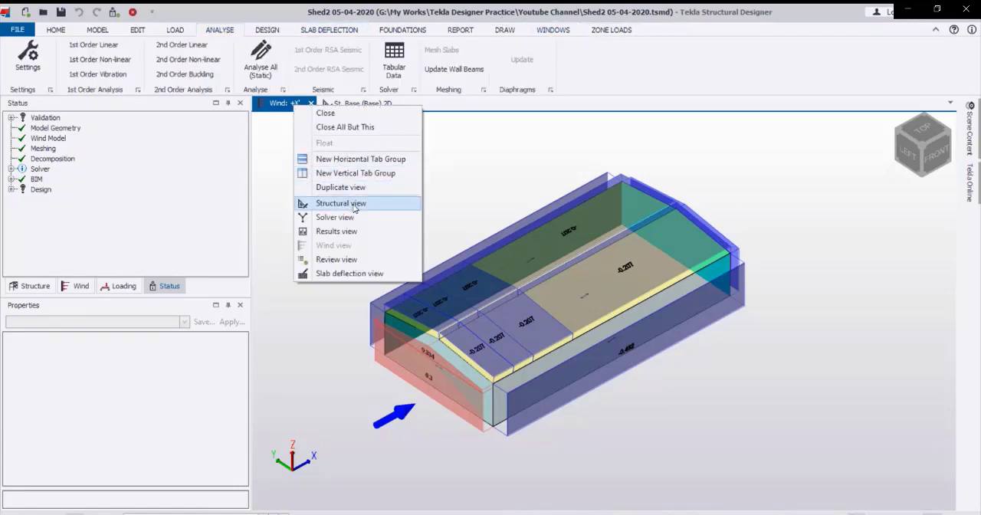
{"action": "left_click", "coordinate": [337, 231]}
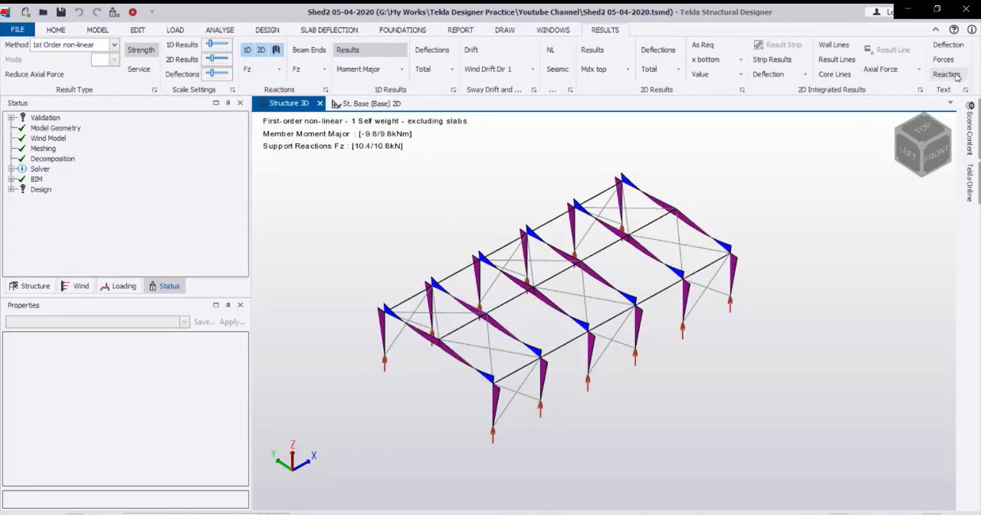
{"action": "left_click", "coordinate": [947, 75]}
{"action": "left_click", "coordinate": [956, 76]}
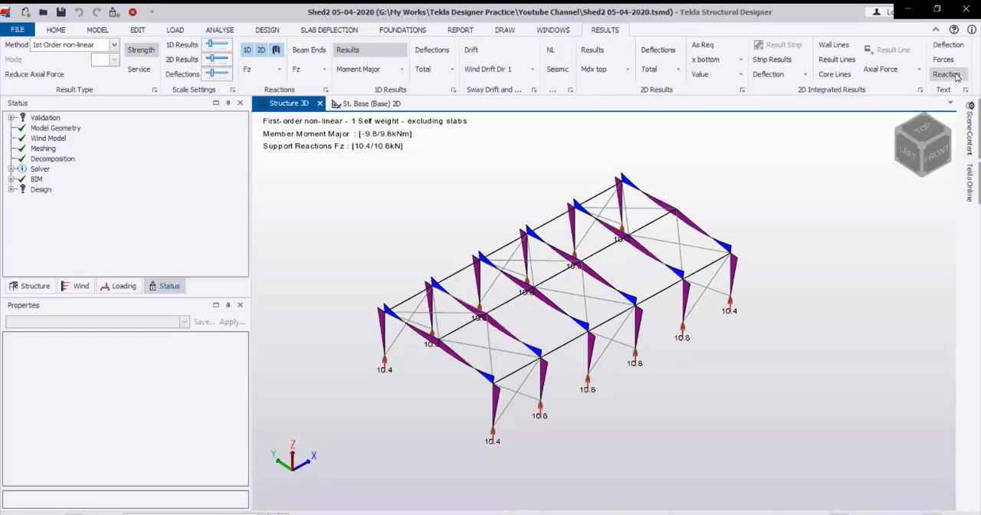
{"action": "left_click", "coordinate": [956, 76]}
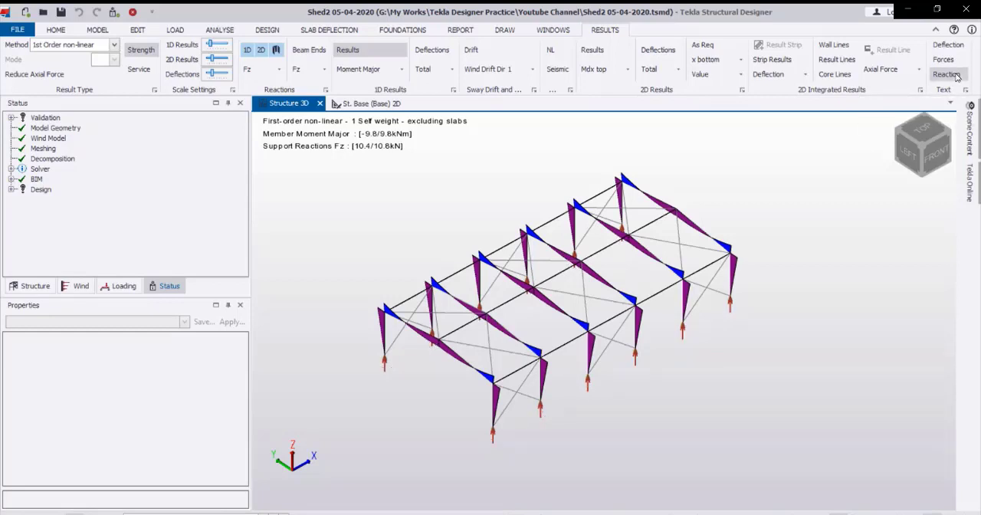
{"action": "left_click", "coordinate": [955, 76]}
{"action": "left_click", "coordinate": [950, 65]}
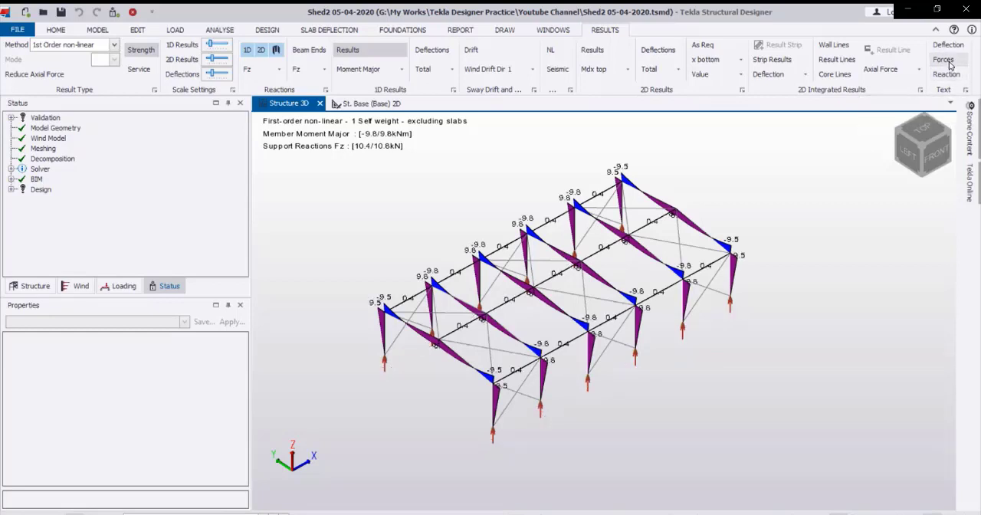
{"action": "left_click", "coordinate": [950, 65]}
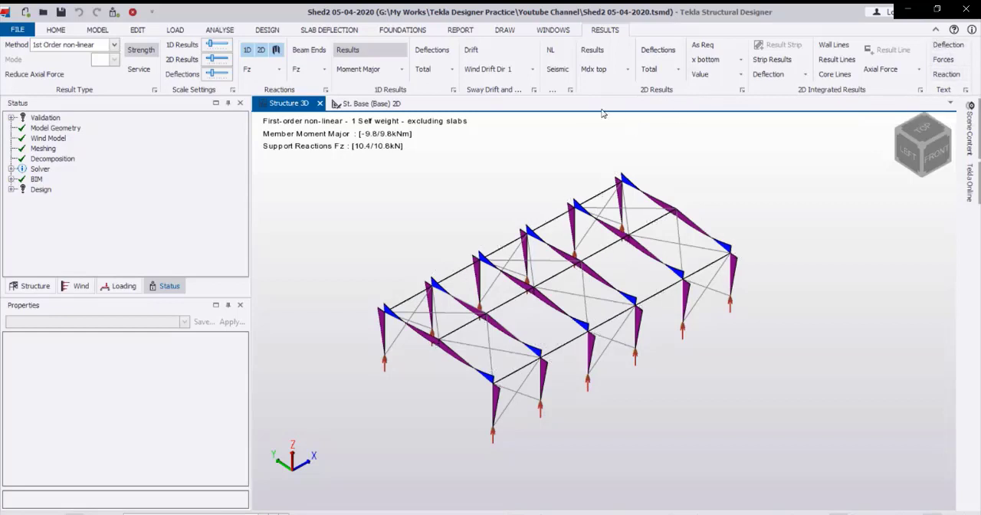
Run the static steel design and close its process log.
{"action": "left_click", "coordinate": [268, 30]}
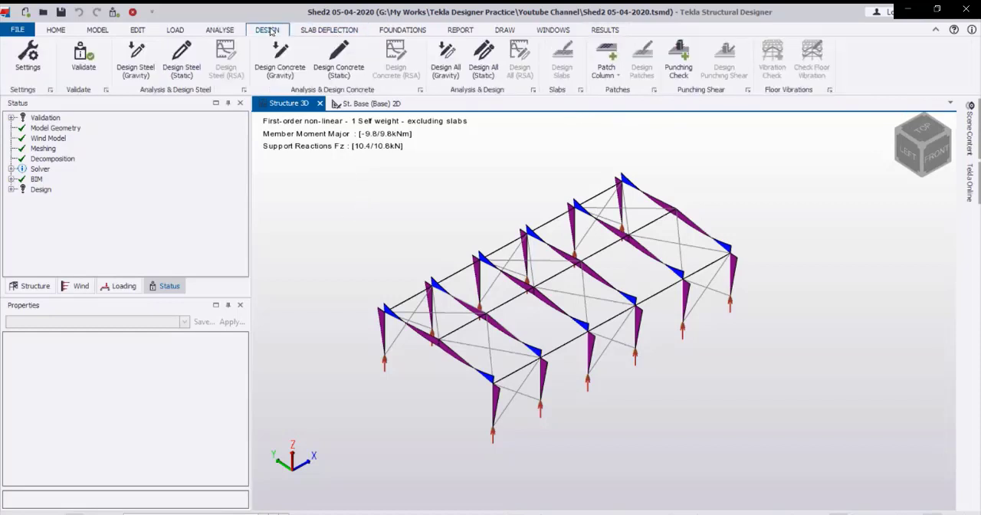
{"action": "left_click", "coordinate": [182, 69]}
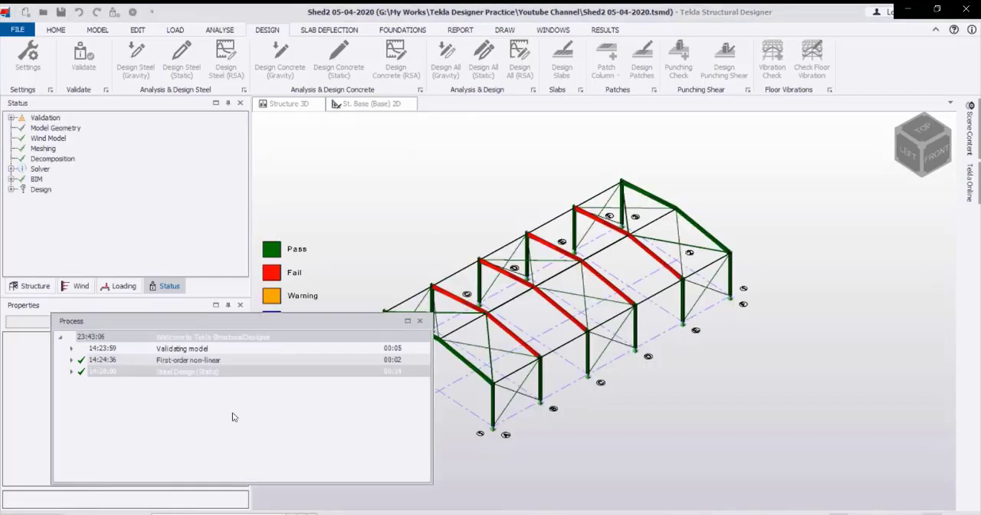
{"action": "left_click", "coordinate": [420, 323]}
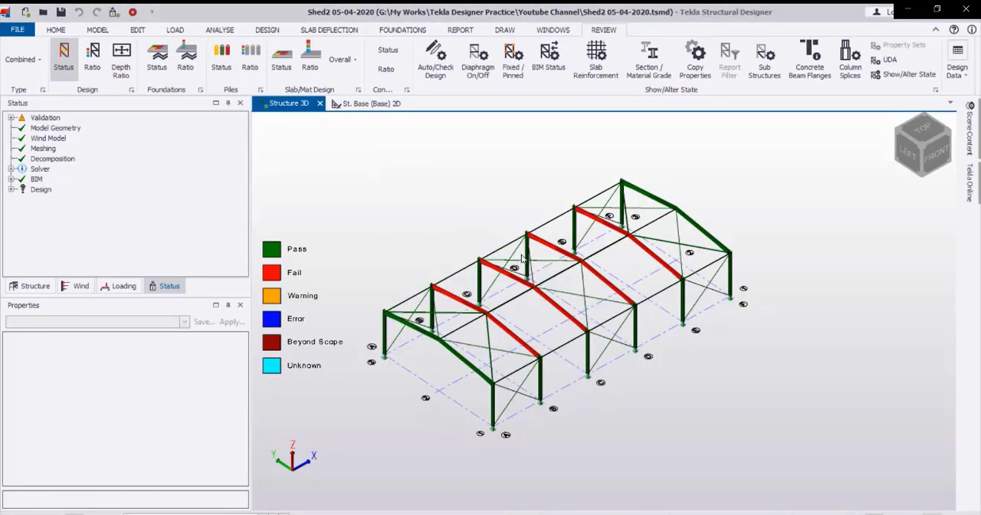
{"action": "scroll", "coordinate": [495, 370], "scroll_direction": "up", "scroll_amount": 2}
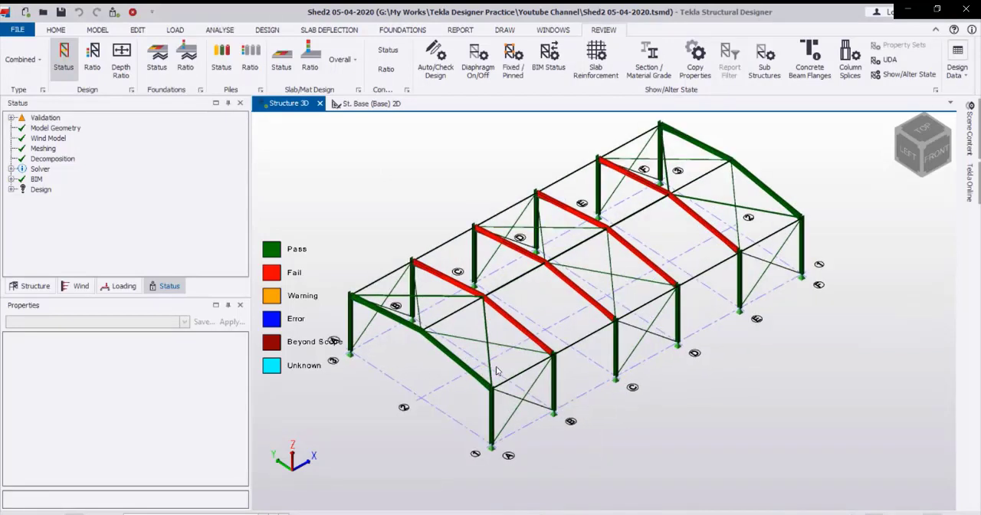
{"action": "left_click", "coordinate": [522, 331]}
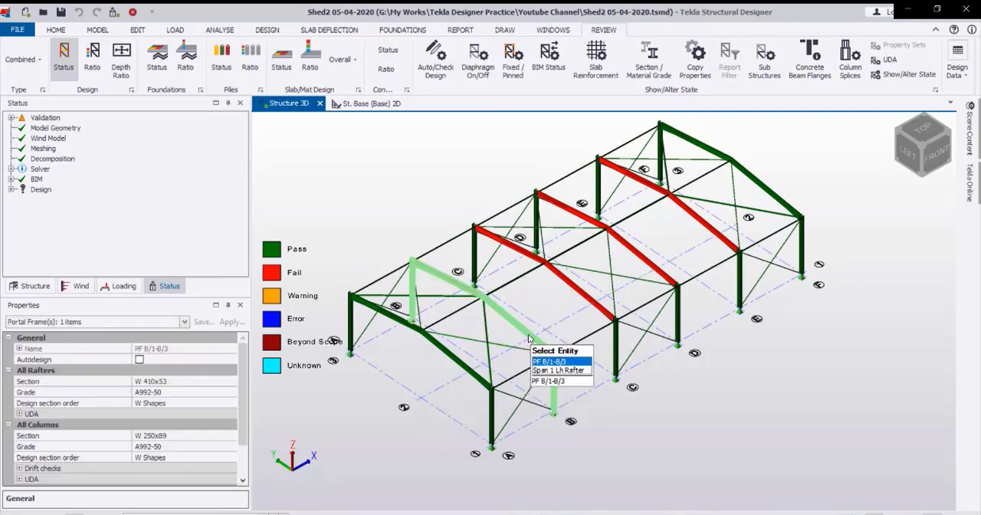
{"action": "left_click", "coordinate": [589, 307]}
{"action": "right_click", "coordinate": [683, 349]}
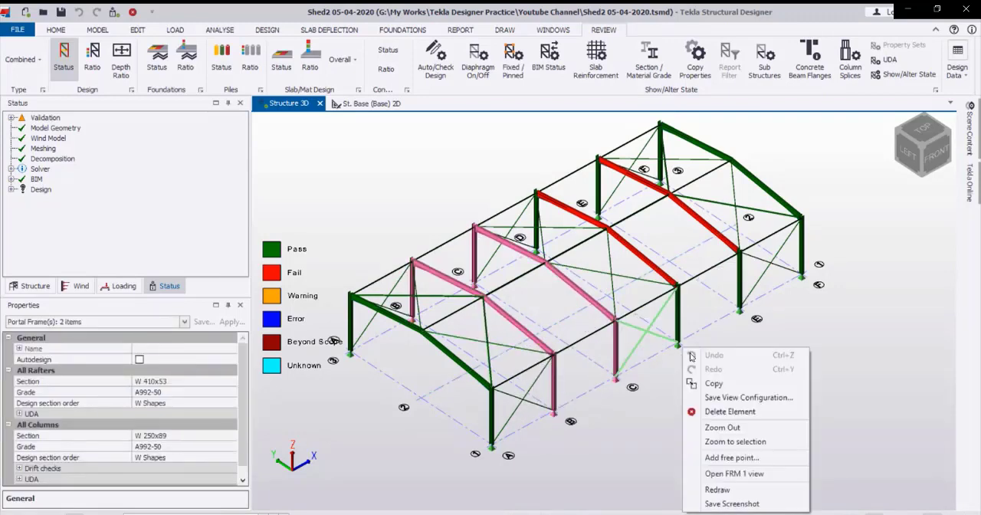
{"action": "key", "text": "Escape"}
{"action": "key", "text": "Escape"}
{"action": "key", "text": "Escape"}
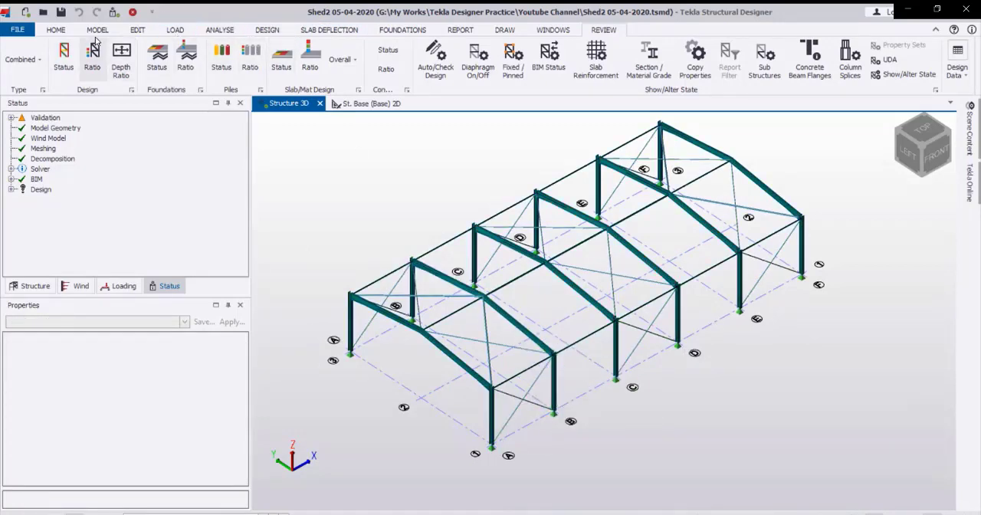
Review the pass/fail design status of all members, followed by their colour-coded design ratios.
{"action": "left_click", "coordinate": [64, 63]}
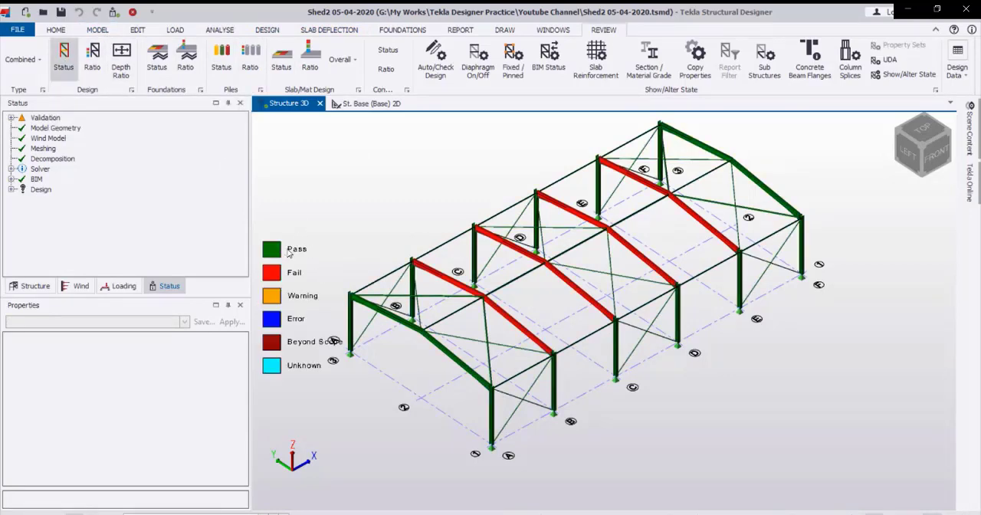
{"action": "left_click", "coordinate": [92, 59]}
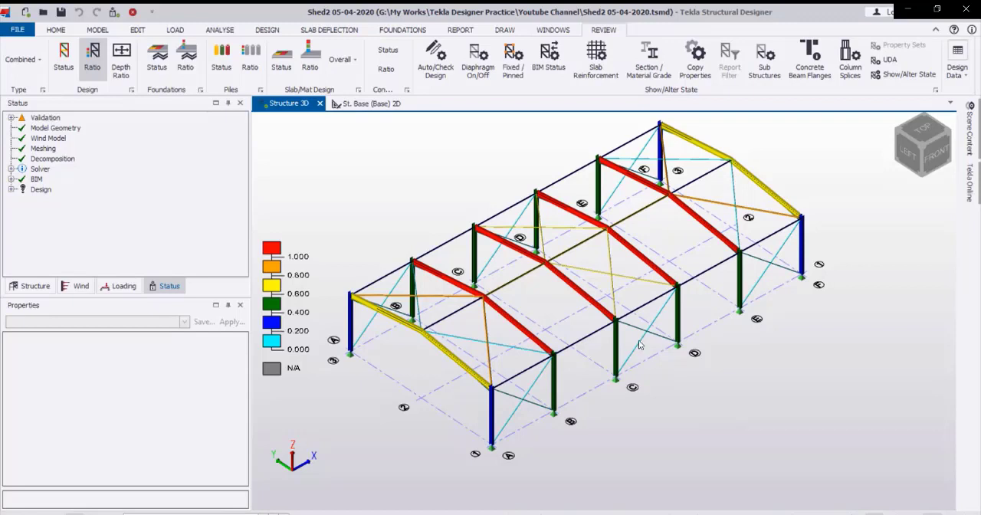
Change the rafter section of the four internal portal frames on grids B to E to W 460x68.
{"action": "left_click", "coordinate": [522, 331]}
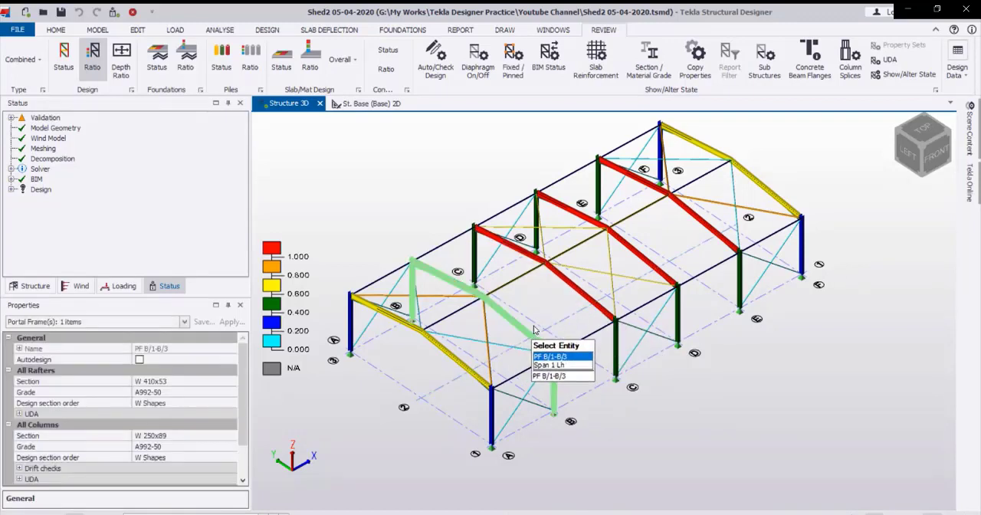
{"action": "left_click", "coordinate": [563, 277], "text": "ctrl"}
{"action": "left_click", "coordinate": [652, 261], "text": "ctrl"}
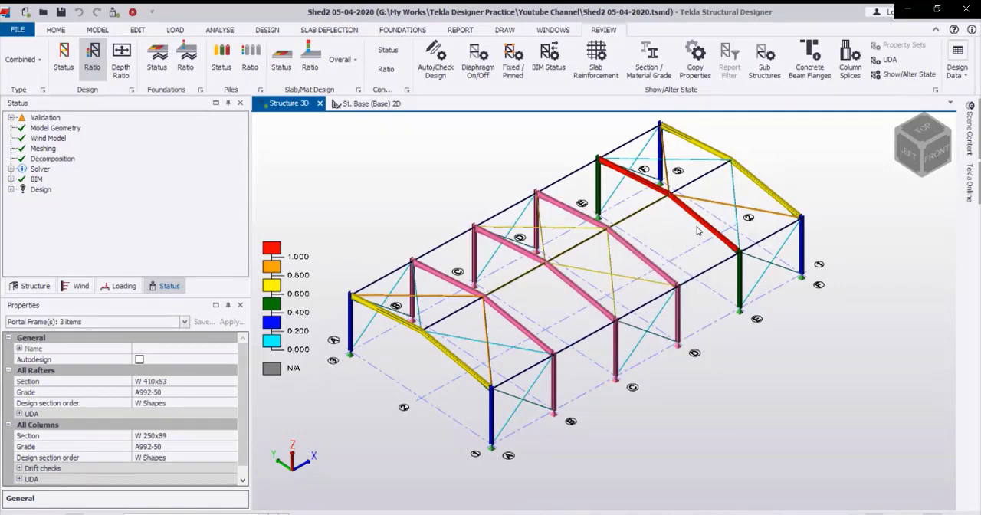
{"action": "left_click", "coordinate": [698, 230], "text": "ctrl"}
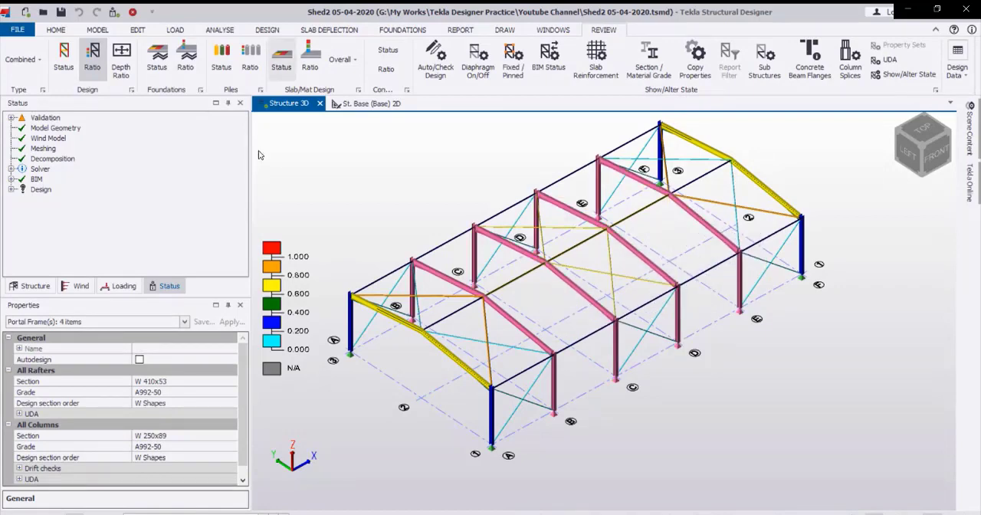
{"action": "left_click", "coordinate": [232, 393]}
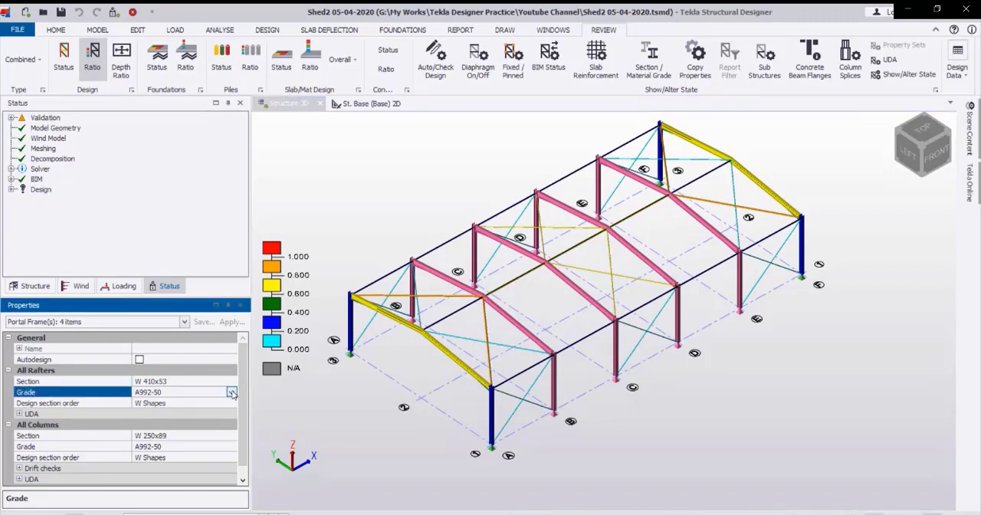
{"action": "left_click", "coordinate": [231, 394]}
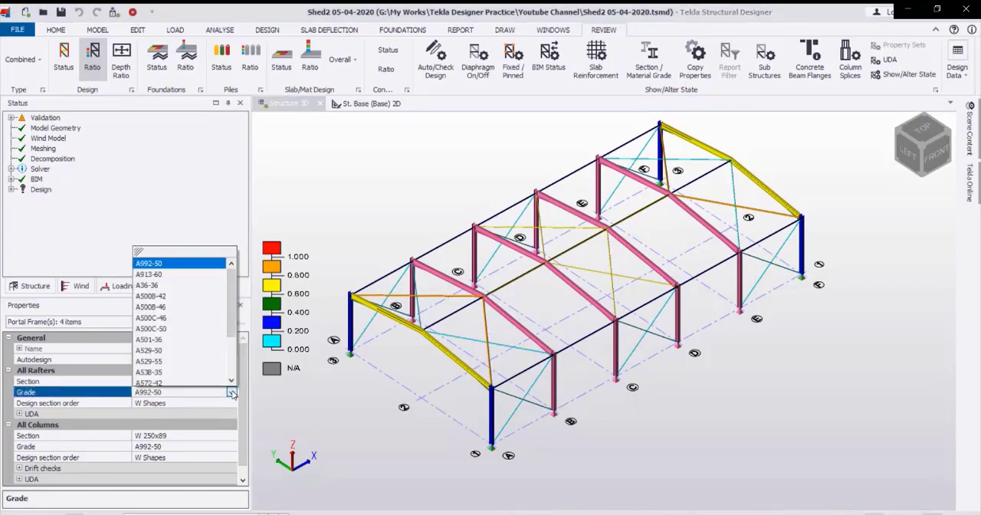
{"action": "left_click", "coordinate": [232, 393]}
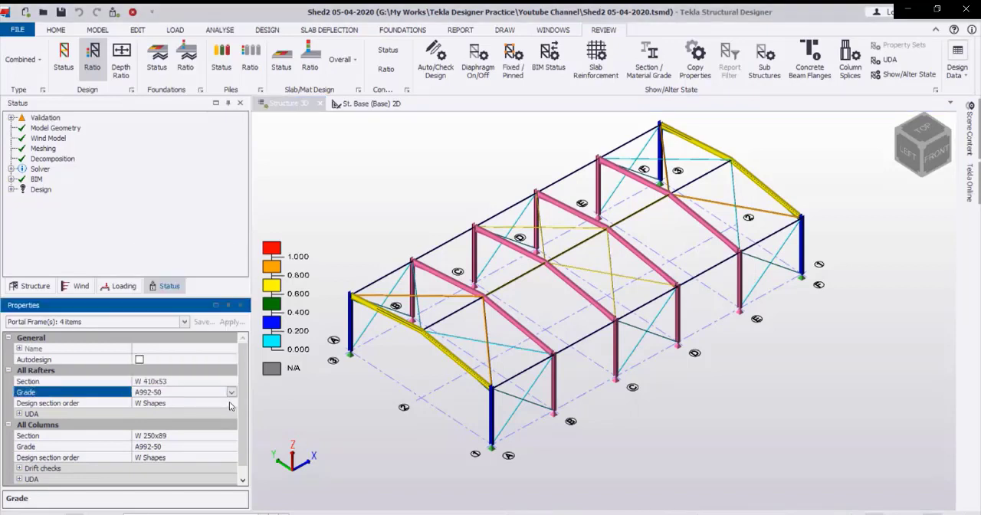
{"action": "left_click", "coordinate": [232, 382]}
{"action": "left_click", "coordinate": [231, 382]}
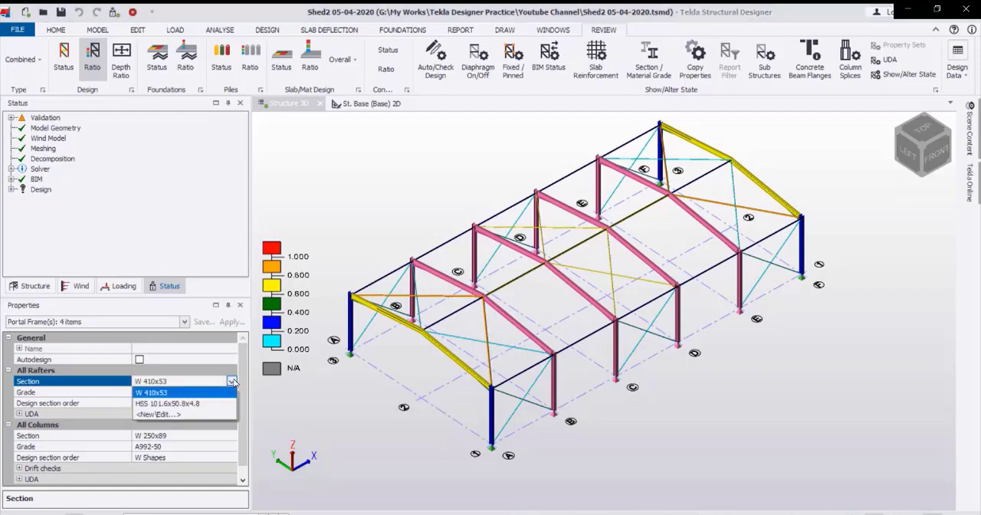
{"action": "left_click", "coordinate": [171, 414]}
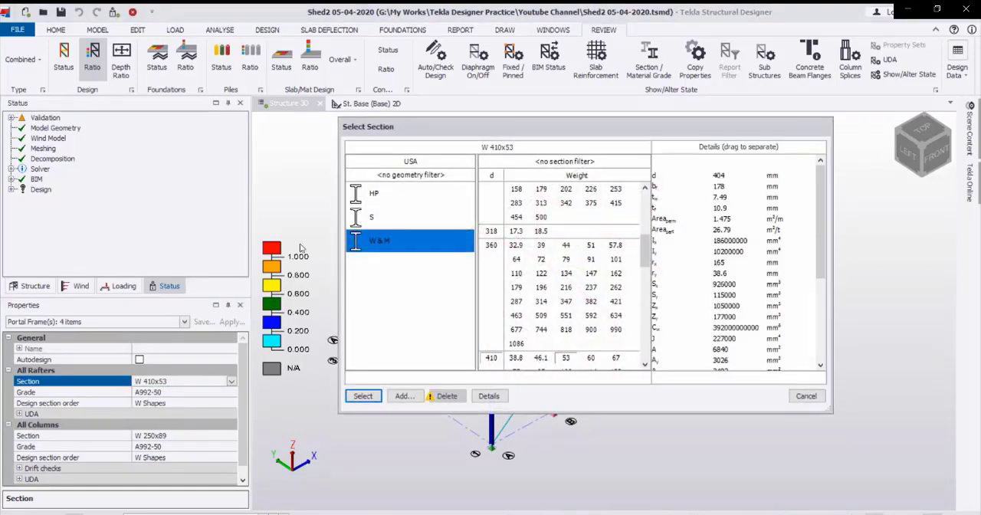
{"action": "scroll", "coordinate": [517, 289], "scroll_direction": "down", "scroll_amount": 5}
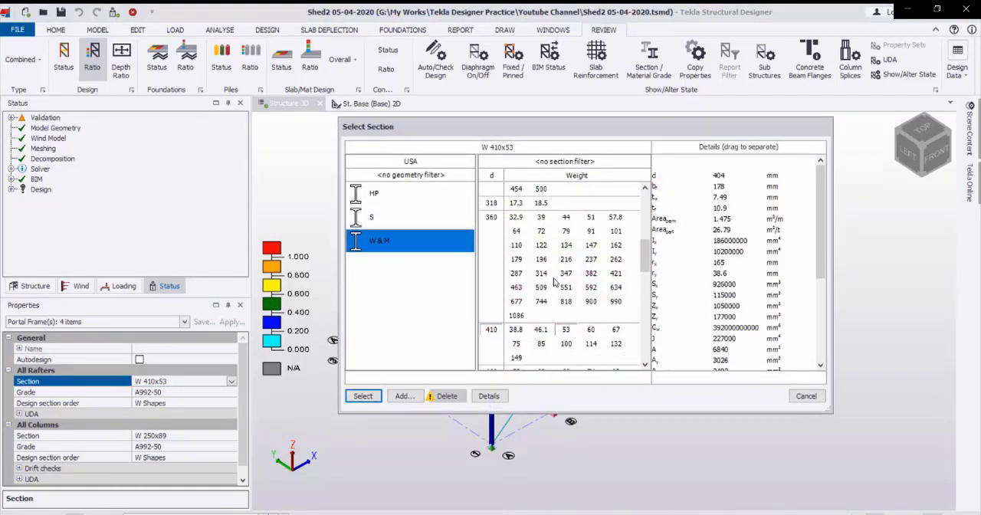
{"action": "scroll", "coordinate": [550, 290], "scroll_direction": "down", "scroll_amount": 3}
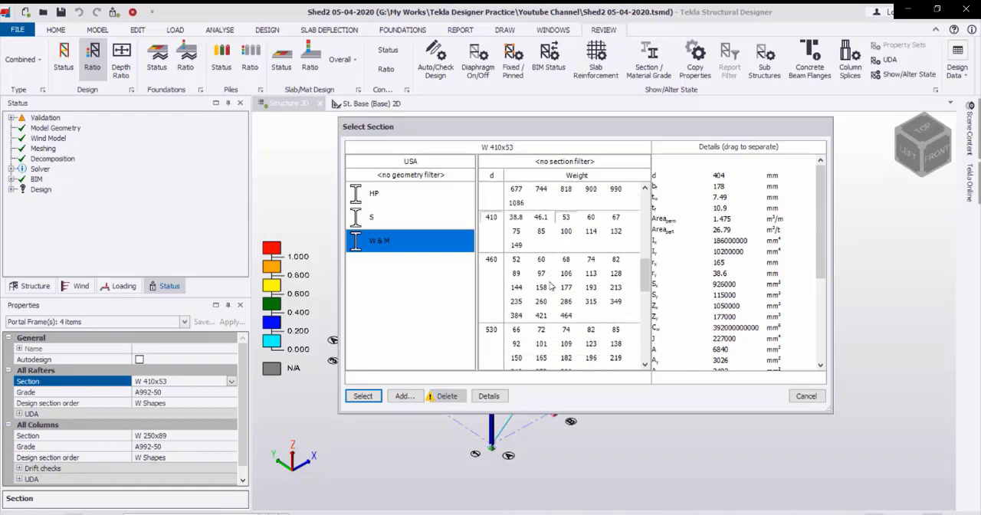
{"action": "left_click", "coordinate": [568, 261]}
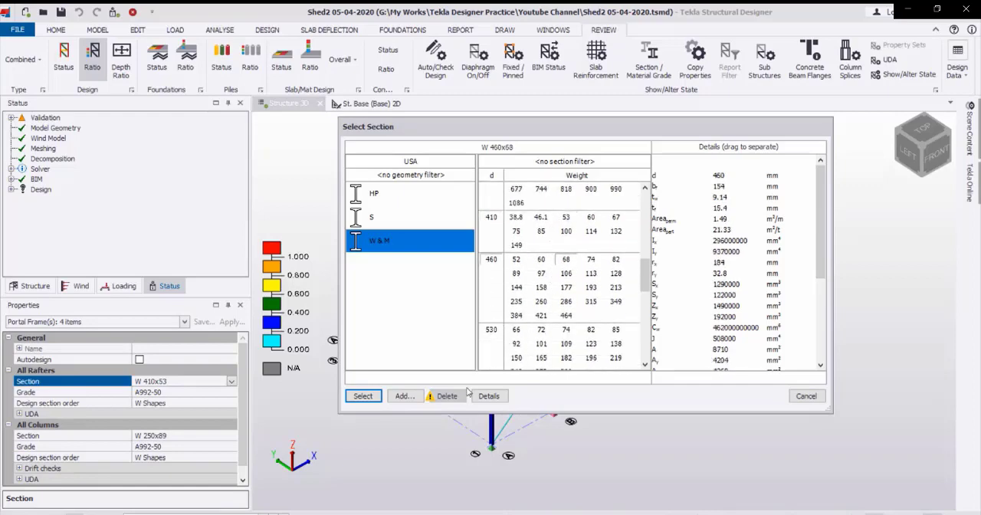
{"action": "left_click", "coordinate": [365, 396]}
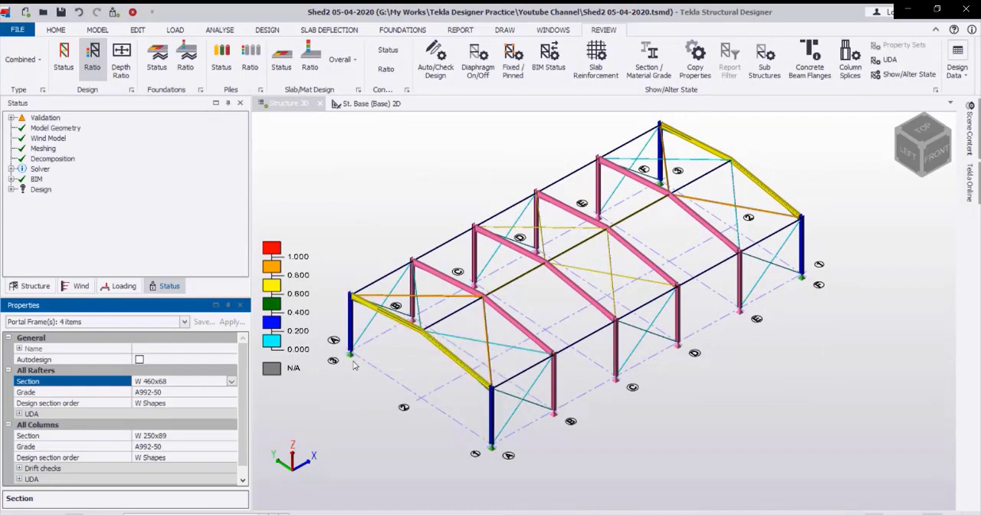
Rerun the static steel design with the new rafters and display the members' design status.
{"action": "left_click", "coordinate": [268, 30]}
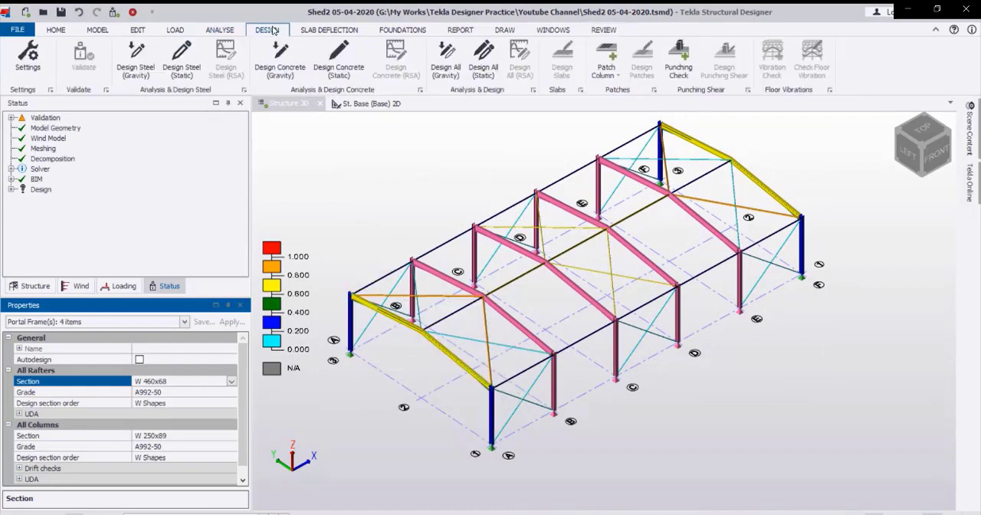
{"action": "left_click", "coordinate": [184, 66]}
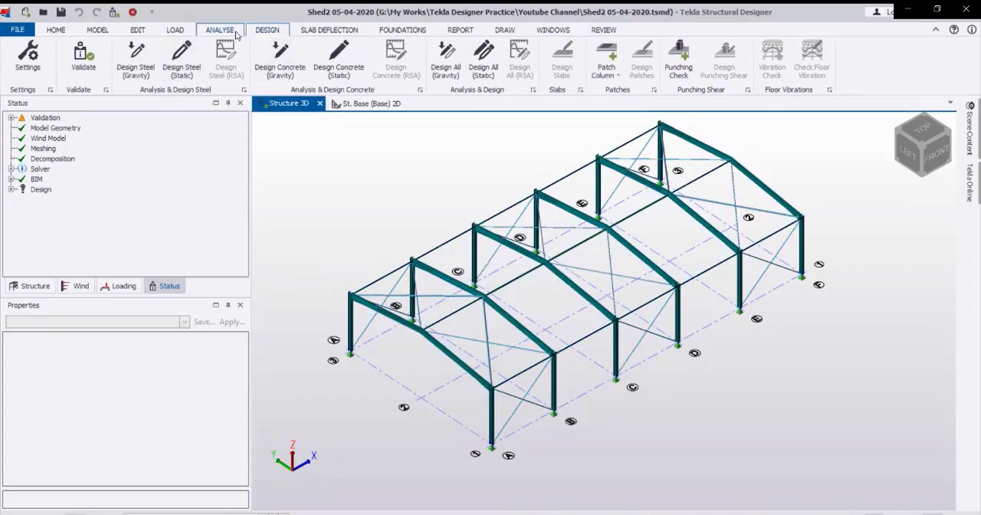
{"action": "left_click", "coordinate": [604, 29]}
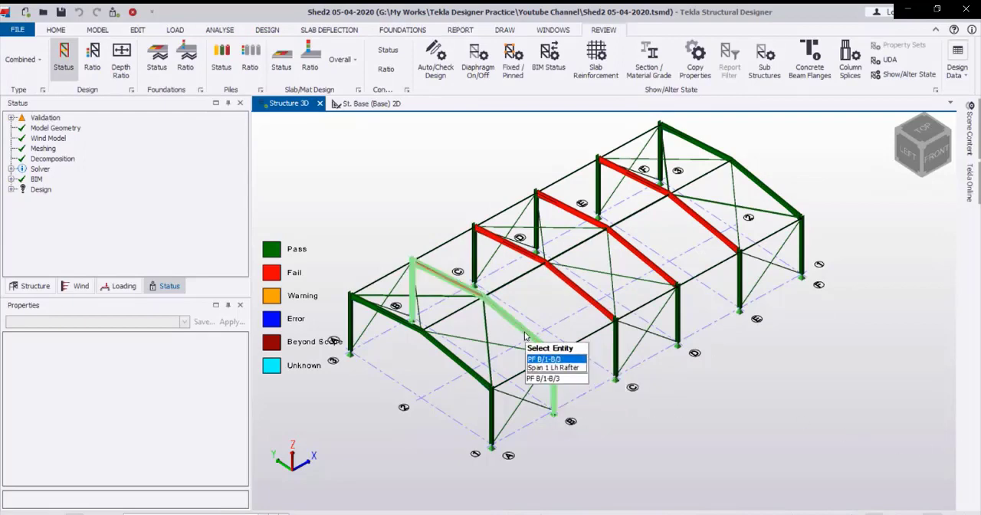
Change the rafter section of the four internal portal frames on grids B to E to W 610x92.
{"action": "left_click", "coordinate": [525, 335]}
{"action": "left_click", "coordinate": [594, 298]}
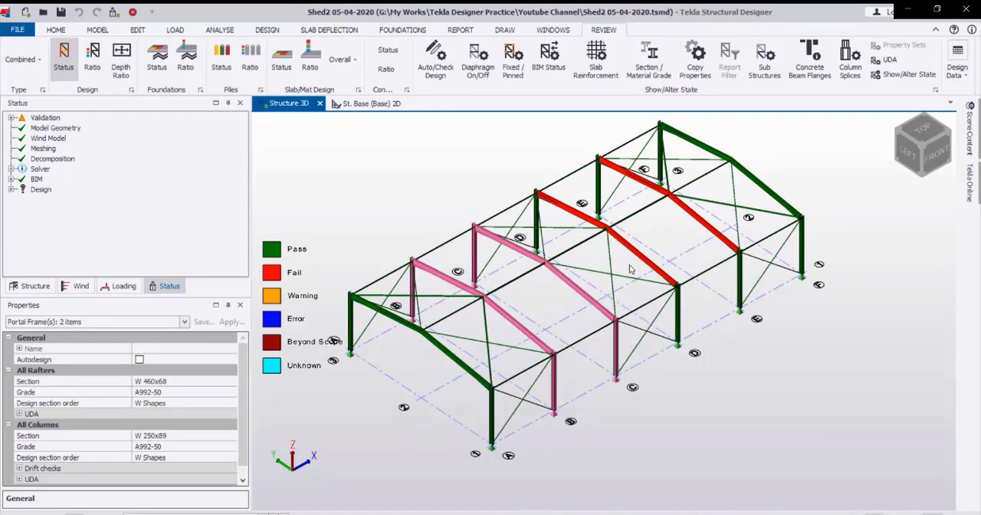
{"action": "left_click", "coordinate": [640, 254]}
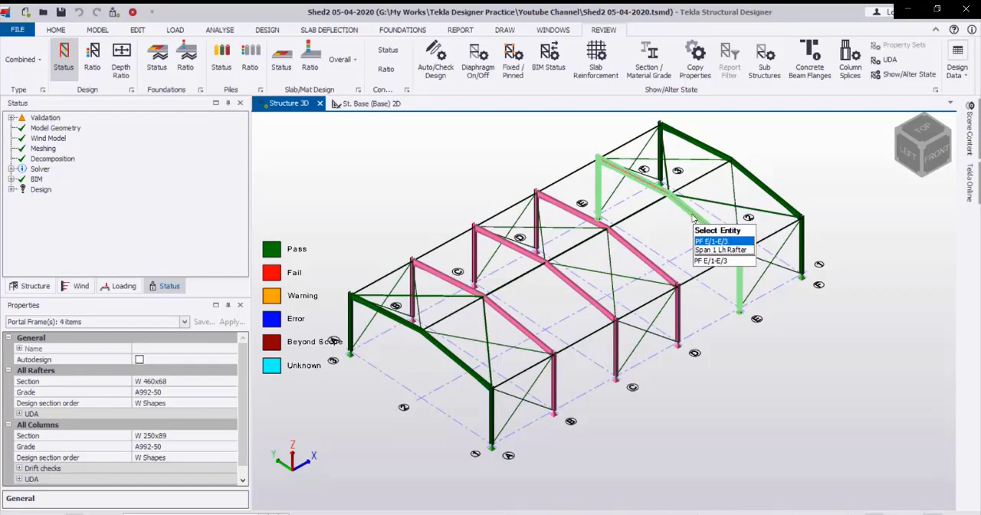
{"action": "left_click", "coordinate": [702, 269]}
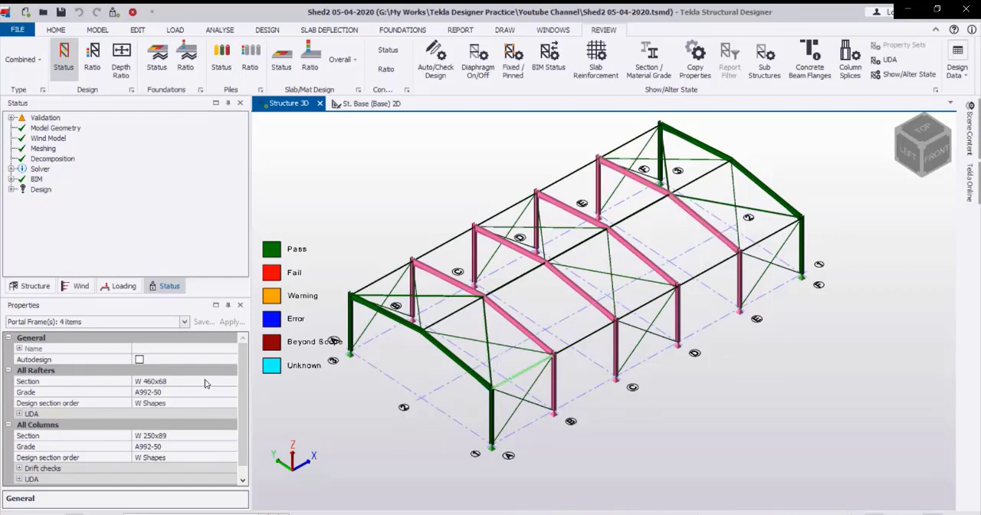
{"action": "left_click", "coordinate": [230, 381]}
{"action": "left_click", "coordinate": [230, 381]}
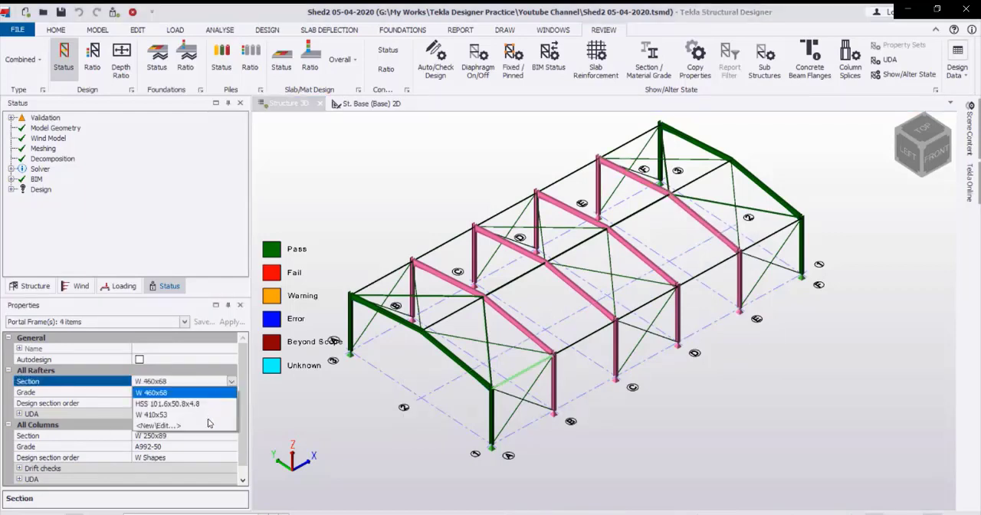
{"action": "left_click", "coordinate": [187, 430]}
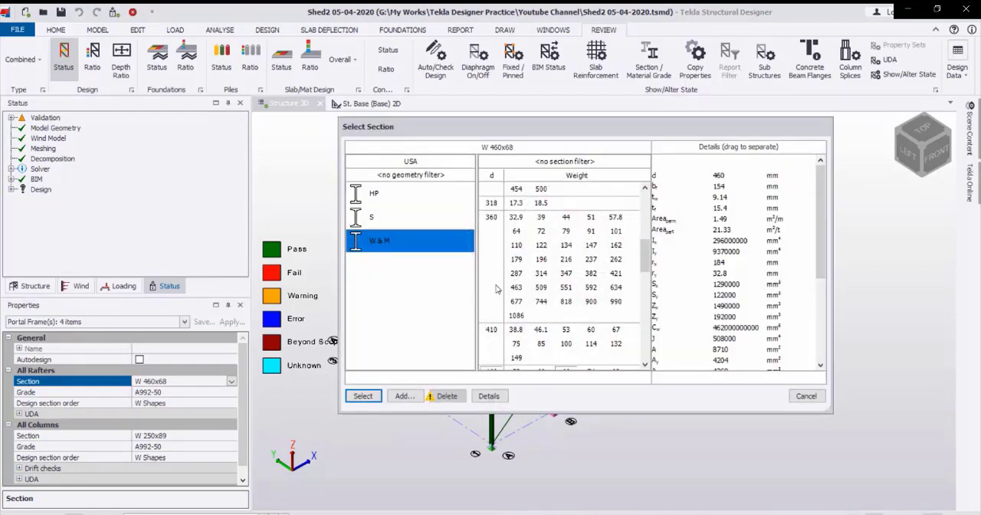
{"action": "scroll", "coordinate": [537, 314], "scroll_direction": "down", "scroll_amount": 2}
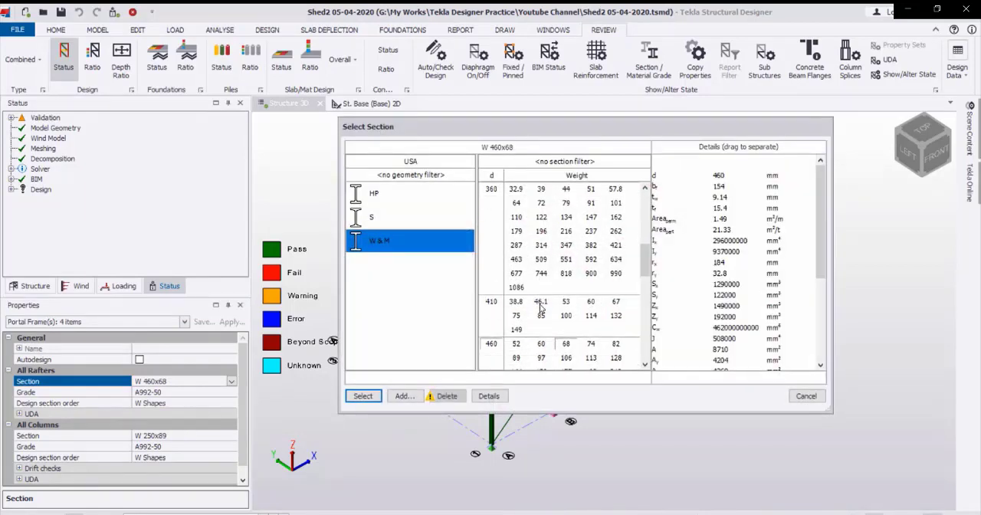
{"action": "scroll", "coordinate": [540, 307], "scroll_direction": "down", "scroll_amount": 6}
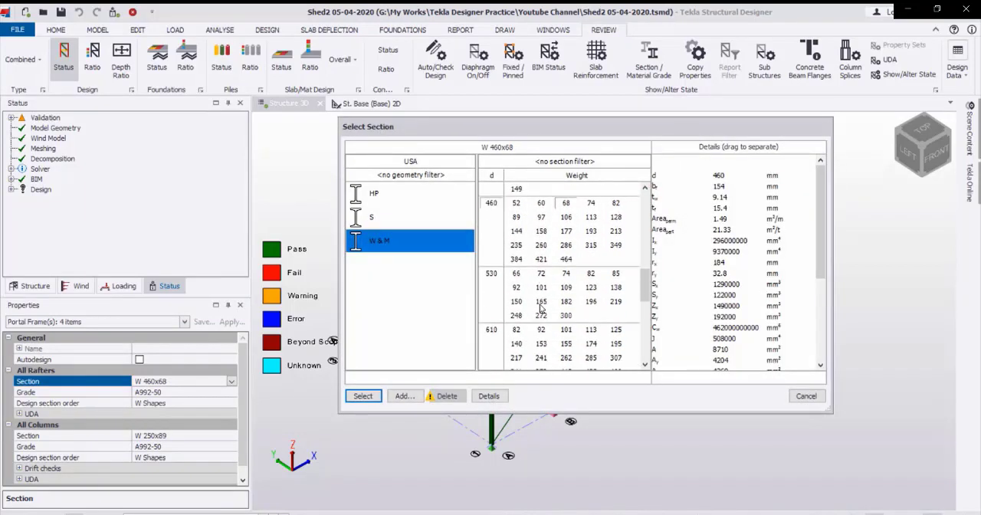
{"action": "scroll", "coordinate": [540, 306], "scroll_direction": "down", "scroll_amount": 1}
{"action": "left_click", "coordinate": [515, 302]}
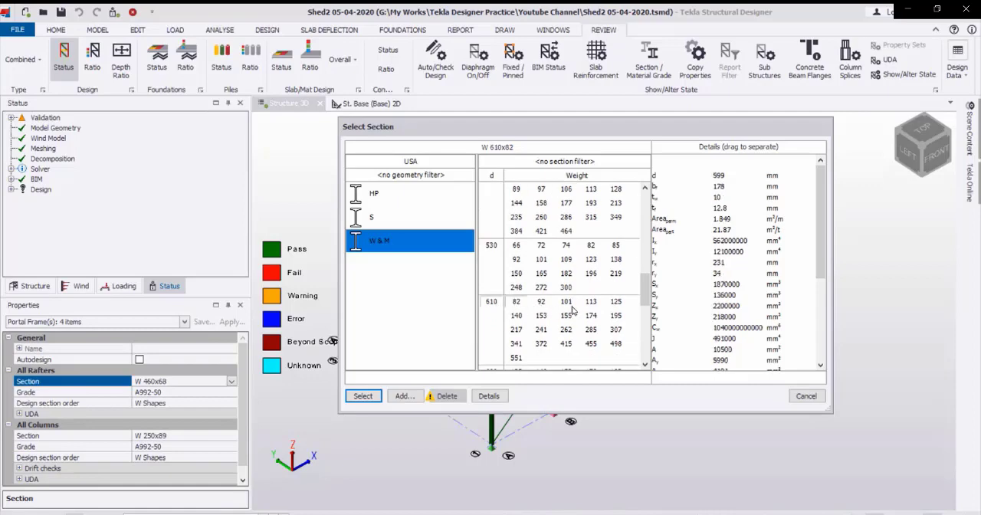
{"action": "left_click", "coordinate": [541, 302]}
{"action": "left_click", "coordinate": [363, 396]}
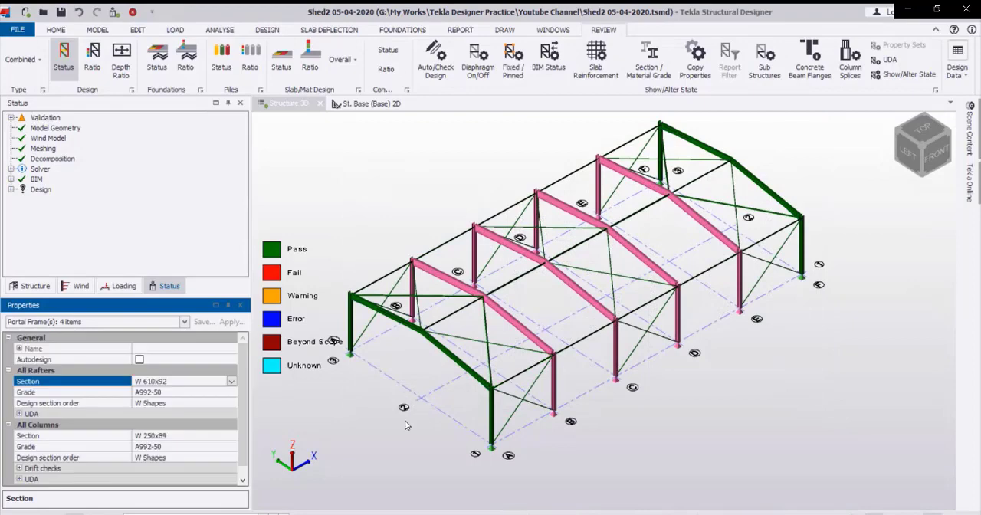
{"action": "left_click", "coordinate": [364, 414]}
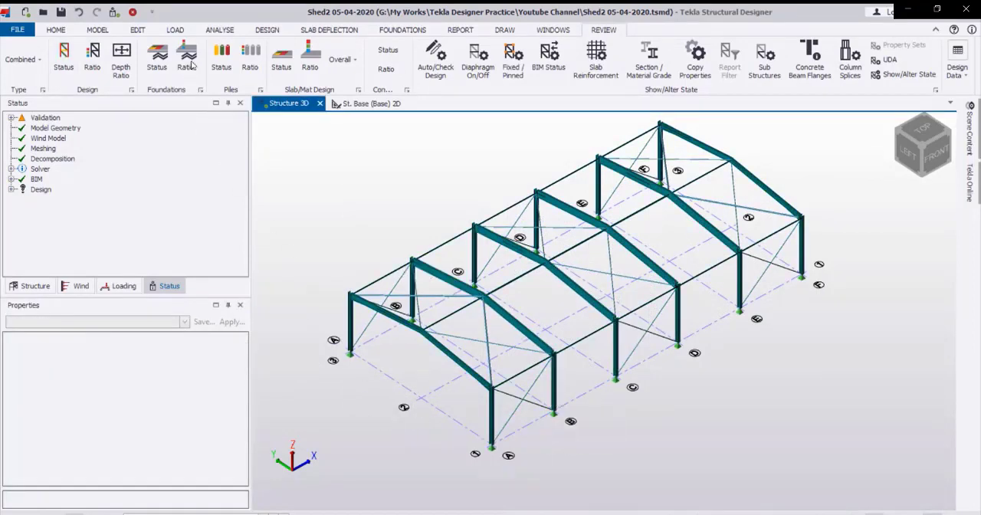
{"action": "left_click", "coordinate": [268, 29]}
{"action": "right_click", "coordinate": [270, 31]}
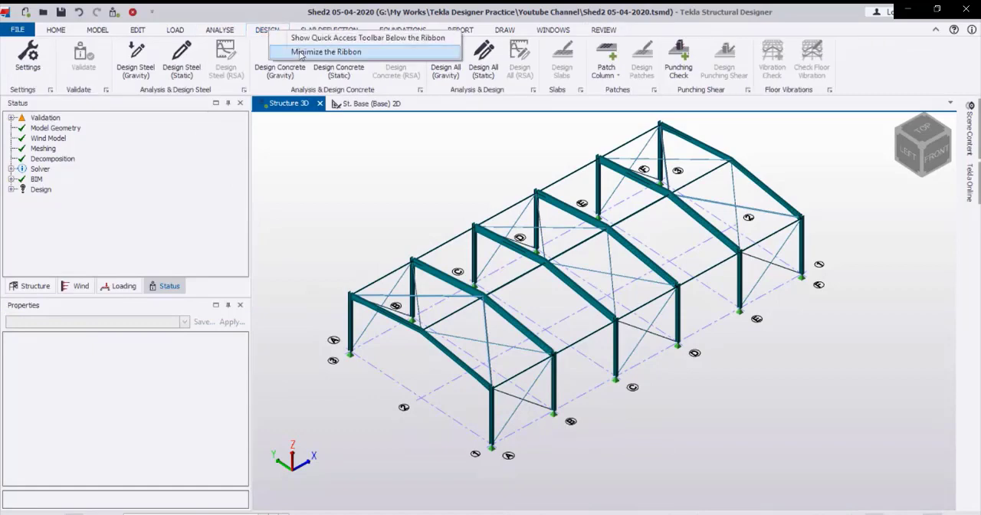
{"action": "left_click", "coordinate": [263, 31]}
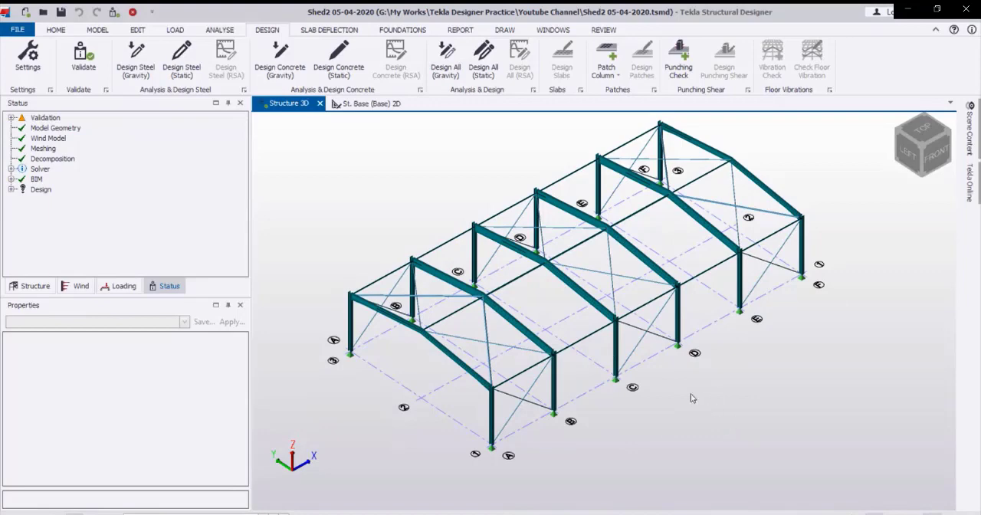
Set the rafter section of the four internal portal frames on grids B to E to W 530x92.
{"action": "left_click", "coordinate": [537, 345]}
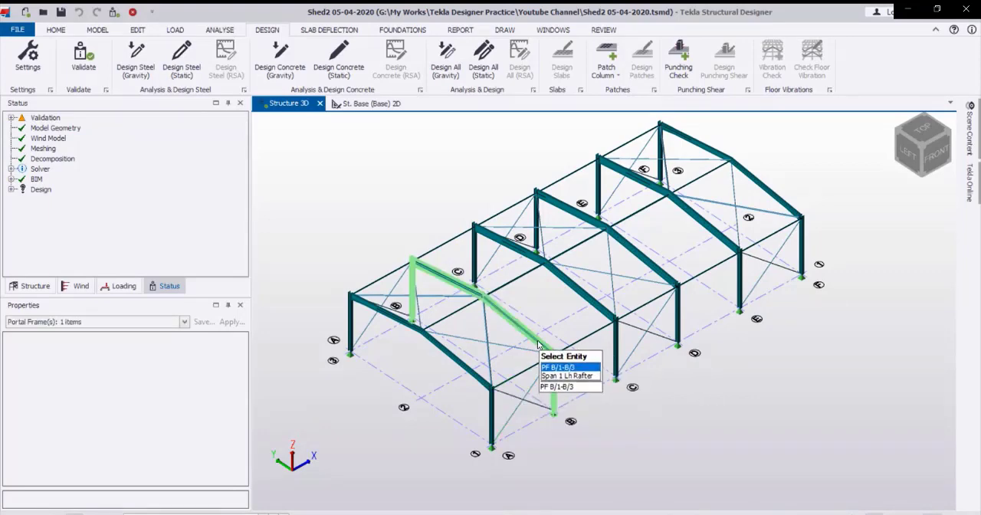
{"action": "left_click", "coordinate": [594, 303]}
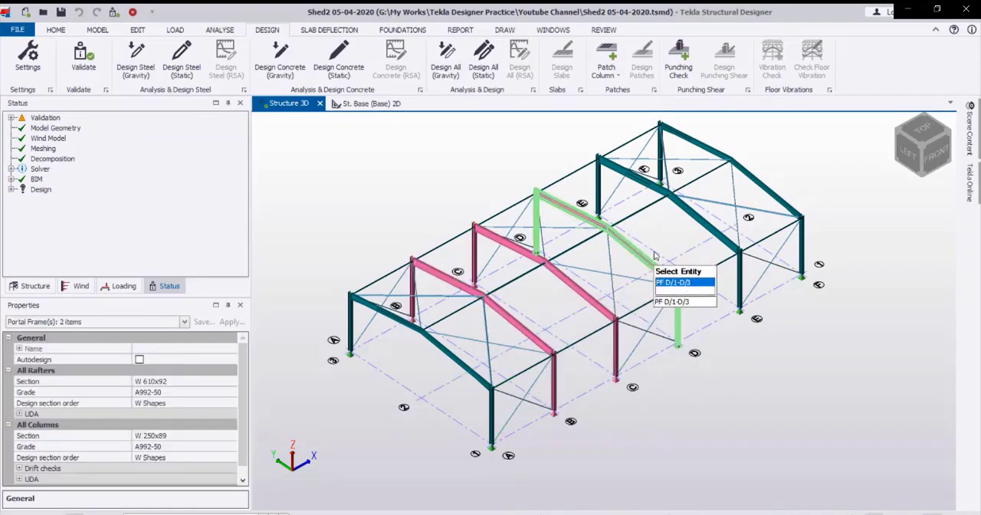
{"action": "left_click", "coordinate": [650, 268]}
{"action": "left_click", "coordinate": [712, 244]}
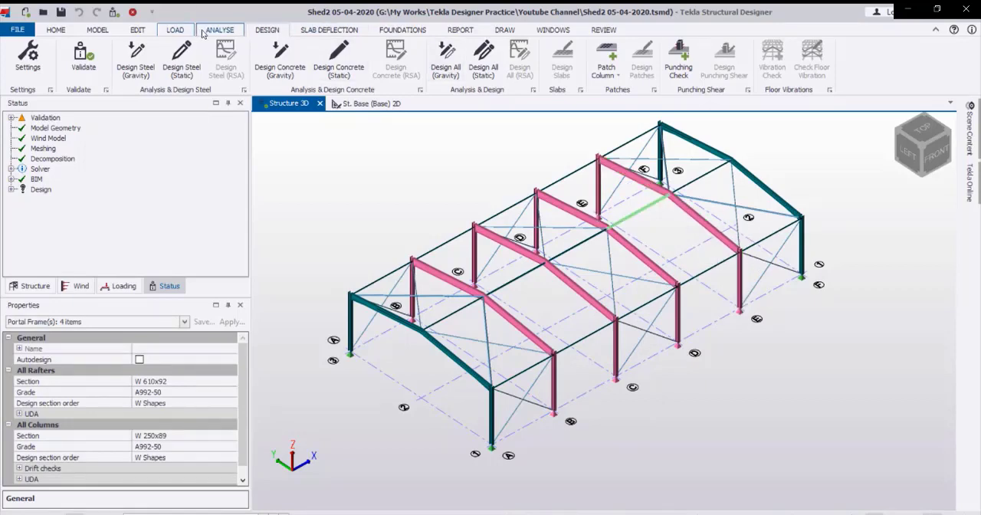
{"action": "left_click", "coordinate": [231, 382]}
{"action": "left_click", "coordinate": [232, 383]}
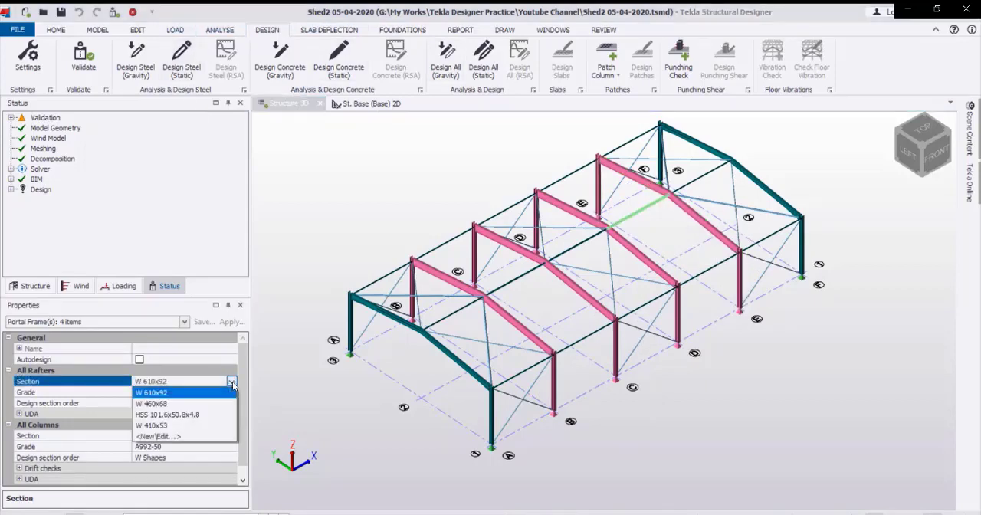
{"action": "left_click", "coordinate": [171, 441]}
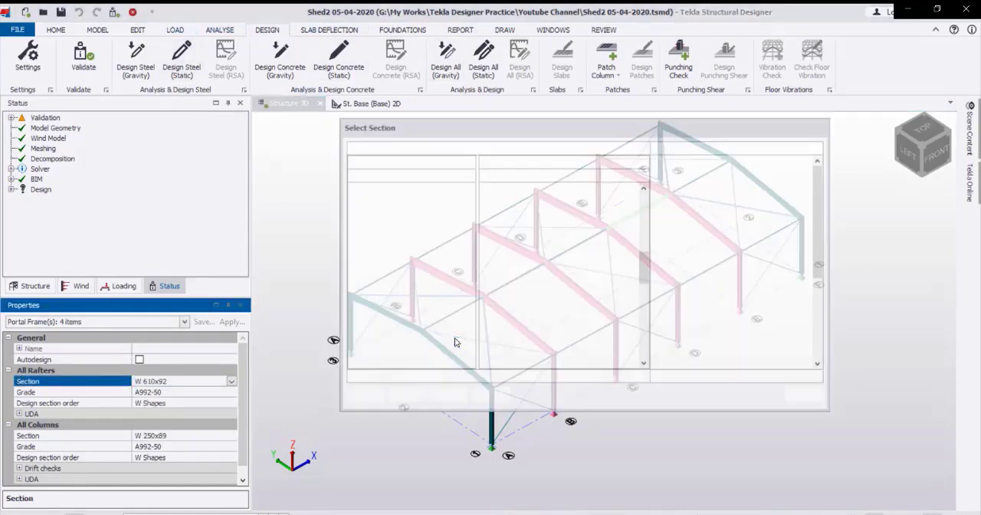
{"action": "scroll", "coordinate": [523, 314], "scroll_direction": "down", "scroll_amount": 3}
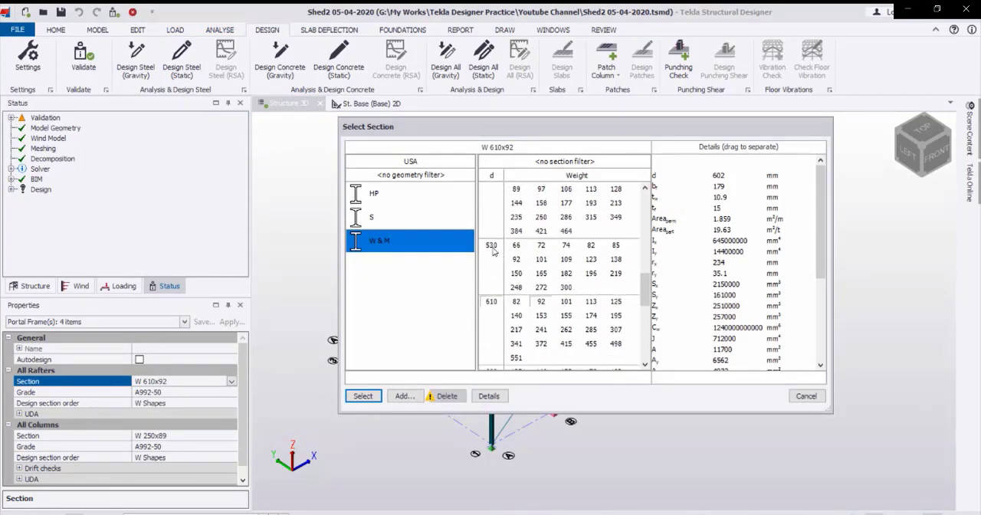
{"action": "left_click", "coordinate": [511, 249]}
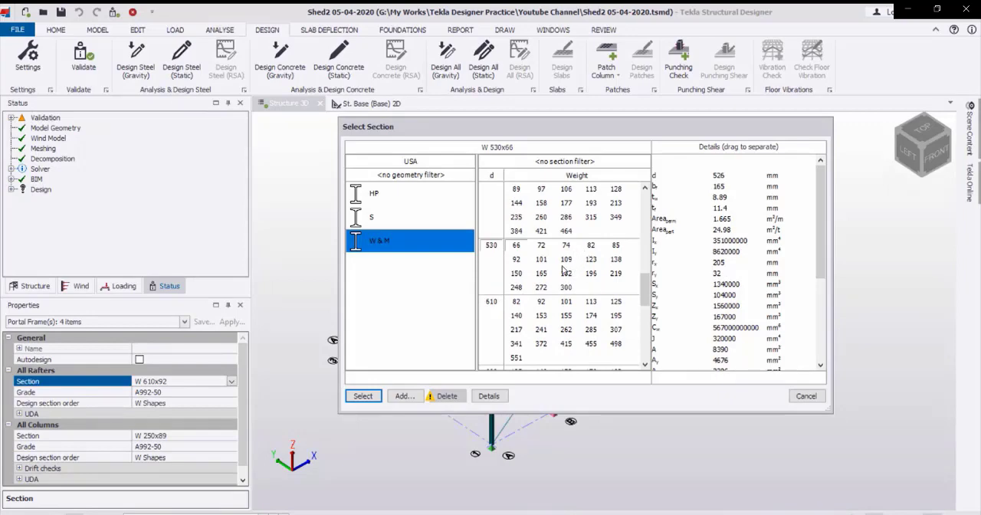
{"action": "left_click", "coordinate": [516, 260]}
{"action": "left_click", "coordinate": [363, 395]}
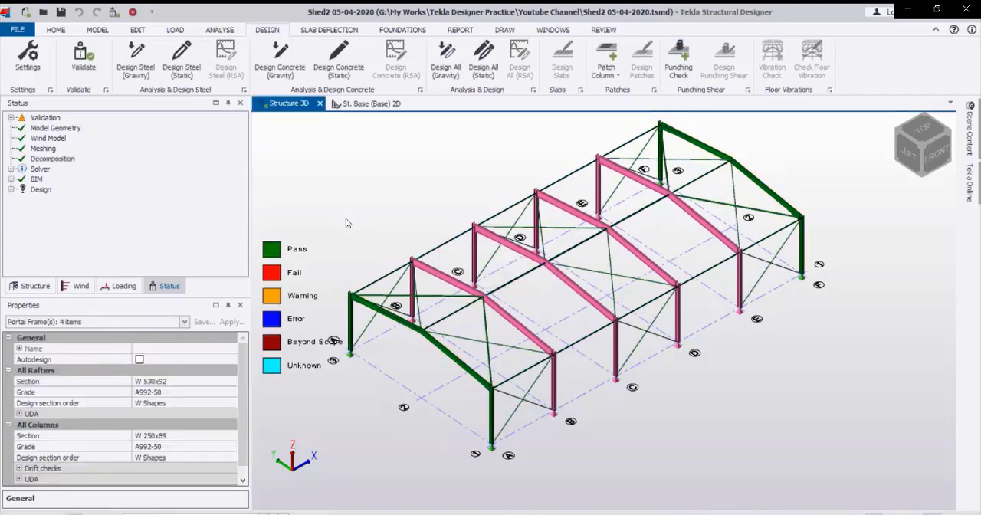
{"action": "left_click", "coordinate": [421, 205]}
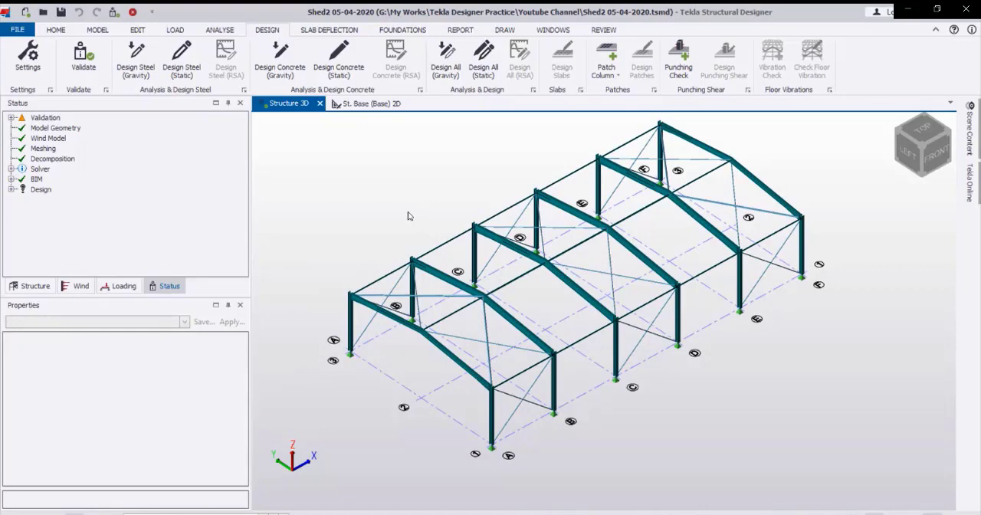
Review the pass/fail design status of all members with the W 530x92 rafters, followed by their design ratios.
{"action": "left_click", "coordinate": [603, 29]}
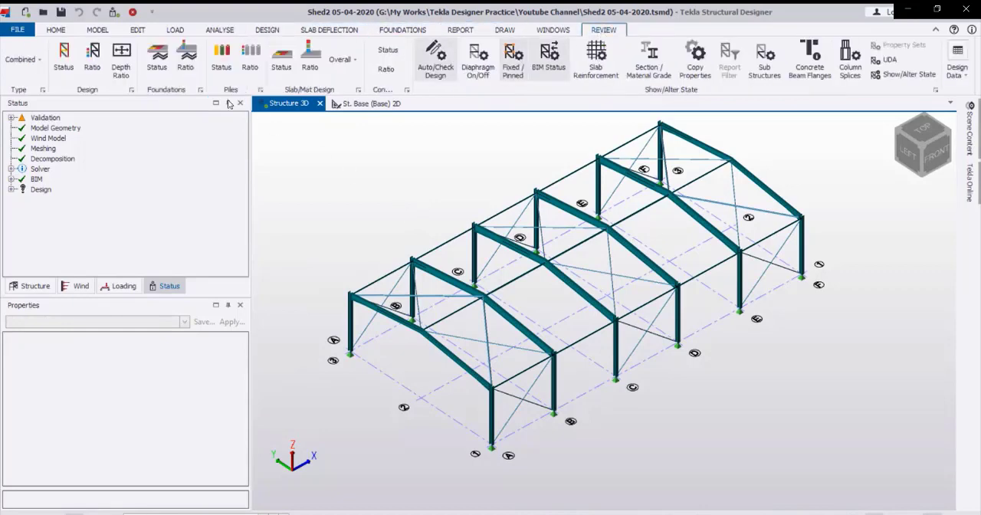
{"action": "left_click", "coordinate": [67, 53]}
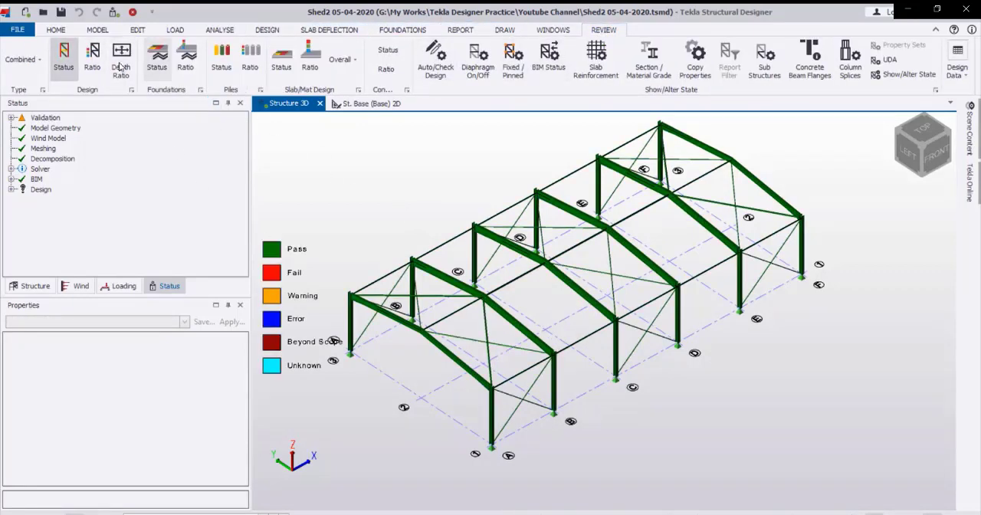
{"action": "left_click", "coordinate": [92, 58]}
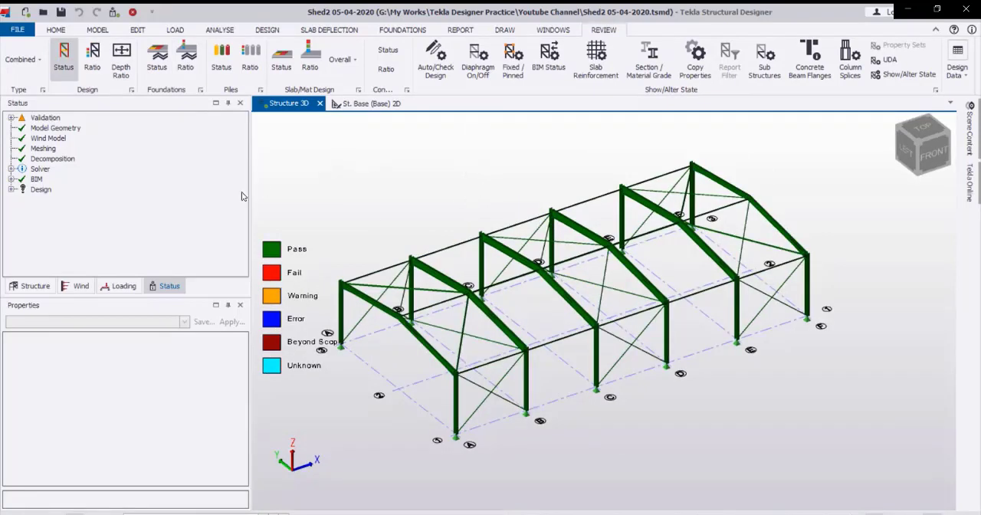
Generate the Material Listing report and export it to Excel, dismissing the Office activation window.
{"action": "left_click", "coordinate": [462, 31]}
{"action": "right_click", "coordinate": [470, 34]}
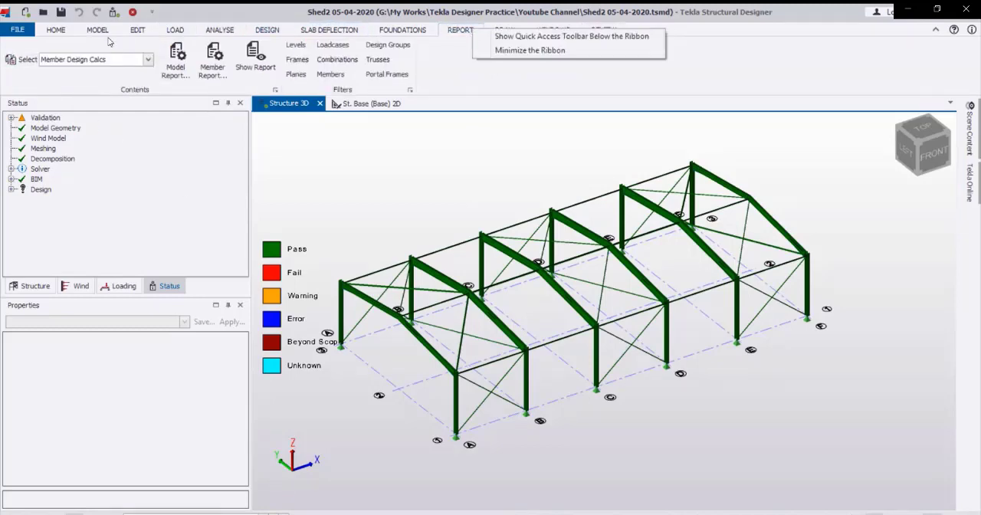
{"action": "left_click", "coordinate": [148, 59]}
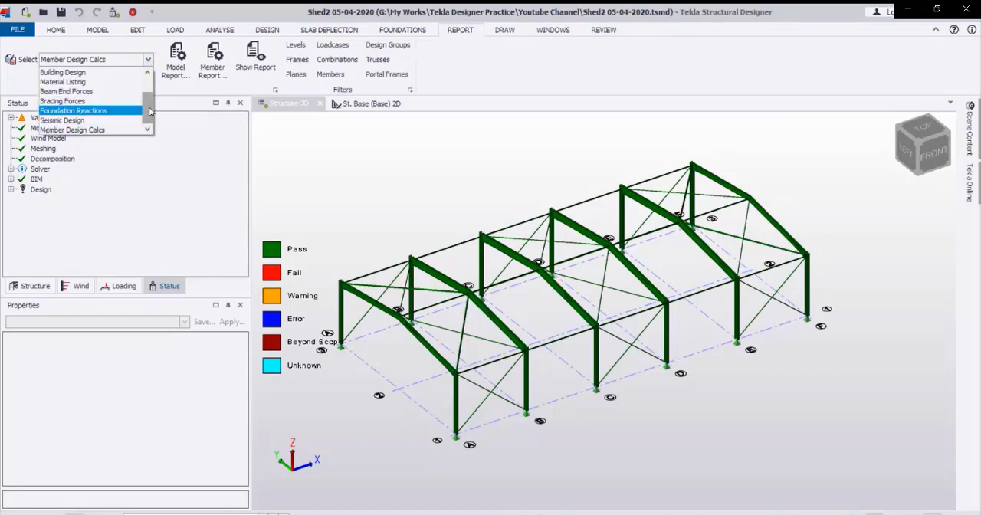
{"action": "left_click", "coordinate": [103, 86]}
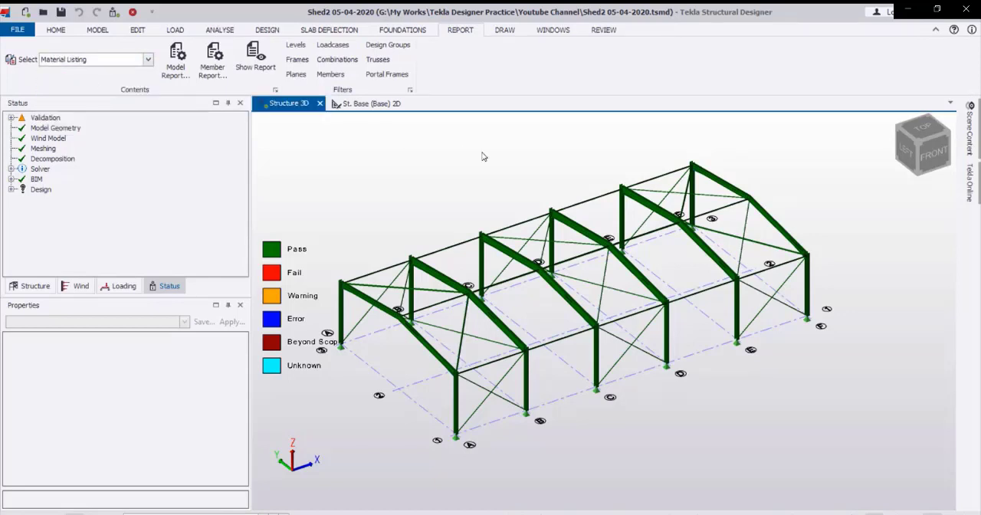
{"action": "left_click", "coordinate": [255, 55]}
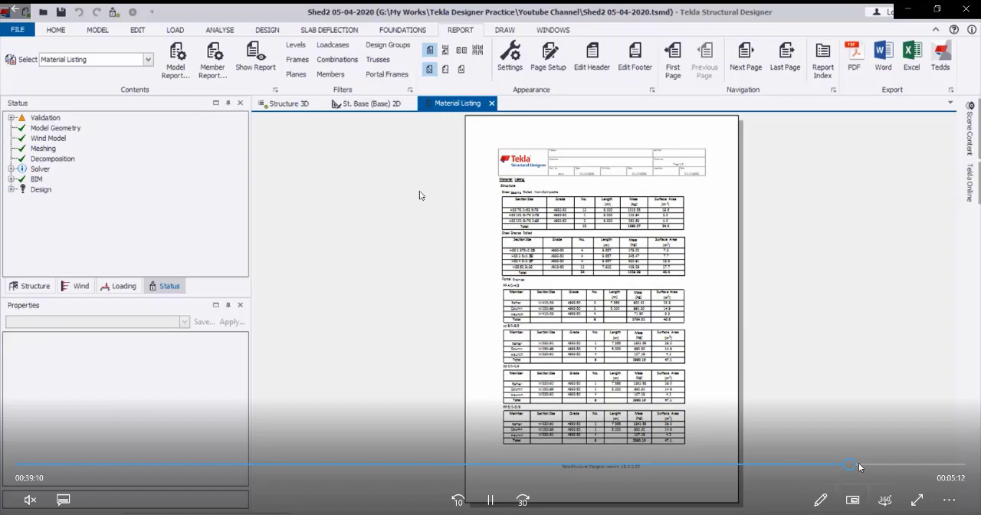
{"action": "left_click", "coordinate": [859, 464]}
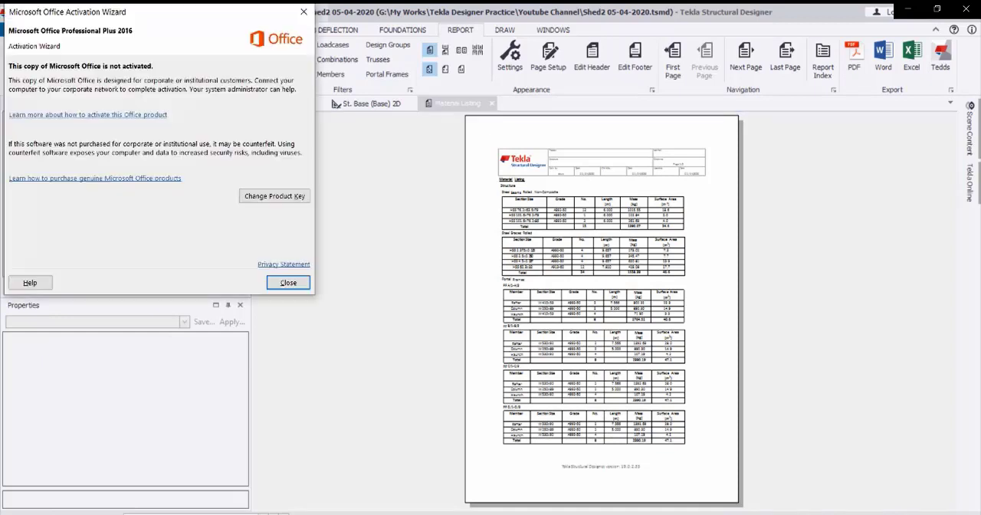
{"action": "left_click", "coordinate": [303, 13]}
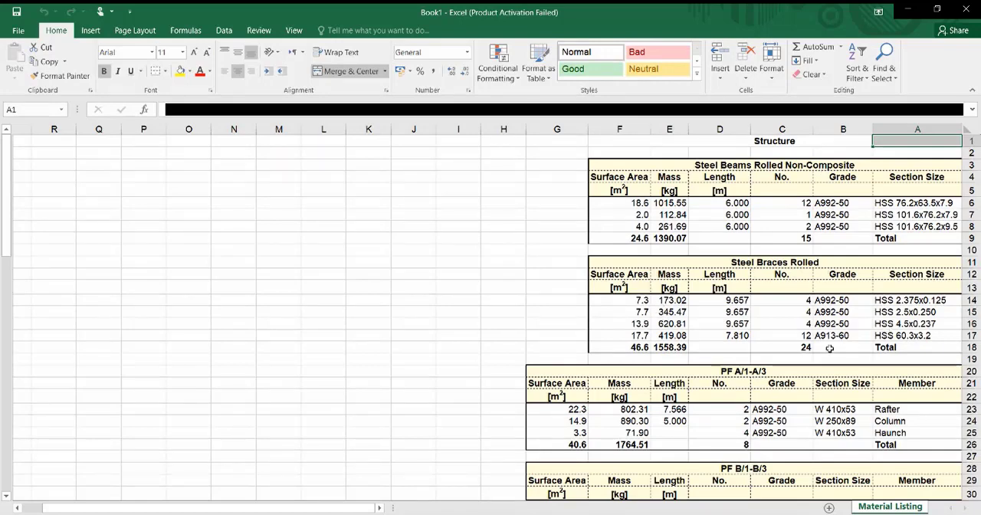
Review the exported material listing in Excel, from the beam and brace tables through each portal frame to the overall steel total.
{"action": "scroll", "coordinate": [808, 311], "scroll_direction": "down", "scroll_amount": 4}
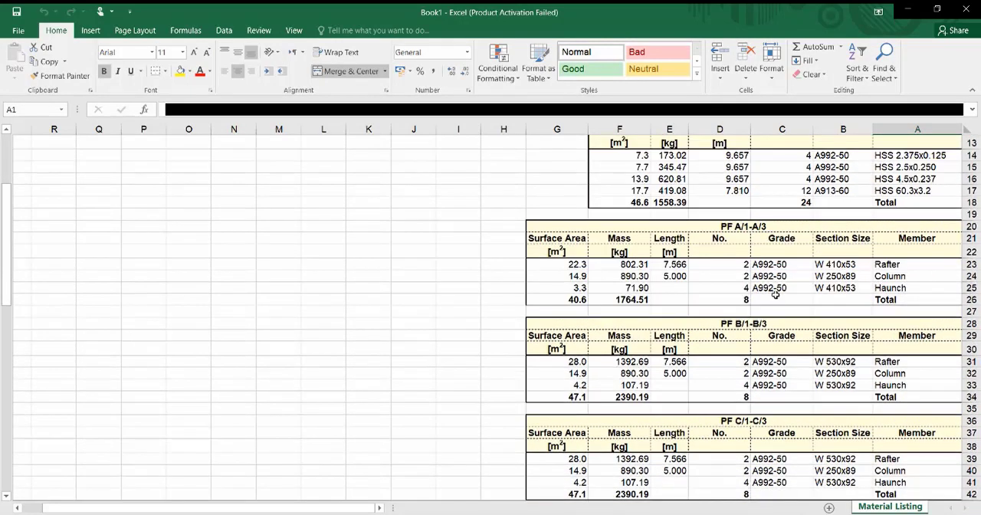
{"action": "scroll", "coordinate": [721, 334], "scroll_direction": "down", "scroll_amount": 6}
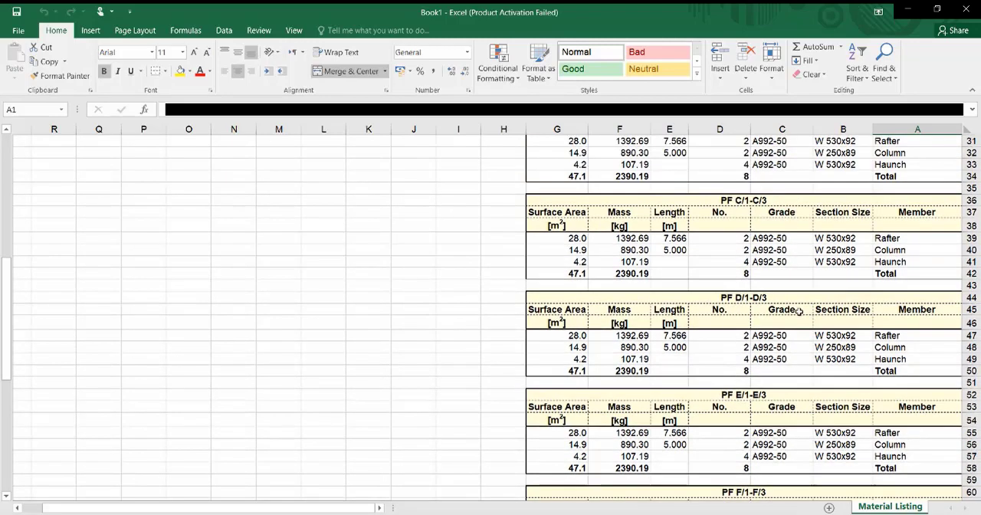
{"action": "scroll", "coordinate": [785, 331], "scroll_direction": "down", "scroll_amount": 8}
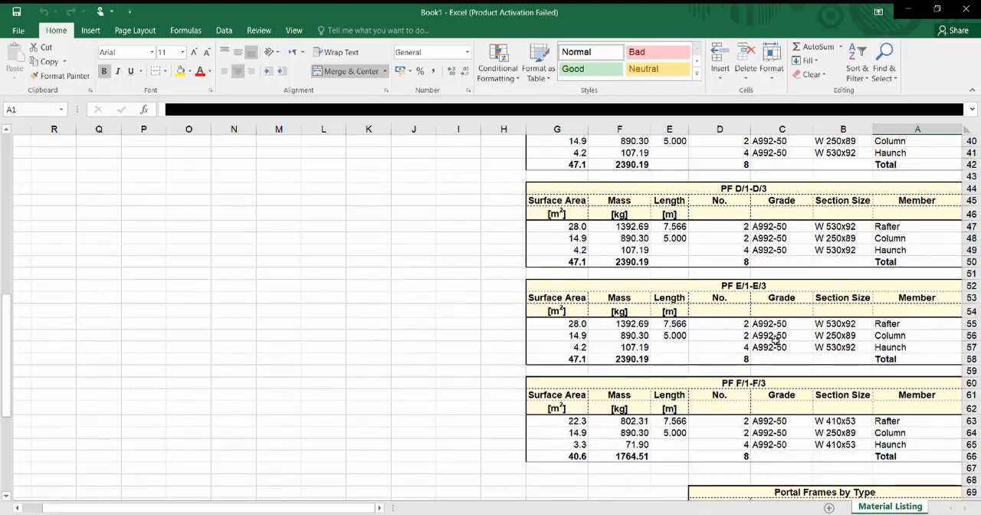
{"action": "scroll", "coordinate": [787, 334], "scroll_direction": "down", "scroll_amount": 2}
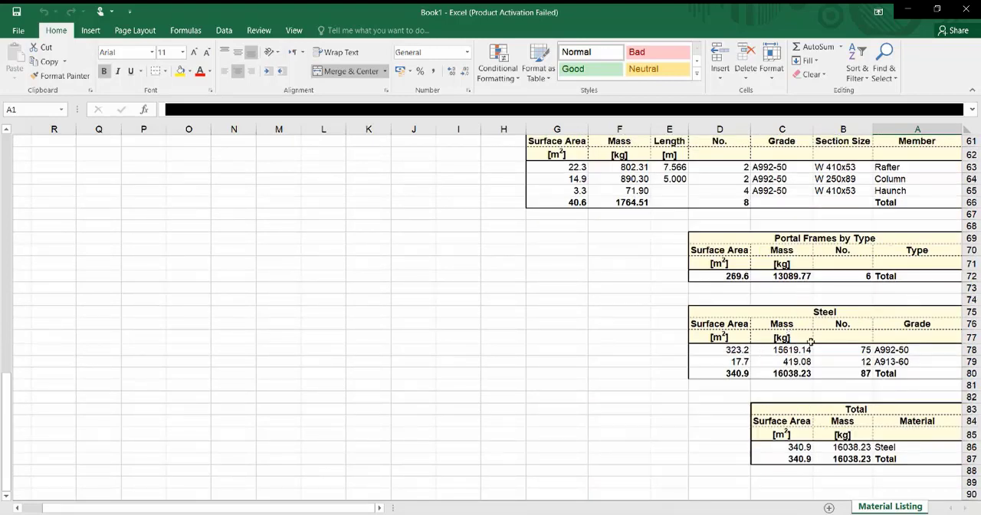
{"action": "scroll", "coordinate": [844, 351], "scroll_direction": "down", "scroll_amount": 2}
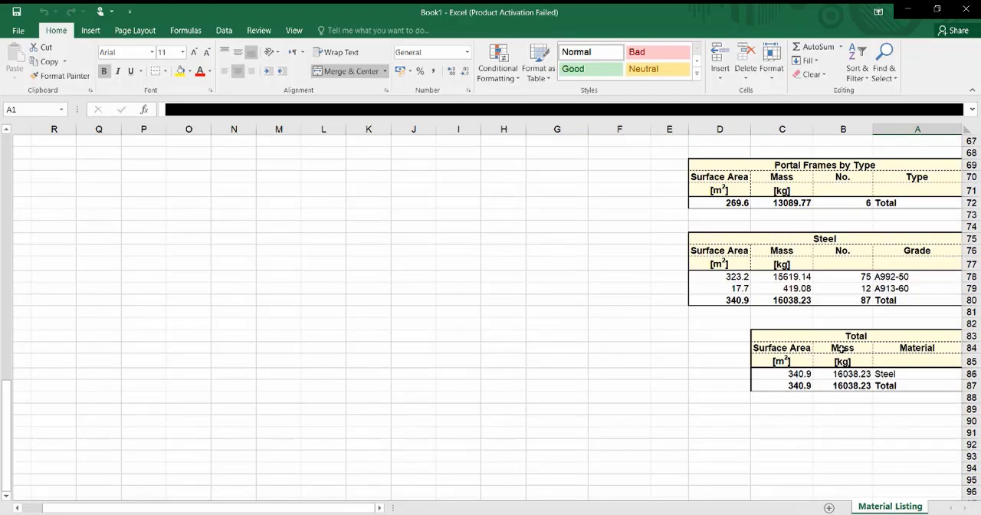
Close the exported material listing workbook and return to Tekla Structural Designer.
{"action": "right_click", "coordinate": [876, 389]}
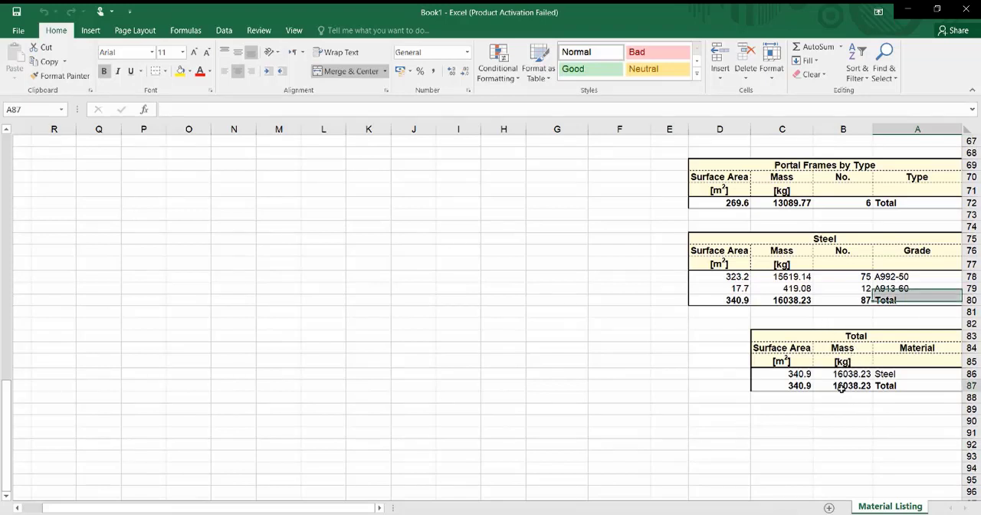
{"action": "left_click", "coordinate": [866, 442]}
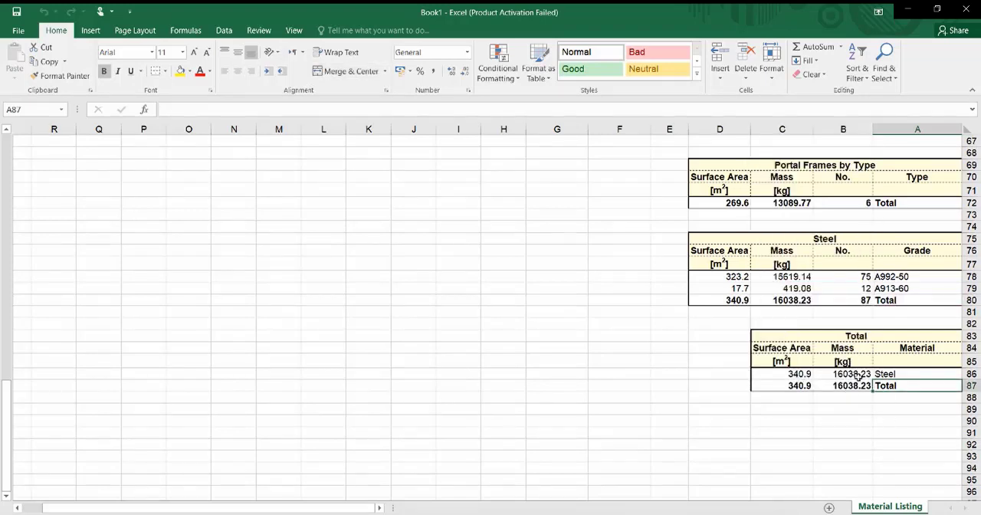
{"action": "left_click", "coordinate": [864, 432]}
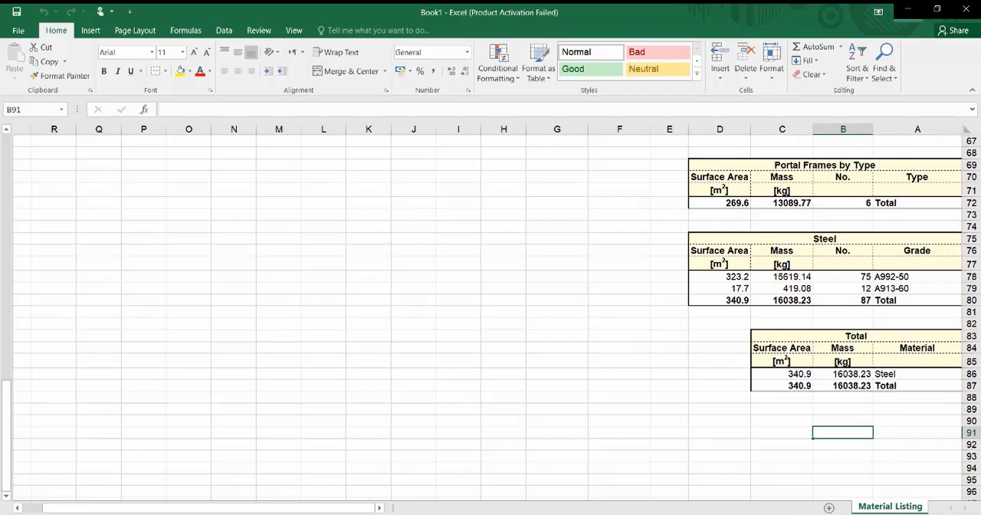
{"action": "left_click", "coordinate": [965, 9]}
{"action": "left_click", "coordinate": [490, 286]}
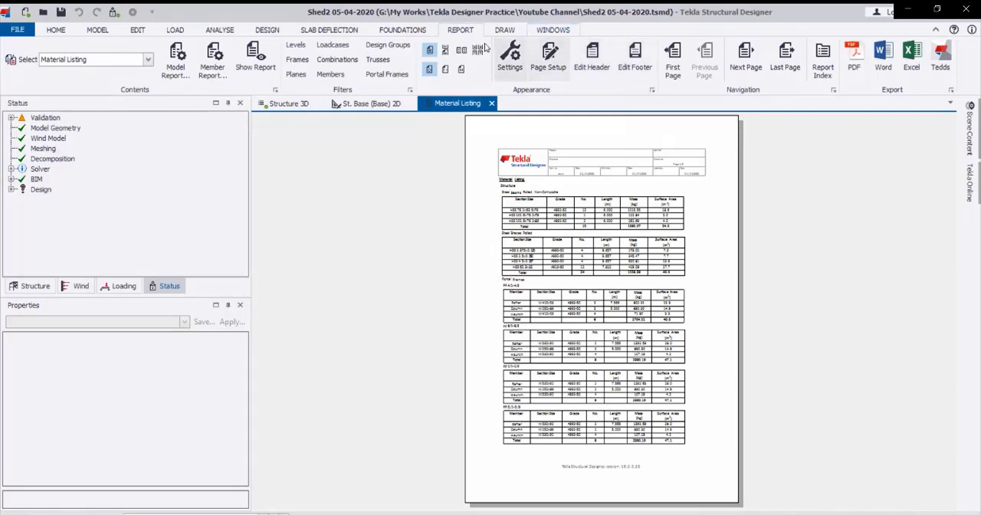
Add a new General Arrangement drawing in Drawing Management.
{"action": "left_click", "coordinate": [503, 31]}
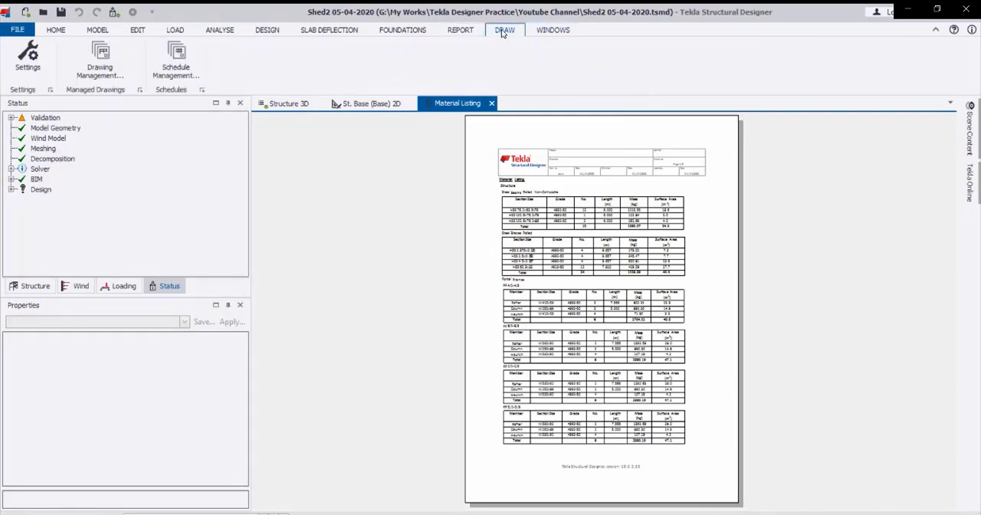
{"action": "left_click", "coordinate": [100, 59]}
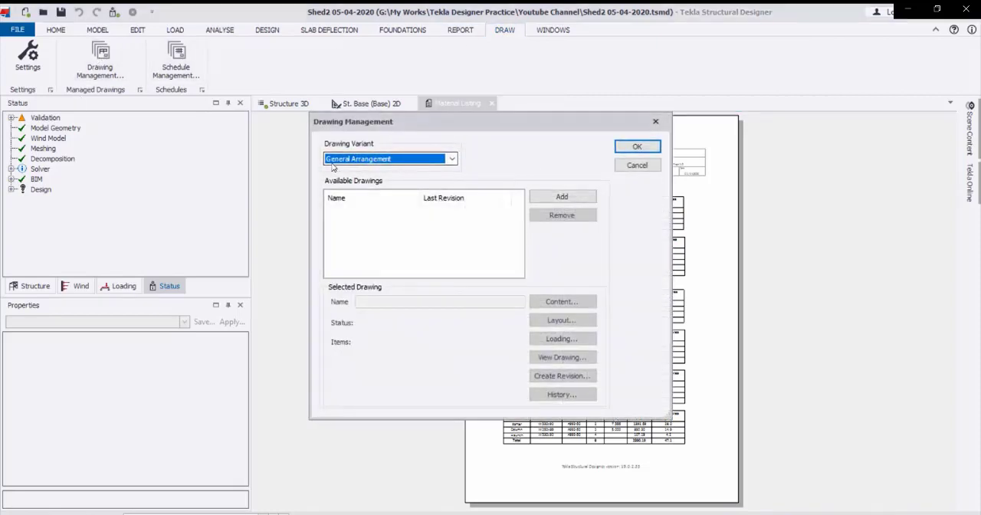
{"action": "left_click", "coordinate": [452, 160]}
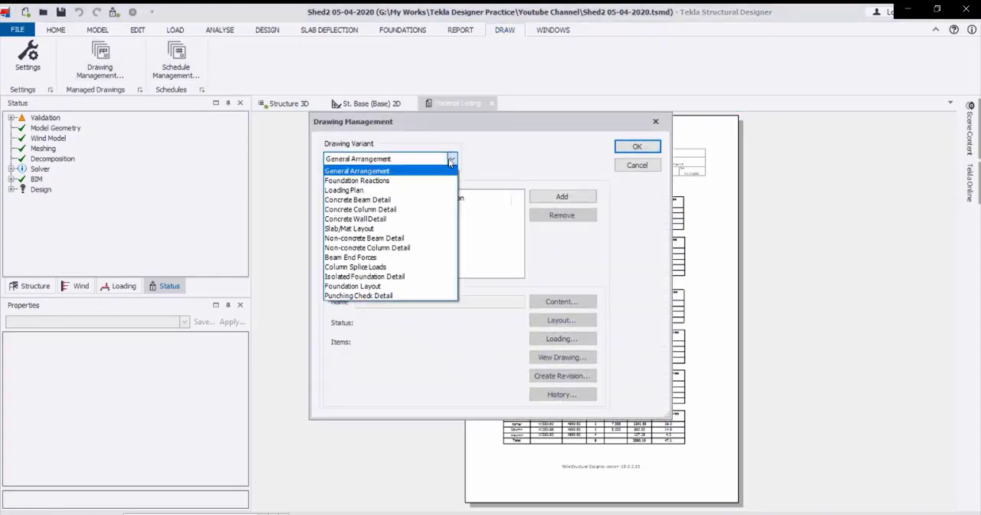
{"action": "left_click", "coordinate": [449, 159]}
{"action": "left_click", "coordinate": [449, 161]}
{"action": "left_click", "coordinate": [453, 157]}
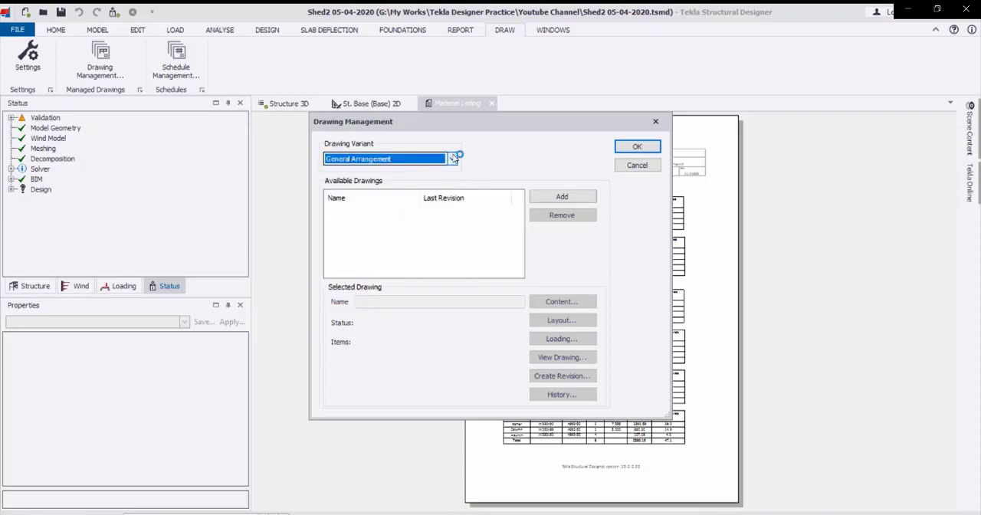
{"action": "left_click", "coordinate": [562, 196]}
Assign all available levels, frames and slopes to the content of the General Arrangement drawing.
{"action": "left_click", "coordinate": [562, 301]}
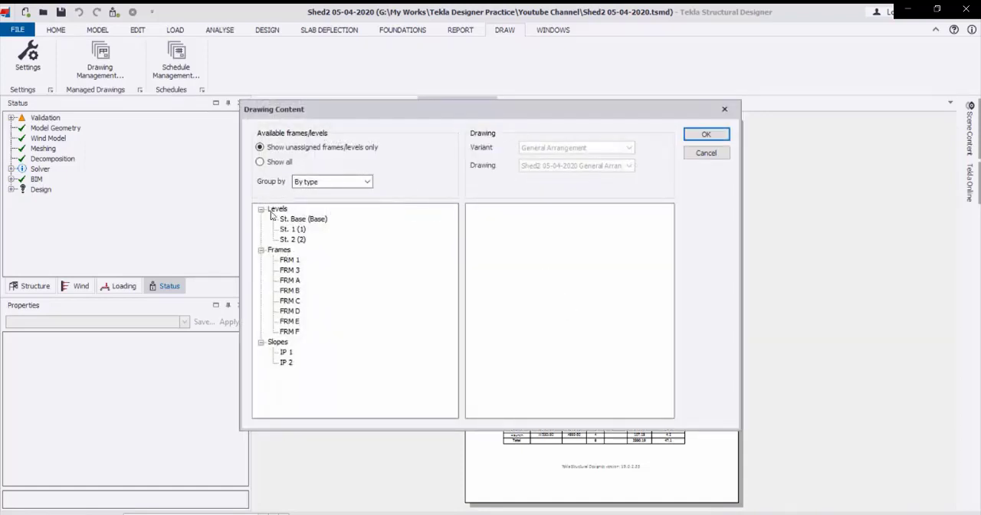
{"action": "left_click_drag", "start_coordinate": [272, 210], "coordinate": [506, 244]}
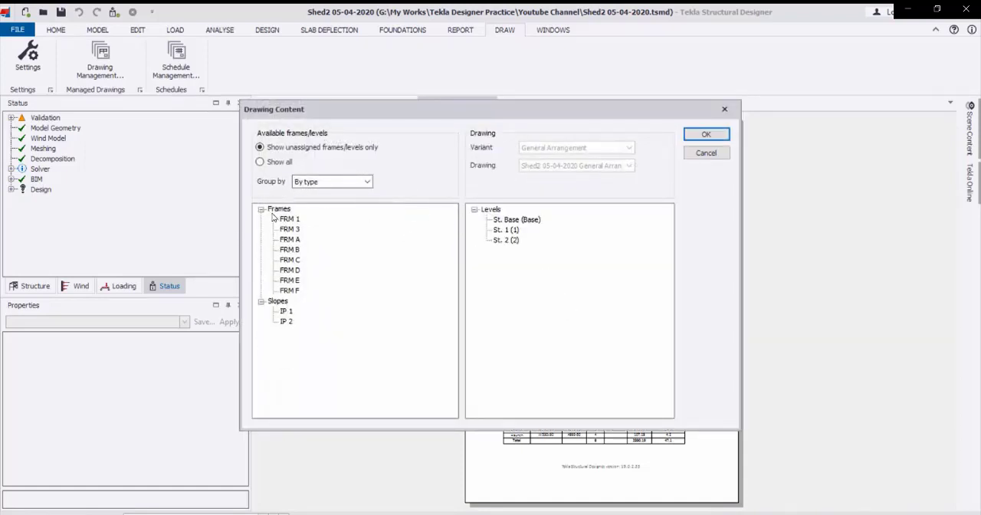
{"action": "left_click_drag", "start_coordinate": [399, 233], "coordinate": [554, 280]}
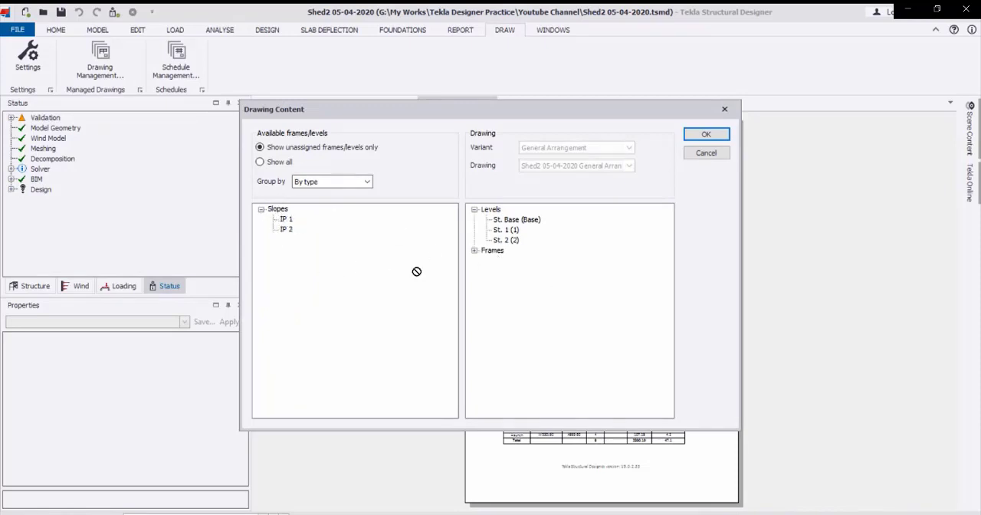
{"action": "left_click_drag", "start_coordinate": [417, 271], "coordinate": [518, 323]}
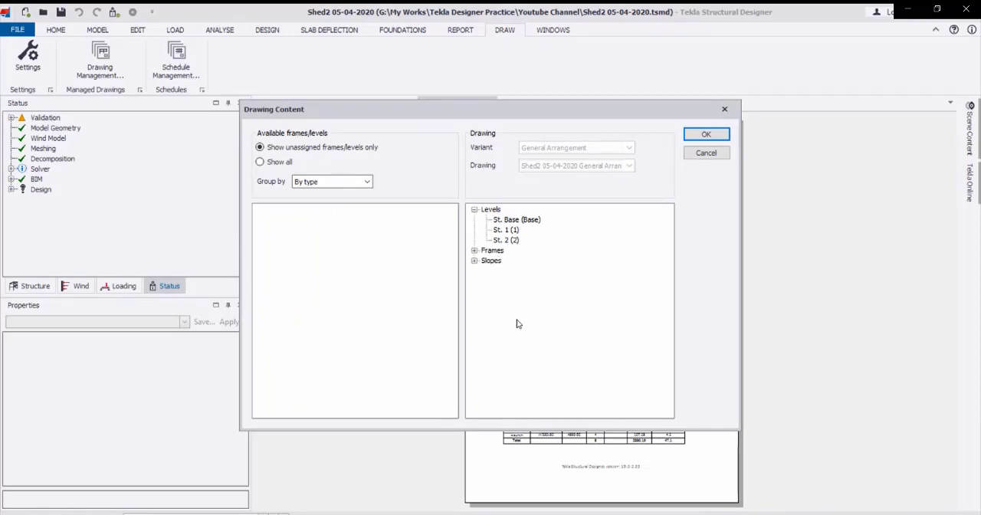
{"action": "left_click", "coordinate": [367, 183]}
{"action": "left_click", "coordinate": [367, 183]}
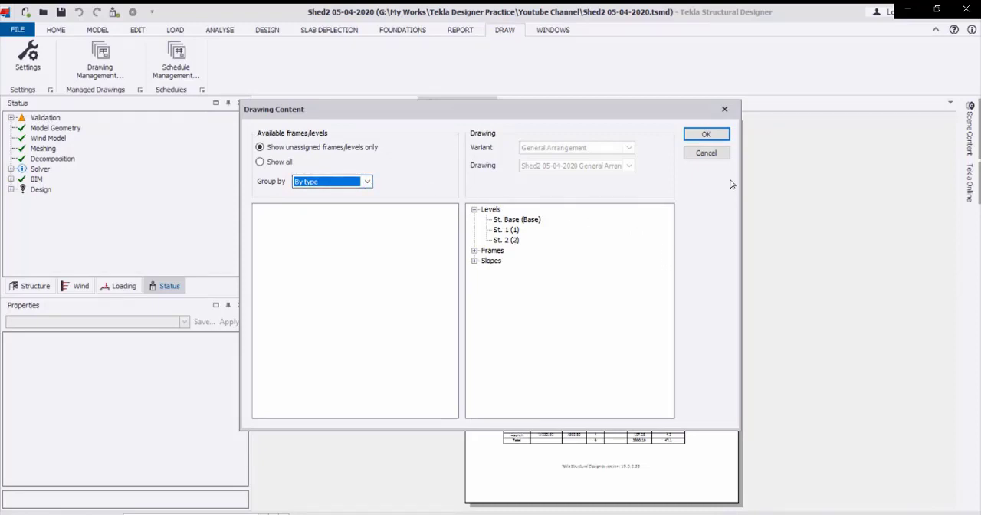
{"action": "left_click", "coordinate": [701, 137]}
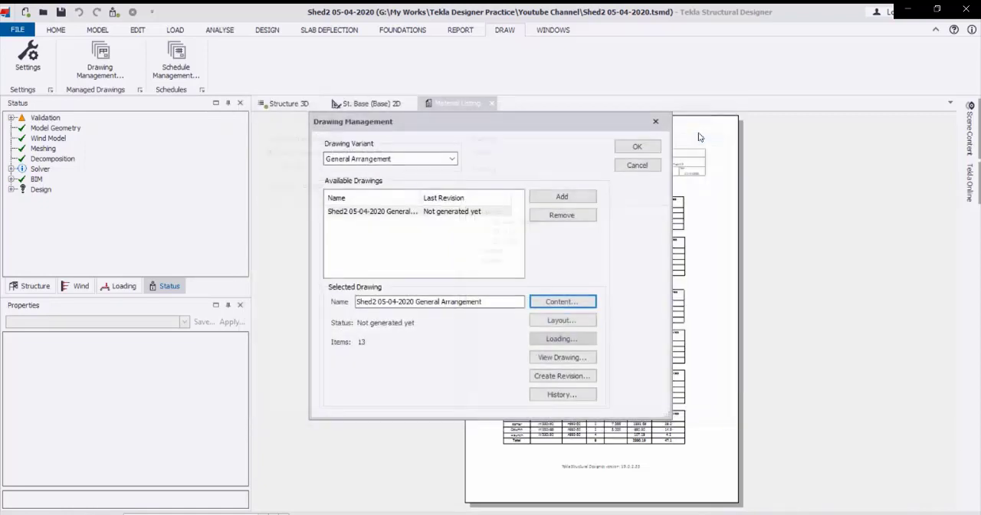
Accept the horizontal linear drawing layout and generate the General Arrangement DXF for viewing at a scale of 1:50.
{"action": "left_click", "coordinate": [562, 321]}
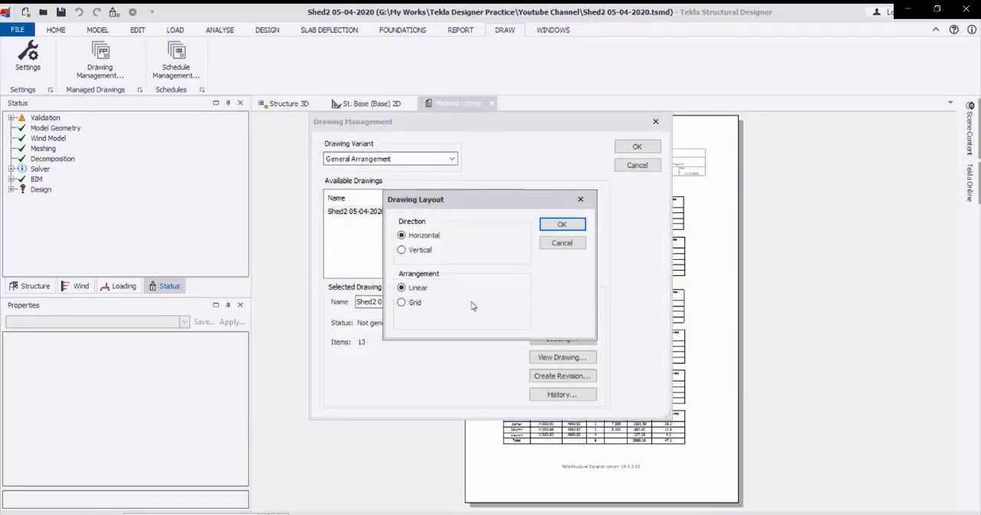
{"action": "left_click", "coordinate": [562, 225]}
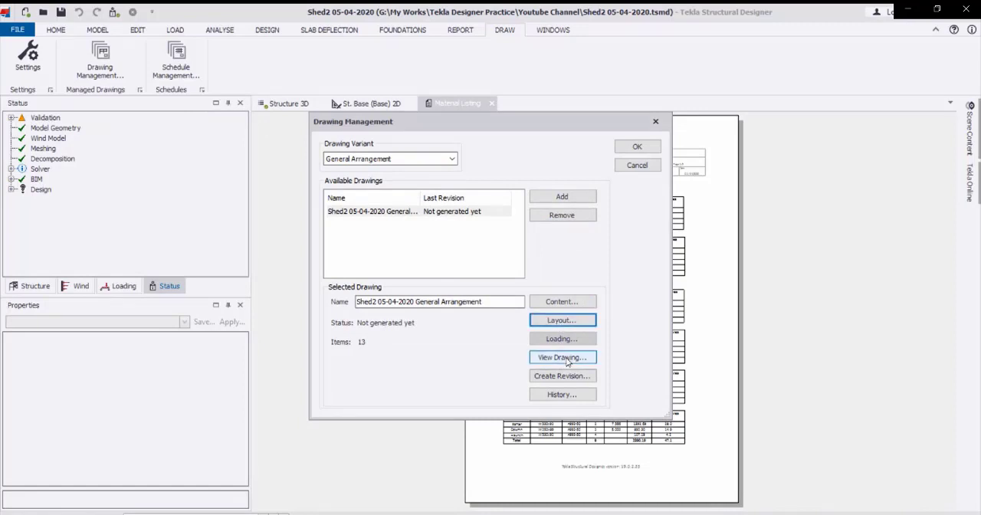
{"action": "left_click", "coordinate": [567, 359]}
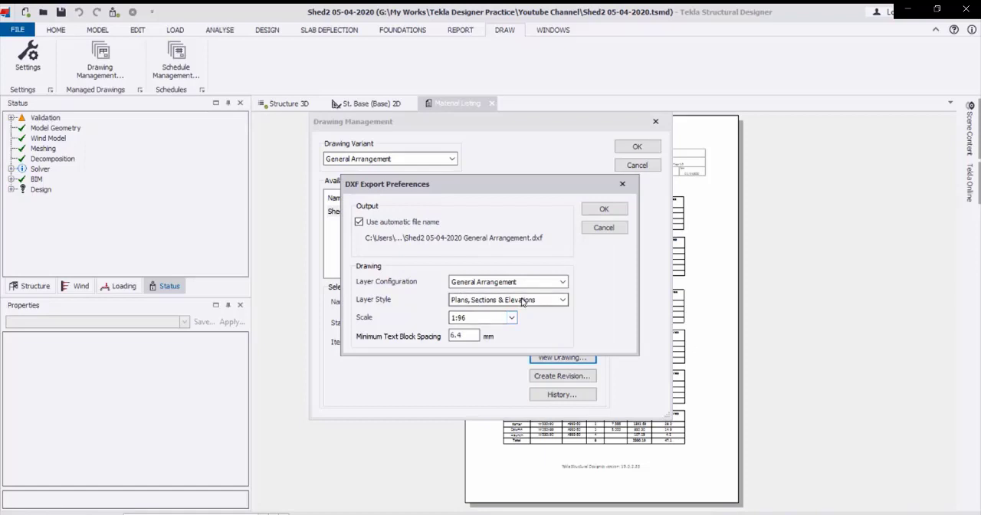
{"action": "left_click", "coordinate": [512, 318]}
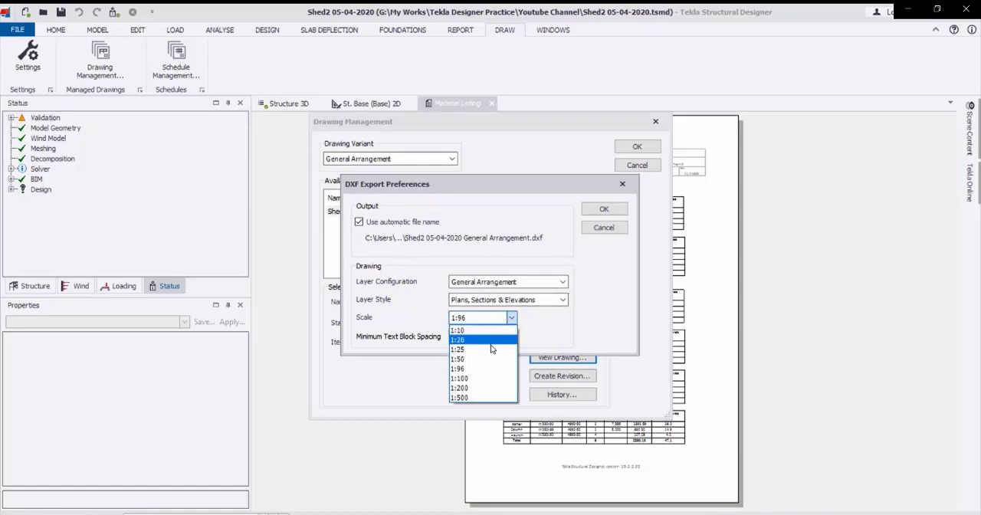
{"action": "left_click", "coordinate": [491, 359]}
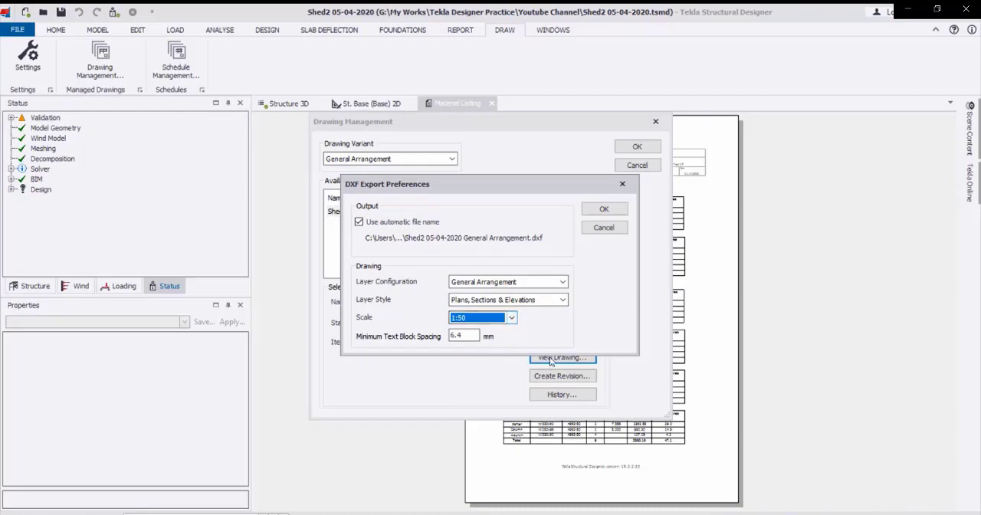
{"action": "left_click", "coordinate": [604, 209]}
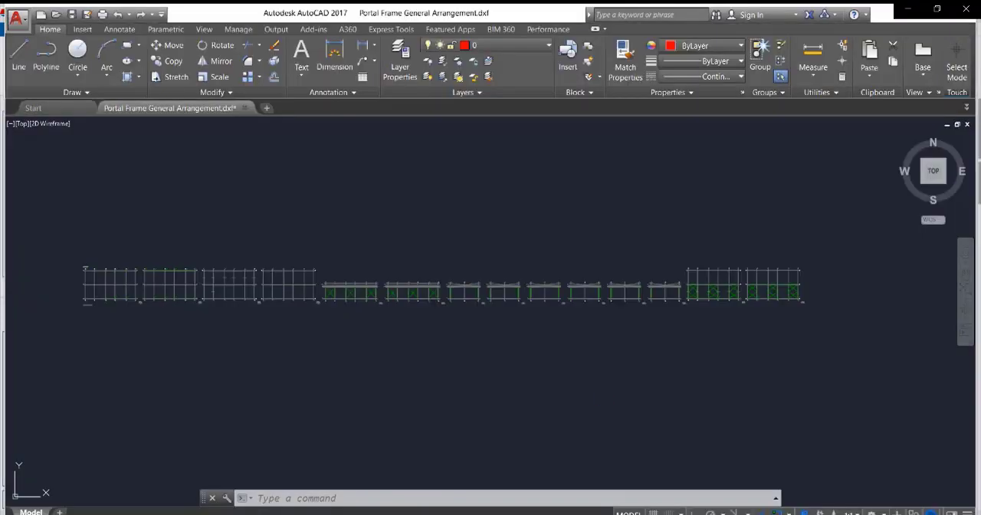
Examine the exported General Arrangement in AutoCAD, checking the base plan's title box, version note, grid bubbles and column labels.
{"action": "scroll", "coordinate": [531, 401], "scroll_direction": "up", "scroll_amount": 8}
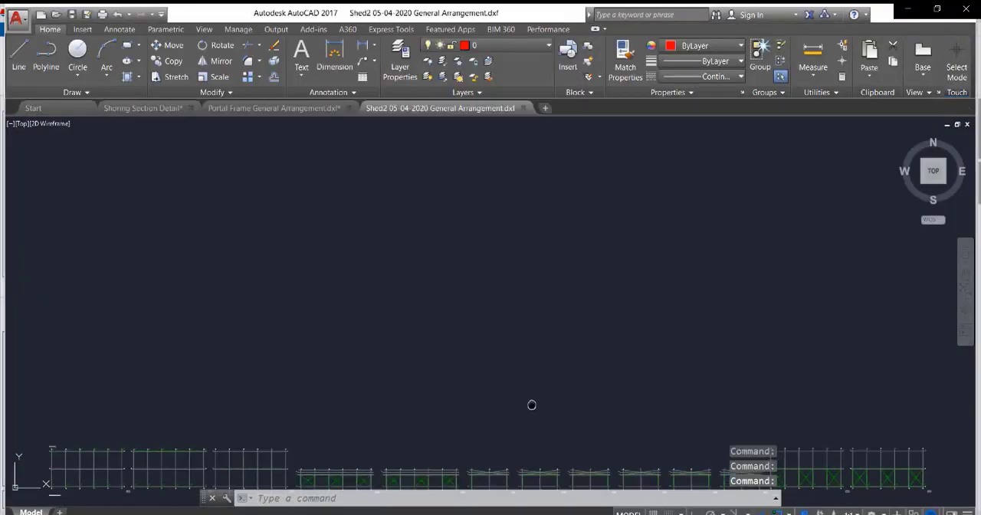
{"action": "scroll", "coordinate": [334, 341], "scroll_direction": "up", "scroll_amount": 2}
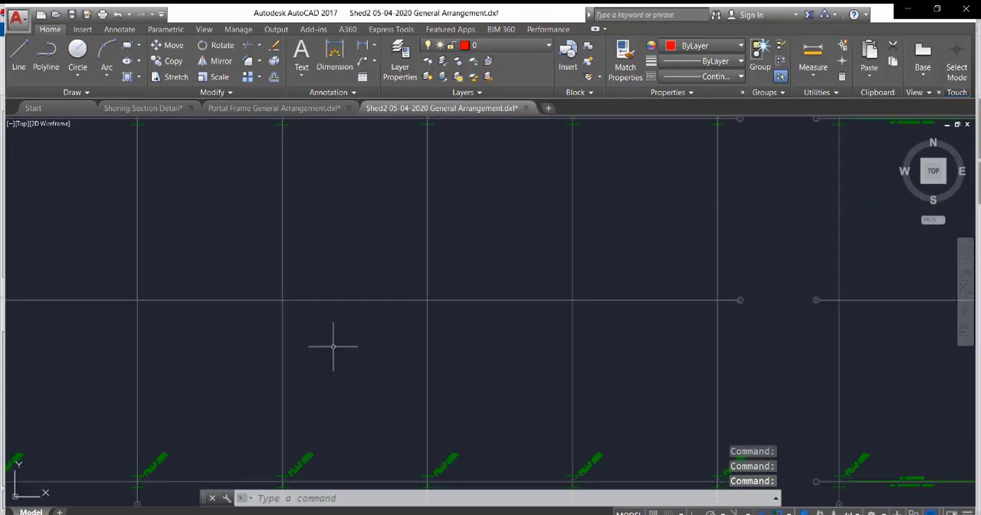
{"action": "scroll", "coordinate": [329, 322], "scroll_direction": "down", "scroll_amount": 5}
{"action": "scroll", "coordinate": [213, 241], "scroll_direction": "up", "scroll_amount": 6}
{"action": "scroll", "coordinate": [361, 390], "scroll_direction": "down", "scroll_amount": 5}
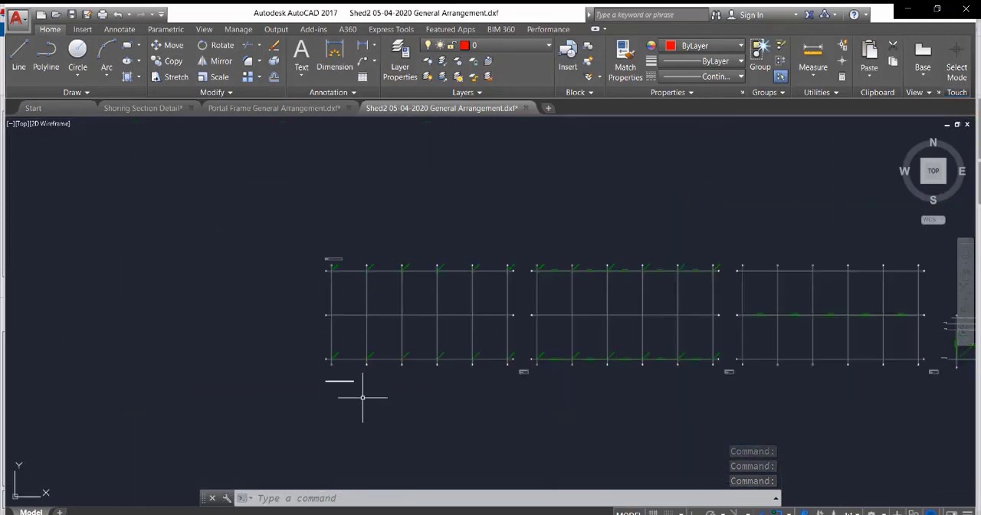
{"action": "scroll", "coordinate": [329, 372], "scroll_direction": "up", "scroll_amount": 7}
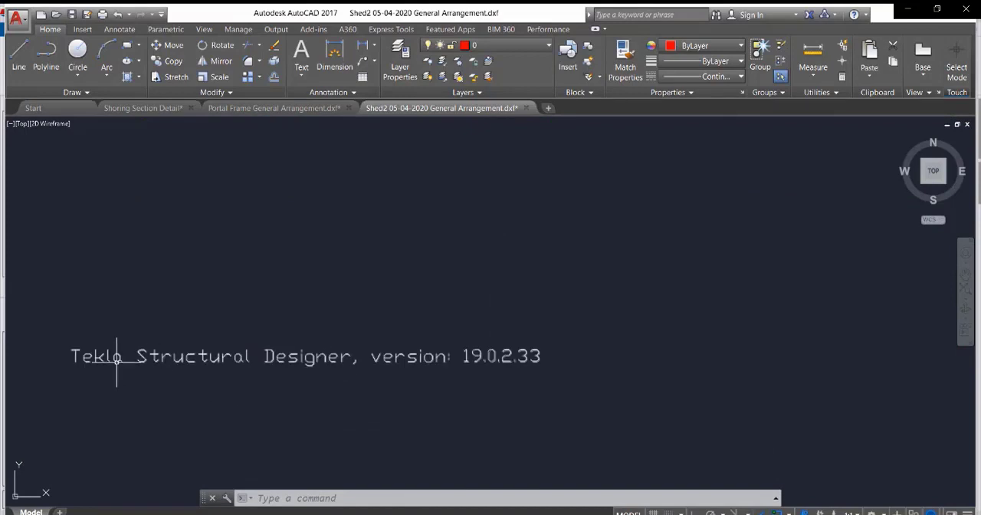
{"action": "scroll", "coordinate": [436, 391], "scroll_direction": "down", "scroll_amount": 5}
{"action": "scroll", "coordinate": [390, 265], "scroll_direction": "up", "scroll_amount": 8}
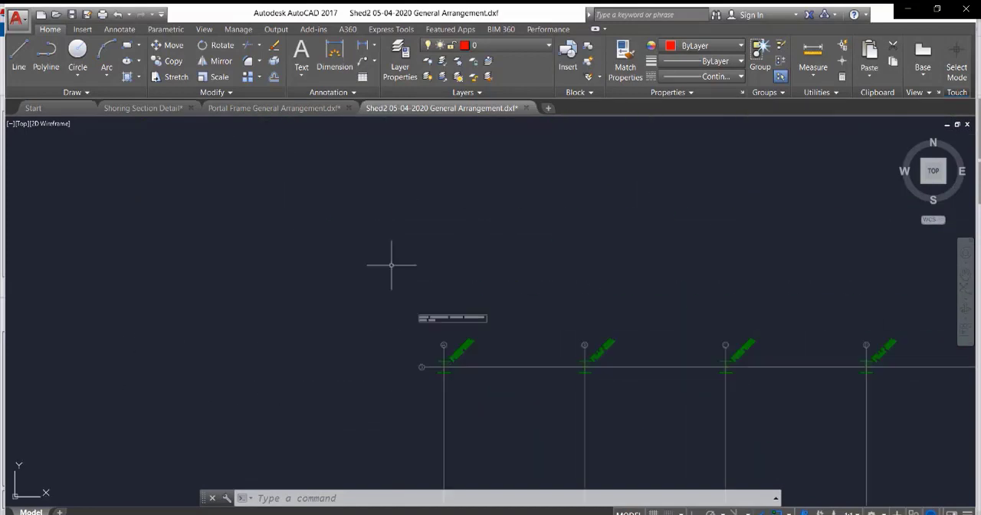
{"action": "scroll", "coordinate": [296, 237], "scroll_direction": "down", "scroll_amount": 2}
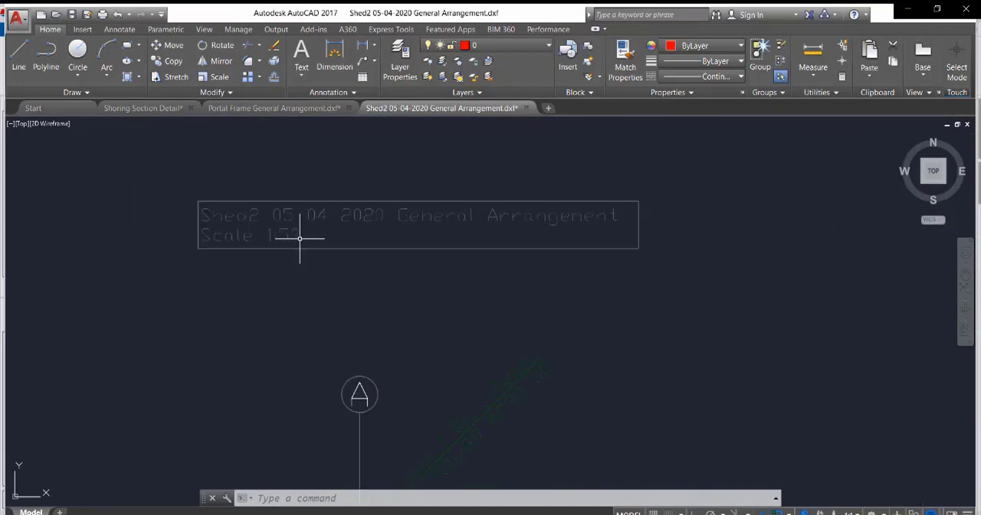
{"action": "scroll", "coordinate": [322, 237], "scroll_direction": "down", "scroll_amount": 3}
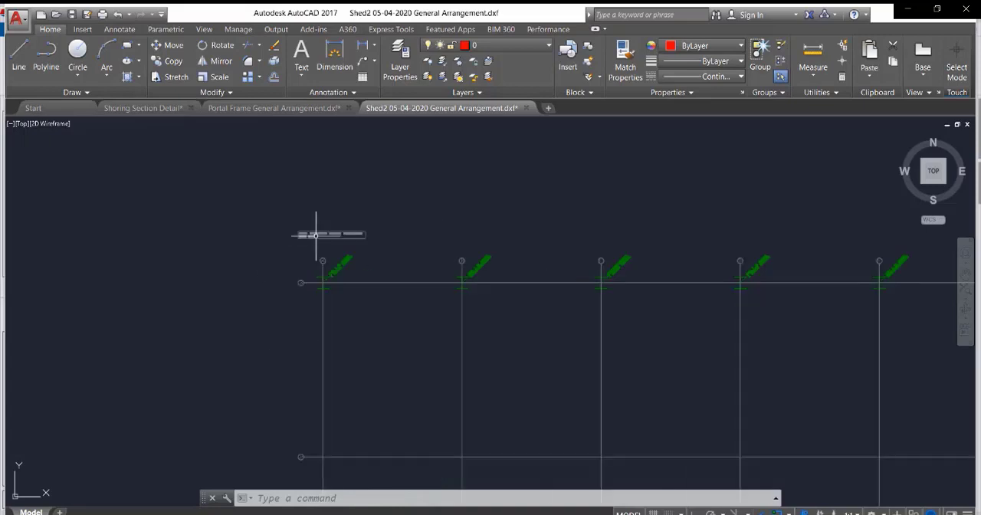
{"action": "scroll", "coordinate": [329, 280], "scroll_direction": "up", "scroll_amount": 2}
{"action": "scroll", "coordinate": [305, 234], "scroll_direction": "down", "scroll_amount": 3}
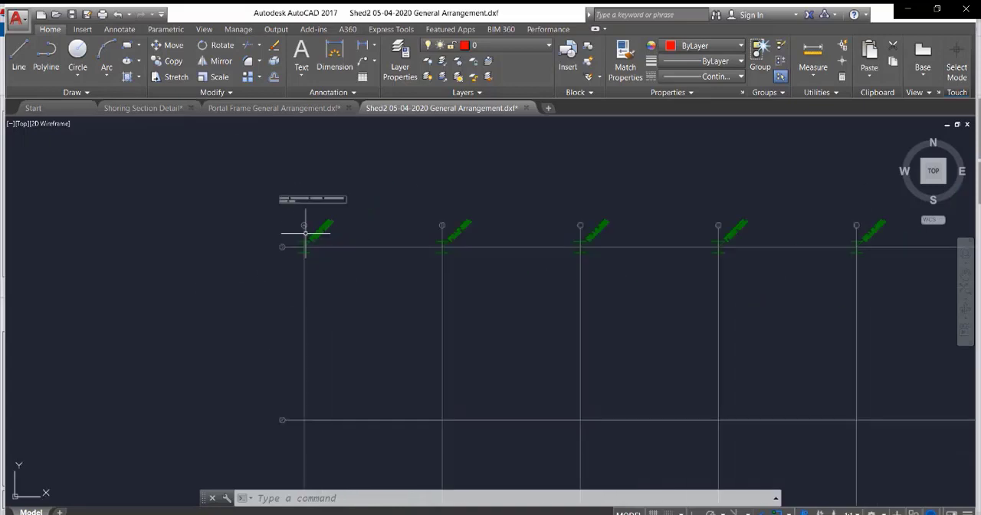
{"action": "scroll", "coordinate": [478, 232], "scroll_direction": "up", "scroll_amount": 4}
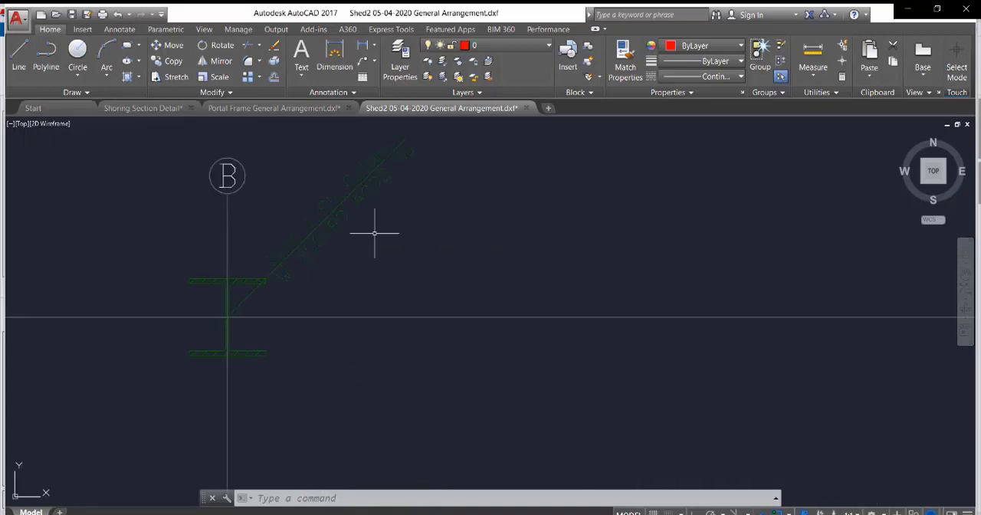
{"action": "scroll", "coordinate": [501, 351], "scroll_direction": "down", "scroll_amount": 4}
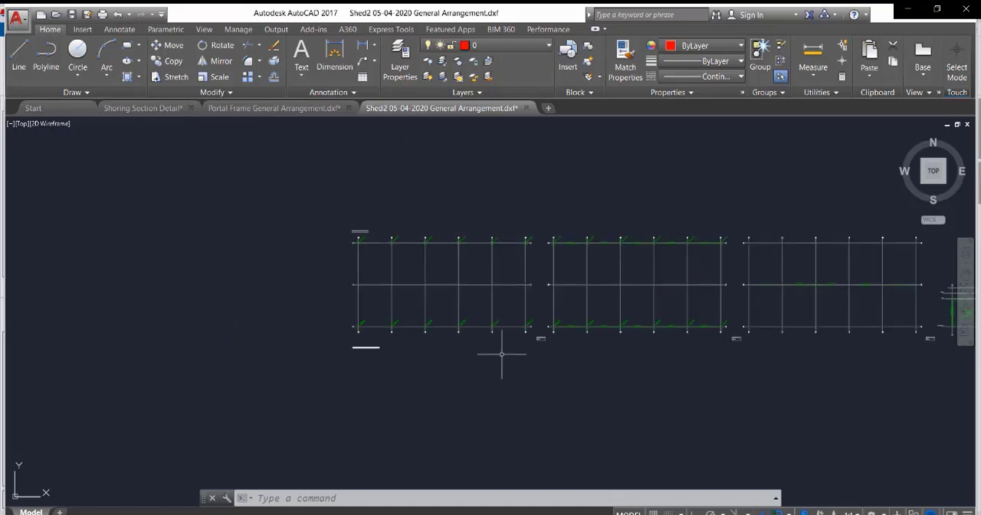
Inspect the St. 1 and St. 2 level plans, reading the level and scale in each title box.
{"action": "scroll", "coordinate": [559, 267], "scroll_direction": "up", "scroll_amount": 3}
{"action": "scroll", "coordinate": [516, 277], "scroll_direction": "down", "scroll_amount": 3}
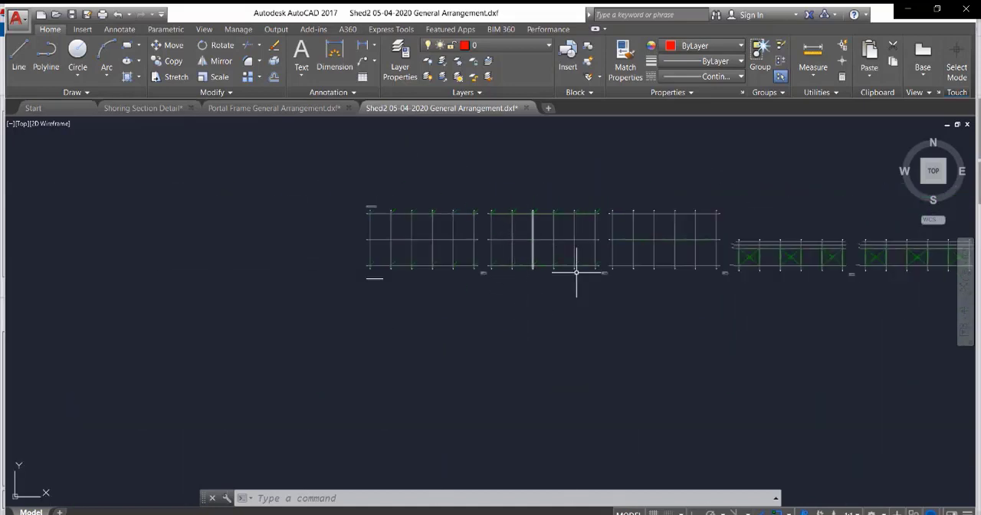
{"action": "scroll", "coordinate": [388, 335], "scroll_direction": "up", "scroll_amount": 10}
{"action": "scroll", "coordinate": [445, 357], "scroll_direction": "down", "scroll_amount": 3}
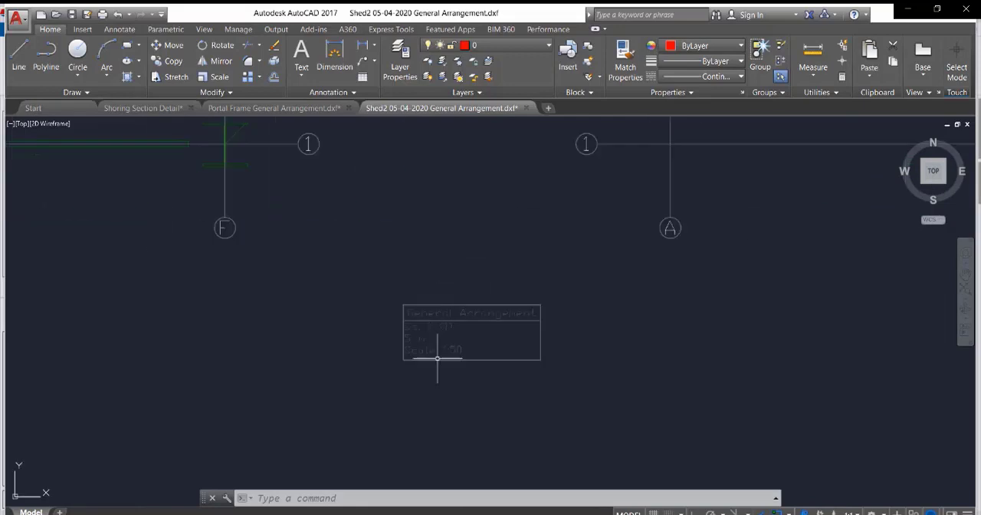
{"action": "scroll", "coordinate": [445, 337], "scroll_direction": "up", "scroll_amount": 4}
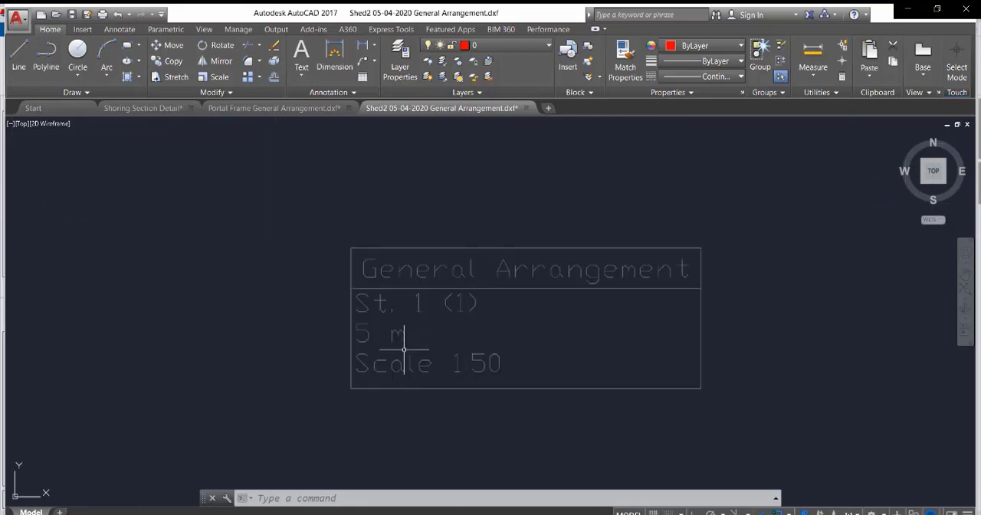
{"action": "scroll", "coordinate": [430, 346], "scroll_direction": "down", "scroll_amount": 5}
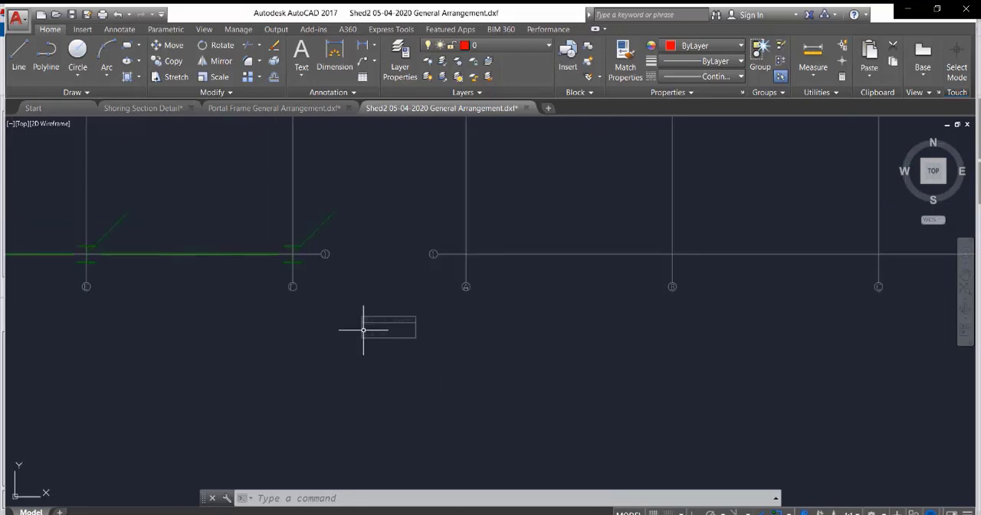
{"action": "scroll", "coordinate": [462, 284], "scroll_direction": "up", "scroll_amount": 6}
{"action": "scroll", "coordinate": [663, 435], "scroll_direction": "up", "scroll_amount": 5}
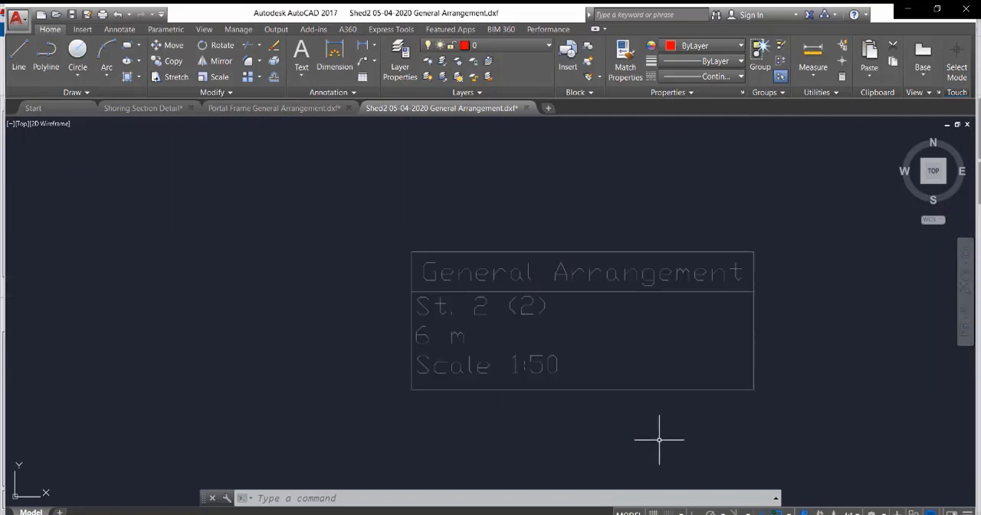
{"action": "scroll", "coordinate": [526, 329], "scroll_direction": "down", "scroll_amount": 5}
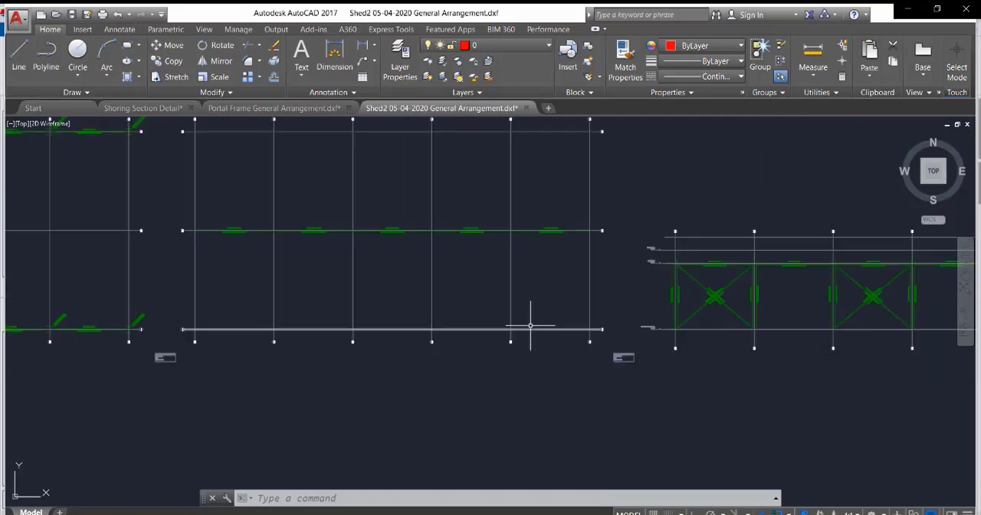
Inspect the St. 2 plan's member labels and the longitudinal braced elevations, reading the FRM 1 title box.
{"action": "scroll", "coordinate": [442, 253], "scroll_direction": "up", "scroll_amount": 8}
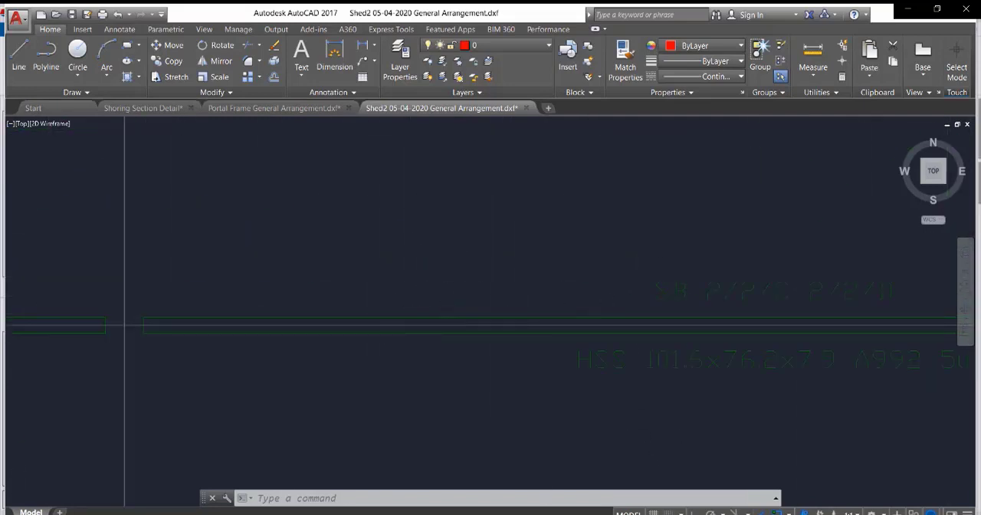
{"action": "scroll", "coordinate": [460, 299], "scroll_direction": "down", "scroll_amount": 5}
{"action": "scroll", "coordinate": [510, 303], "scroll_direction": "up", "scroll_amount": 2}
{"action": "scroll", "coordinate": [283, 265], "scroll_direction": "up", "scroll_amount": 5}
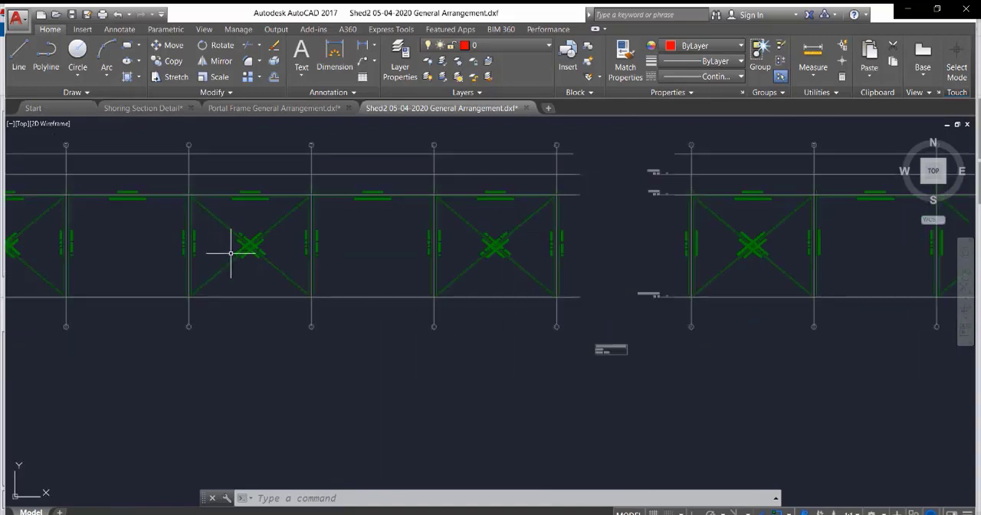
{"action": "scroll", "coordinate": [521, 292], "scroll_direction": "down", "scroll_amount": 6}
{"action": "scroll", "coordinate": [440, 334], "scroll_direction": "up", "scroll_amount": 2}
{"action": "scroll", "coordinate": [439, 334], "scroll_direction": "up", "scroll_amount": 3}
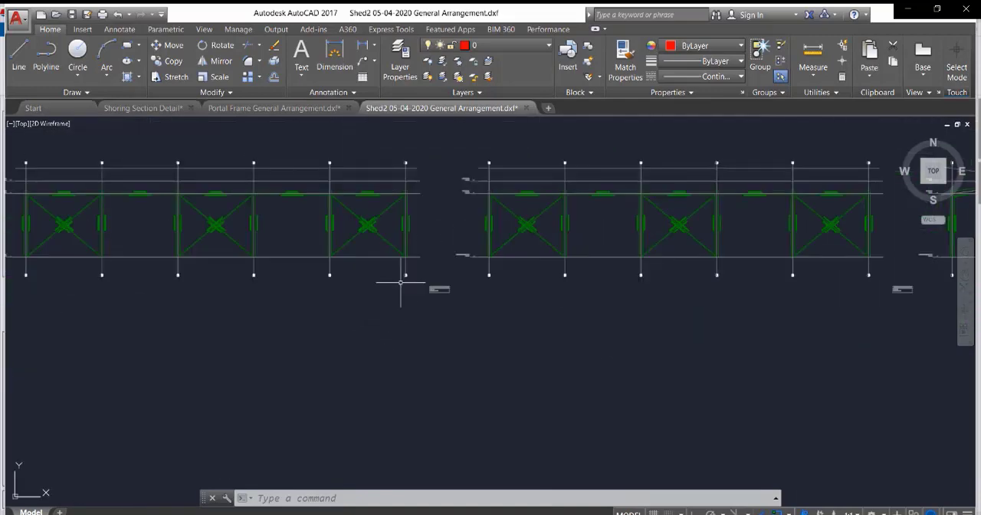
{"action": "scroll", "coordinate": [525, 300], "scroll_direction": "up", "scroll_amount": 5}
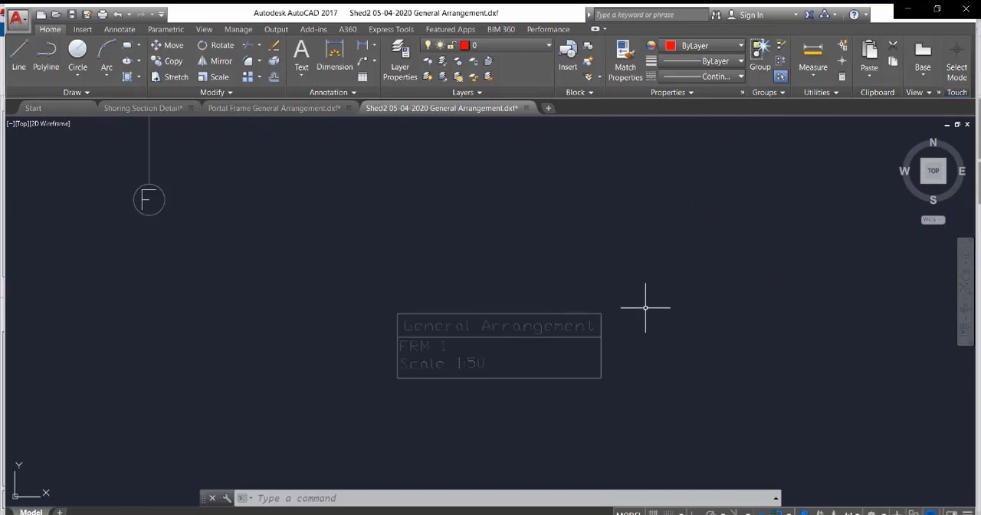
{"action": "scroll", "coordinate": [613, 330], "scroll_direction": "down", "scroll_amount": 6}
{"action": "scroll", "coordinate": [377, 274], "scroll_direction": "up", "scroll_amount": 6}
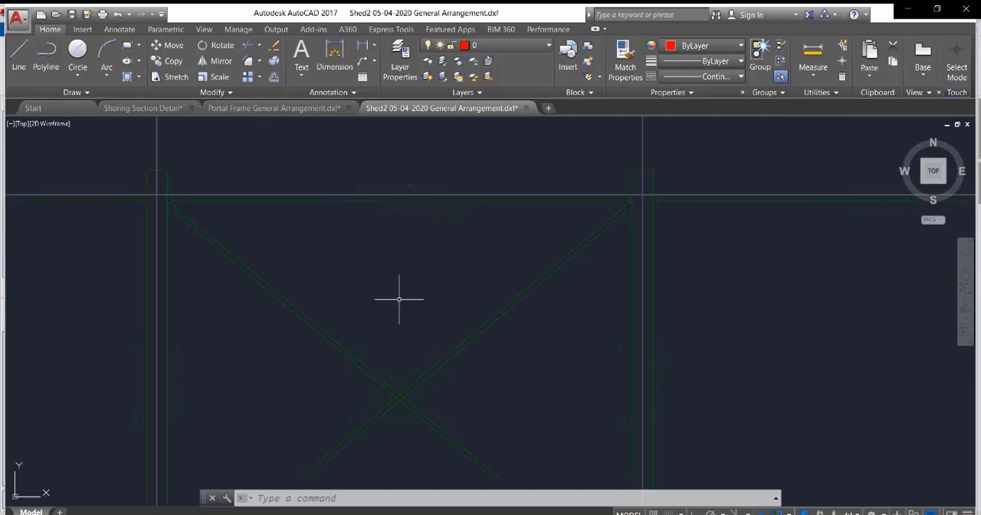
{"action": "scroll", "coordinate": [397, 291], "scroll_direction": "down", "scroll_amount": 6}
{"action": "scroll", "coordinate": [392, 337], "scroll_direction": "up", "scroll_amount": 7}
Move the overlapping name and section labels of one FRM 1 diagonal brace up along the member, away from the crossing.
{"action": "left_click", "coordinate": [400, 342]}
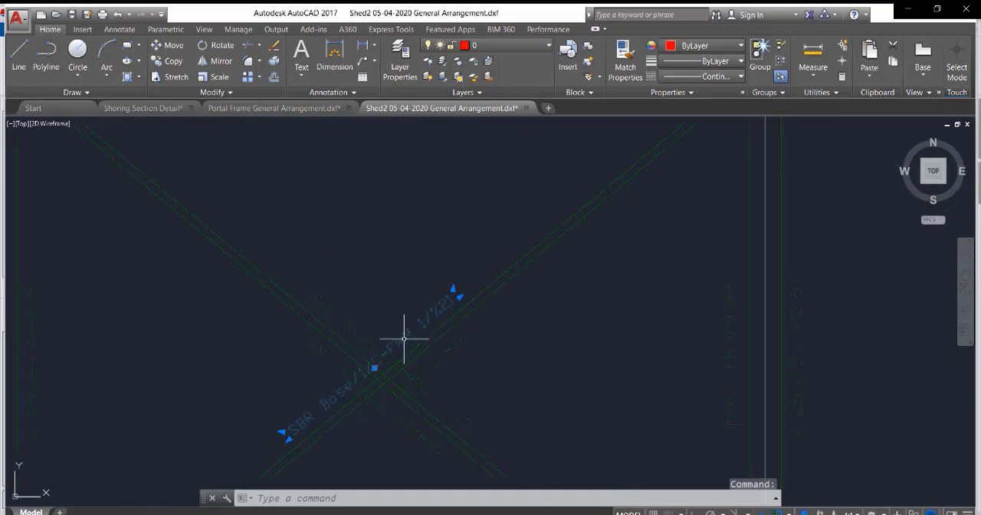
{"action": "left_click", "coordinate": [444, 357]}
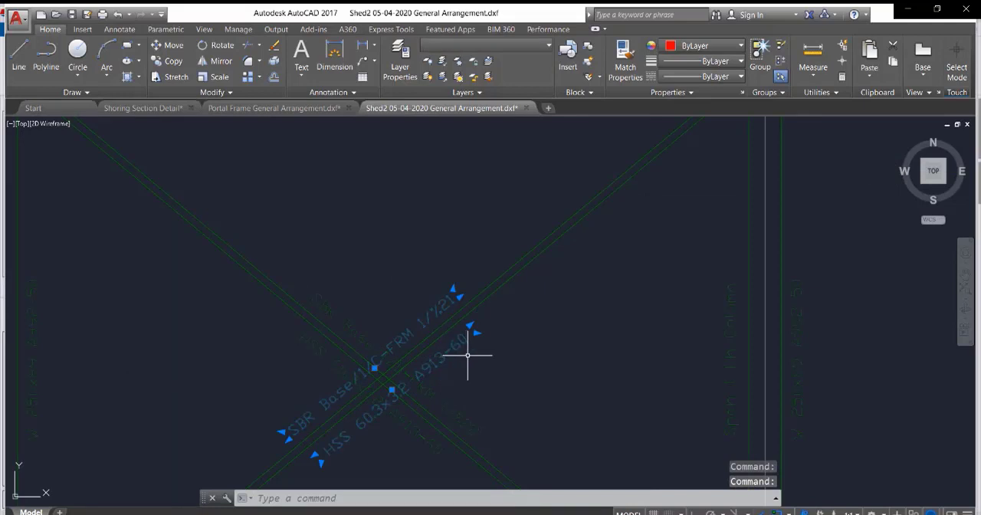
{"action": "type", "text": "m"}
{"action": "key", "text": "Return"}
{"action": "left_click", "coordinate": [475, 375]}
{"action": "middle_click_drag", "start_coordinate": [557, 322], "coordinate": [470, 371]}
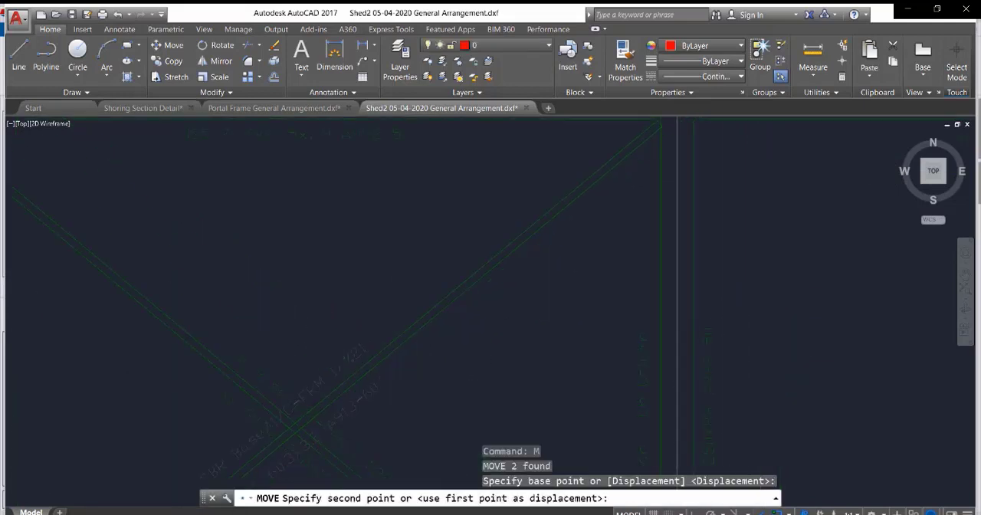
{"action": "left_click", "coordinate": [541, 291]}
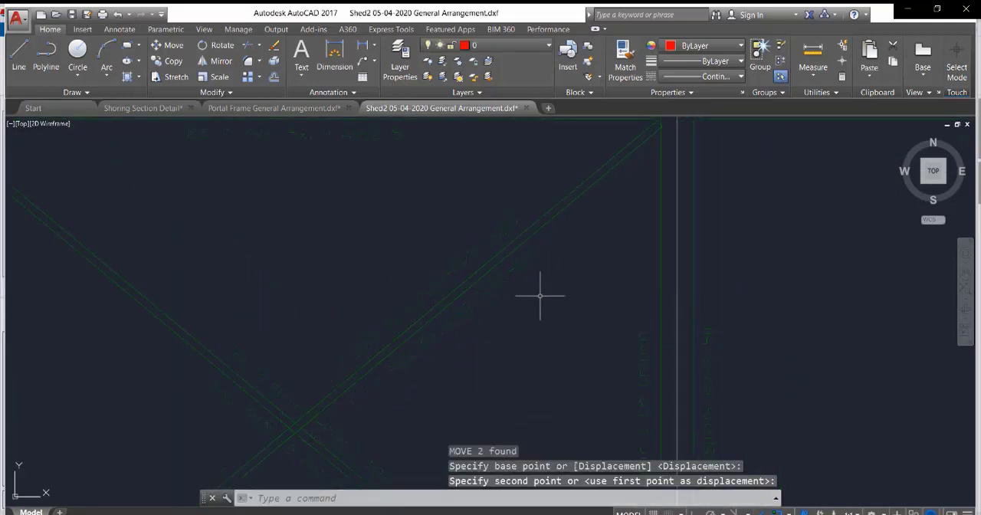
{"action": "key", "text": "Escape"}
Examine the transverse portal frame elevations, checking title boxes, grid bubbles, level marks and rafter labels.
{"action": "scroll", "coordinate": [413, 235], "scroll_direction": "down", "scroll_amount": 8}
{"action": "scroll", "coordinate": [413, 235], "scroll_direction": "up", "scroll_amount": 10}
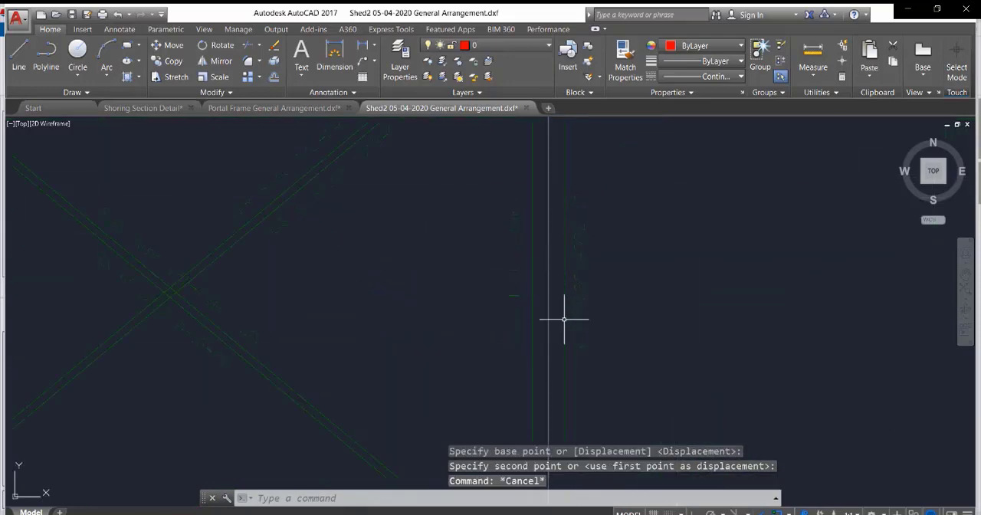
{"action": "scroll", "coordinate": [554, 305], "scroll_direction": "down", "scroll_amount": 4}
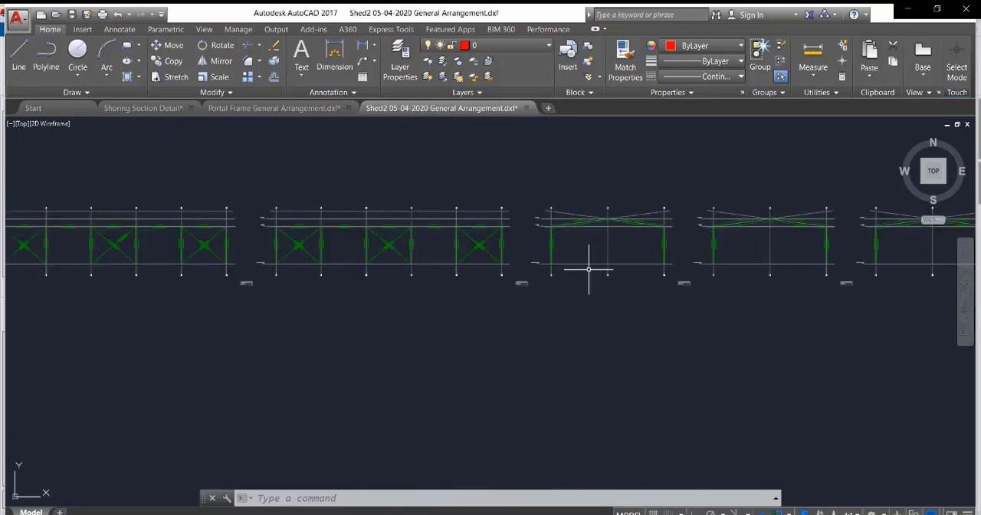
{"action": "scroll", "coordinate": [394, 287], "scroll_direction": "down", "scroll_amount": 1}
{"action": "scroll", "coordinate": [407, 254], "scroll_direction": "up", "scroll_amount": 3}
{"action": "scroll", "coordinate": [628, 368], "scroll_direction": "up", "scroll_amount": 2}
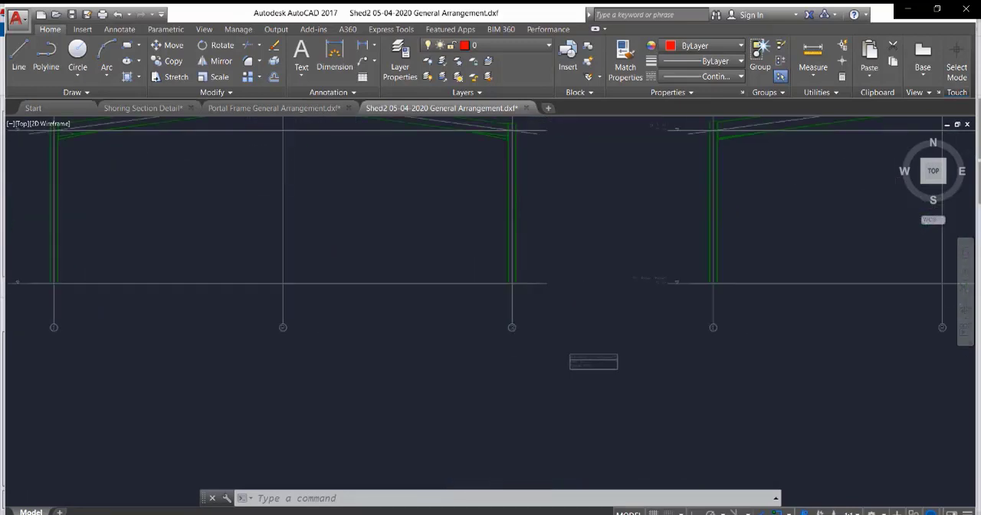
{"action": "scroll", "coordinate": [640, 364], "scroll_direction": "up", "scroll_amount": 3}
{"action": "scroll", "coordinate": [614, 358], "scroll_direction": "down", "scroll_amount": 5}
{"action": "scroll", "coordinate": [614, 358], "scroll_direction": "up", "scroll_amount": 4}
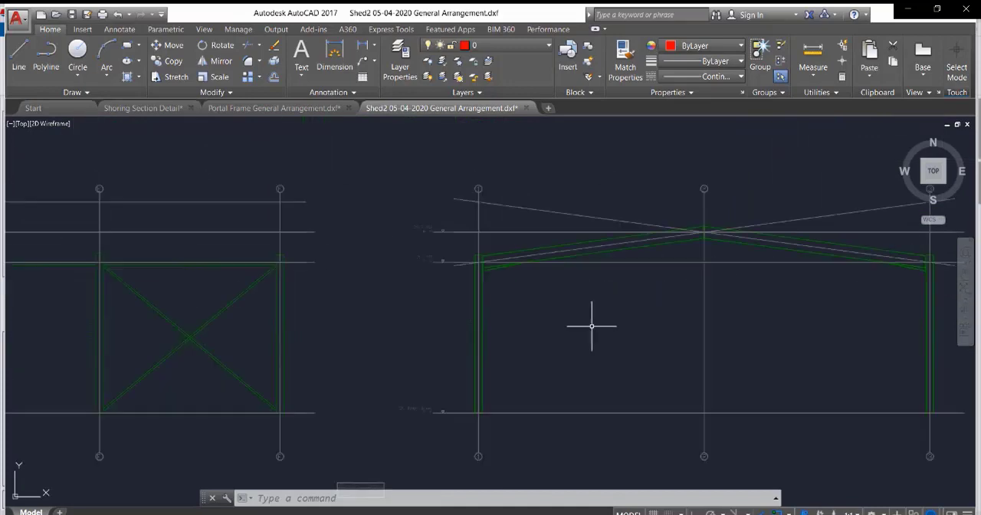
{"action": "scroll", "coordinate": [431, 228], "scroll_direction": "up", "scroll_amount": 3}
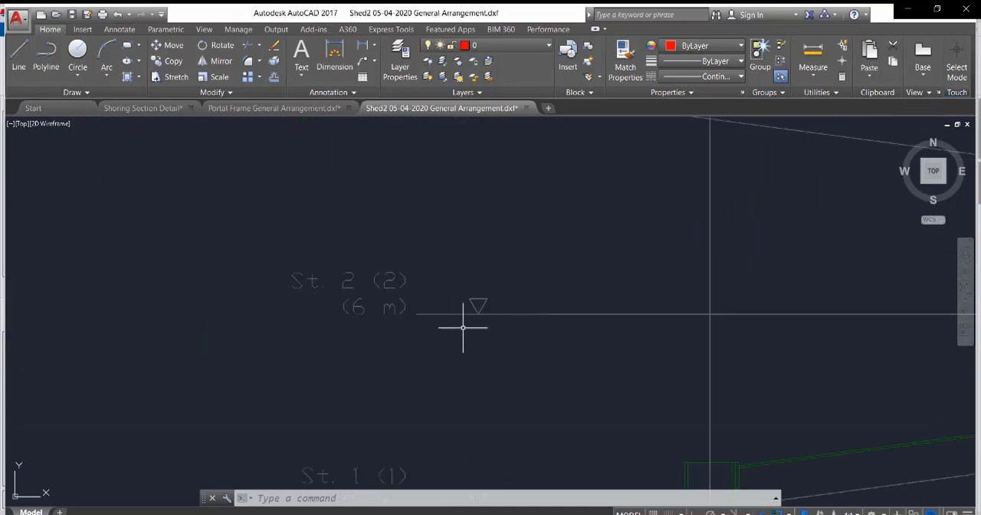
{"action": "scroll", "coordinate": [438, 259], "scroll_direction": "down", "scroll_amount": 6}
{"action": "scroll", "coordinate": [494, 272], "scroll_direction": "up", "scroll_amount": 4}
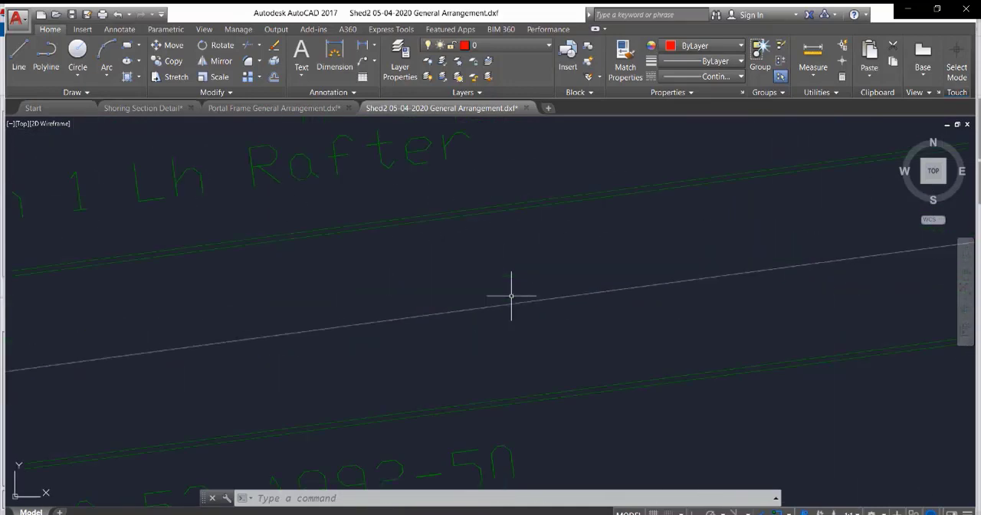
{"action": "scroll", "coordinate": [511, 291], "scroll_direction": "down", "scroll_amount": 2}
{"action": "scroll", "coordinate": [406, 254], "scroll_direction": "down", "scroll_amount": 8}
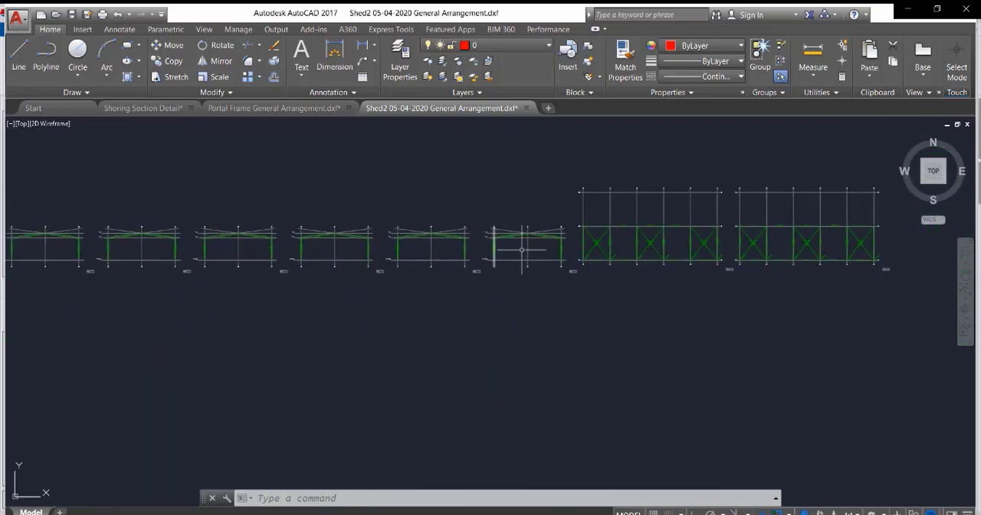
Examine the two roof slope drawings, checking the rafter and cross-bracing labels and the overall drawing layout.
{"action": "scroll", "coordinate": [674, 222], "scroll_direction": "up", "scroll_amount": 5}
{"action": "scroll", "coordinate": [268, 291], "scroll_direction": "up", "scroll_amount": 3}
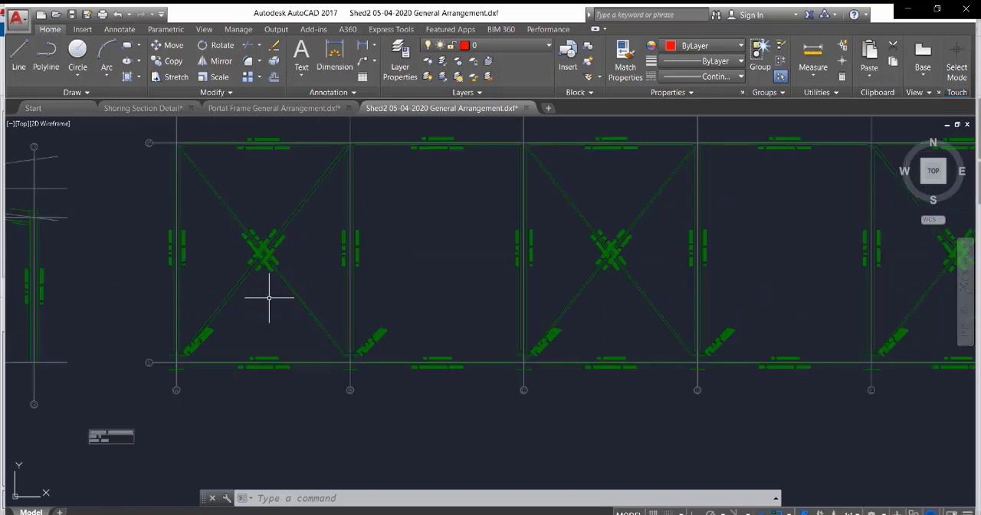
{"action": "scroll", "coordinate": [344, 241], "scroll_direction": "down", "scroll_amount": 4}
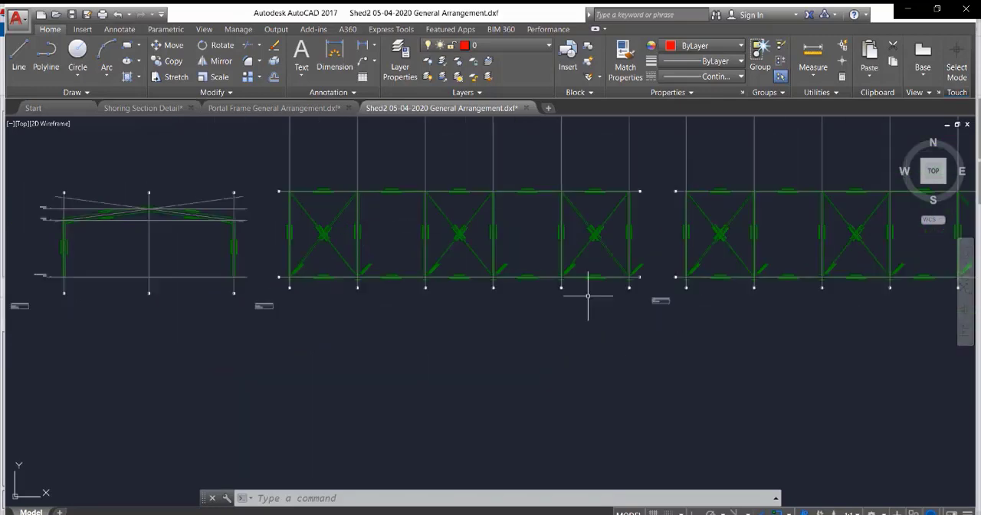
{"action": "scroll", "coordinate": [667, 299], "scroll_direction": "up", "scroll_amount": 6}
{"action": "scroll", "coordinate": [667, 299], "scroll_direction": "down", "scroll_amount": 5}
{"action": "scroll", "coordinate": [339, 322], "scroll_direction": "down", "scroll_amount": 2}
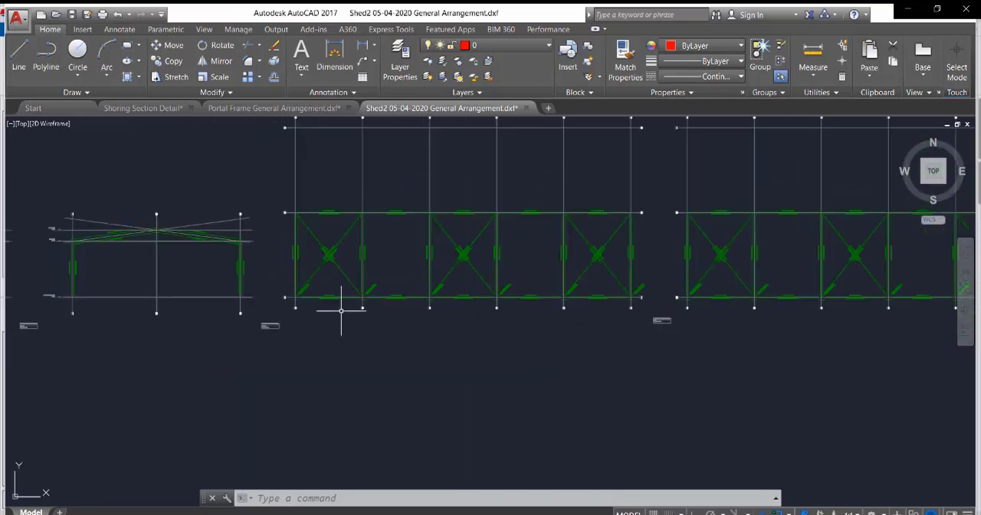
{"action": "scroll", "coordinate": [324, 182], "scroll_direction": "up", "scroll_amount": 5}
{"action": "middle_click_drag", "start_coordinate": [324, 182], "coordinate": [364, 272]}
{"action": "scroll", "coordinate": [368, 246], "scroll_direction": "down", "scroll_amount": 5}
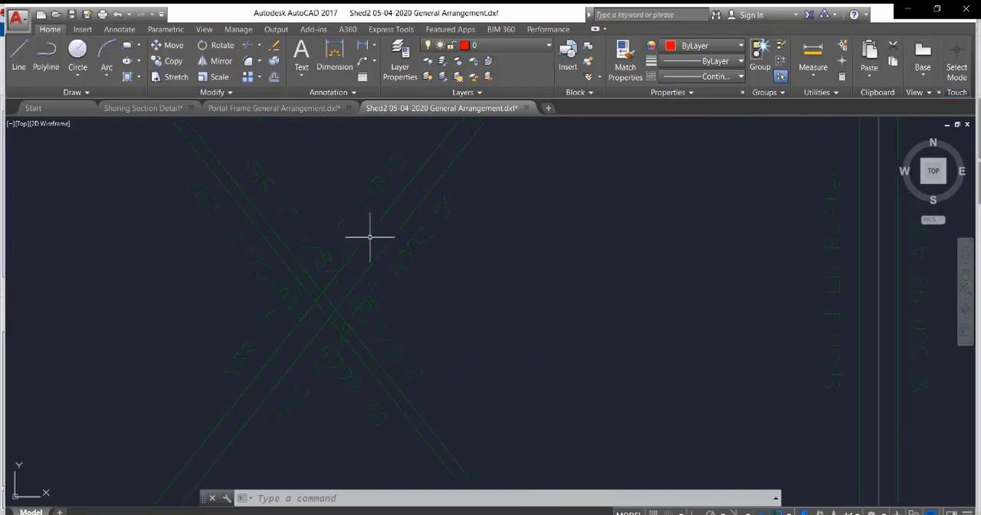
{"action": "scroll", "coordinate": [466, 267], "scroll_direction": "down", "scroll_amount": 6}
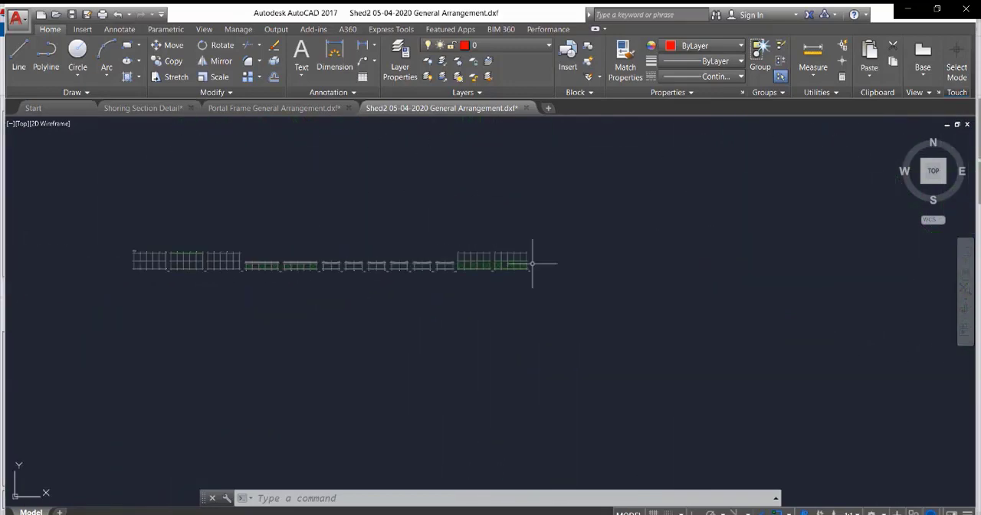
{"action": "scroll", "coordinate": [576, 291], "scroll_direction": "up", "scroll_amount": 4}
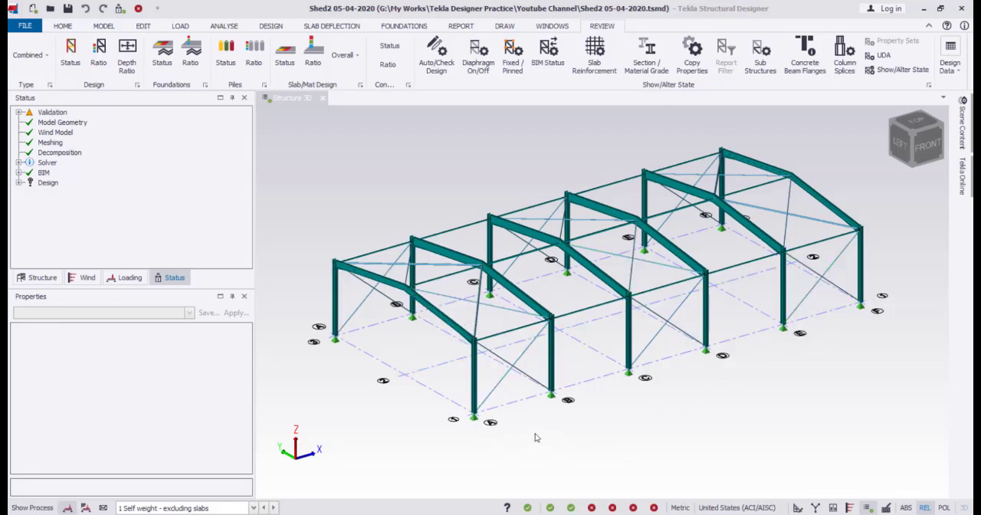
Switch to Tekla Structural Designer, open the St. Base (Base) level in 2D and start creating isolated pad bases under columns.
{"action": "left_click", "coordinate": [42, 278]}
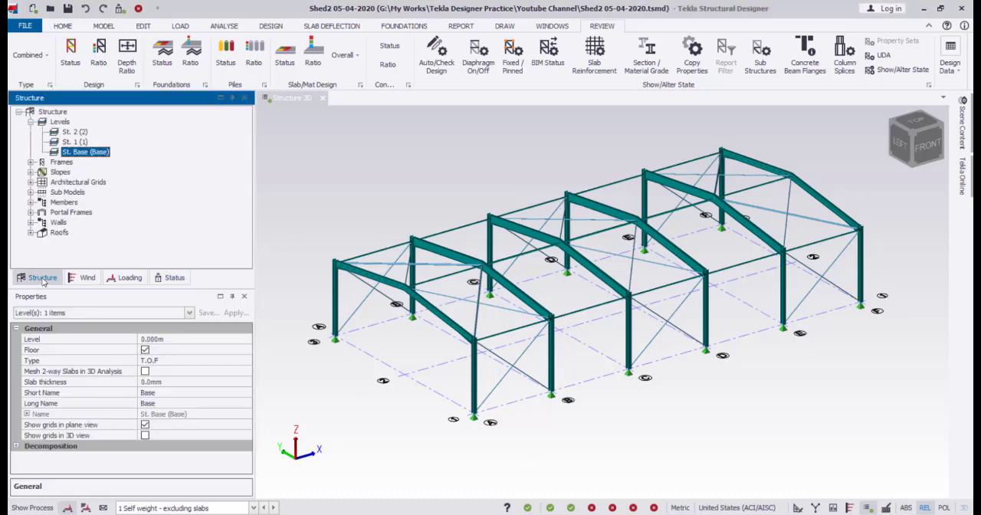
{"action": "double_click", "coordinate": [74, 153]}
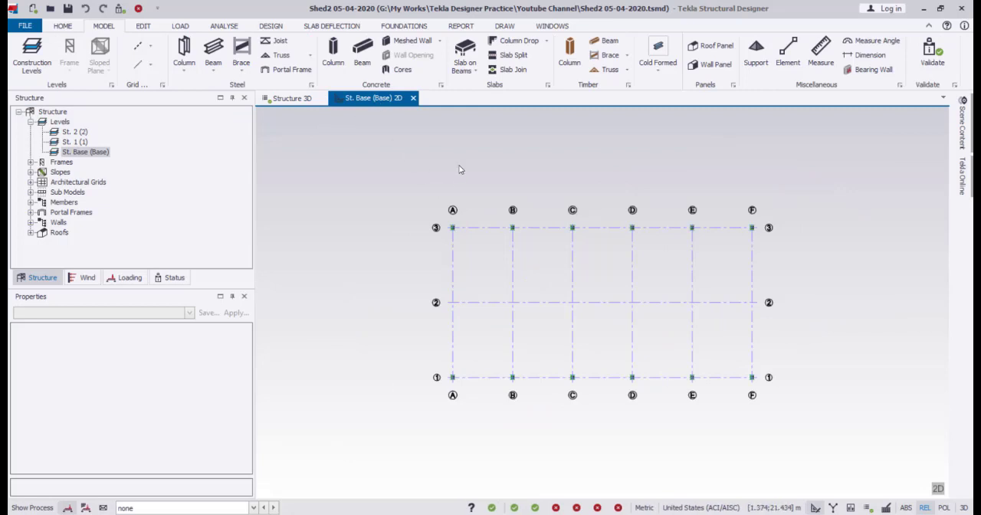
{"action": "left_click", "coordinate": [414, 28]}
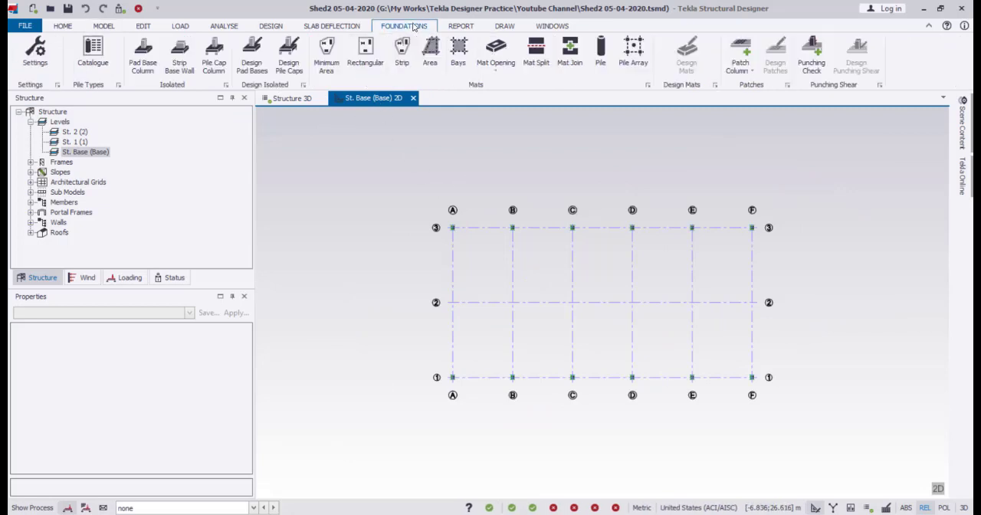
{"action": "left_click", "coordinate": [144, 66]}
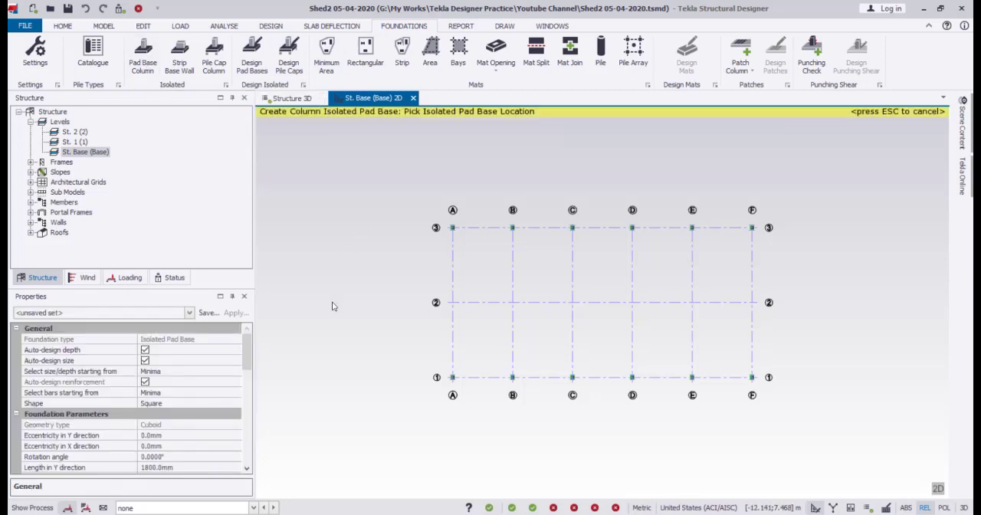
Set the isolated pad base's reinforcement covers to 50 mm top, 75 mm bottom and 50 mm side.
{"action": "left_click_drag", "start_coordinate": [249, 351], "coordinate": [251, 380]}
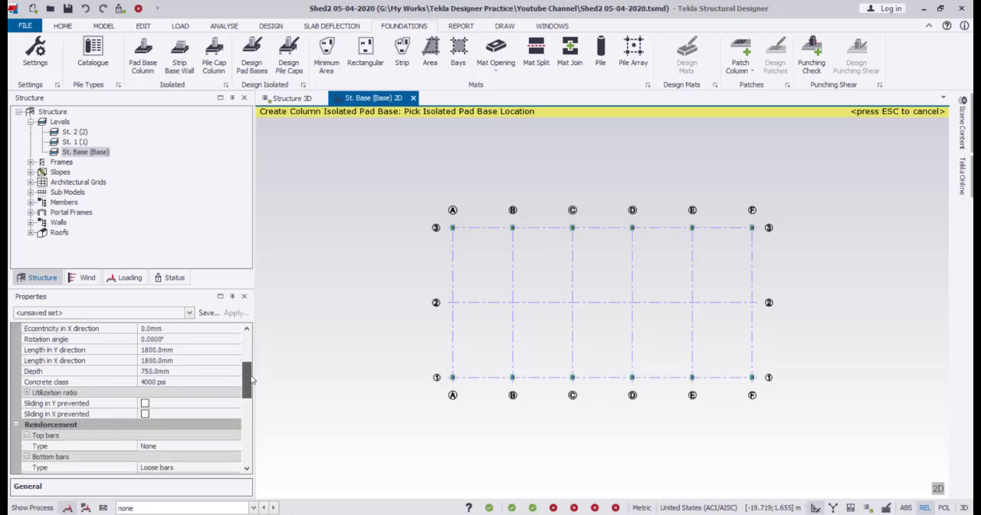
{"action": "left_click", "coordinate": [180, 374]}
{"action": "left_click_drag", "start_coordinate": [243, 385], "coordinate": [249, 413]}
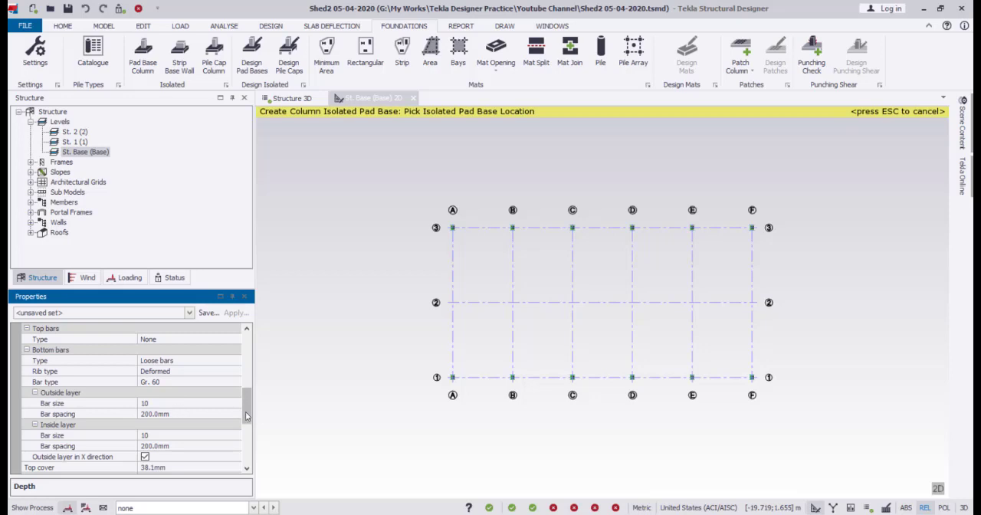
{"action": "scroll", "coordinate": [246, 416], "scroll_direction": "down", "scroll_amount": 2}
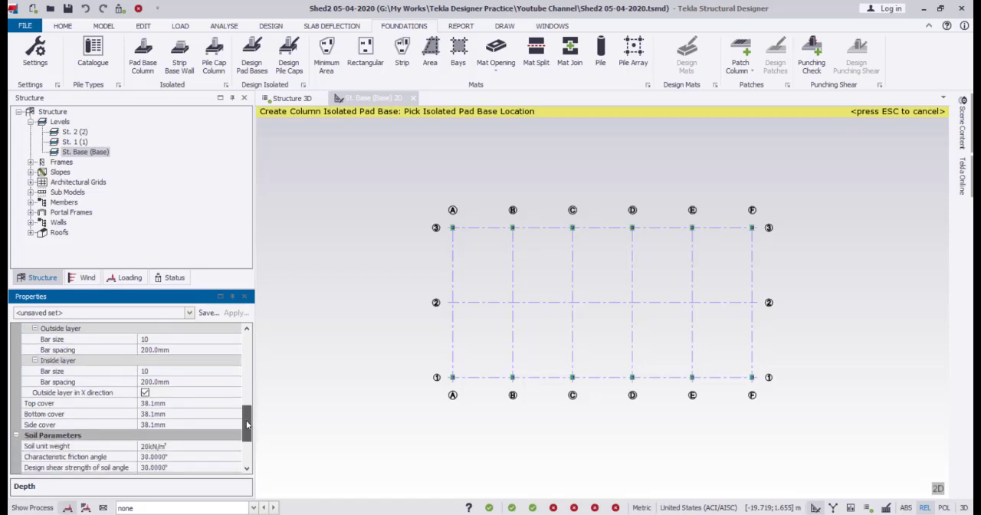
{"action": "scroll", "coordinate": [247, 424], "scroll_direction": "down", "scroll_amount": 1}
{"action": "left_click", "coordinate": [183, 383]}
{"action": "double_click", "coordinate": [186, 383]}
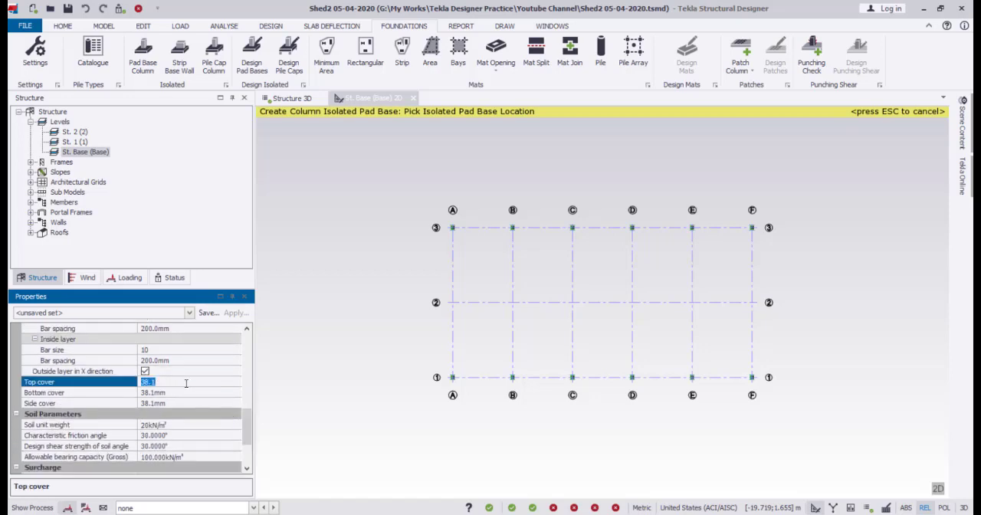
{"action": "type", "text": "50"}
{"action": "left_click", "coordinate": [187, 392]}
{"action": "double_click", "coordinate": [187, 392]}
{"action": "type", "text": "7"}
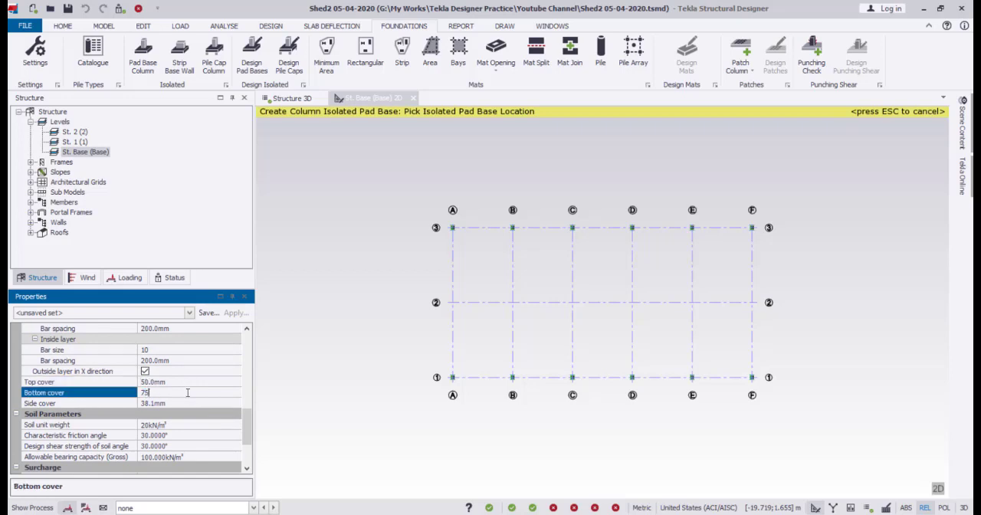
{"action": "left_click", "coordinate": [182, 403]}
{"action": "double_click", "coordinate": [179, 403]}
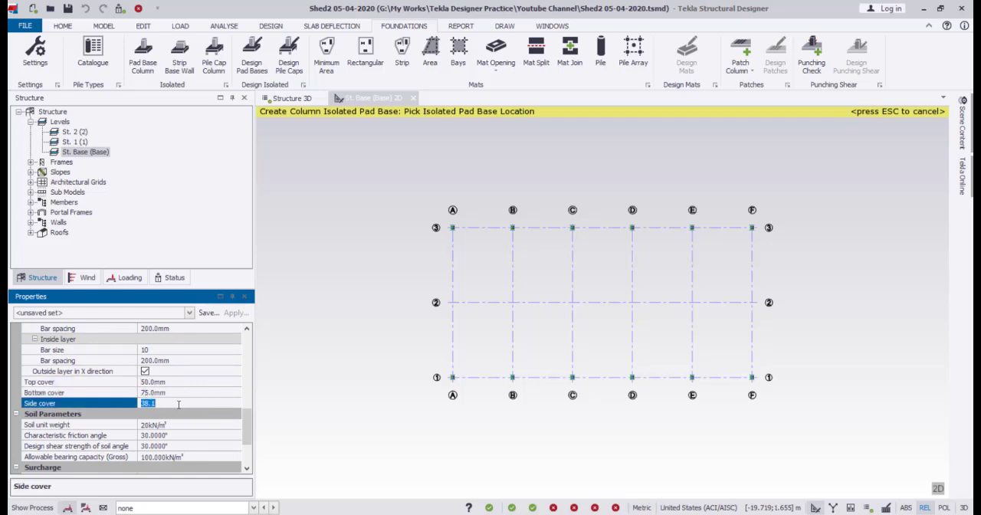
{"action": "type", "text": "50"}
Set the pad base soil's gross allowable bearing capacity to 150 kN/m².
{"action": "left_click_drag", "start_coordinate": [248, 423], "coordinate": [249, 436]}
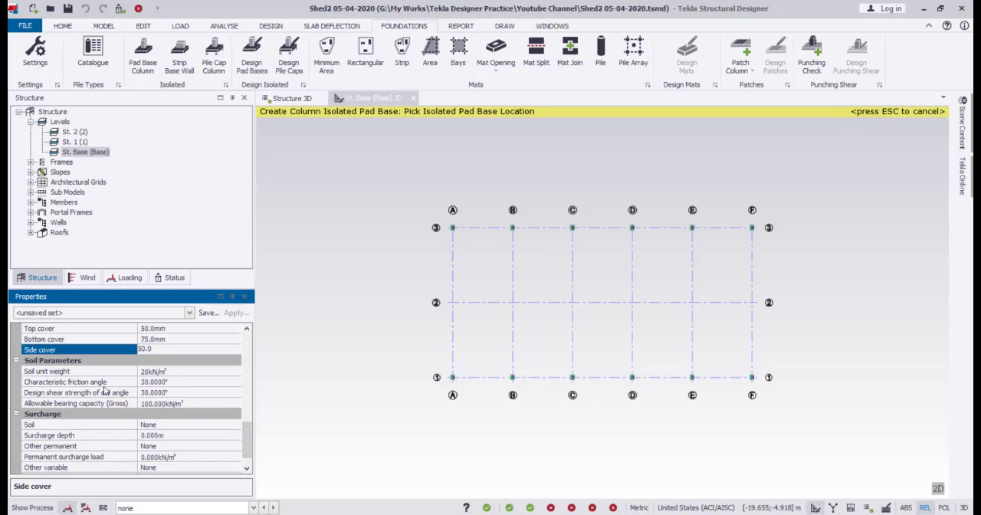
{"action": "left_click", "coordinate": [187, 403]}
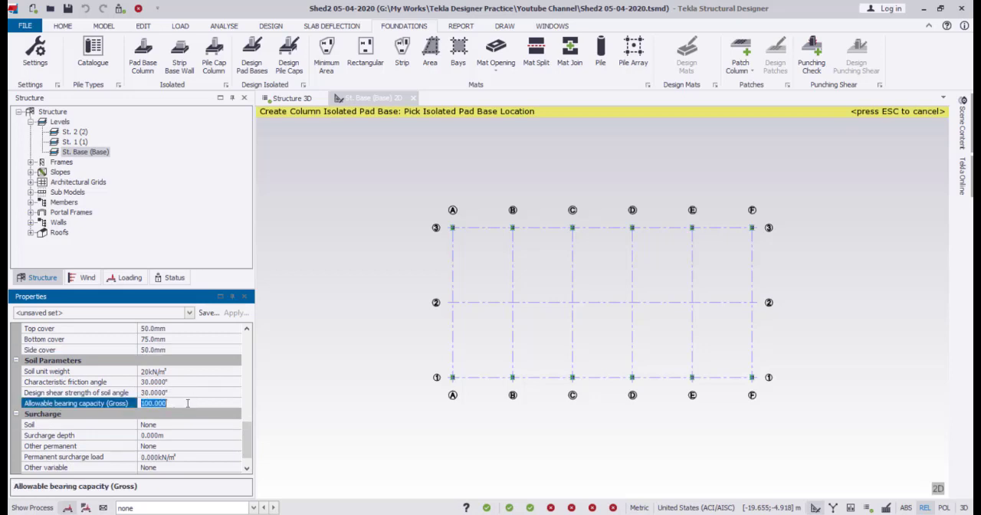
{"action": "type", "text": "150"}
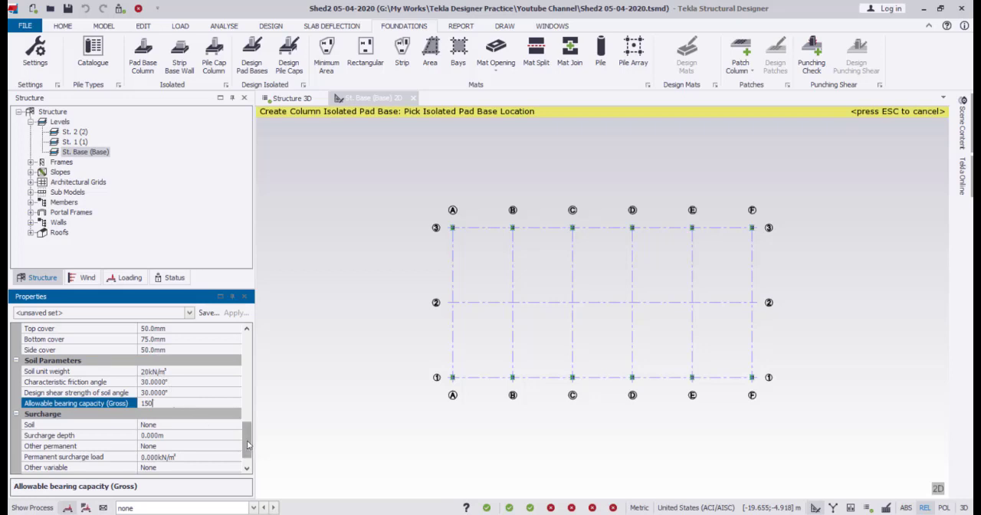
Place isolated pad bases under all twelve columns on grid lines 1 and 3 of the base plan.
{"action": "scroll", "coordinate": [252, 456], "scroll_direction": "down", "scroll_amount": 1}
{"action": "left_click", "coordinate": [353, 398]}
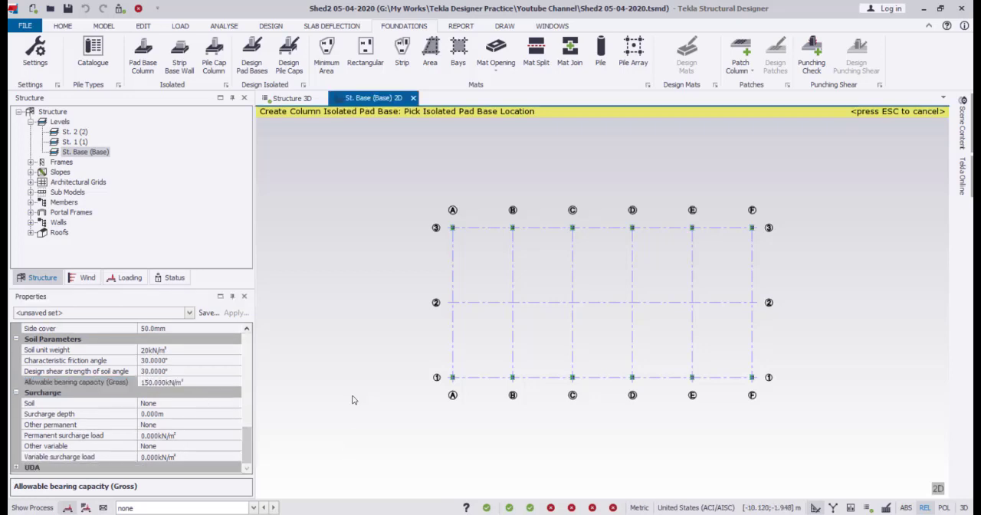
{"action": "left_click_drag", "start_coordinate": [413, 199], "coordinate": [802, 415]}
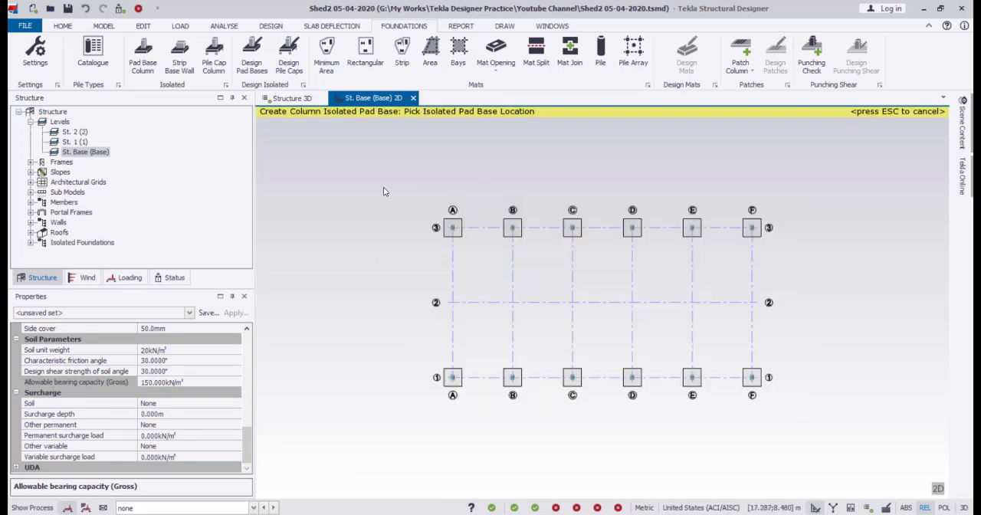
Validate the model and run the design of all isolated pad bases.
{"action": "left_click", "coordinate": [104, 26]}
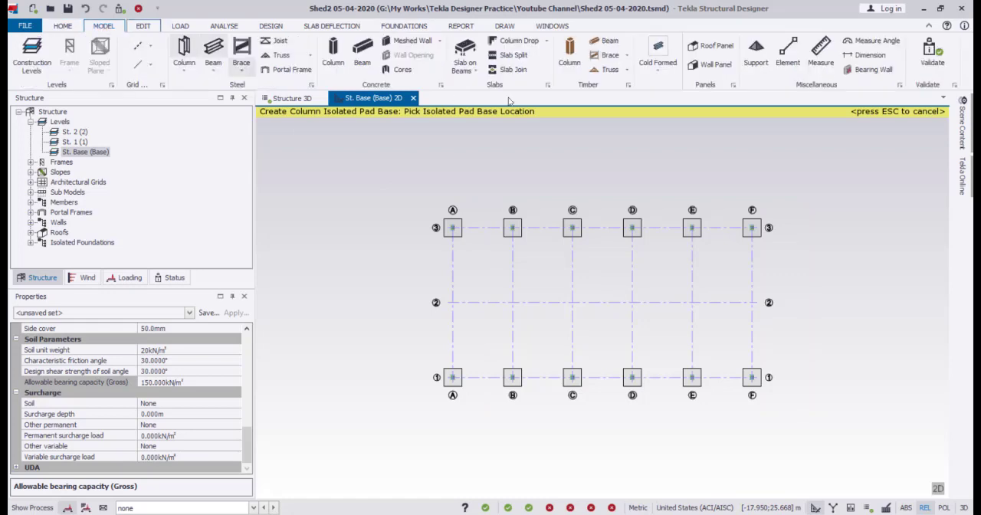
{"action": "left_click", "coordinate": [931, 53]}
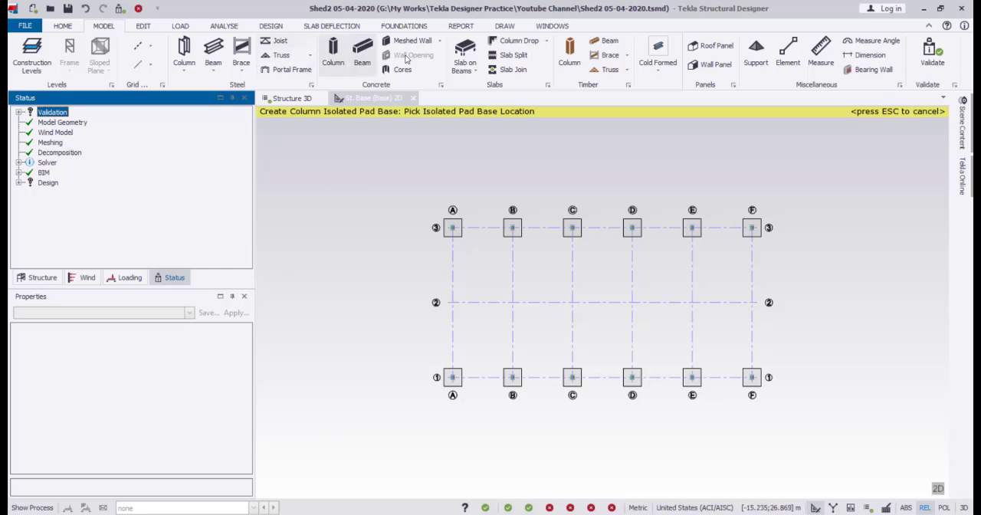
{"action": "left_click", "coordinate": [404, 26]}
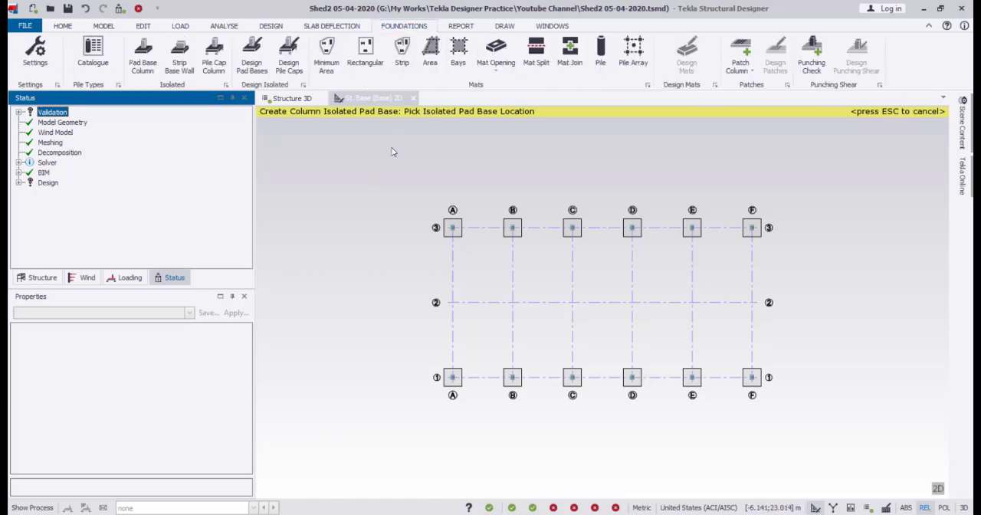
{"action": "key", "text": "Escape"}
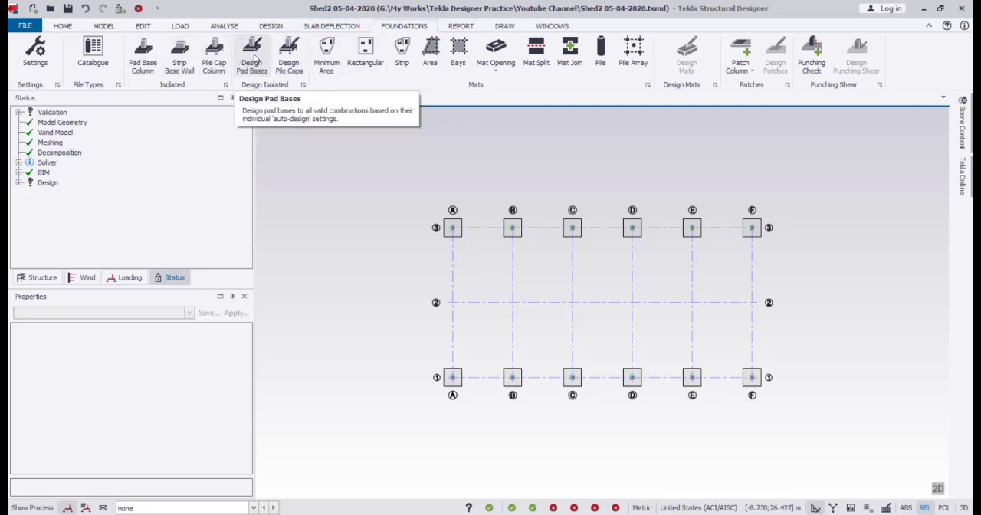
{"action": "left_click", "coordinate": [252, 57]}
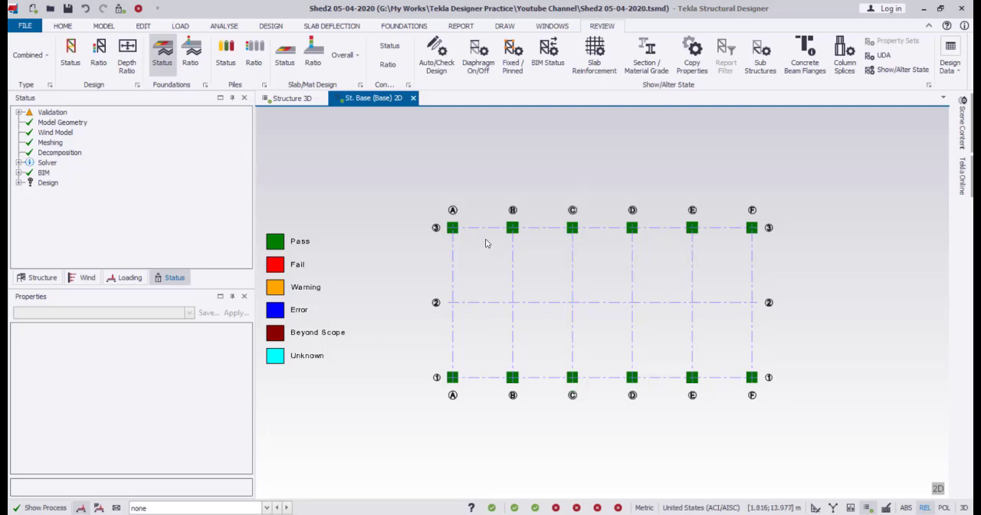
Review the pad bases in the 3D model and base plan, and inspect the design size and status of the base at A/3.
{"action": "left_click", "coordinate": [297, 104]}
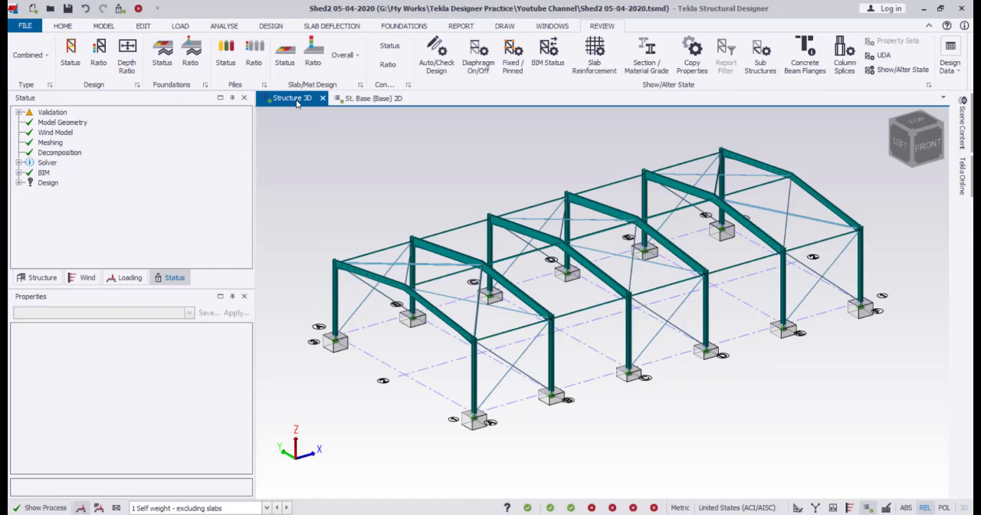
{"action": "left_click", "coordinate": [366, 100]}
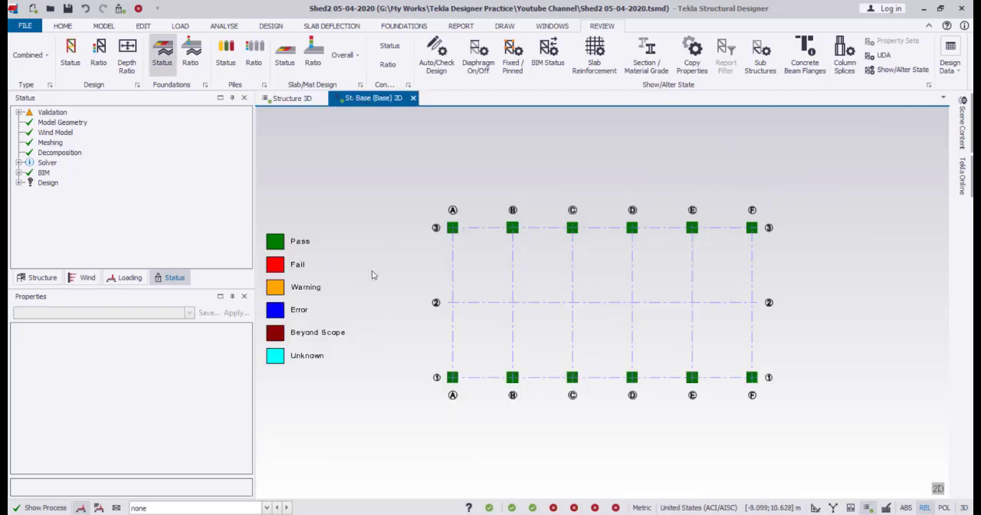
{"action": "mouse_move", "coordinate": [455, 234]}
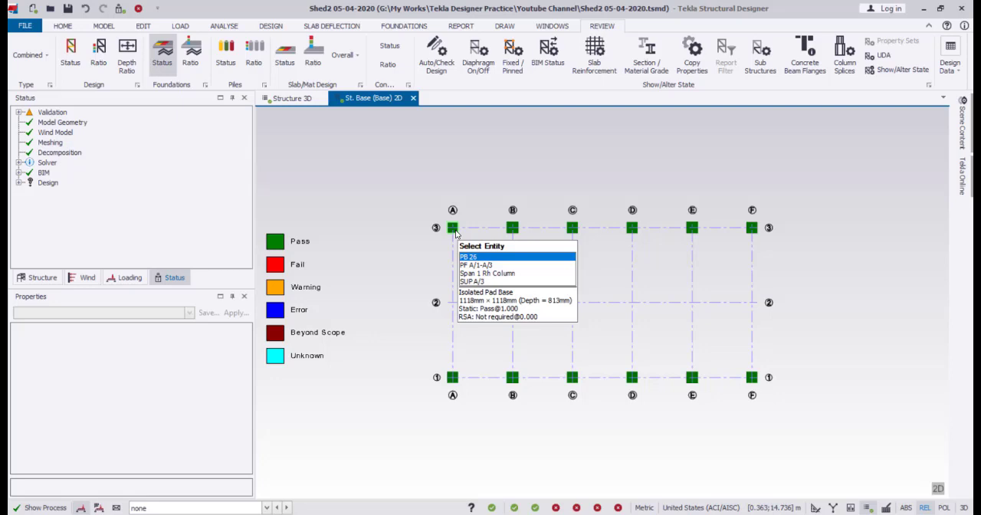
{"action": "left_click", "coordinate": [455, 234]}
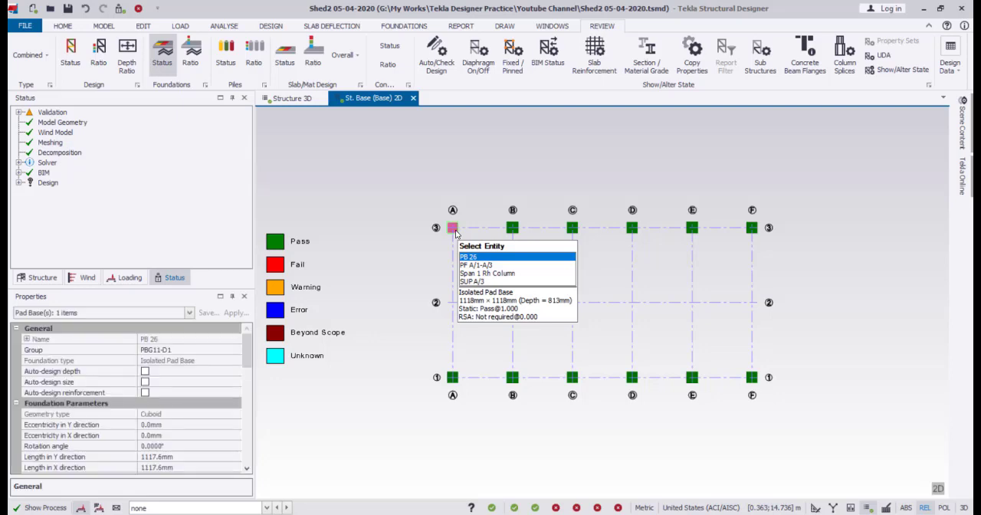
{"action": "key", "text": "Escape"}
{"action": "key", "text": "Escape"}
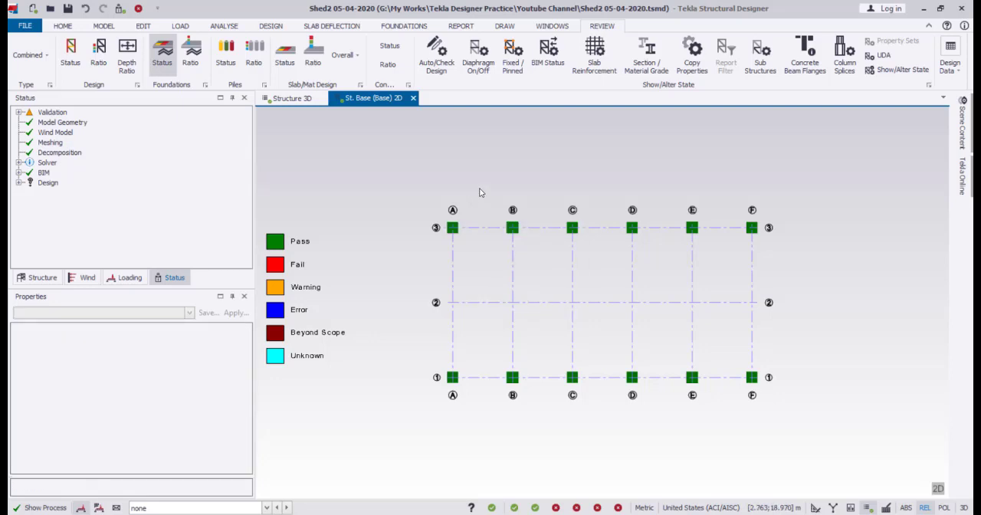
Set all twelve isolated pad bases to a length of 2000 mm in Y, 1000 mm in X and a depth of 500 mm.
{"action": "left_click", "coordinate": [455, 232]}
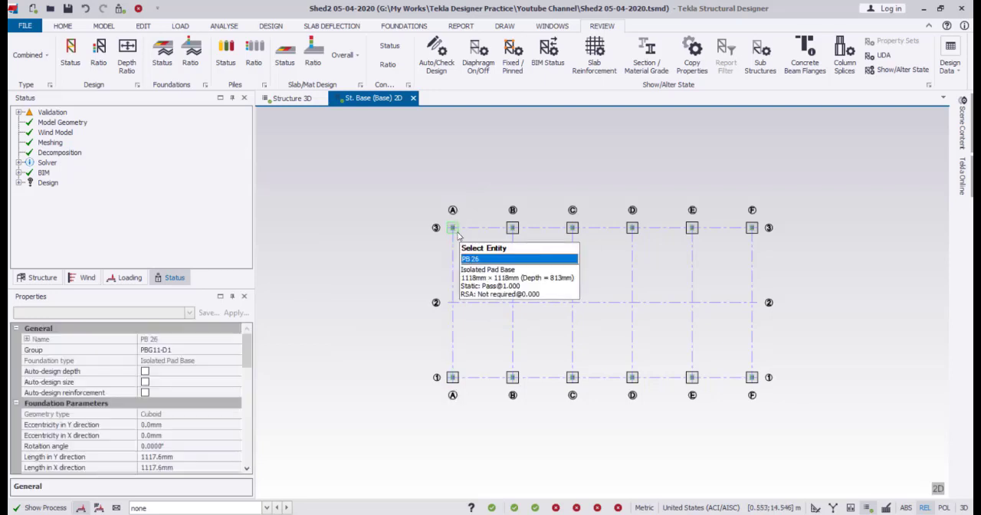
{"action": "left_click", "coordinate": [513, 227]}
{"action": "left_click", "coordinate": [574, 229]}
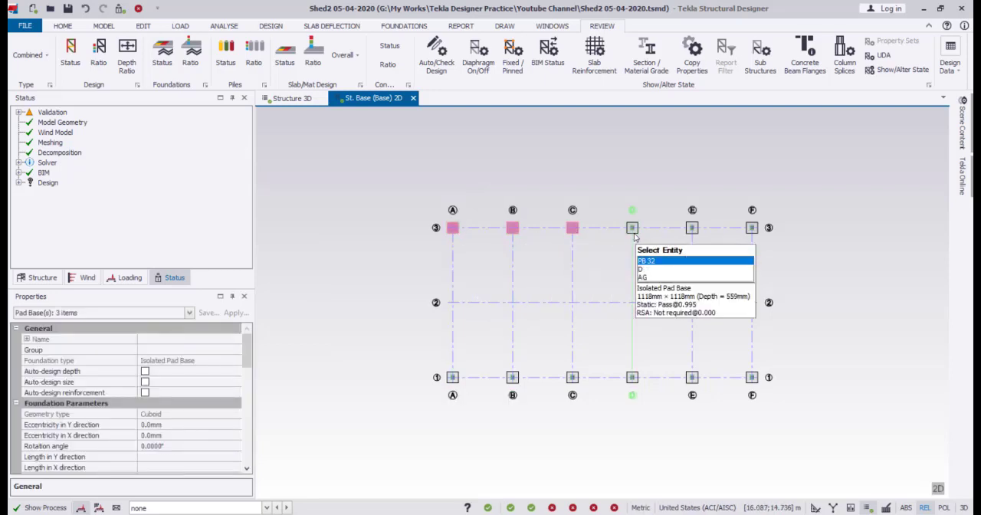
{"action": "left_click", "coordinate": [633, 230]}
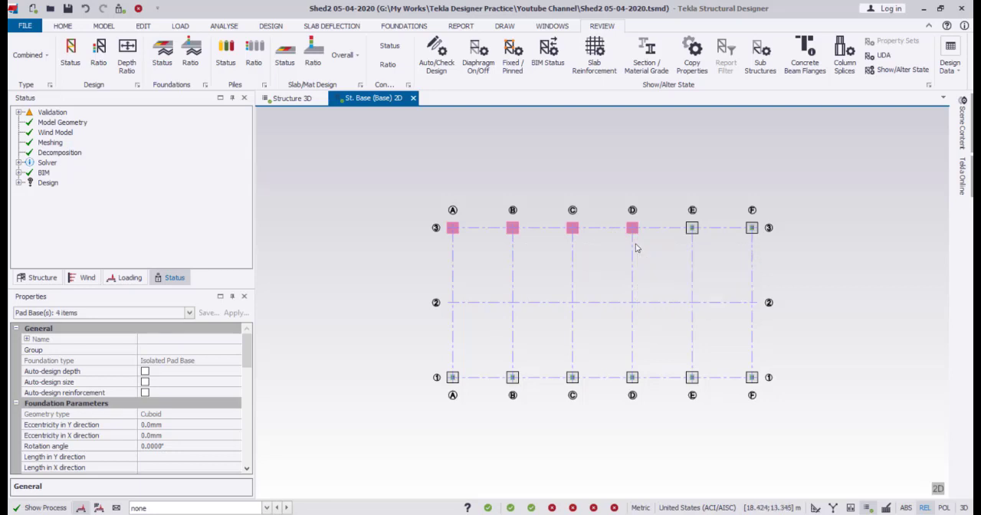
{"action": "left_click", "coordinate": [693, 230]}
{"action": "left_click", "coordinate": [753, 229]}
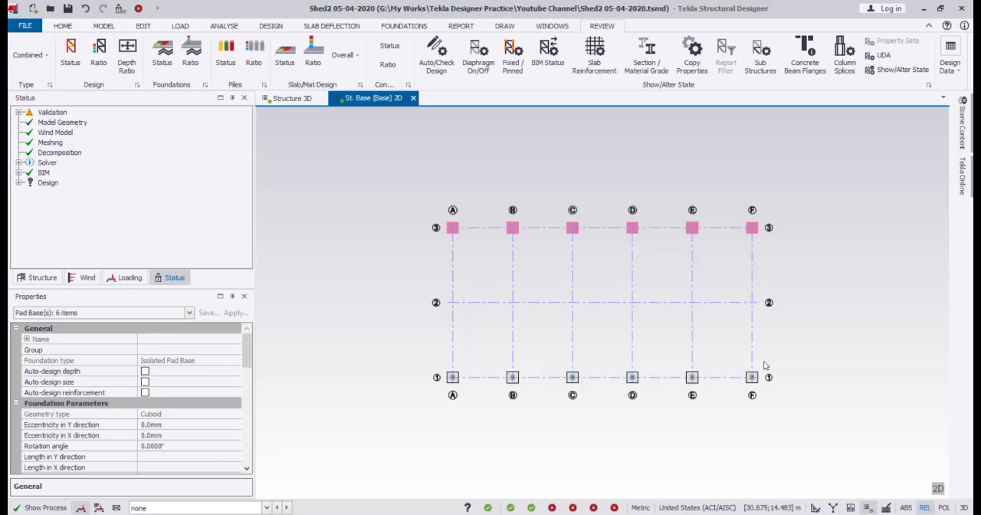
{"action": "left_click", "coordinate": [753, 377]}
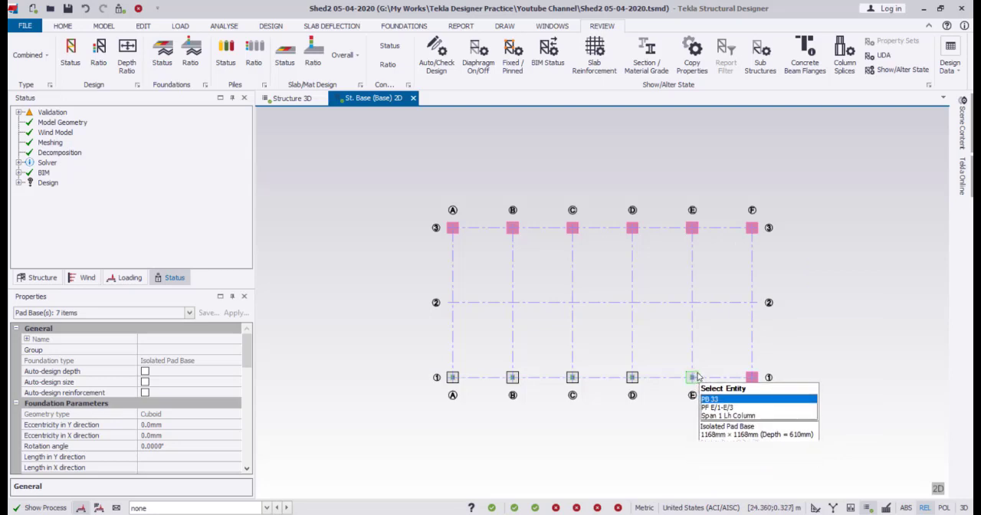
{"action": "left_click", "coordinate": [692, 377]}
{"action": "left_click", "coordinate": [632, 377]}
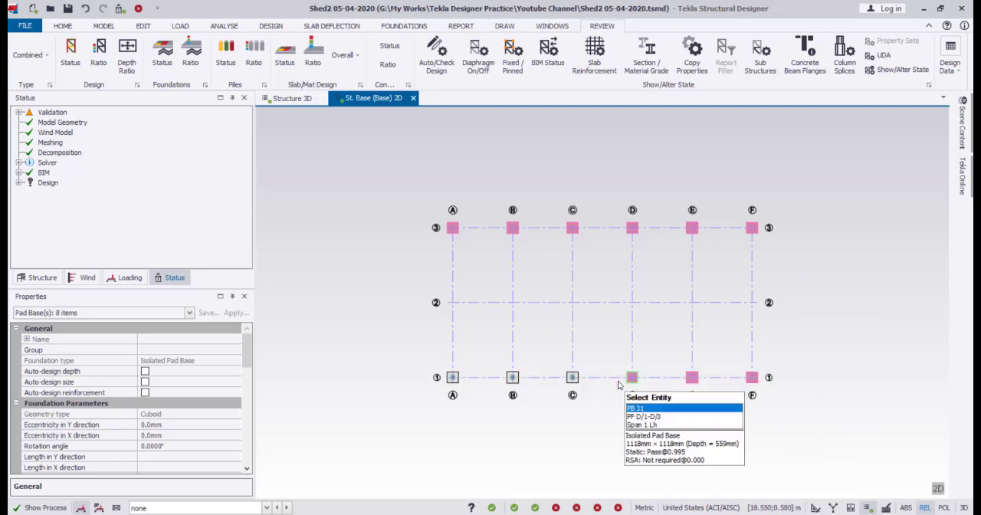
{"action": "left_click", "coordinate": [573, 377]}
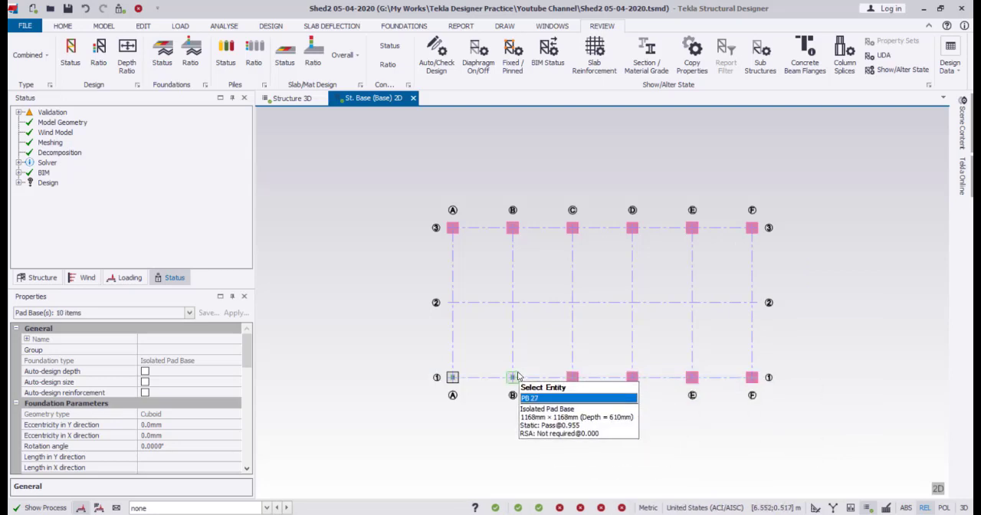
{"action": "left_click", "coordinate": [513, 377]}
{"action": "left_click", "coordinate": [454, 377]}
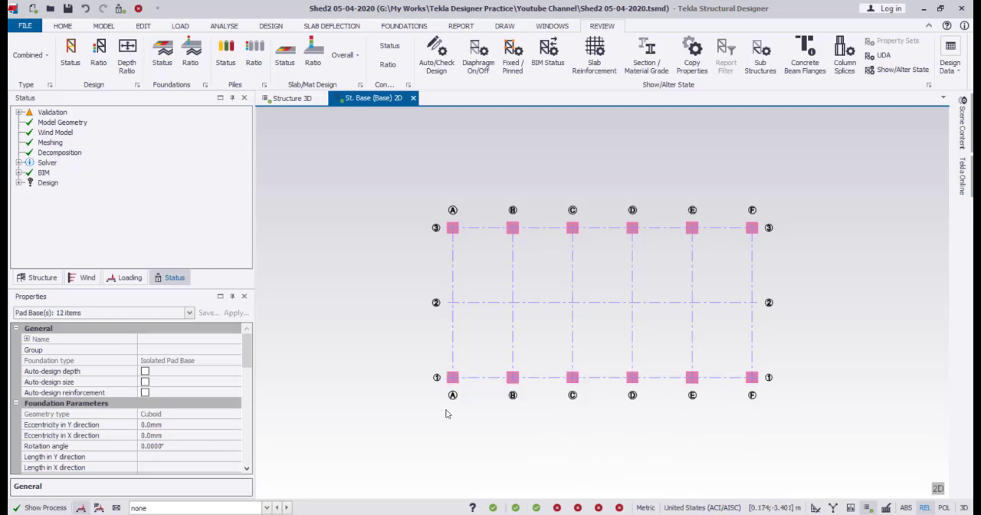
{"action": "left_click", "coordinate": [189, 317]}
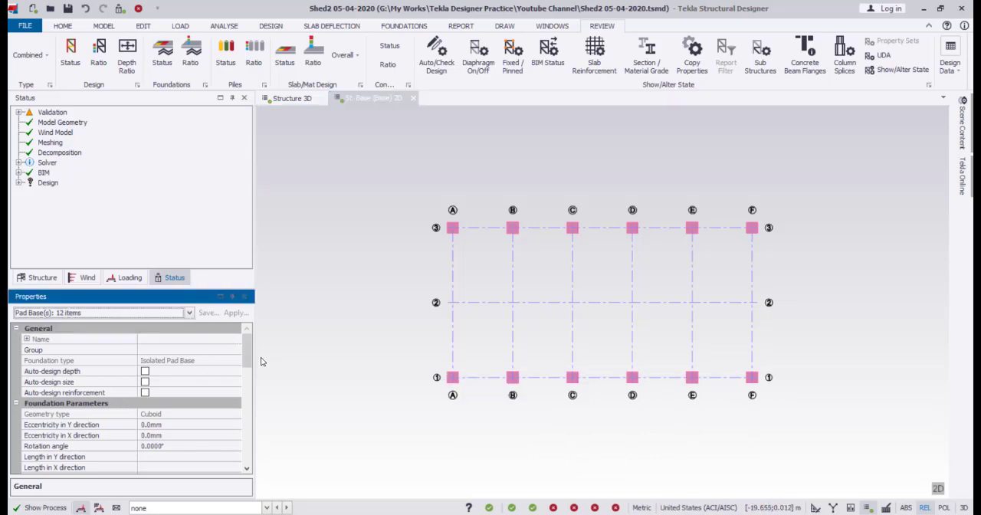
{"action": "left_click_drag", "start_coordinate": [248, 351], "coordinate": [251, 382]}
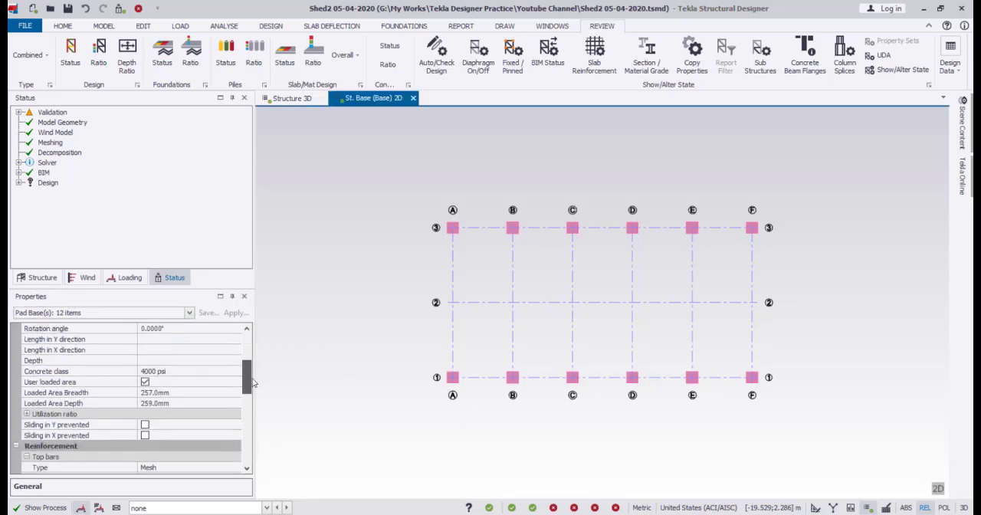
{"action": "left_click", "coordinate": [151, 343]}
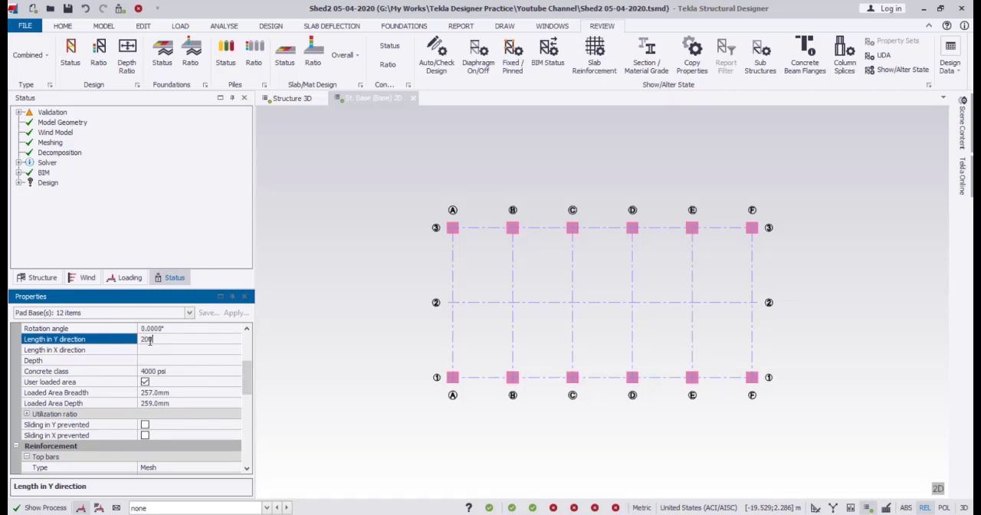
{"action": "left_click", "coordinate": [141, 351]}
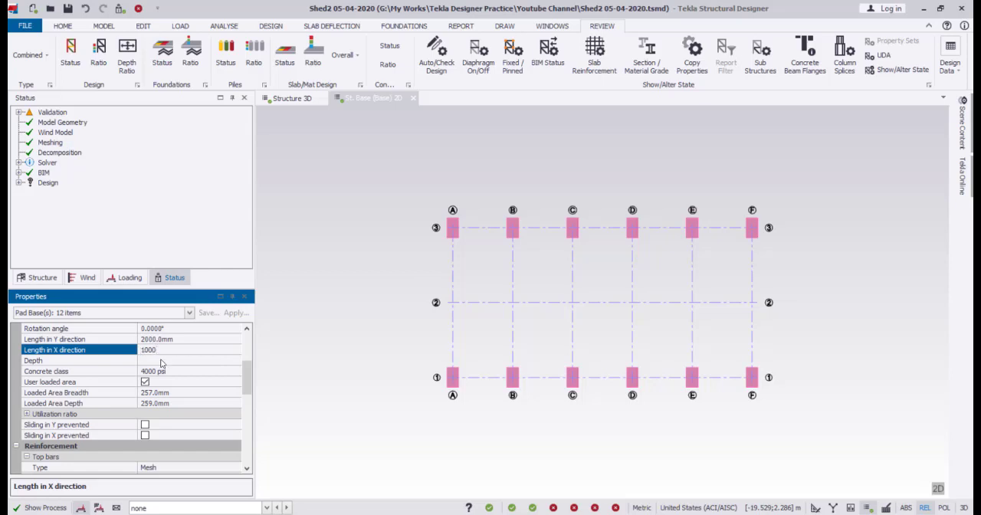
{"action": "left_click", "coordinate": [159, 361]}
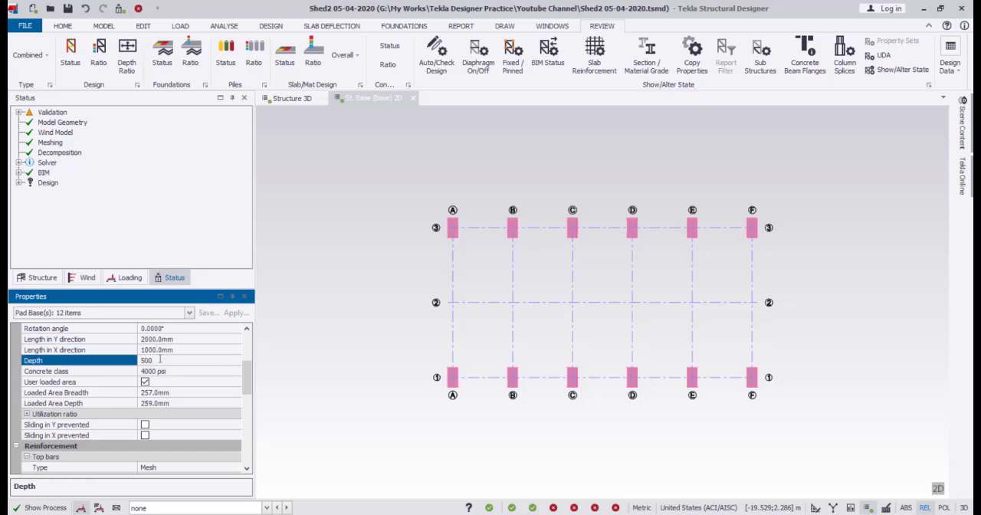
{"action": "left_click", "coordinate": [236, 373]}
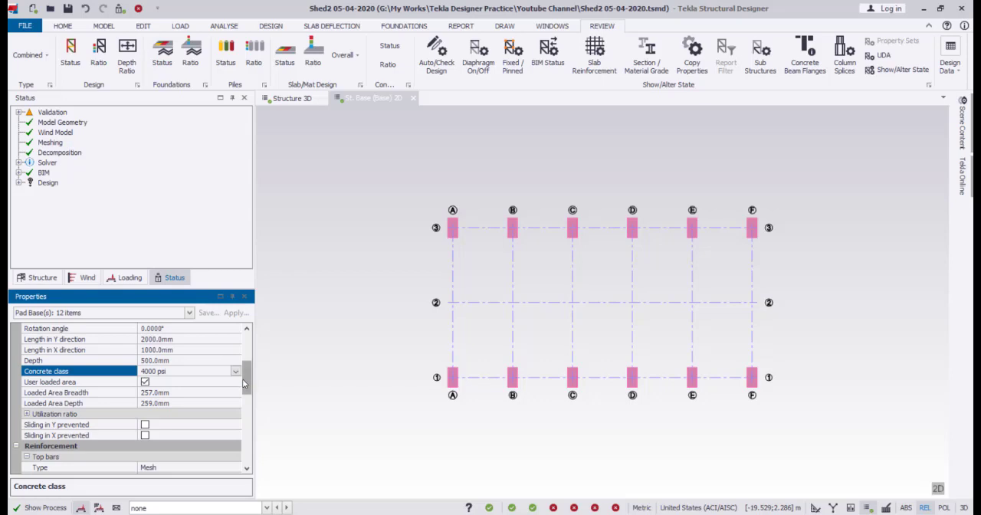
Change the top reinforcement type of all selected pad bases from mesh to loose bars.
{"action": "left_click_drag", "start_coordinate": [245, 383], "coordinate": [245, 406]}
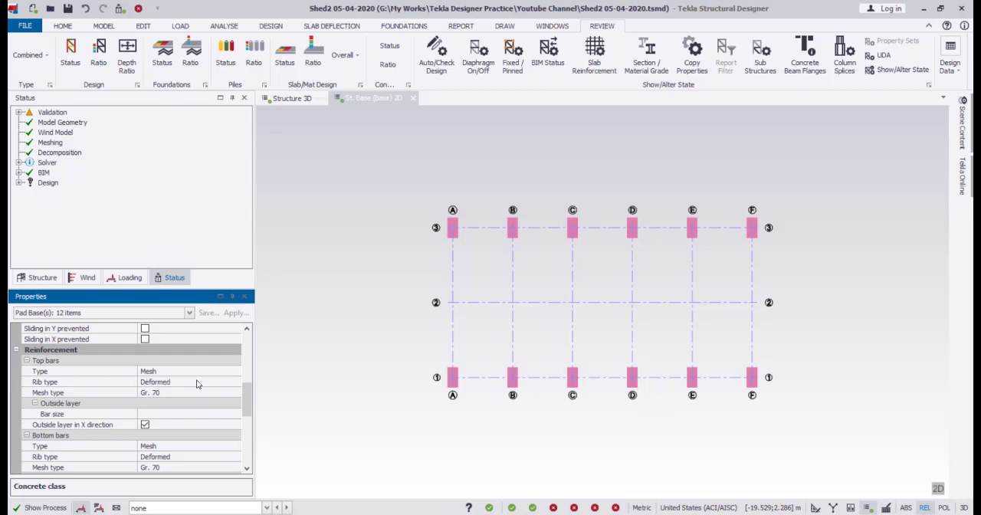
{"action": "left_click", "coordinate": [236, 371]}
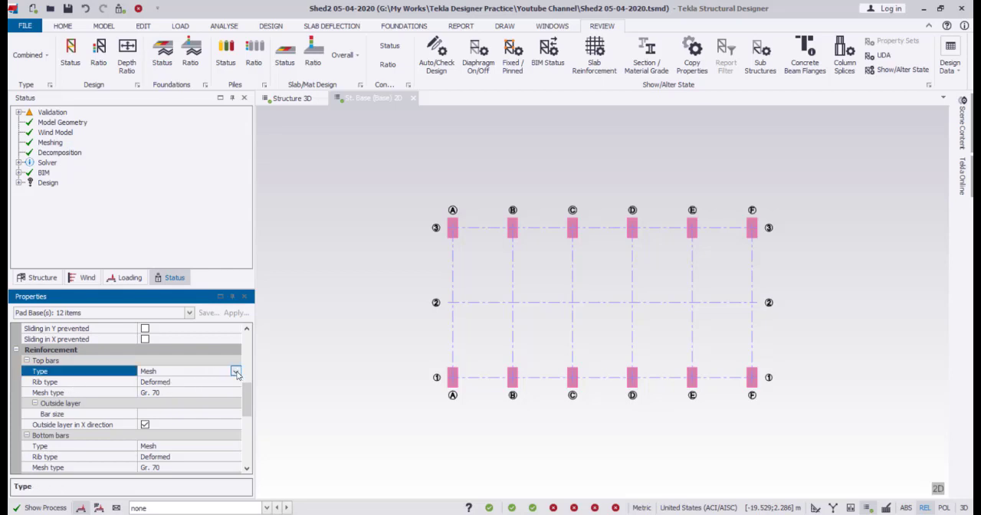
{"action": "left_click", "coordinate": [236, 371]}
{"action": "left_click", "coordinate": [201, 404]}
{"action": "scroll", "coordinate": [202, 408], "scroll_direction": "down", "scroll_amount": 5}
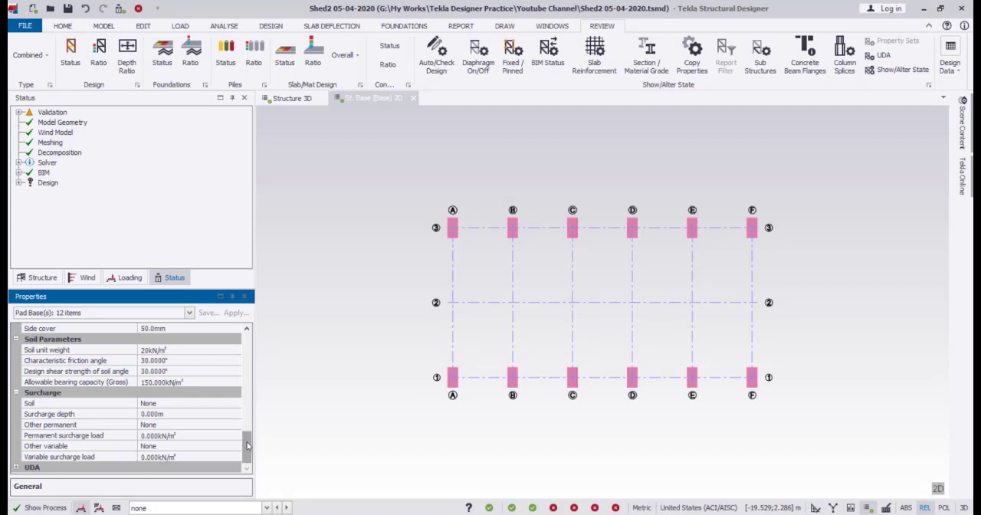
Set the outside layer of the pad bases' top bars to bar size 16 at 200 mm spacing.
{"action": "left_click_drag", "start_coordinate": [248, 446], "coordinate": [256, 395]}
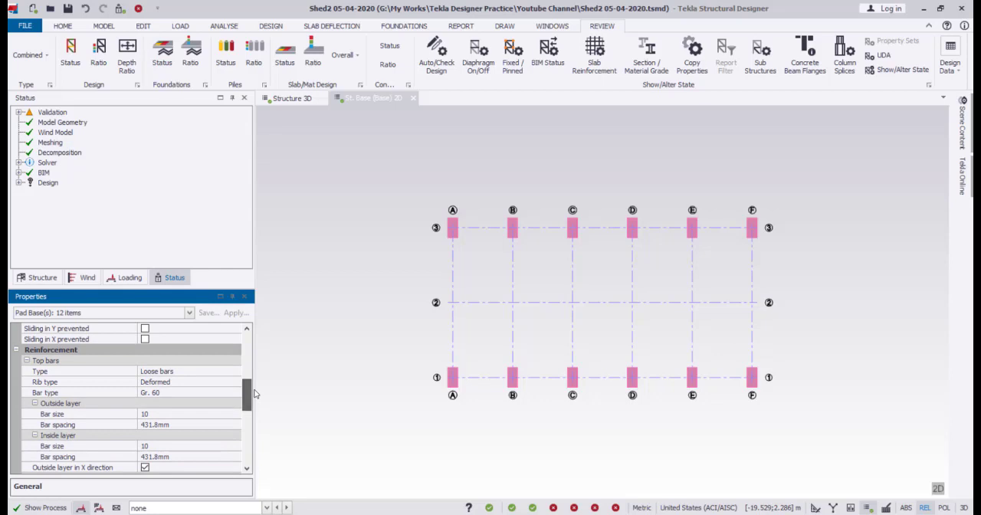
{"action": "left_click", "coordinate": [221, 417]}
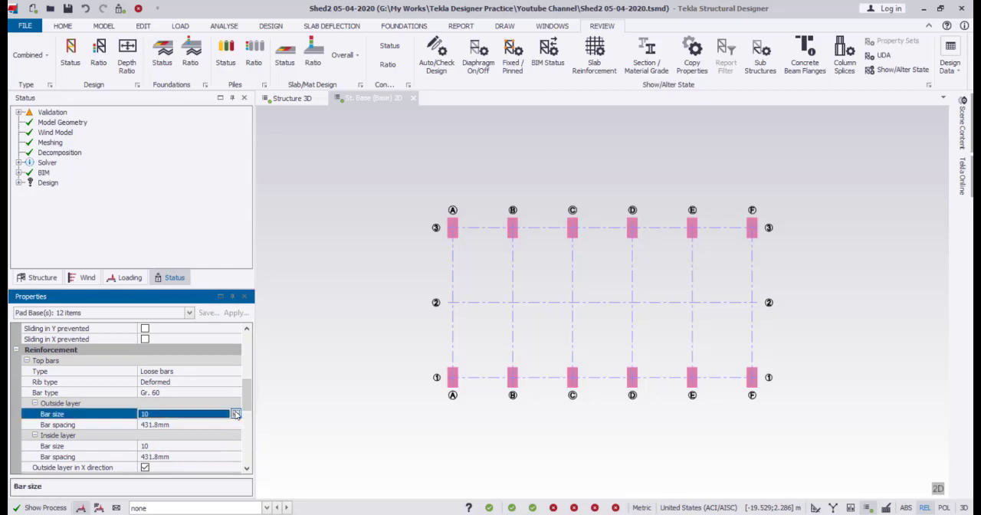
{"action": "left_click", "coordinate": [236, 413]}
{"action": "left_click", "coordinate": [184, 319]}
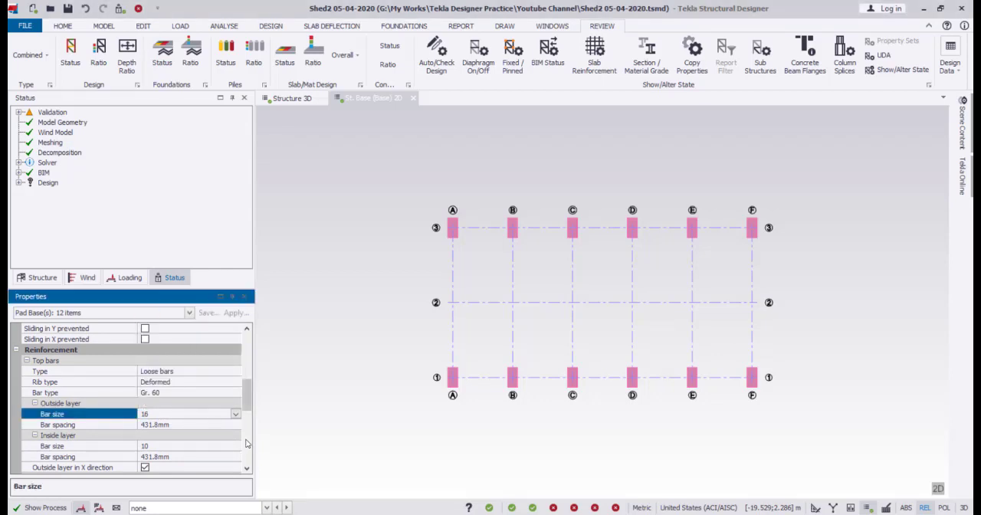
{"action": "left_click", "coordinate": [204, 425]}
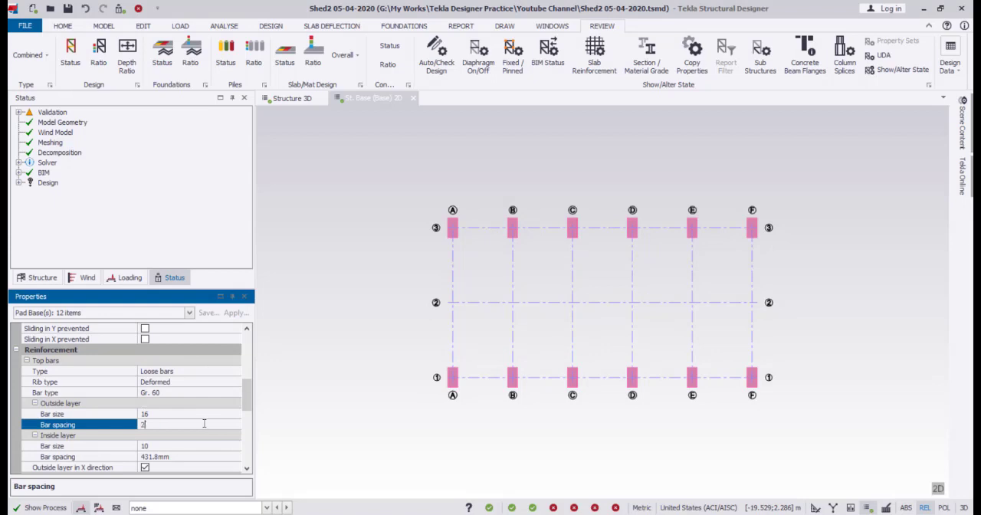
{"action": "type", "text": "200"}
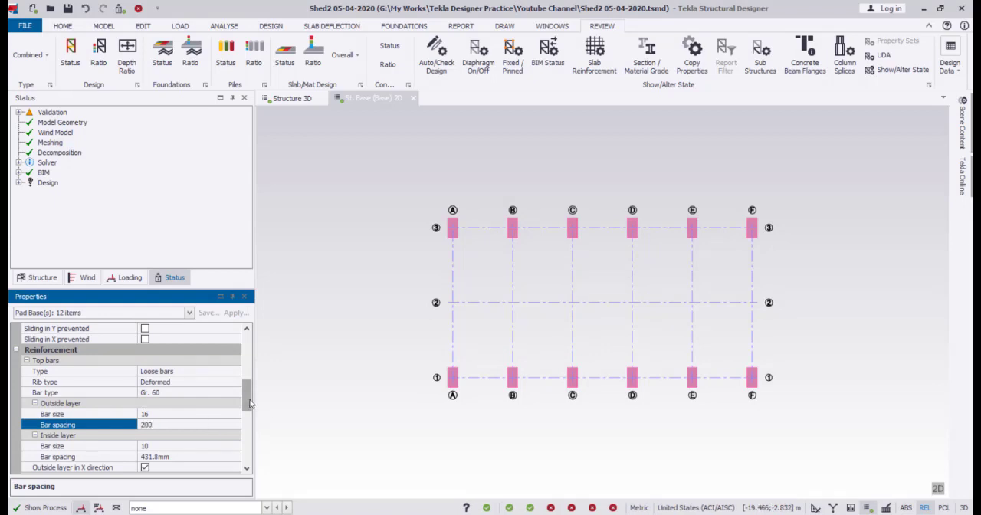
{"action": "left_click_drag", "start_coordinate": [247, 402], "coordinate": [247, 417]}
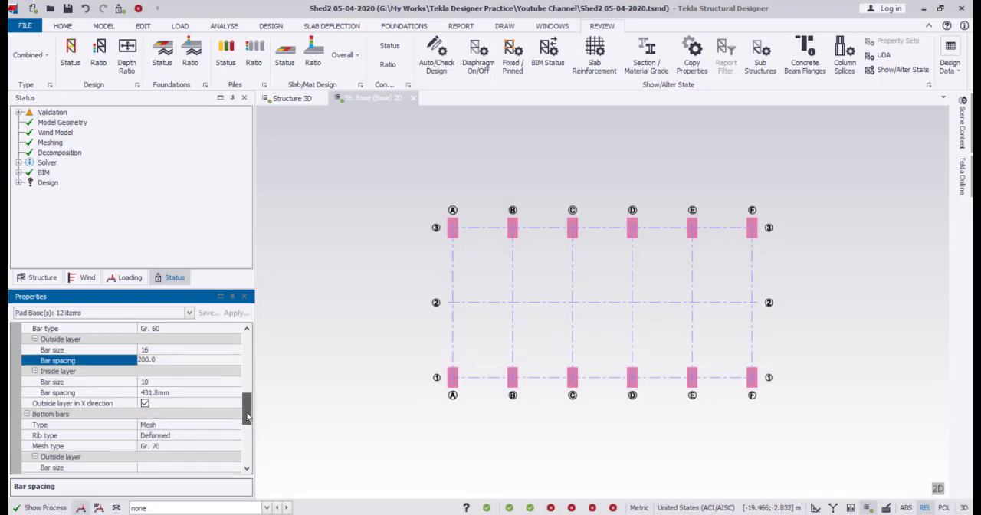
Set the inside layer of the pad bases' top bars to bar size 16 at 200 mm spacing.
{"action": "left_click", "coordinate": [194, 383]}
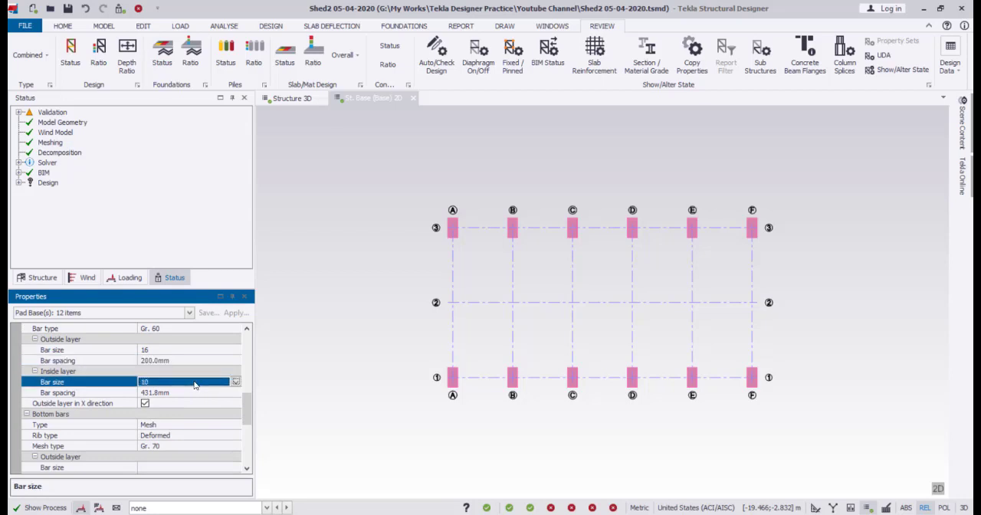
{"action": "type", "text": "16"}
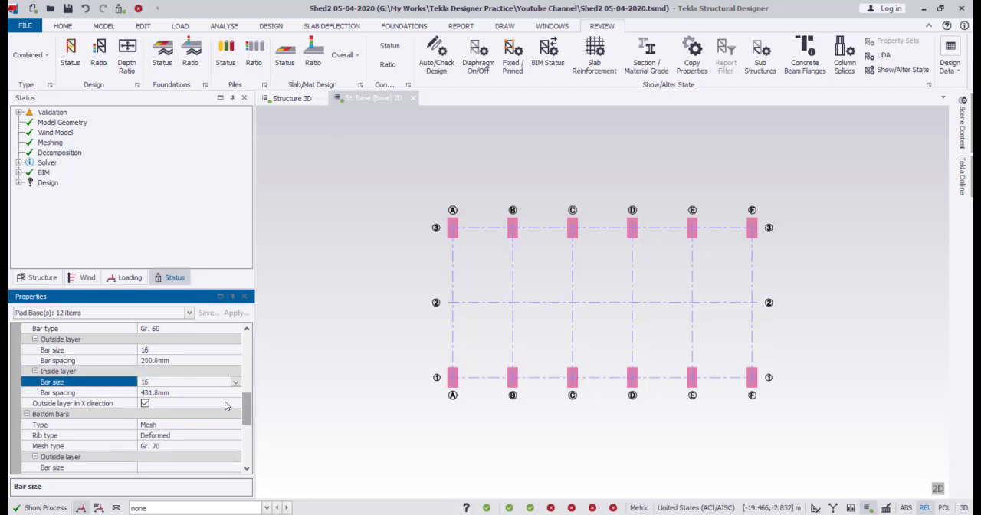
{"action": "left_click", "coordinate": [217, 394]}
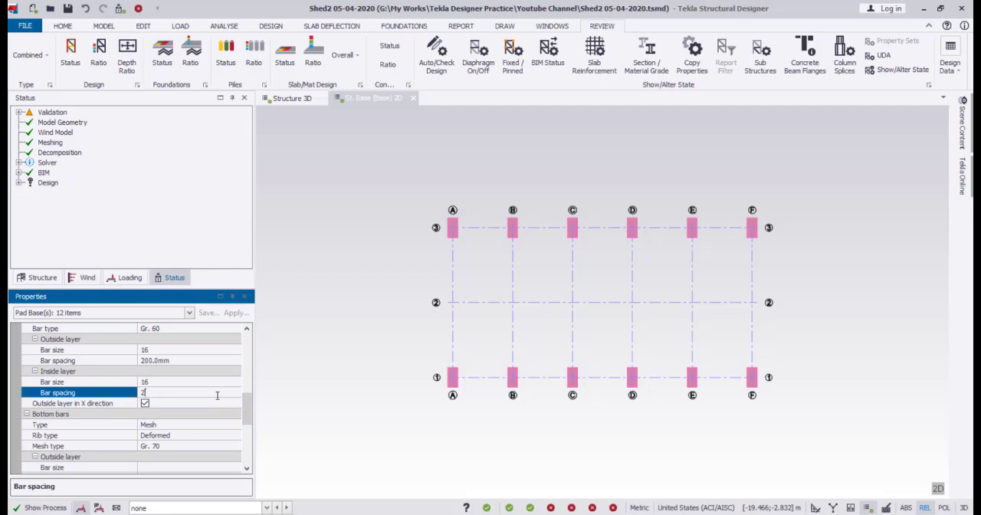
Change the bottom reinforcement type of the twelve selected pad bases from mesh to loose bars.
{"action": "scroll", "coordinate": [223, 403], "scroll_direction": "down", "scroll_amount": 3}
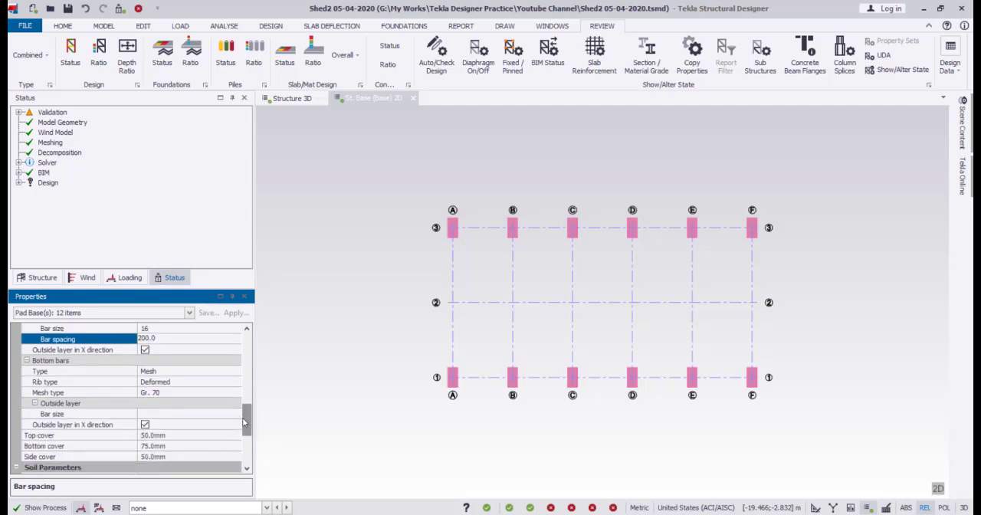
{"action": "left_click", "coordinate": [234, 372]}
{"action": "left_click", "coordinate": [235, 371]}
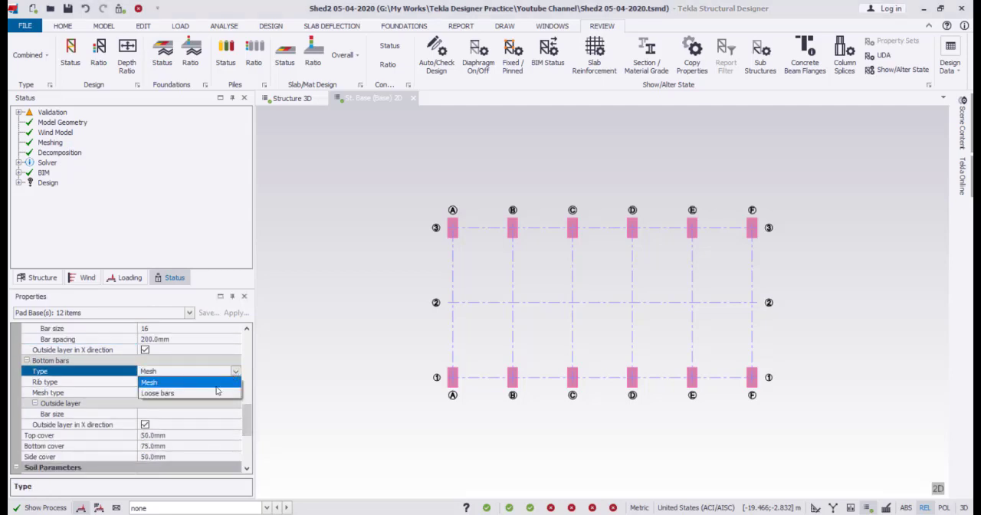
{"action": "left_click", "coordinate": [214, 393]}
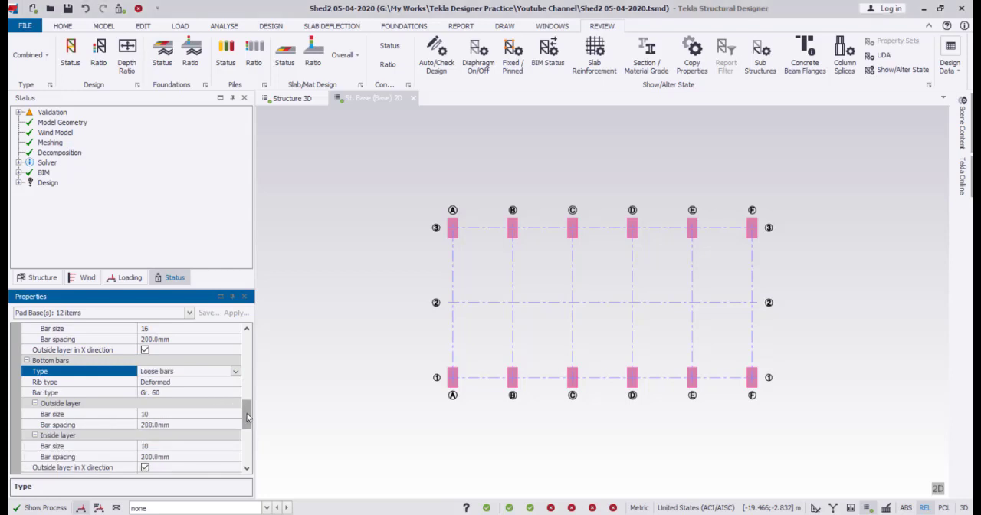
Set both the outside and inside layers of the pad bases' bottom bars to bar size 16 and clear the selection.
{"action": "left_click_drag", "start_coordinate": [246, 418], "coordinate": [249, 435]}
{"action": "scroll", "coordinate": [222, 398], "scroll_direction": "up", "scroll_amount": 1}
{"action": "left_click", "coordinate": [183, 343]}
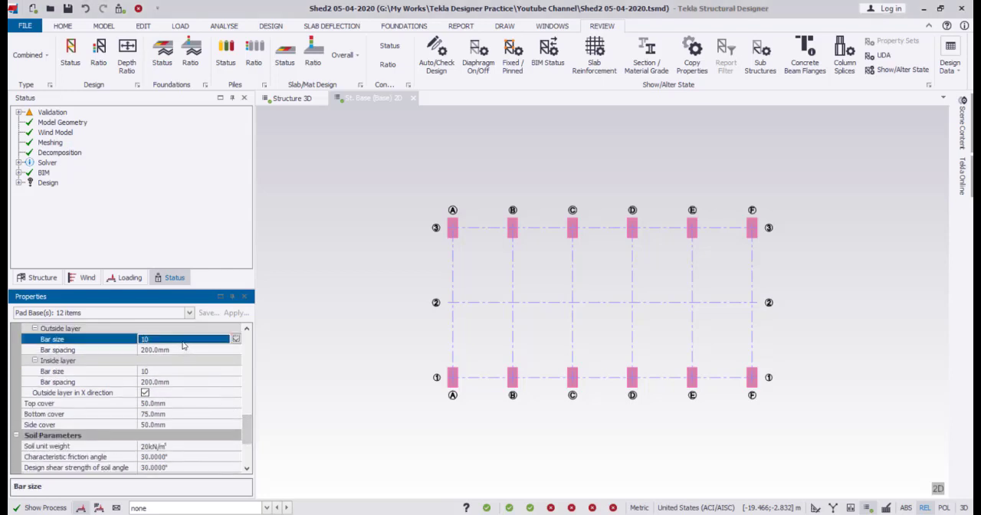
{"action": "left_click", "coordinate": [236, 339]}
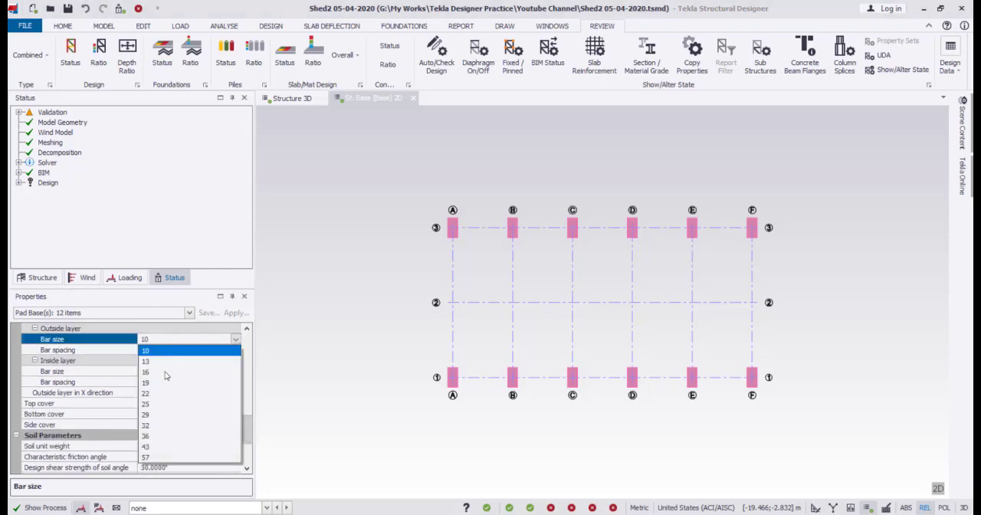
{"action": "left_click", "coordinate": [165, 373]}
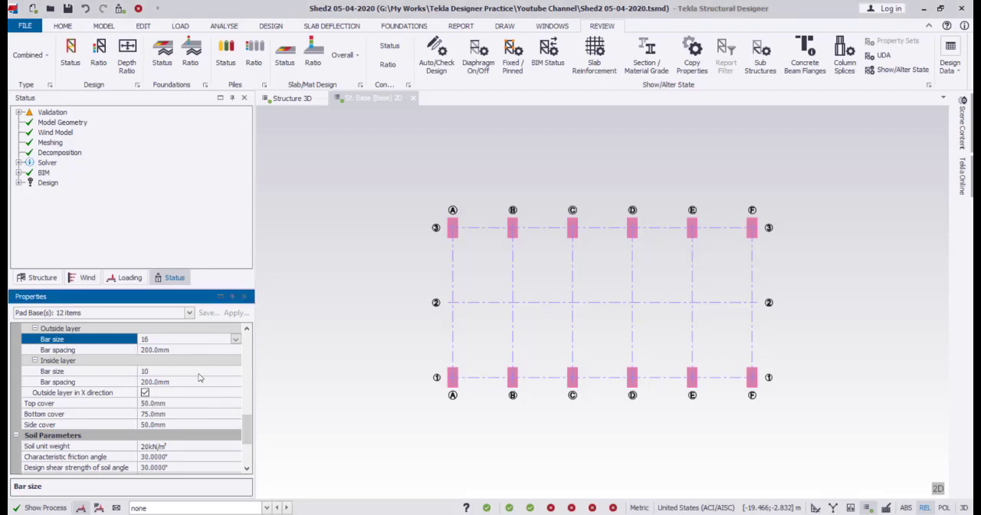
{"action": "left_click", "coordinate": [205, 372]}
{"action": "left_click", "coordinate": [234, 372]}
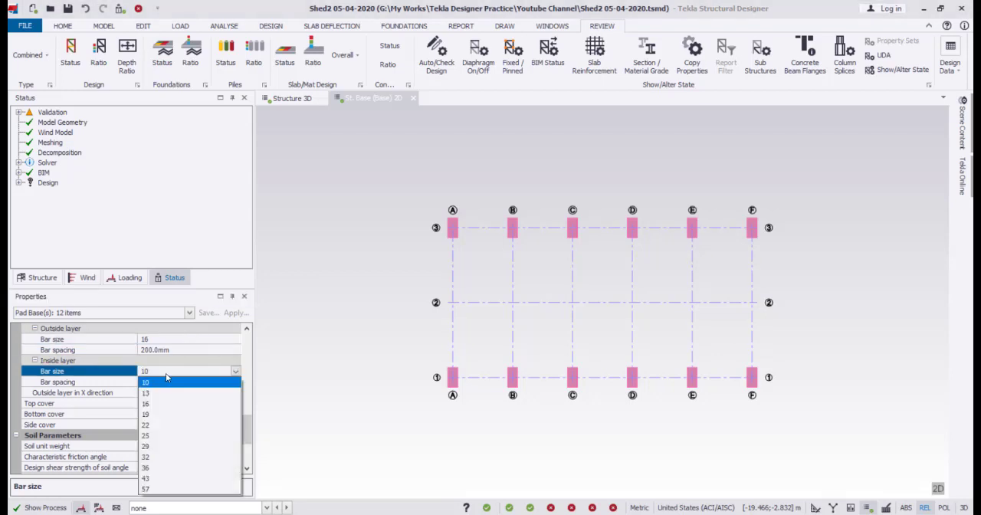
{"action": "left_click", "coordinate": [156, 404]}
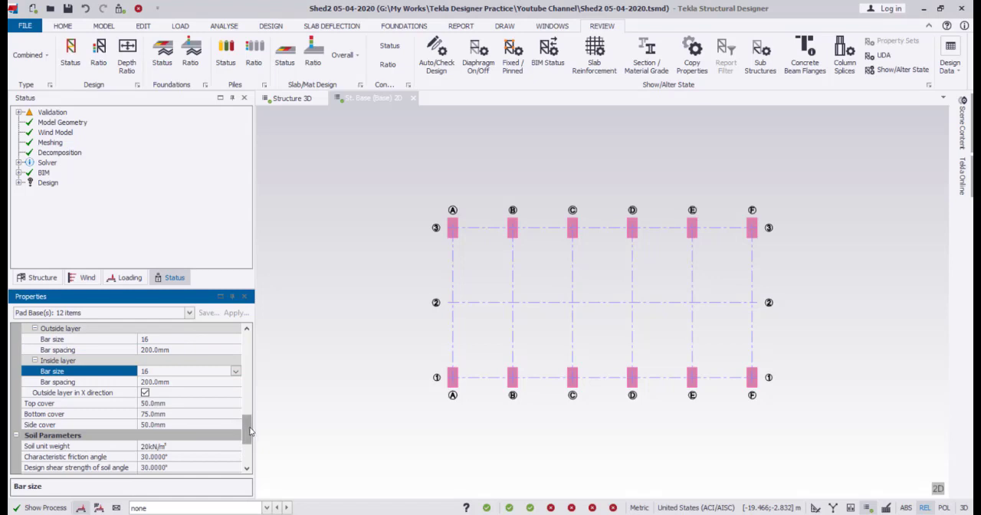
{"action": "scroll", "coordinate": [249, 435], "scroll_direction": "down", "scroll_amount": 1}
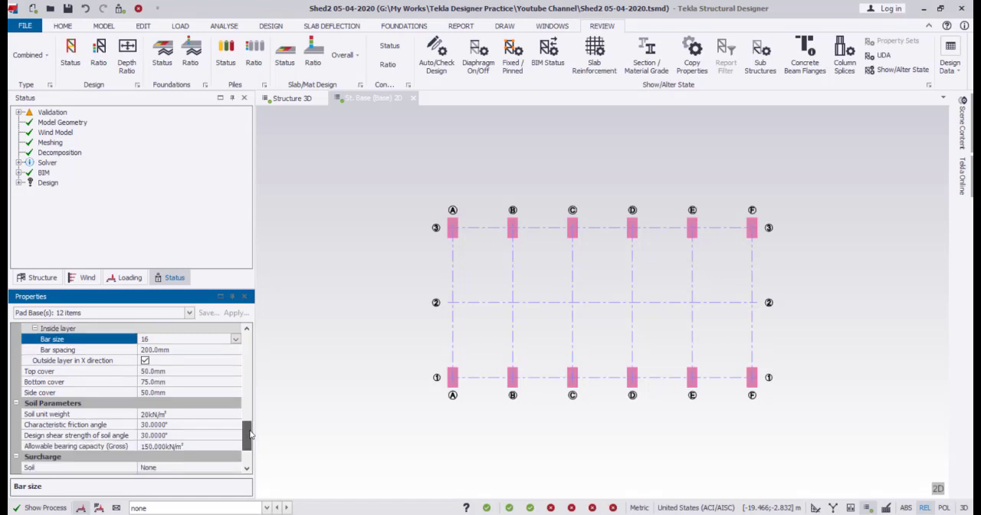
{"action": "left_click", "coordinate": [159, 373]}
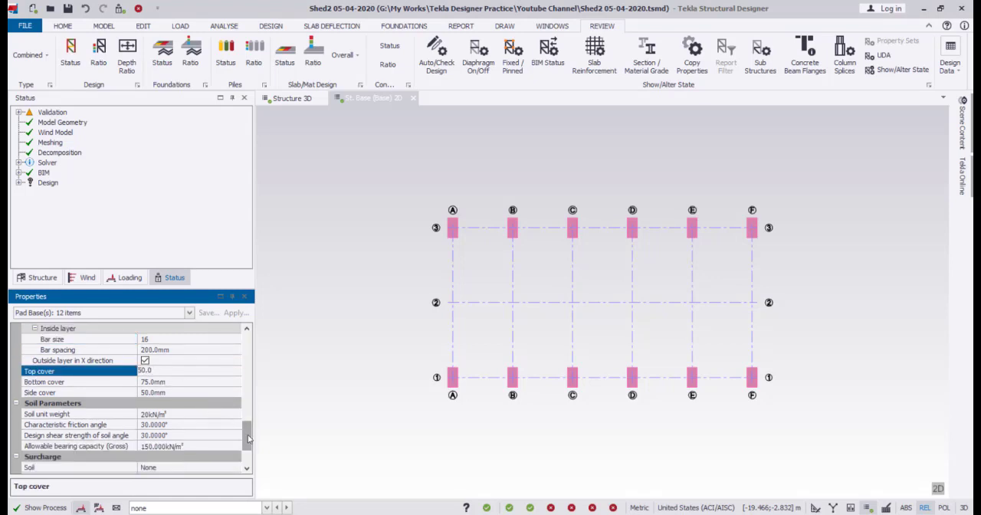
{"action": "scroll", "coordinate": [242, 429], "scroll_direction": "down", "scroll_amount": 2}
{"action": "left_click", "coordinate": [364, 327]}
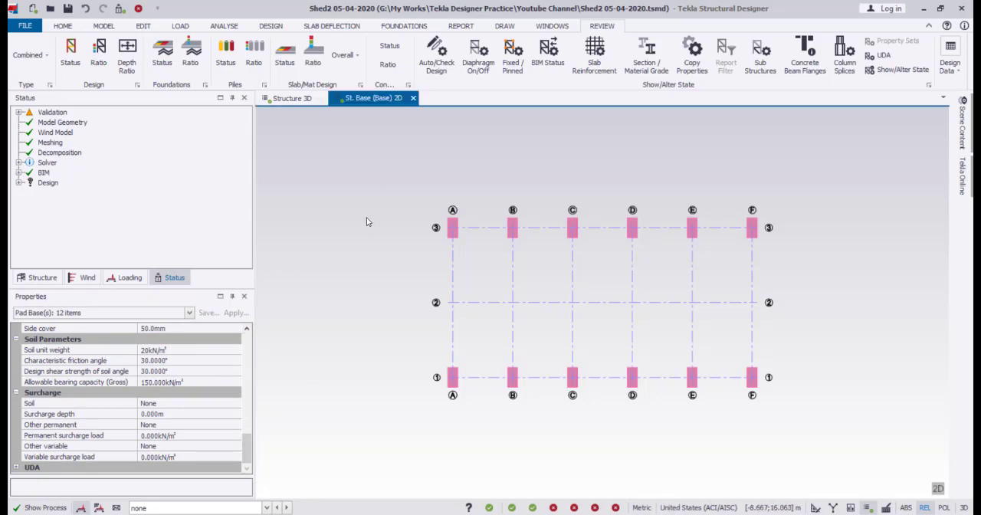
{"action": "key", "text": "Escape"}
Validate the model and run the design of all isolated pad bases.
{"action": "left_click", "coordinate": [404, 26]}
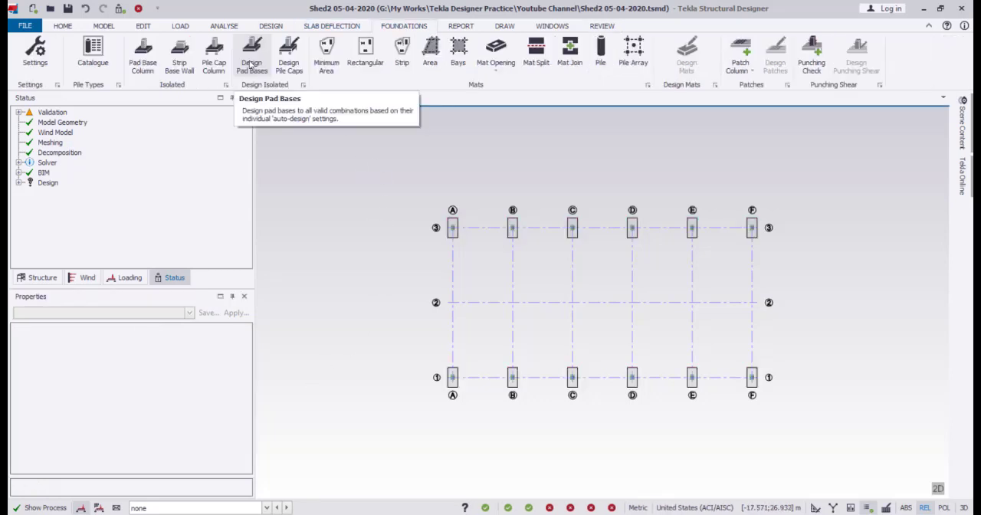
{"action": "left_click", "coordinate": [103, 26]}
{"action": "left_click", "coordinate": [931, 53]}
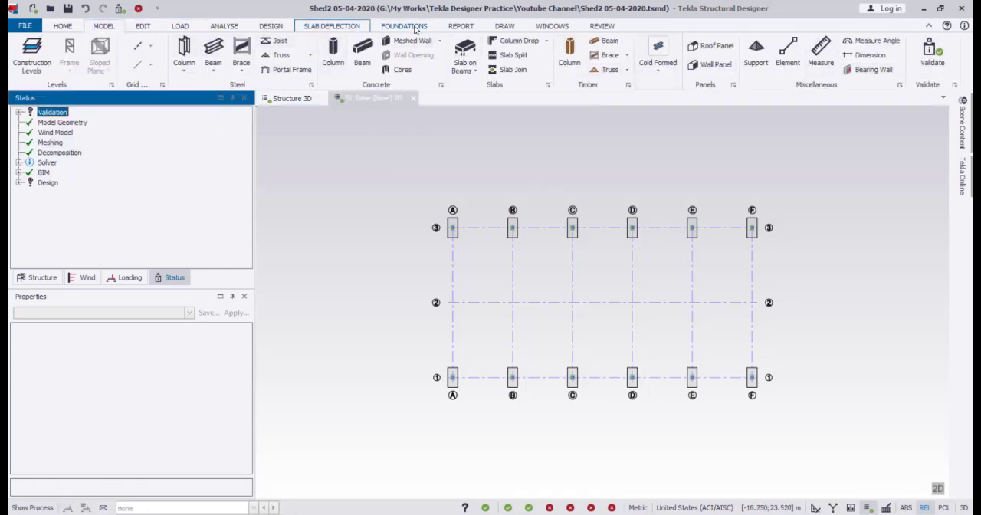
{"action": "left_click", "coordinate": [404, 26]}
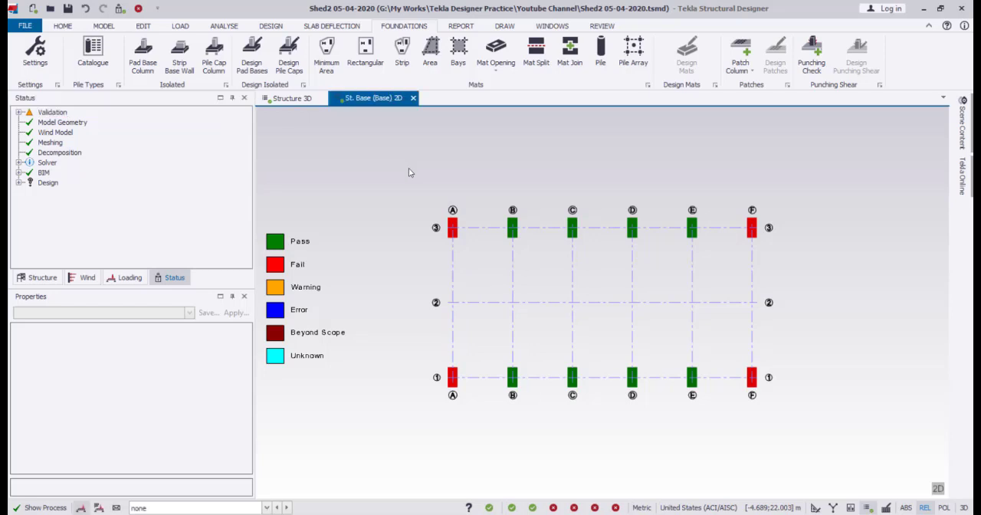
Run a member check on the pad base at A/3 and examine its applied loads and check statuses.
{"action": "right_click", "coordinate": [456, 232]}
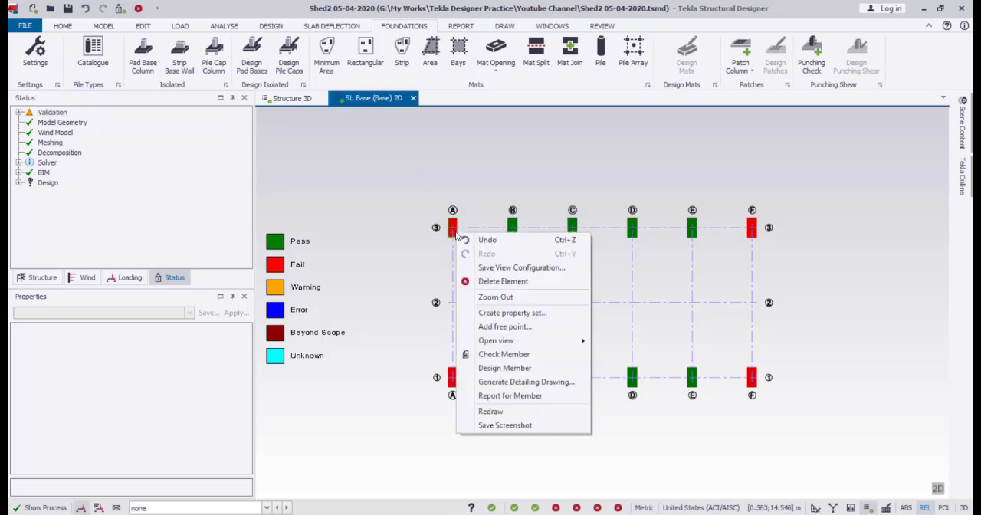
{"action": "left_click", "coordinate": [525, 358]}
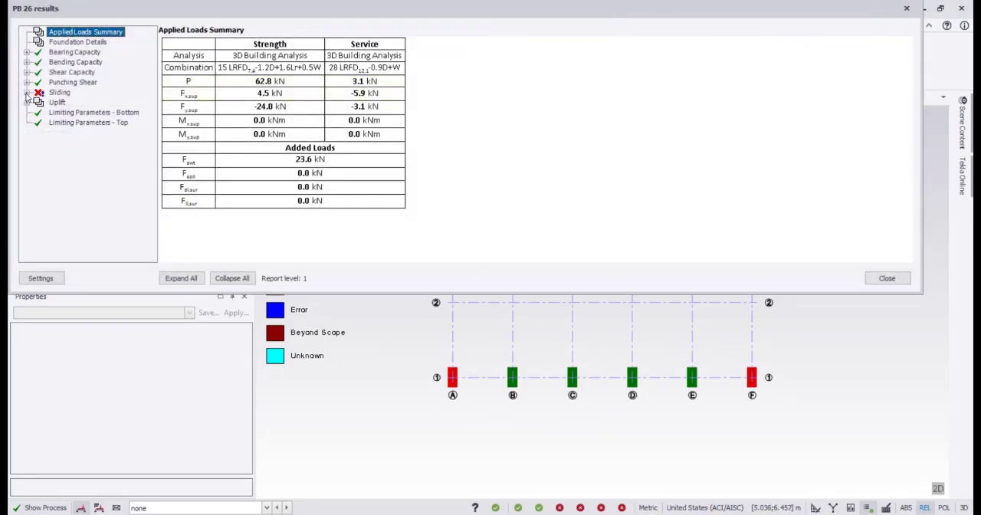
{"action": "left_click", "coordinate": [908, 9]}
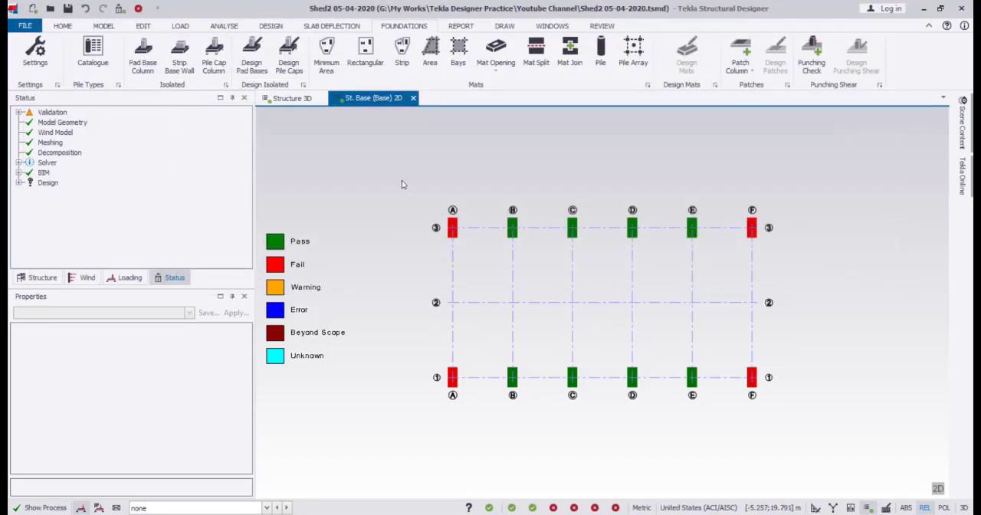
Set the length in X of the four corner pad bases to 1500 mm and rerun the pad base design.
{"action": "left_click", "coordinate": [452, 230]}
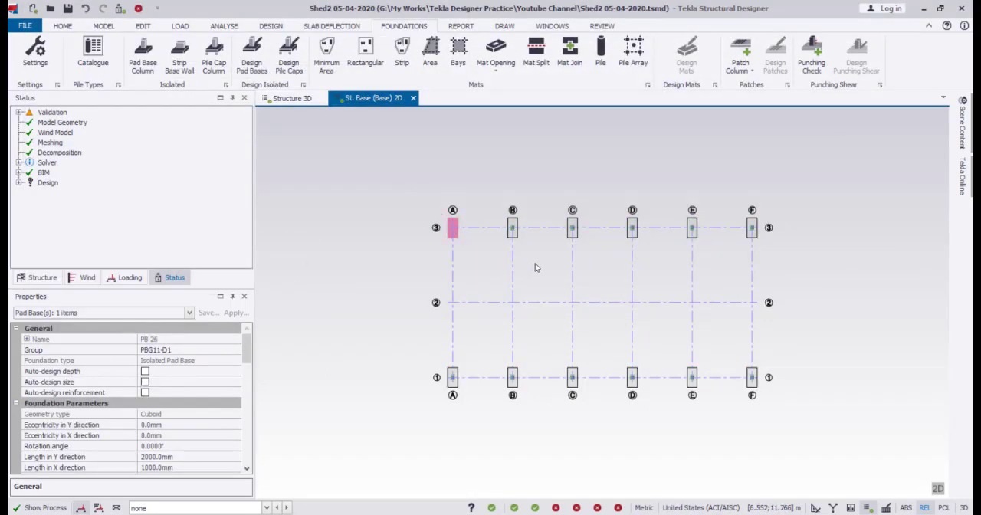
{"action": "left_click", "coordinate": [751, 228], "text": "ctrl"}
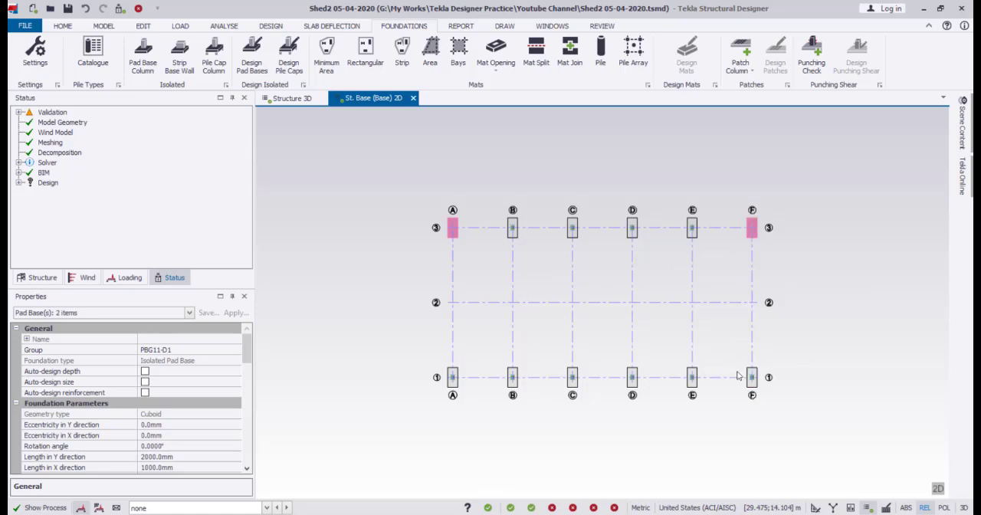
{"action": "left_click", "coordinate": [751, 377], "text": "ctrl"}
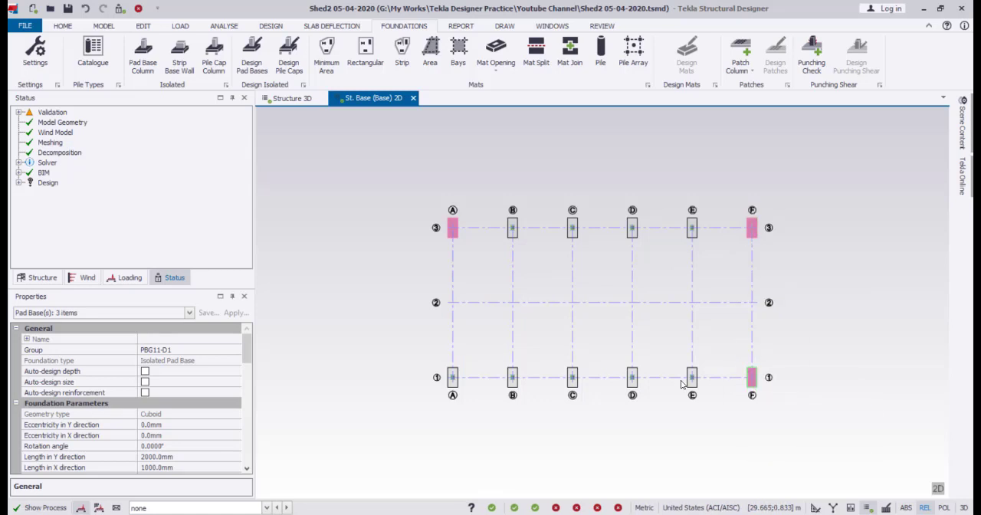
{"action": "left_click", "coordinate": [453, 376], "text": "ctrl"}
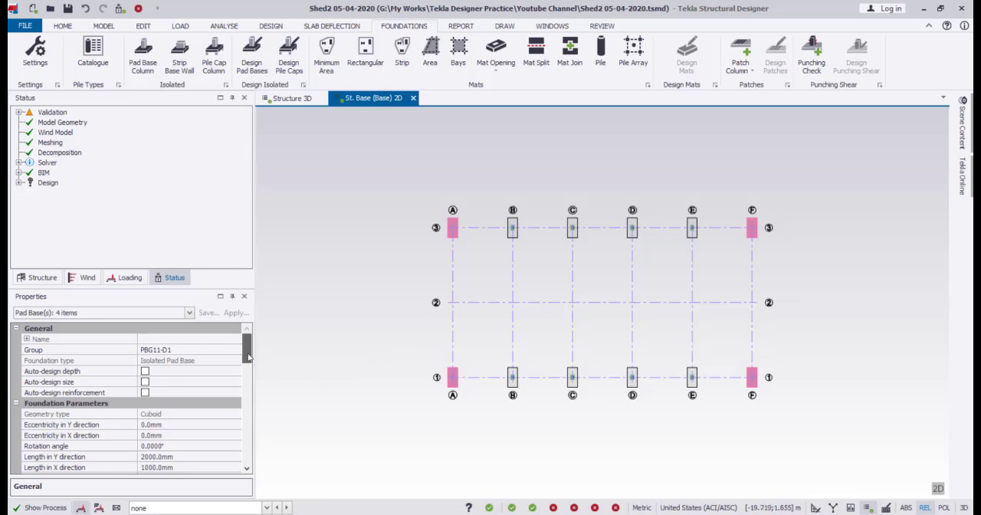
{"action": "left_click_drag", "start_coordinate": [248, 357], "coordinate": [249, 376]}
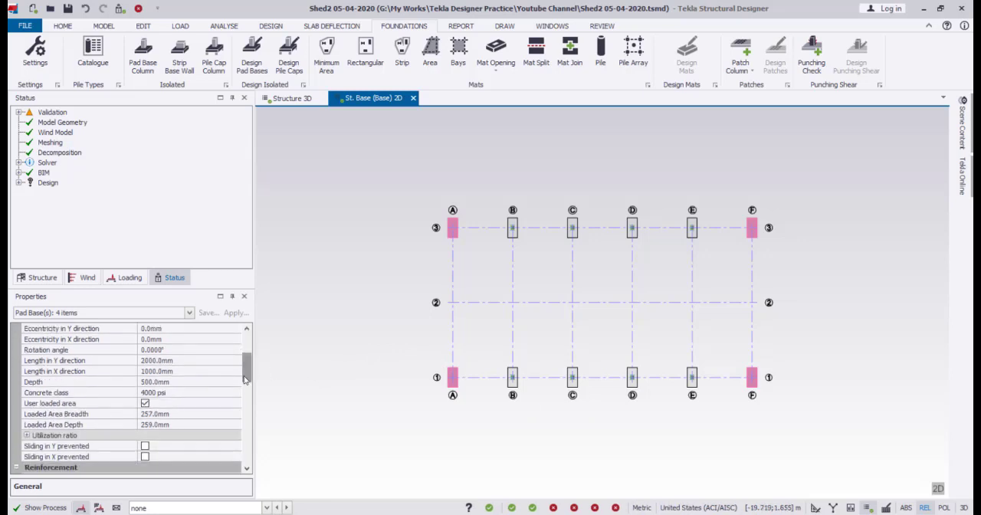
{"action": "left_click", "coordinate": [176, 372]}
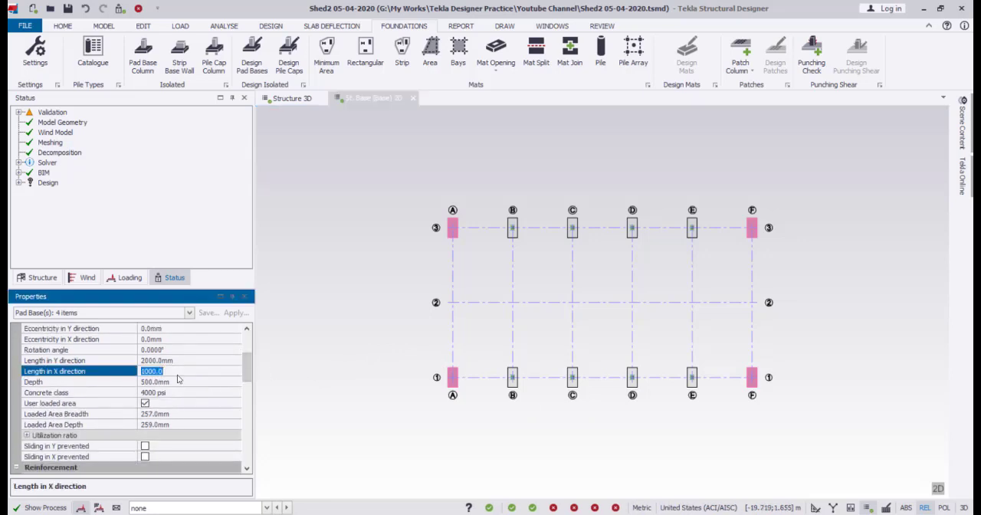
{"action": "type", "text": "1"}
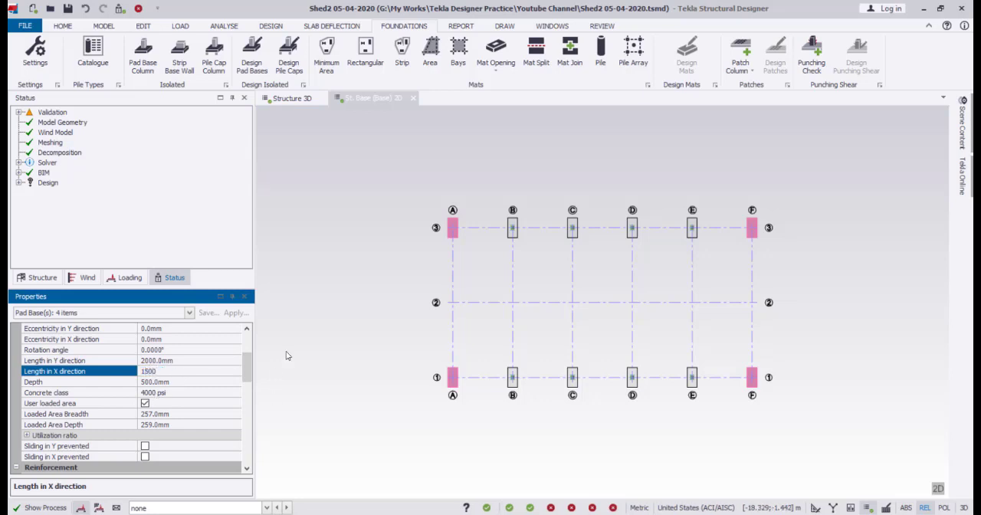
{"action": "left_click", "coordinate": [334, 286]}
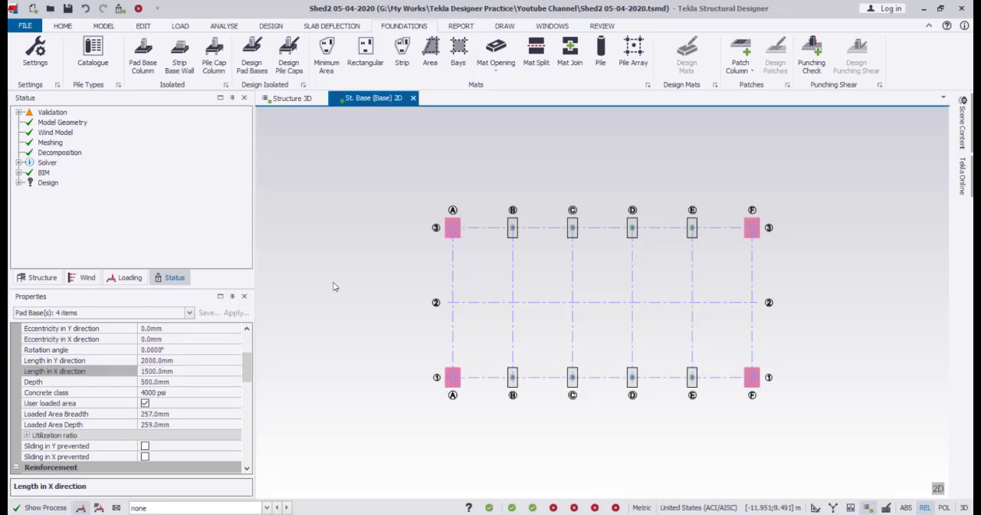
{"action": "left_click", "coordinate": [334, 286]}
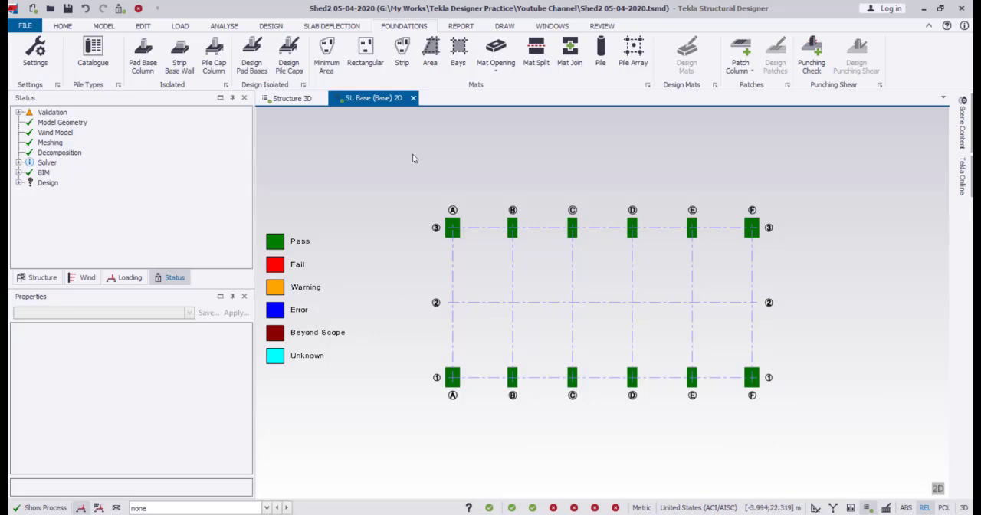
{"action": "key", "text": "Escape"}
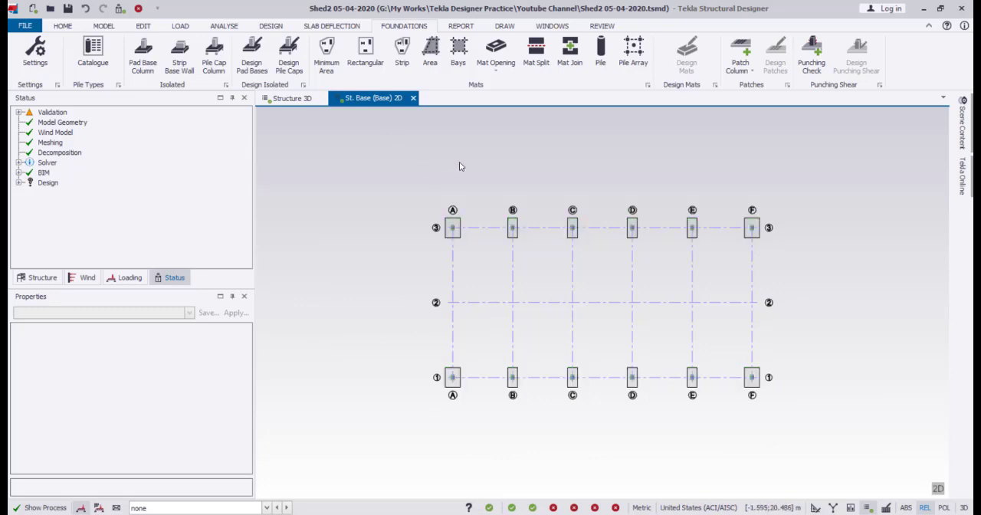
Create a foundation layout DXF drawing of the base plan at 1:50 scale, using the automatic file name and Foundation Layout style.
{"action": "left_click", "coordinate": [464, 26]}
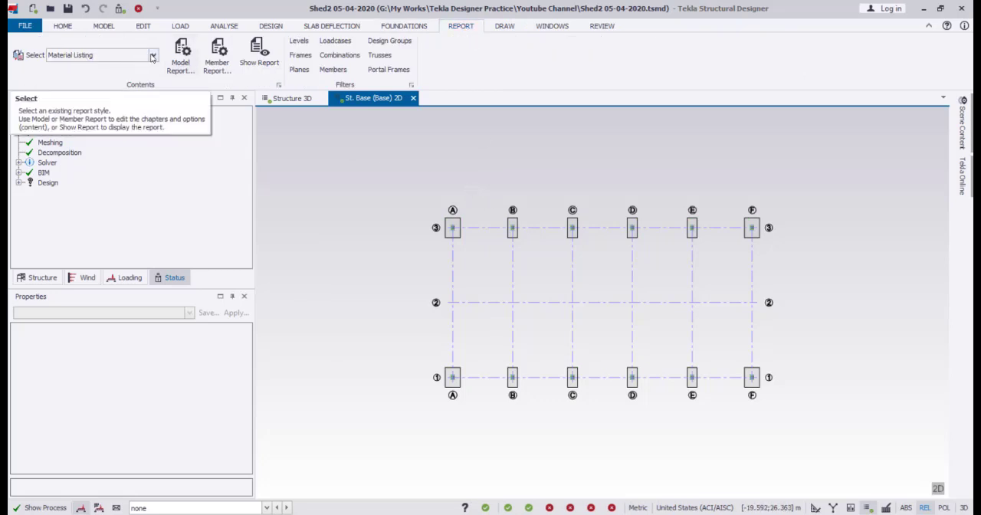
{"action": "left_click", "coordinate": [504, 26]}
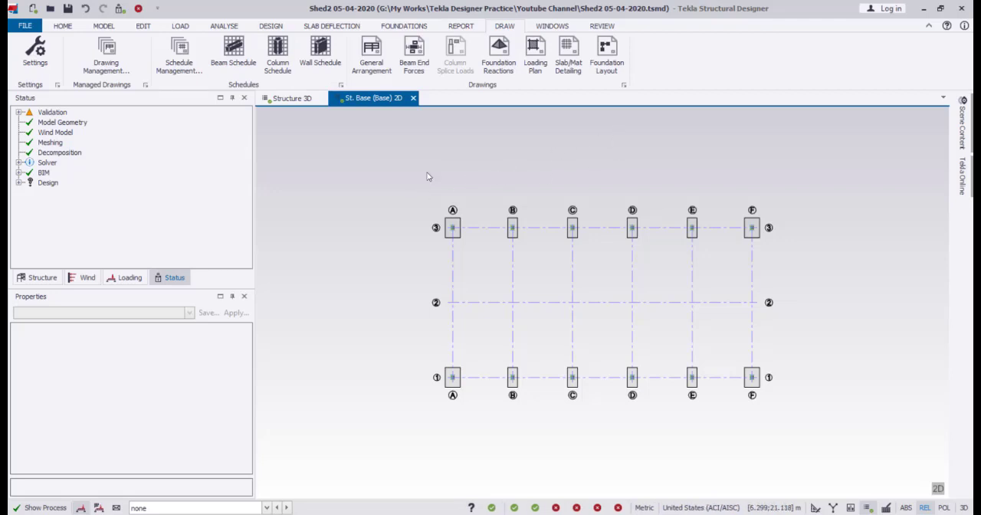
{"action": "left_click", "coordinate": [609, 57]}
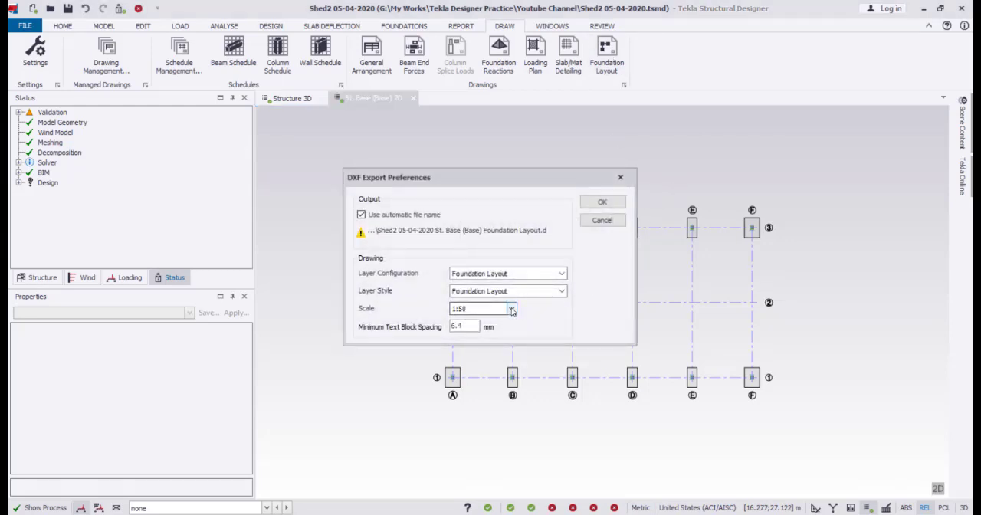
{"action": "left_click", "coordinate": [511, 309]}
{"action": "left_click", "coordinate": [511, 309]}
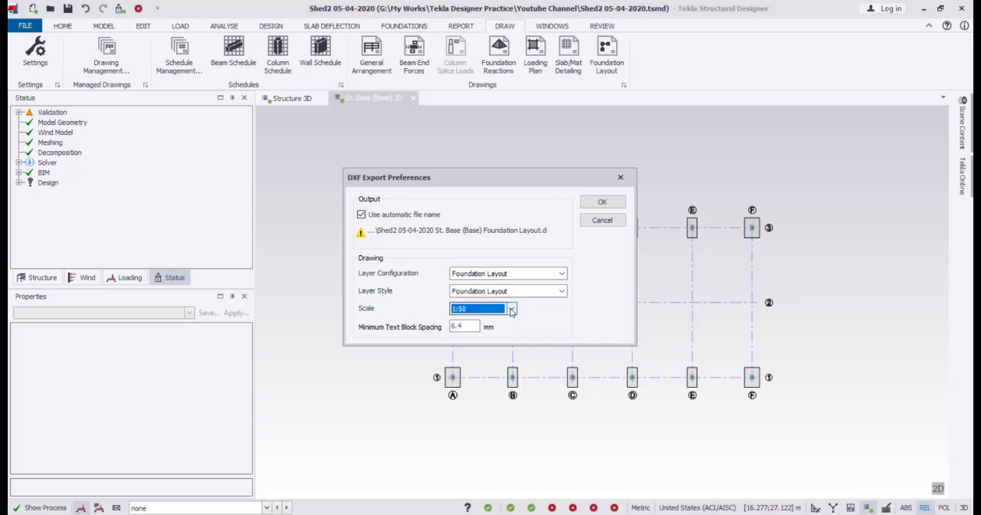
{"action": "left_click", "coordinate": [603, 203]}
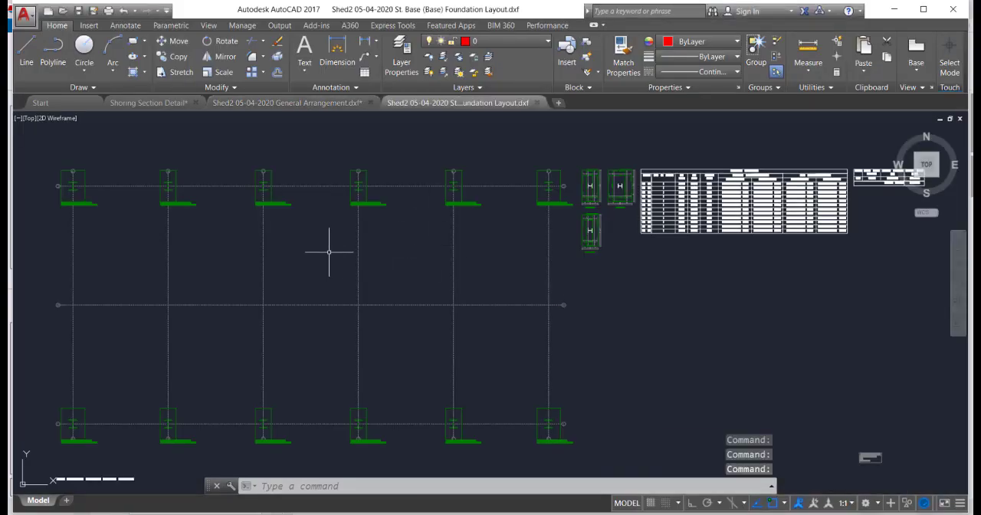
Examine the pad base marks and sizes labelled on the foundation plan, from grid A/3 along to grid F/3.
{"action": "middle_click_drag", "start_coordinate": [329, 251], "coordinate": [484, 232]}
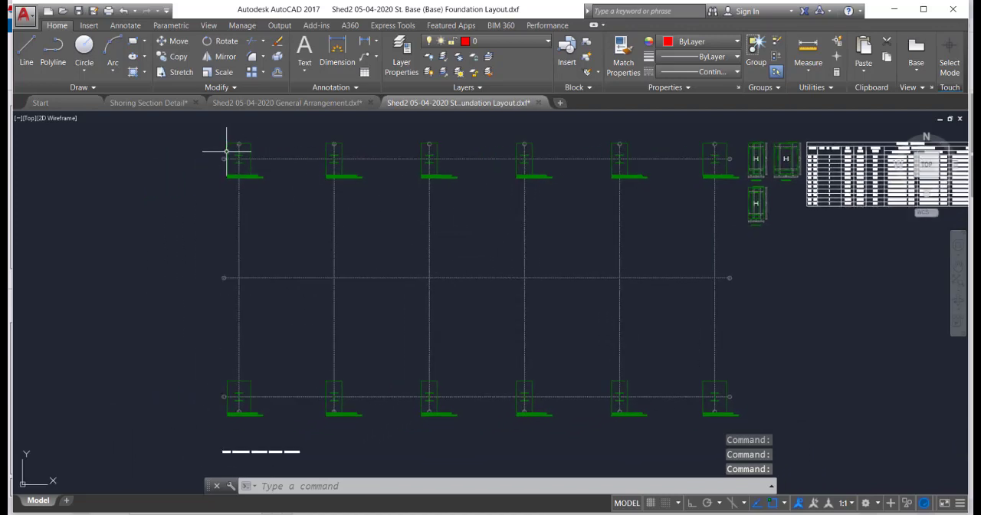
{"action": "scroll", "coordinate": [226, 151], "scroll_direction": "up", "scroll_amount": 6}
{"action": "scroll", "coordinate": [263, 209], "scroll_direction": "up", "scroll_amount": 4}
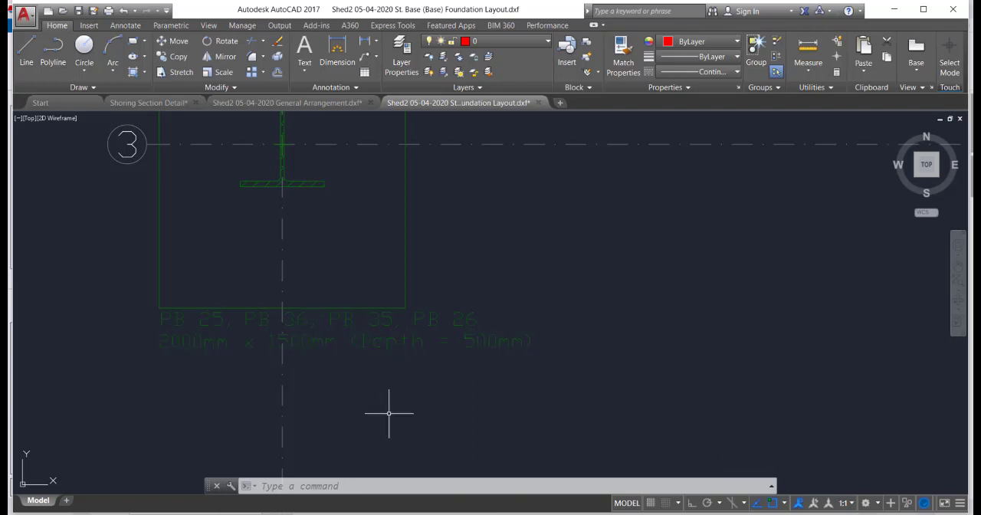
{"action": "scroll", "coordinate": [295, 296], "scroll_direction": "down", "scroll_amount": 6}
{"action": "scroll", "coordinate": [311, 312], "scroll_direction": "up", "scroll_amount": 8}
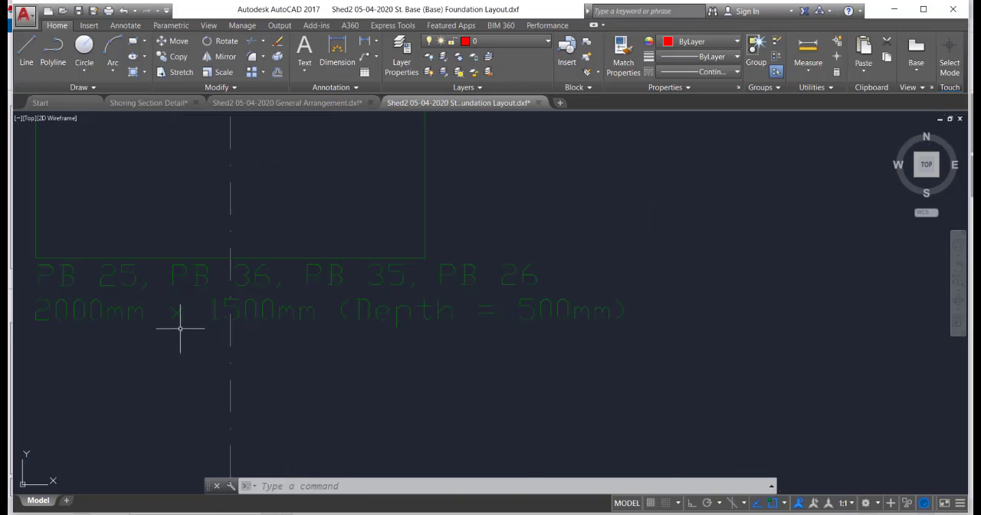
{"action": "scroll", "coordinate": [233, 256], "scroll_direction": "down", "scroll_amount": 5}
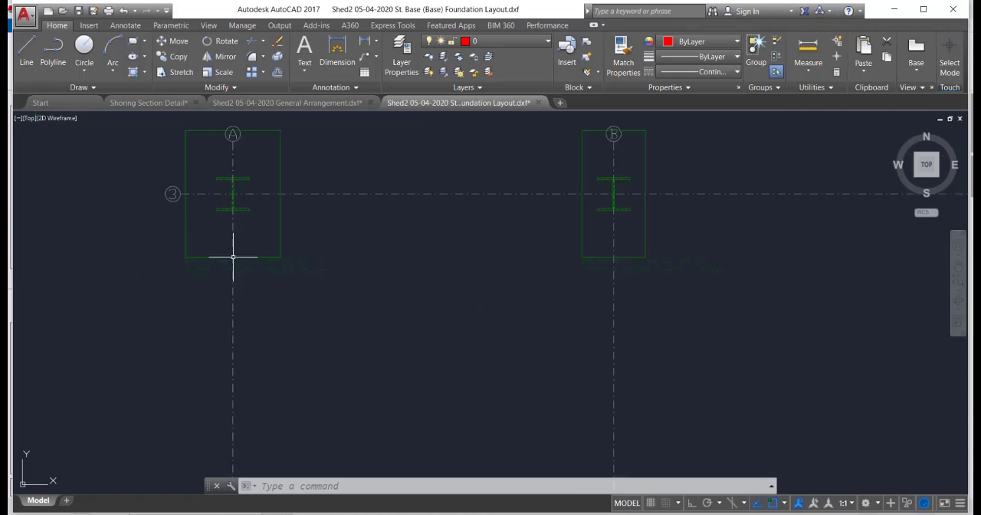
{"action": "scroll", "coordinate": [233, 257], "scroll_direction": "down", "scroll_amount": 8}
{"action": "scroll", "coordinate": [495, 322], "scroll_direction": "up", "scroll_amount": 3}
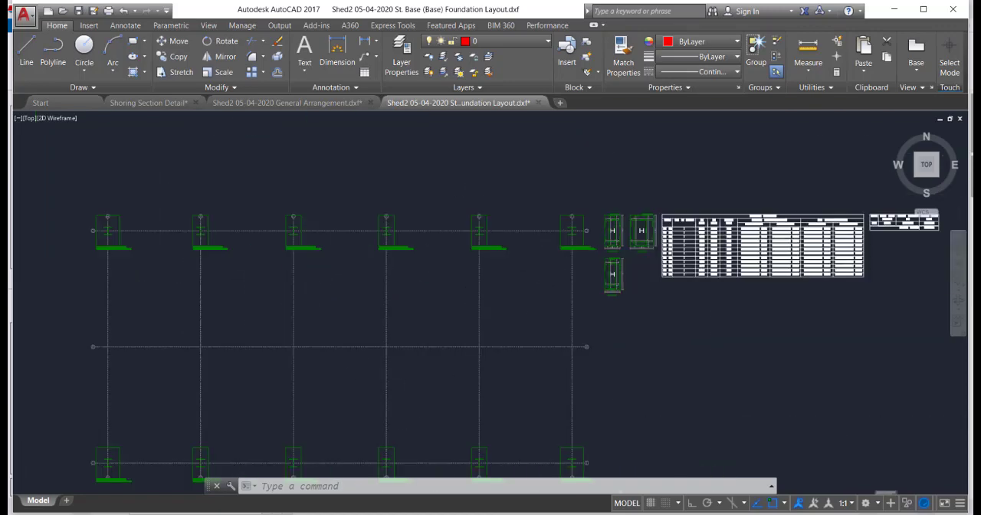
{"action": "scroll", "coordinate": [565, 291], "scroll_direction": "up", "scroll_amount": 8}
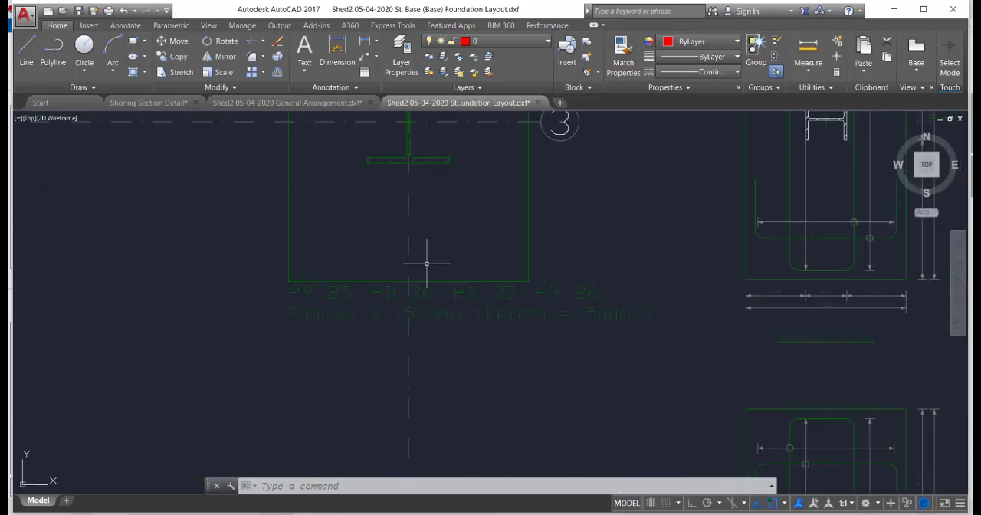
Examine the individual pad base reinforcement details drawn beside the foundation plan.
{"action": "scroll", "coordinate": [427, 262], "scroll_direction": "down", "scroll_amount": 5}
{"action": "scroll", "coordinate": [568, 272], "scroll_direction": "up", "scroll_amount": 3}
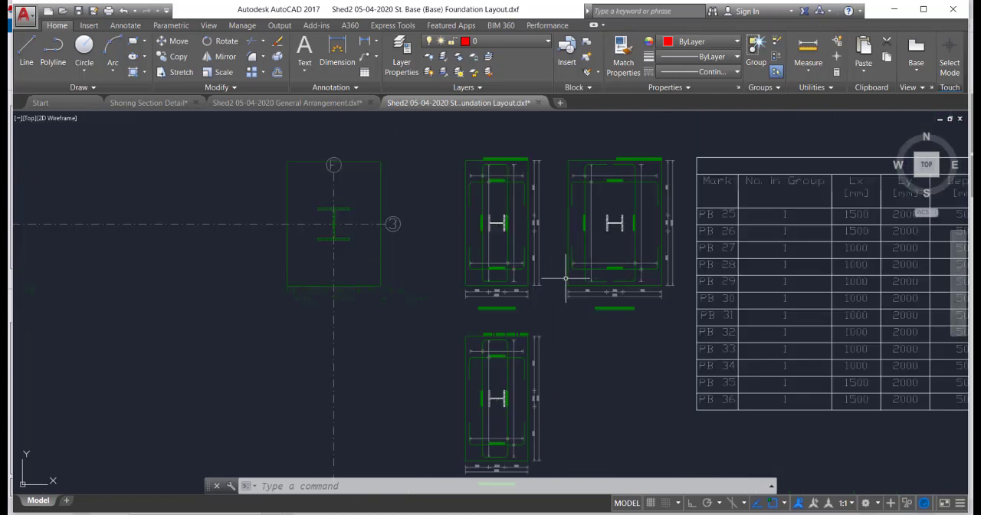
{"action": "middle_click_drag", "start_coordinate": [565, 278], "coordinate": [544, 271]}
{"action": "scroll", "coordinate": [535, 269], "scroll_direction": "up", "scroll_amount": 2}
{"action": "scroll", "coordinate": [538, 265], "scroll_direction": "down", "scroll_amount": 4}
{"action": "middle_click_drag", "start_coordinate": [535, 315], "coordinate": [577, 285]}
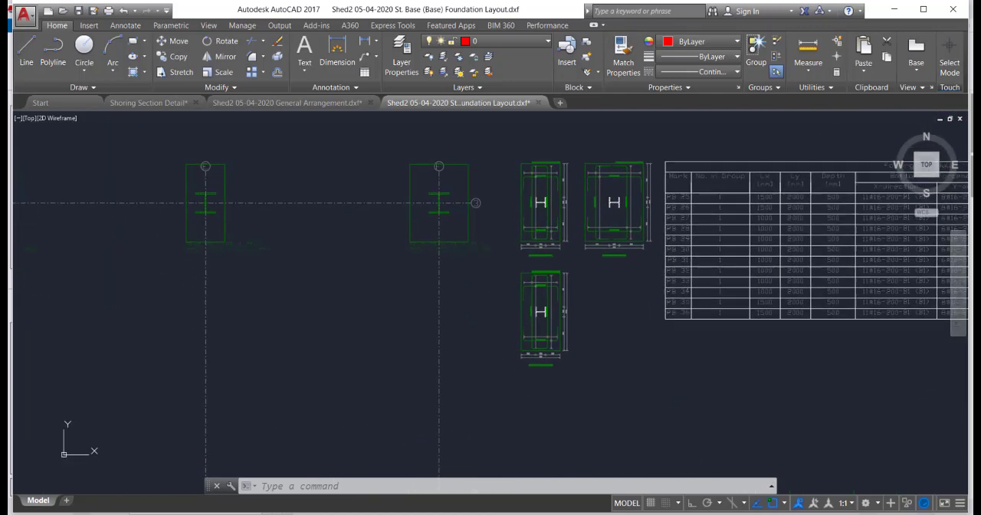
Review the Footing Schedule's sizes and top and bottom reinforcement, plus the reinforcement mass table beside it.
{"action": "middle_click_drag", "start_coordinate": [865, 229], "coordinate": [497, 237]}
{"action": "scroll", "coordinate": [497, 237], "scroll_direction": "up", "scroll_amount": 2}
{"action": "middle_click_drag", "start_coordinate": [398, 256], "coordinate": [324, 279]}
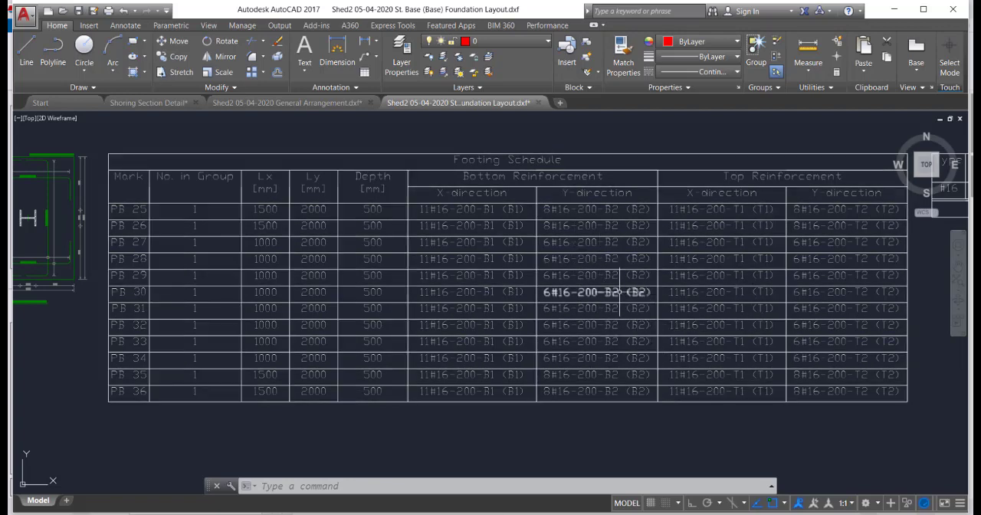
{"action": "scroll", "coordinate": [619, 292], "scroll_direction": "down", "scroll_amount": 5}
{"action": "scroll", "coordinate": [727, 248], "scroll_direction": "up", "scroll_amount": 2}
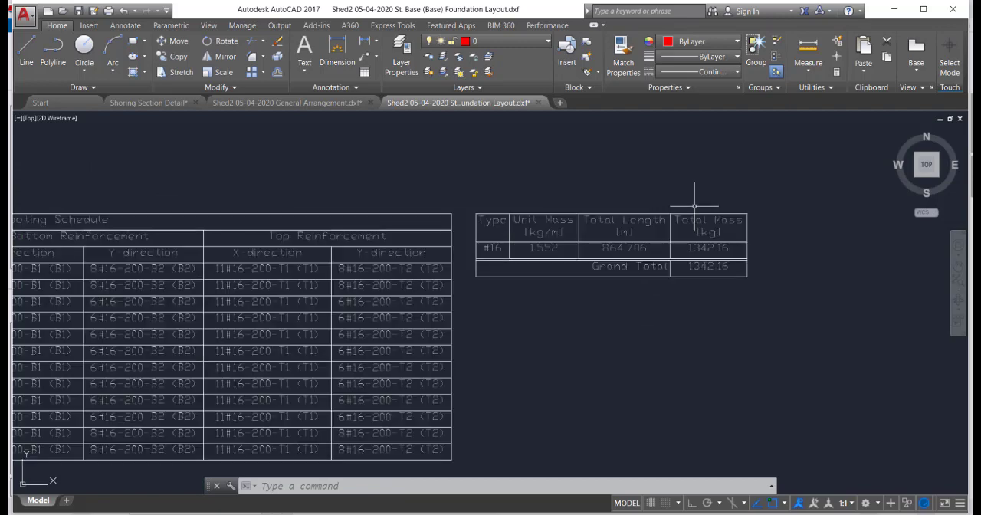
{"action": "scroll", "coordinate": [747, 328], "scroll_direction": "up", "scroll_amount": 2}
{"action": "scroll", "coordinate": [631, 253], "scroll_direction": "up", "scroll_amount": 2}
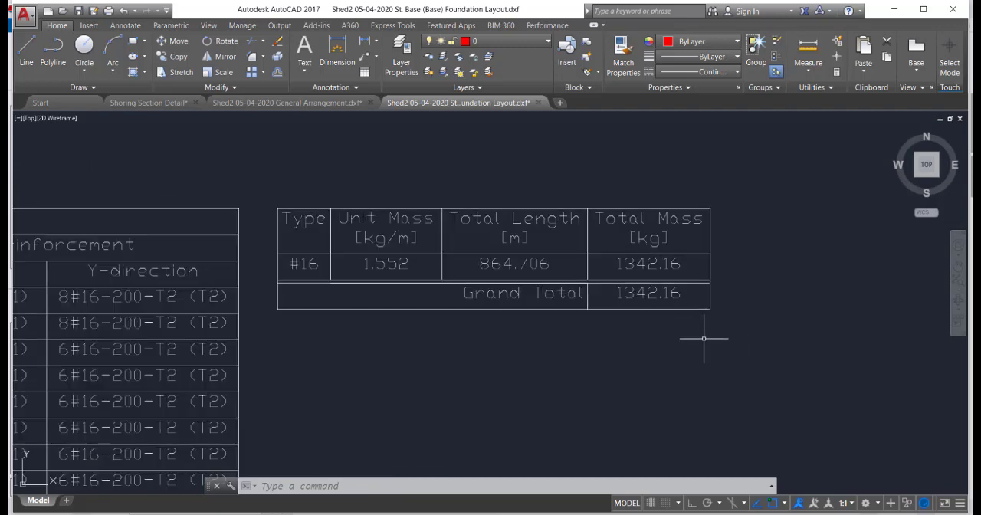
{"action": "scroll", "coordinate": [787, 234], "scroll_direction": "down", "scroll_amount": 5}
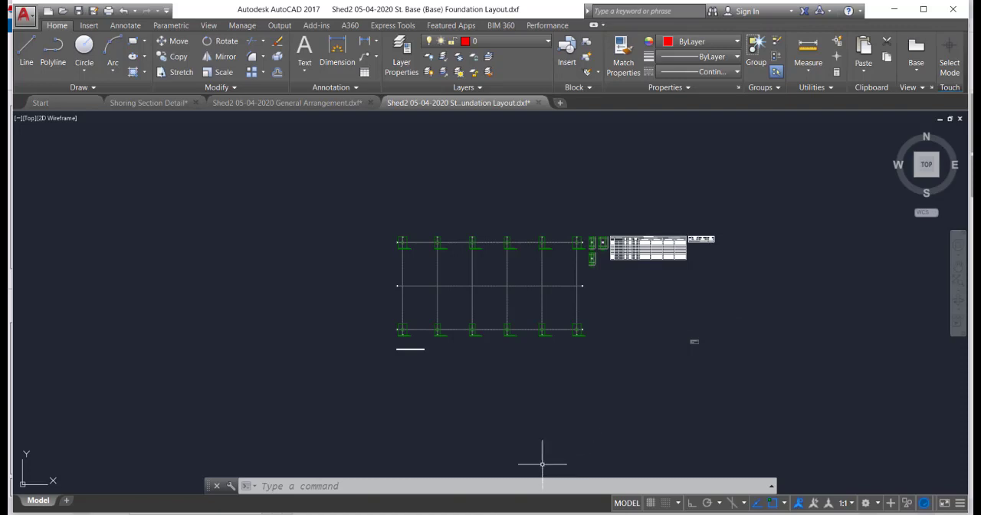
Switch back to Tekla Structural Designer and show the Structure 3D view of the building with its foundations.
{"action": "key", "text": "alt+Tab"}
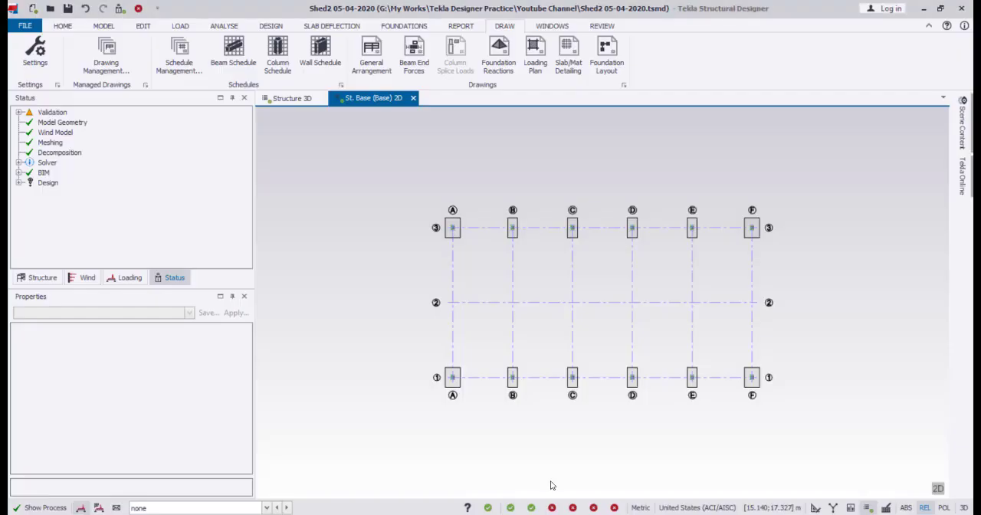
{"action": "left_click", "coordinate": [292, 98]}
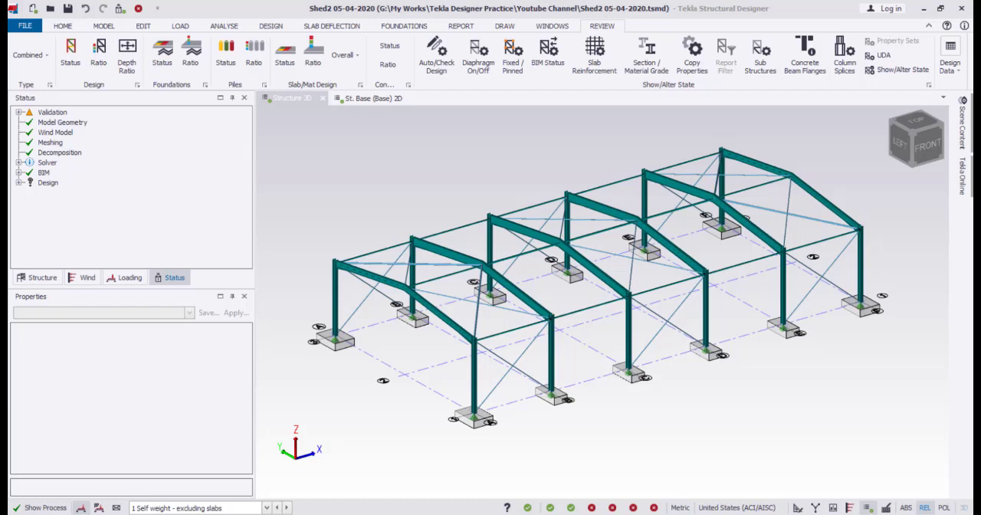
{"action": "left_click", "coordinate": [506, 186]}
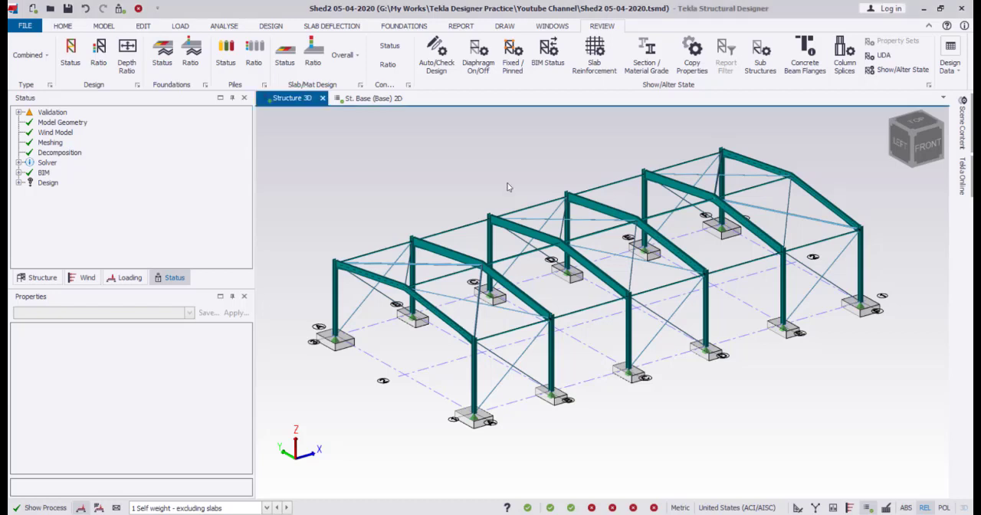